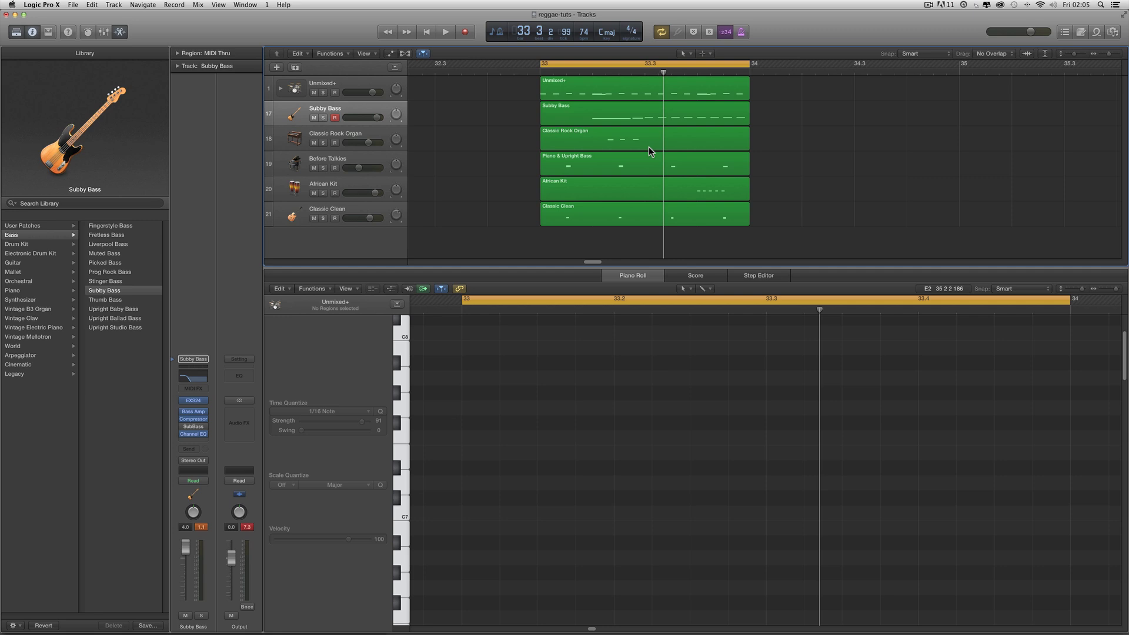
Play back the existing reggae loop at bar 33, then stop playback.
{"action": "key", "text": "space"}
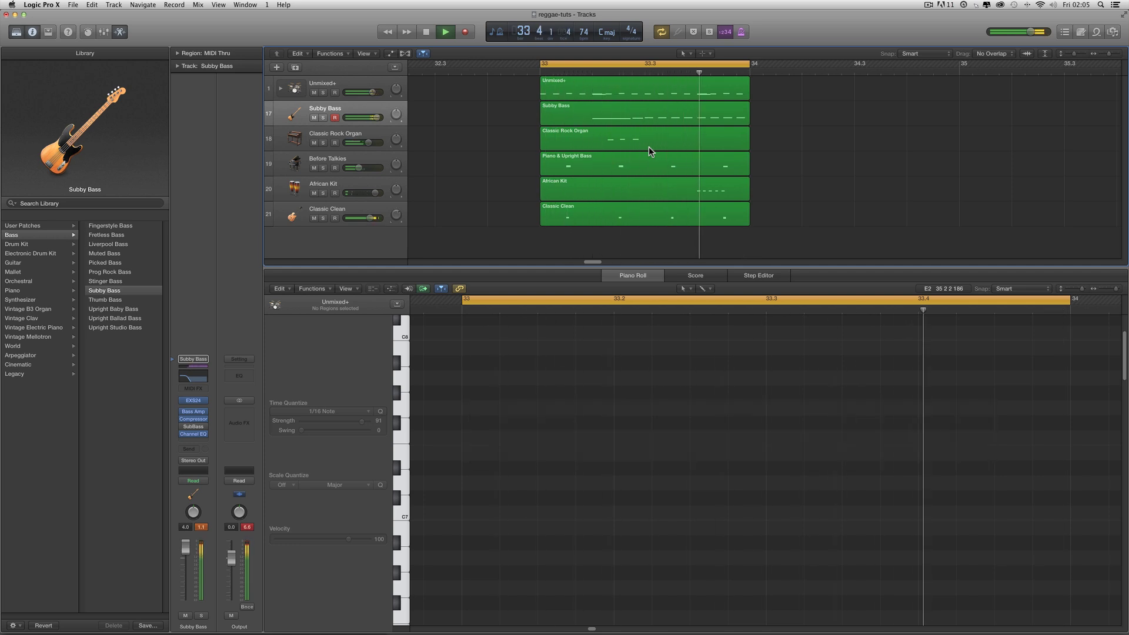
{"action": "key", "text": "space"}
Draw an empty one-bar MIDI region at bar 35 on the Unmixed+ track and set the cycle range to bar 35.
{"action": "scroll", "coordinate": [812, 140], "scroll_direction": "right", "scroll_amount": 5}
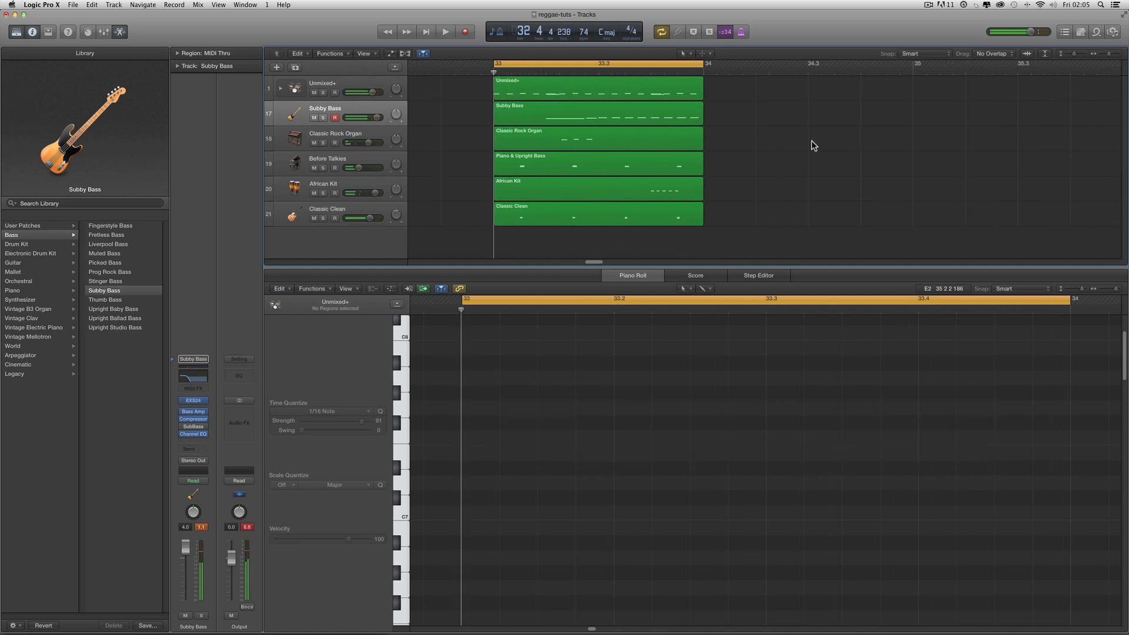
{"action": "scroll", "coordinate": [765, 130], "scroll_direction": "right", "scroll_amount": 4}
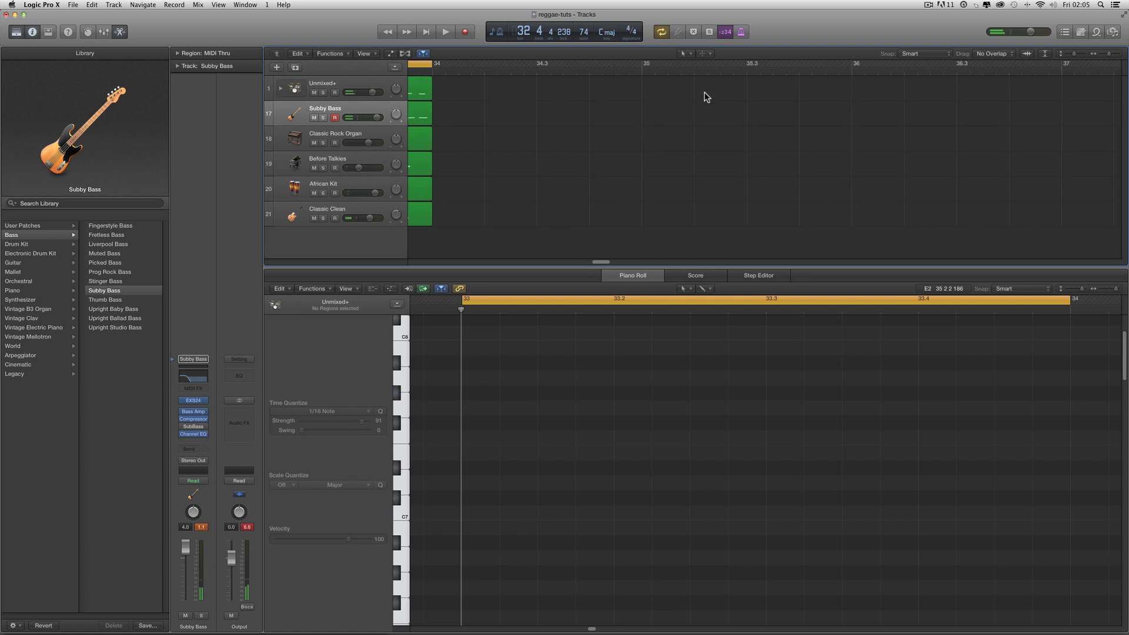
{"action": "left_click", "coordinate": [684, 53]}
{"action": "left_click", "coordinate": [692, 77]}
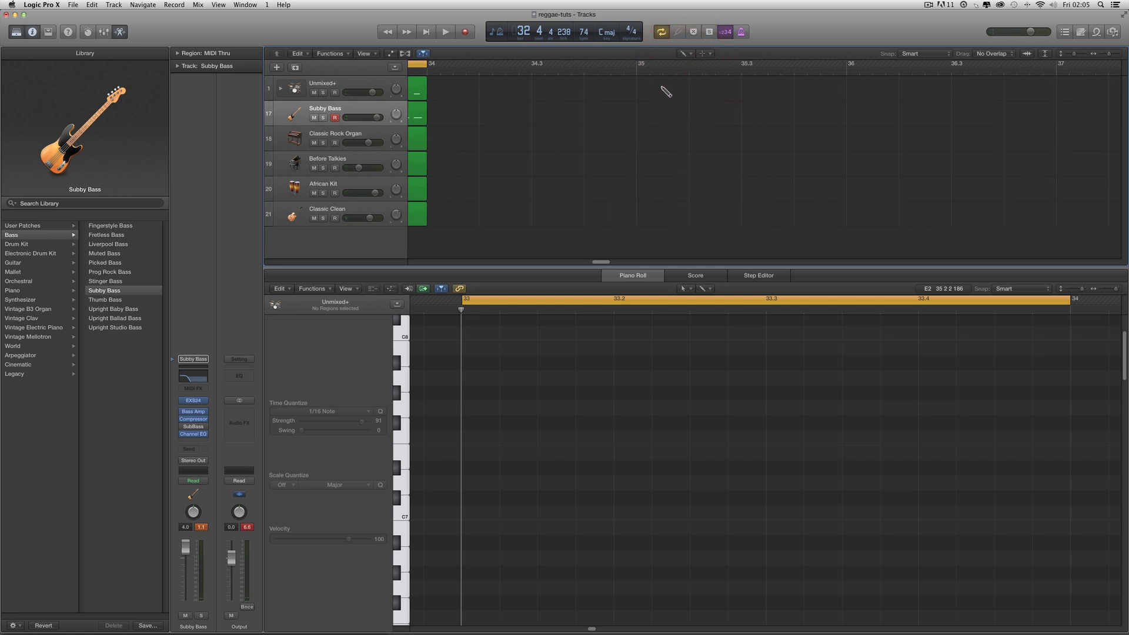
{"action": "left_click", "coordinate": [666, 87]}
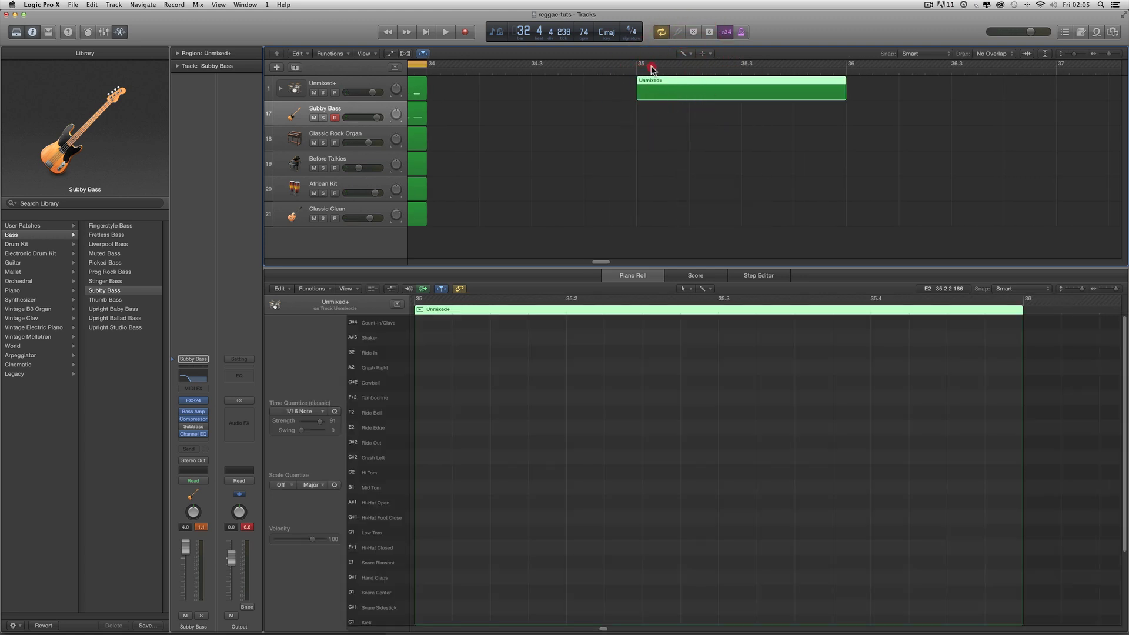
{"action": "left_click_drag", "start_coordinate": [651, 69], "coordinate": [842, 94]}
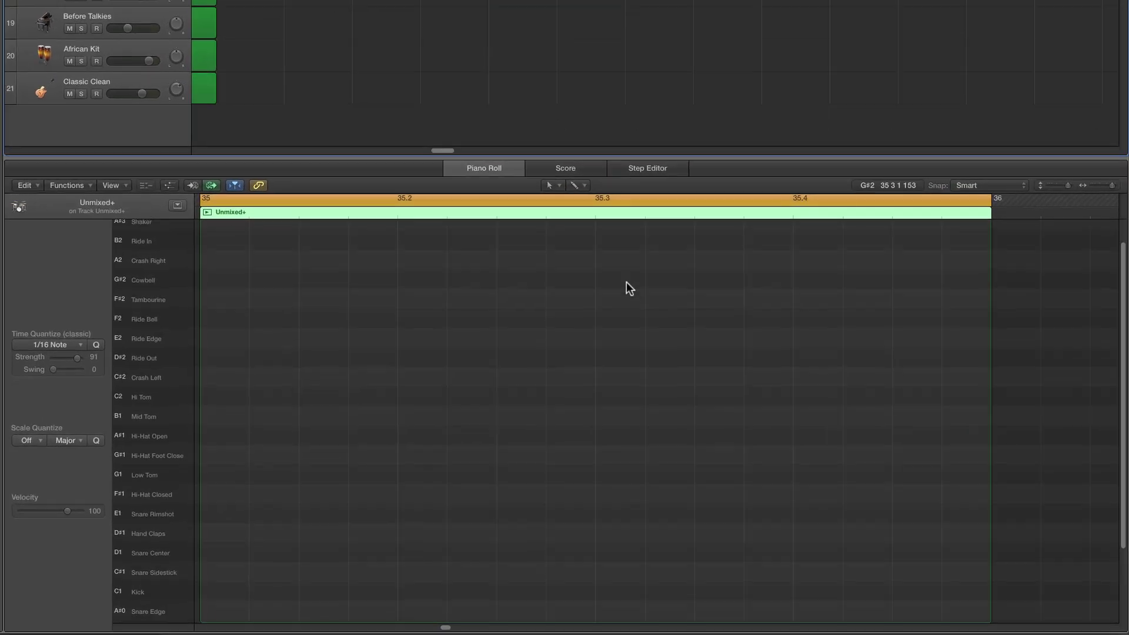
With time quantize at 1/16 Note, brush Hi-Hat Closed notes across bar 35 and shorten all of them to about half length.
{"action": "scroll", "coordinate": [732, 359], "scroll_direction": "down", "scroll_amount": 6}
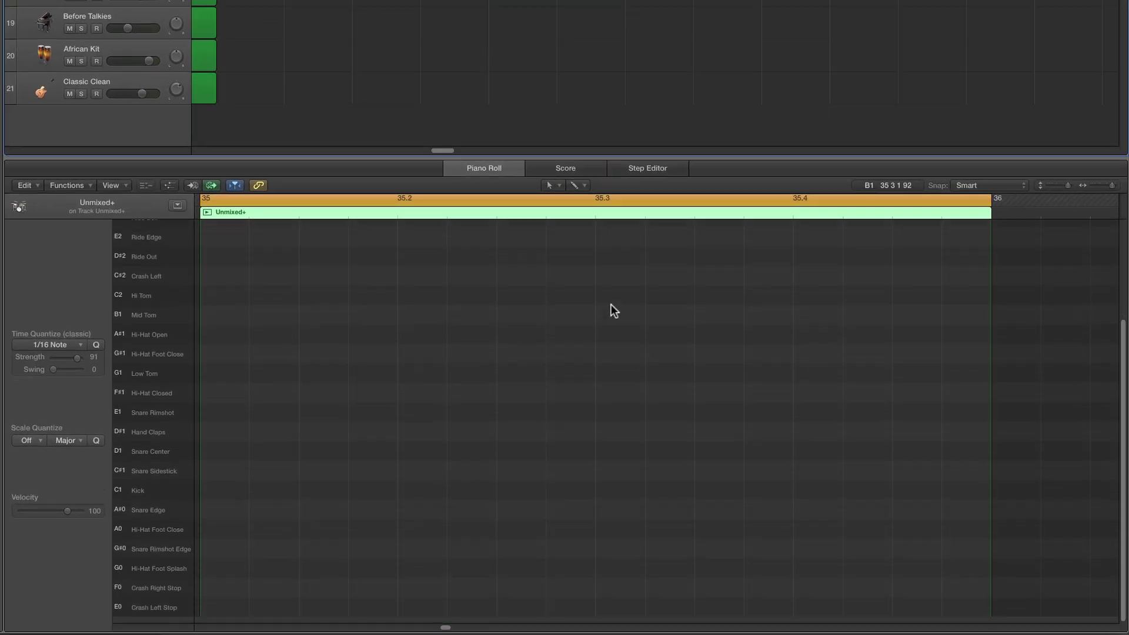
{"action": "left_click", "coordinate": [67, 343]}
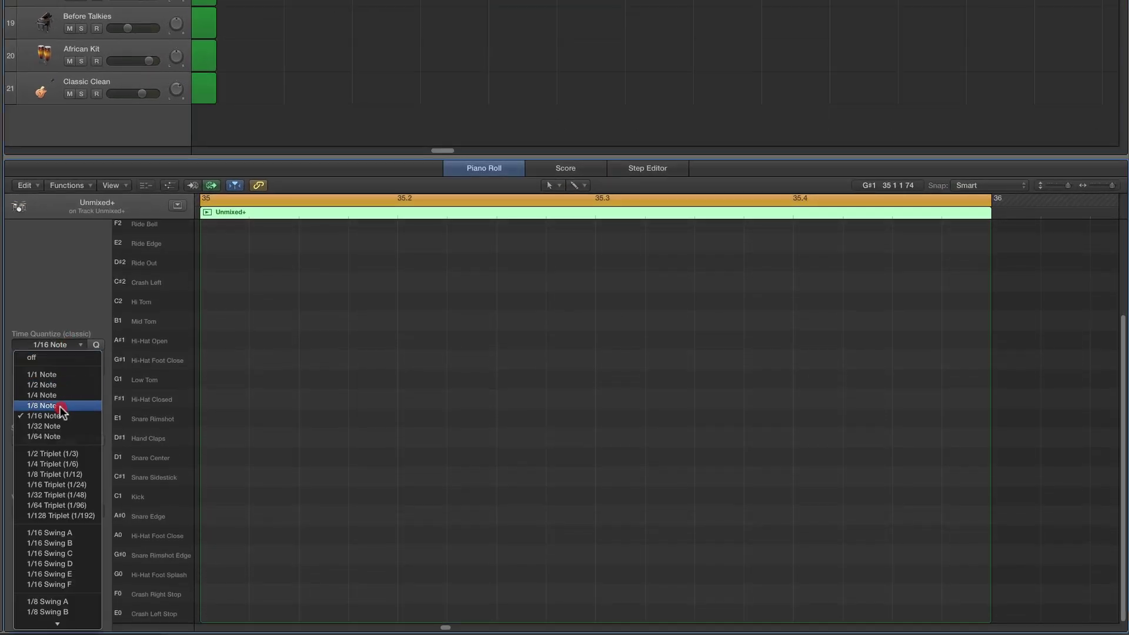
{"action": "left_click", "coordinate": [60, 414]}
{"action": "left_click", "coordinate": [547, 186]}
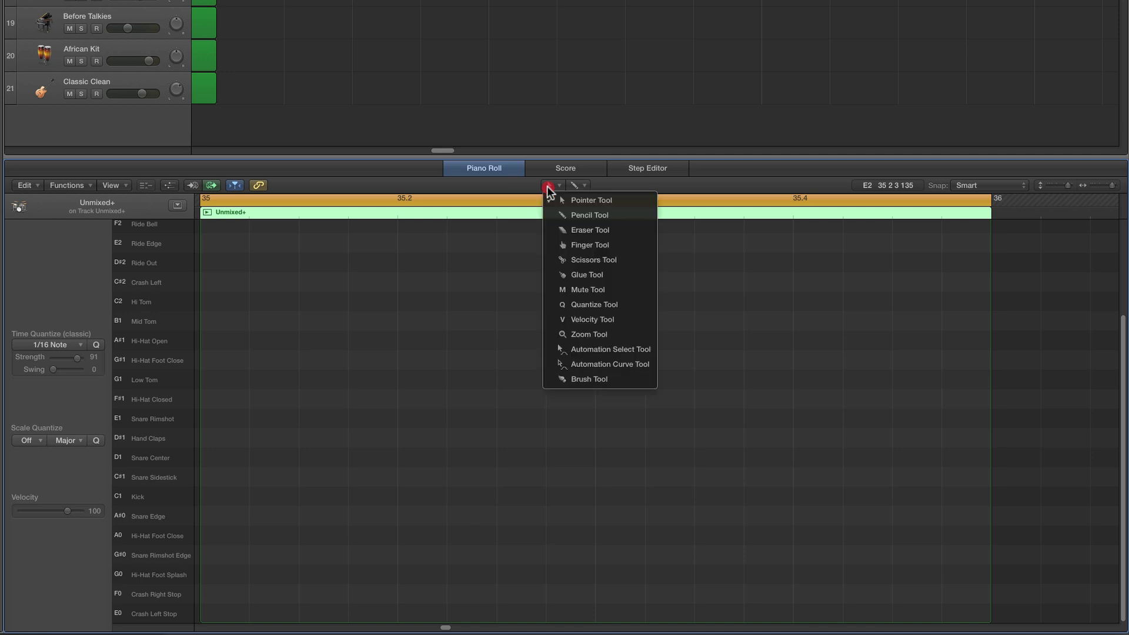
{"action": "left_click", "coordinate": [573, 378]}
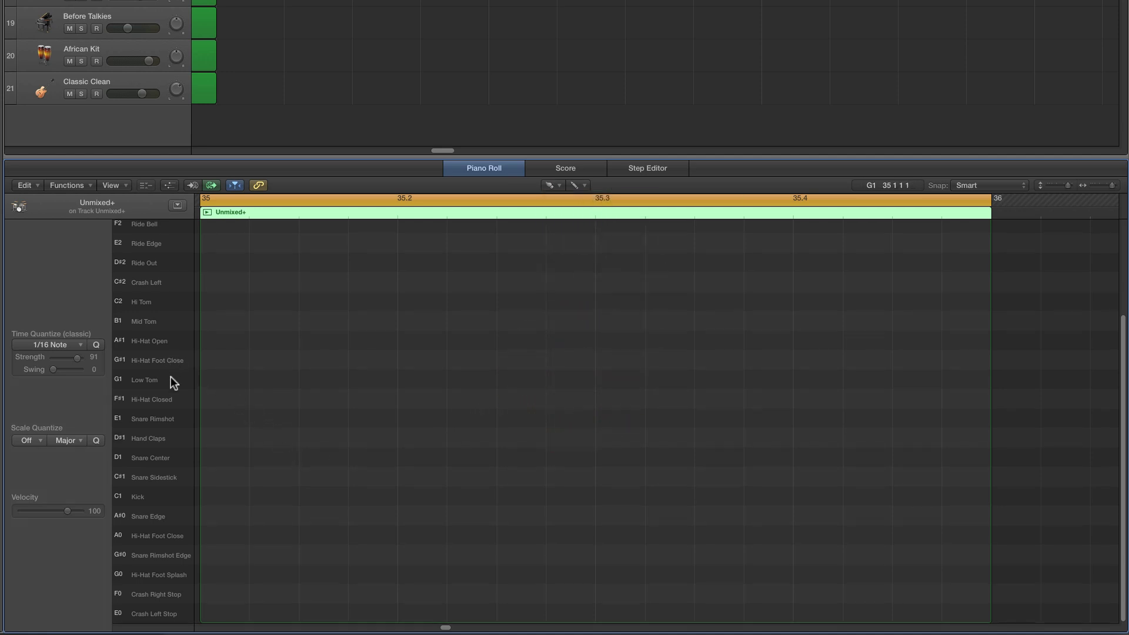
{"action": "left_click", "coordinate": [168, 401]}
{"action": "left_click_drag", "start_coordinate": [211, 400], "coordinate": [946, 398]}
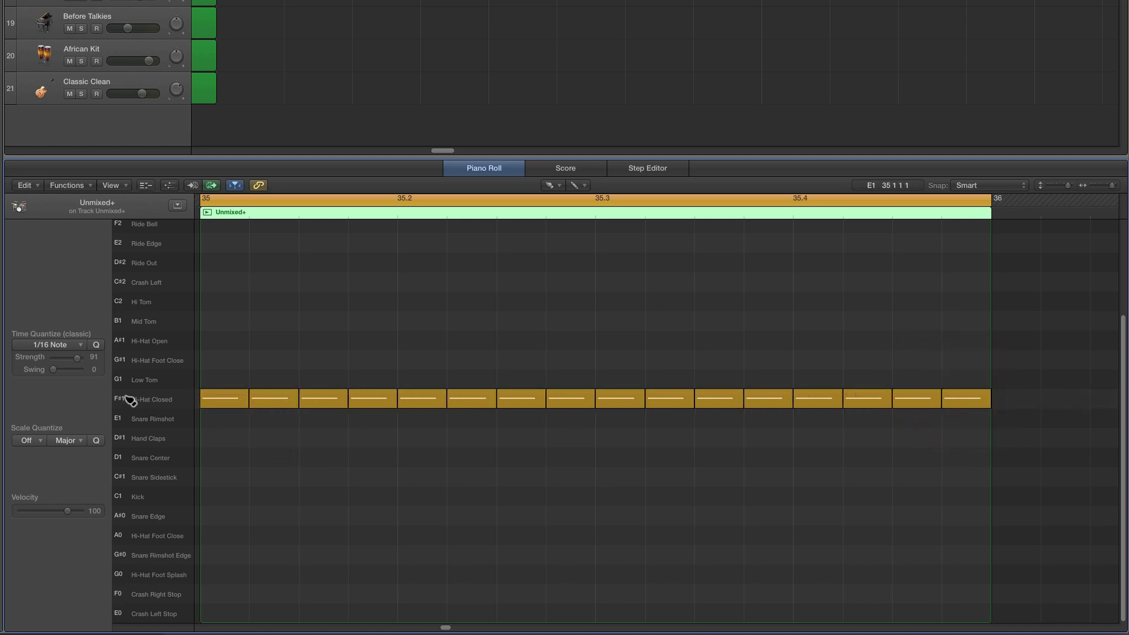
{"action": "left_click", "coordinate": [153, 403]}
{"action": "left_click_drag", "start_coordinate": [246, 401], "coordinate": [218, 402]}
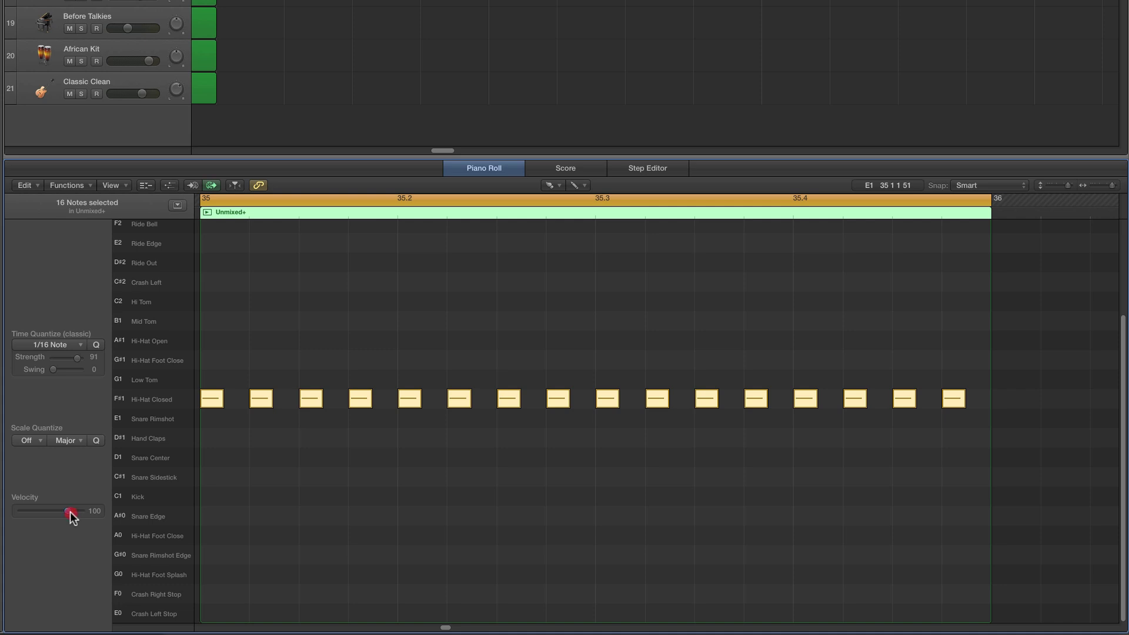
Select every second Hi-Hat Closed note, starting with the second, and lower their velocity to 19 with the Velocity tool.
{"action": "left_click", "coordinate": [551, 186]}
{"action": "left_click", "coordinate": [570, 319]}
{"action": "left_click", "coordinate": [382, 340]}
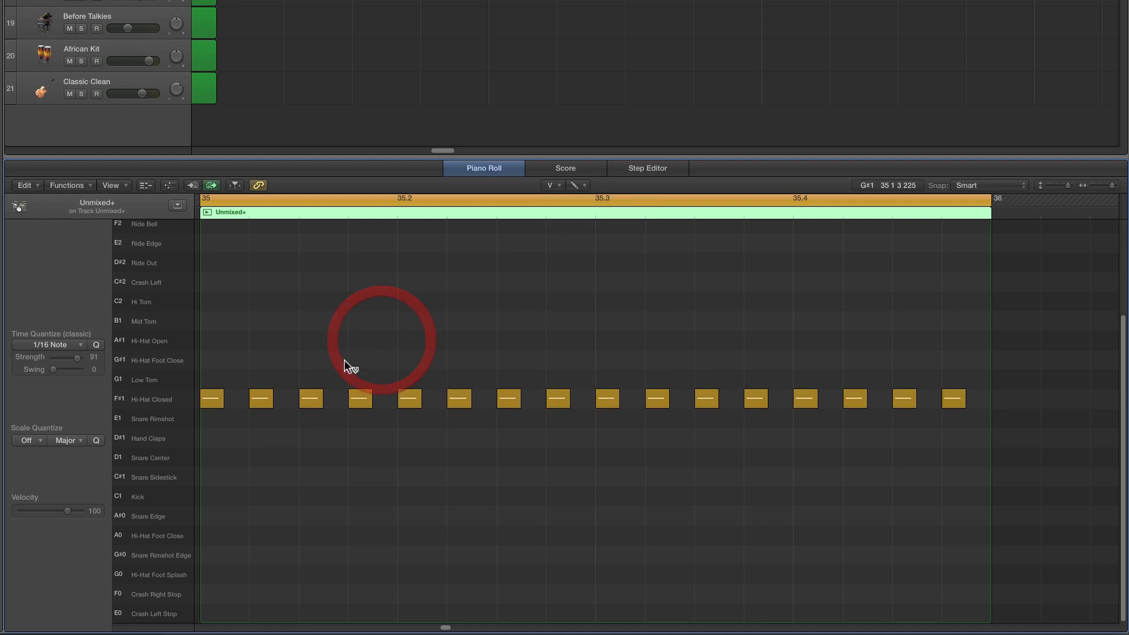
{"action": "left_click", "coordinate": [261, 398]}
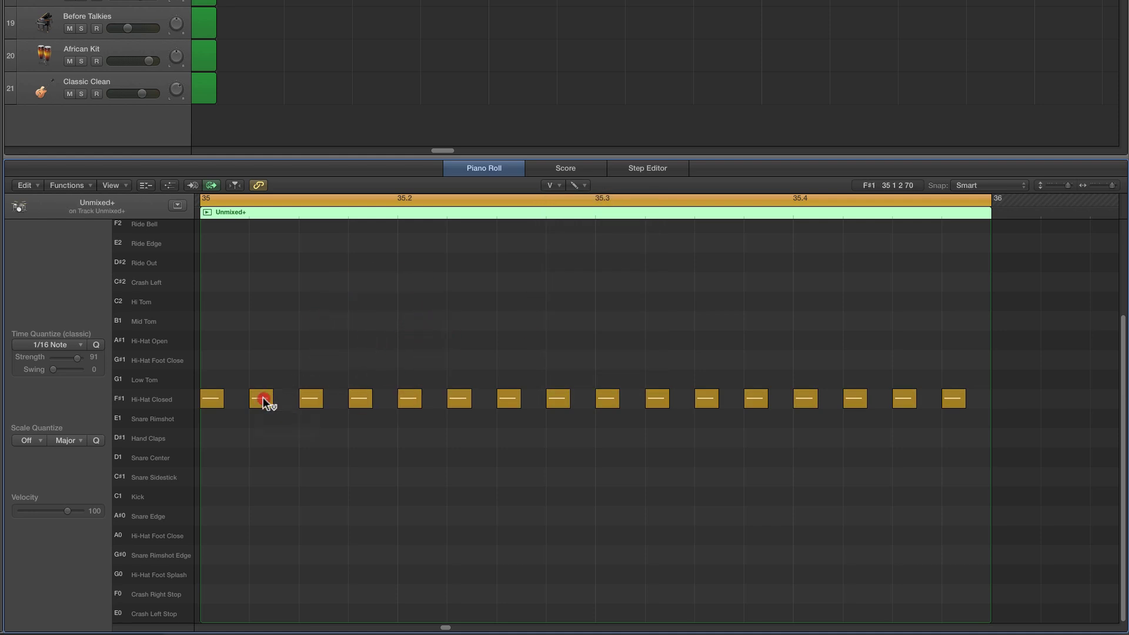
{"action": "left_click", "coordinate": [360, 399], "text": "shift"}
{"action": "left_click", "coordinate": [460, 398], "text": "shift"}
{"action": "left_click", "coordinate": [557, 398], "text": "shift"}
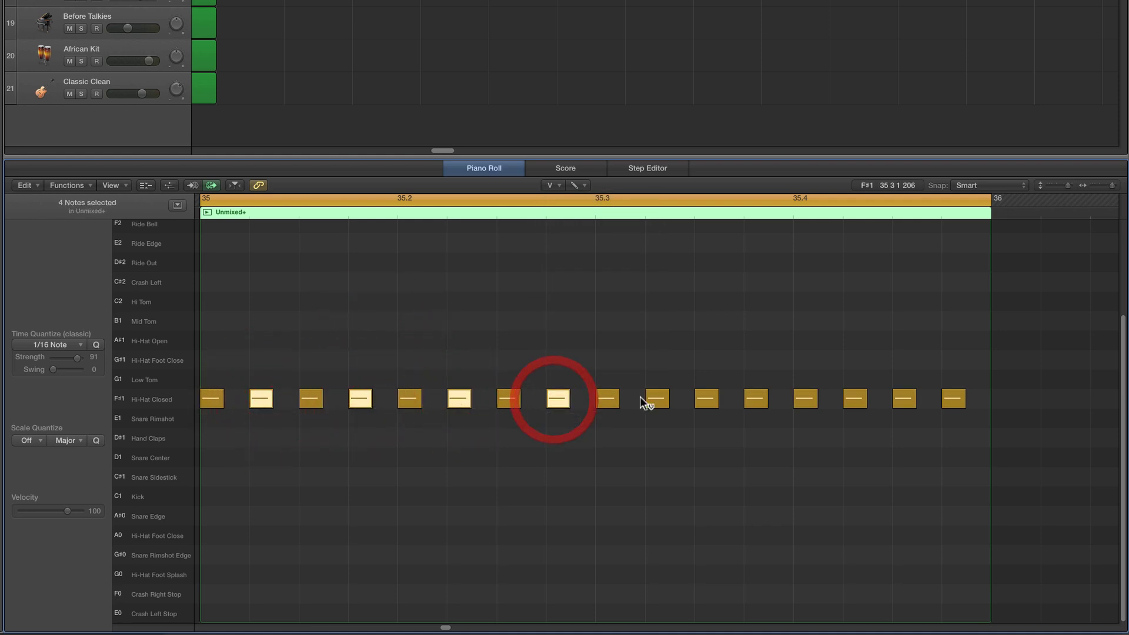
{"action": "left_click", "coordinate": [657, 399], "text": "shift"}
{"action": "left_click", "coordinate": [760, 399], "text": "shift"}
{"action": "left_click", "coordinate": [855, 398], "text": "shift"}
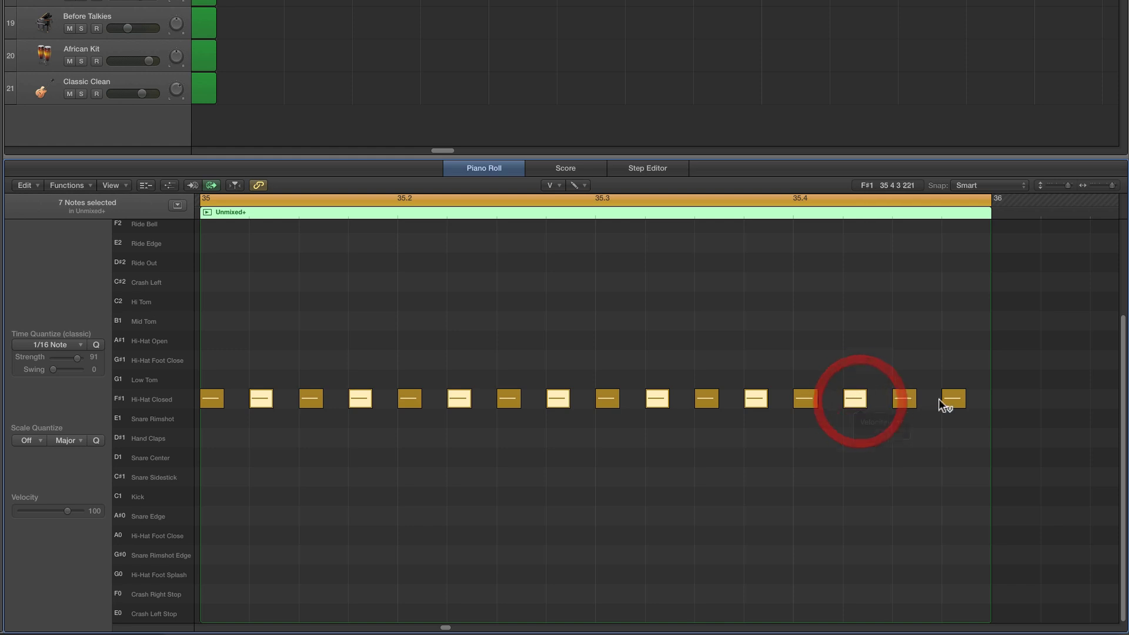
{"action": "left_click", "coordinate": [953, 399], "text": "shift"}
{"action": "left_click_drag", "start_coordinate": [263, 400], "coordinate": [261, 493]}
{"action": "left_click", "coordinate": [262, 408]}
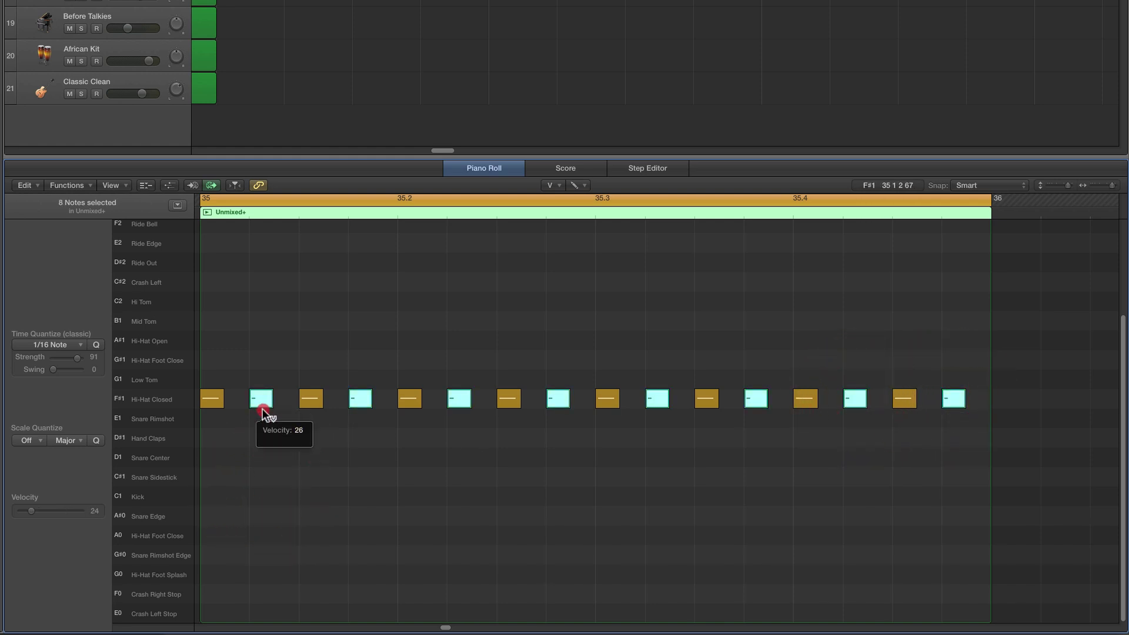
{"action": "left_click_drag", "start_coordinate": [263, 400], "coordinate": [266, 406]}
Audition the hi-hat pattern and lower the selected off-beat notes' velocity further to 11, then deselect them.
{"action": "key", "text": "space"}
{"action": "key", "text": "space"}
{"action": "key", "text": "space"}
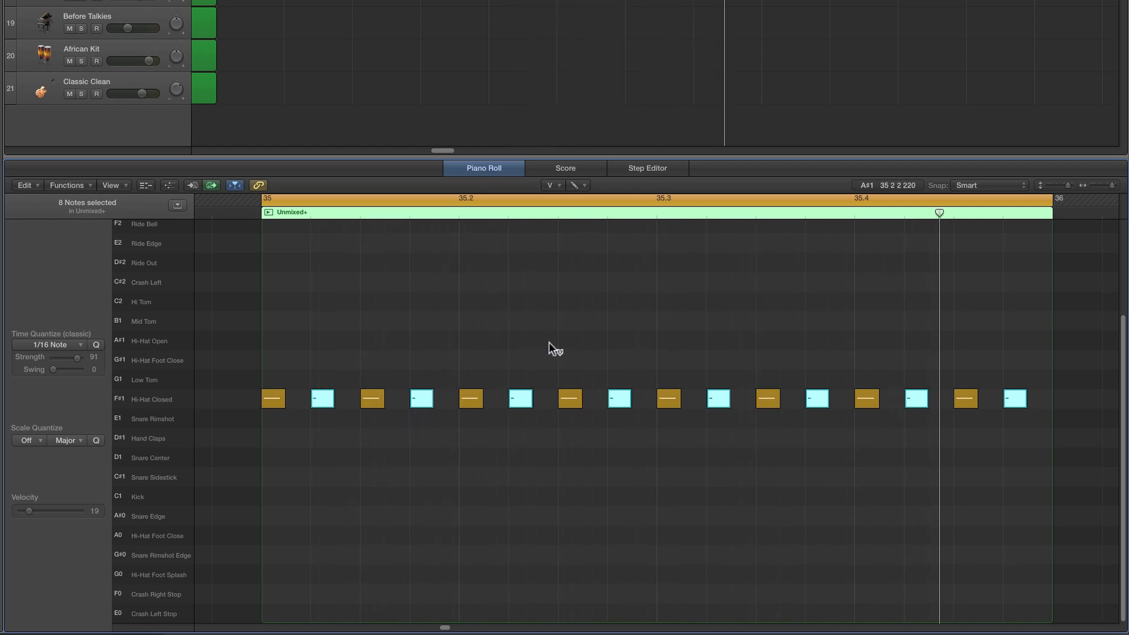
{"action": "left_click_drag", "start_coordinate": [324, 403], "coordinate": [323, 411]}
{"action": "key", "text": "space"}
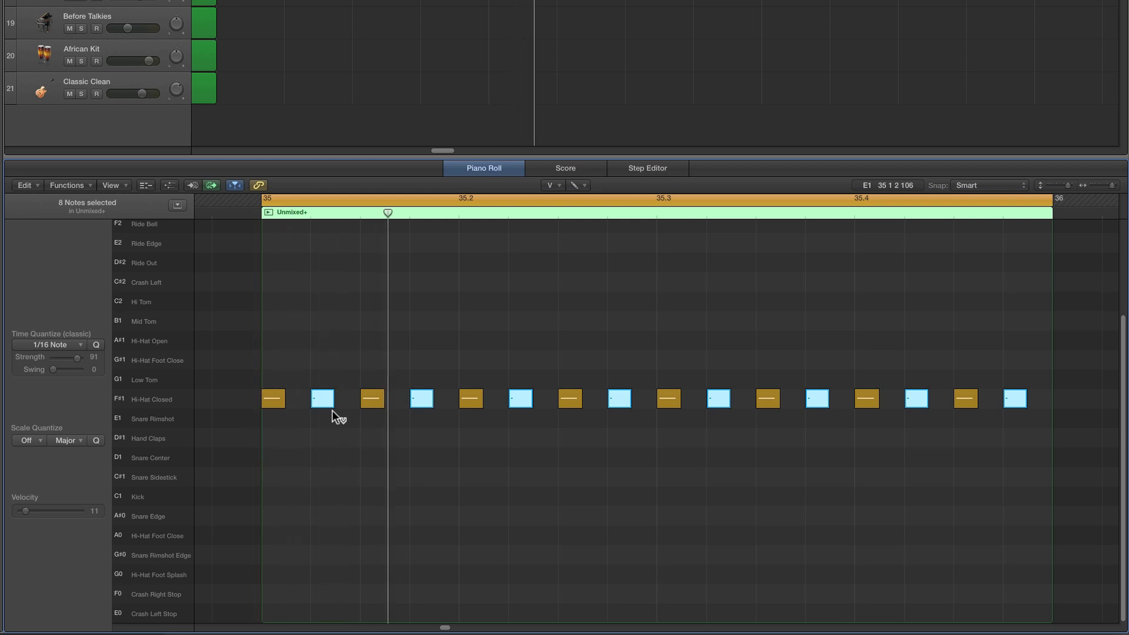
{"action": "left_click", "coordinate": [421, 317]}
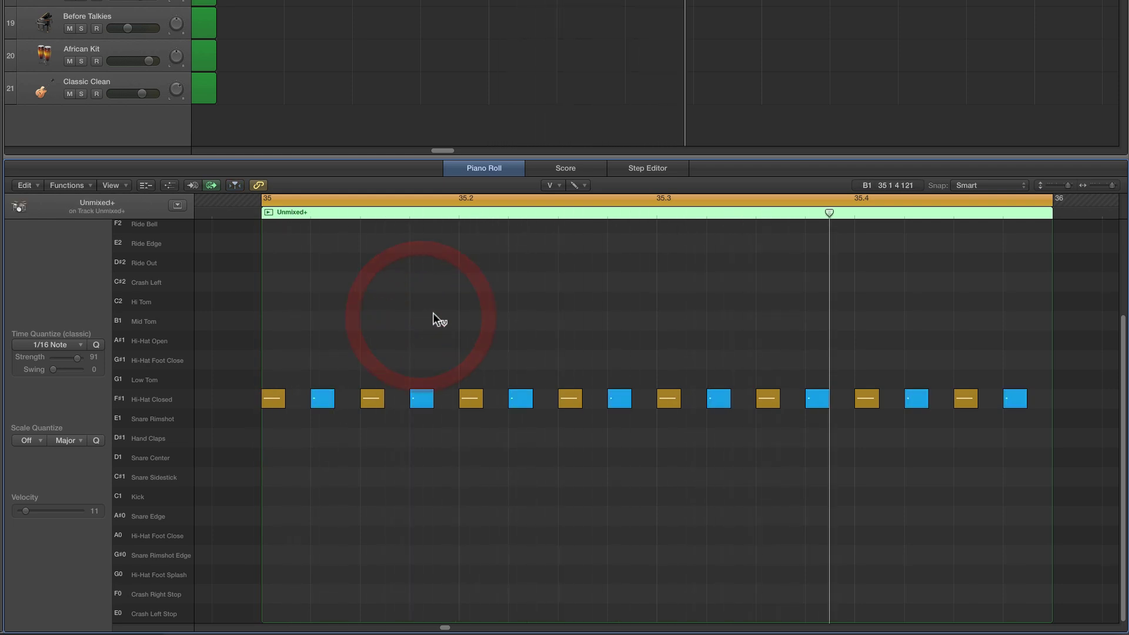
Move the Hi-Hat Closed note on the third sixteenth of each beat to the Hi-Hat Foot Close row with the Pointer tool.
{"action": "left_click", "coordinate": [552, 186]}
{"action": "key", "text": "Return"}
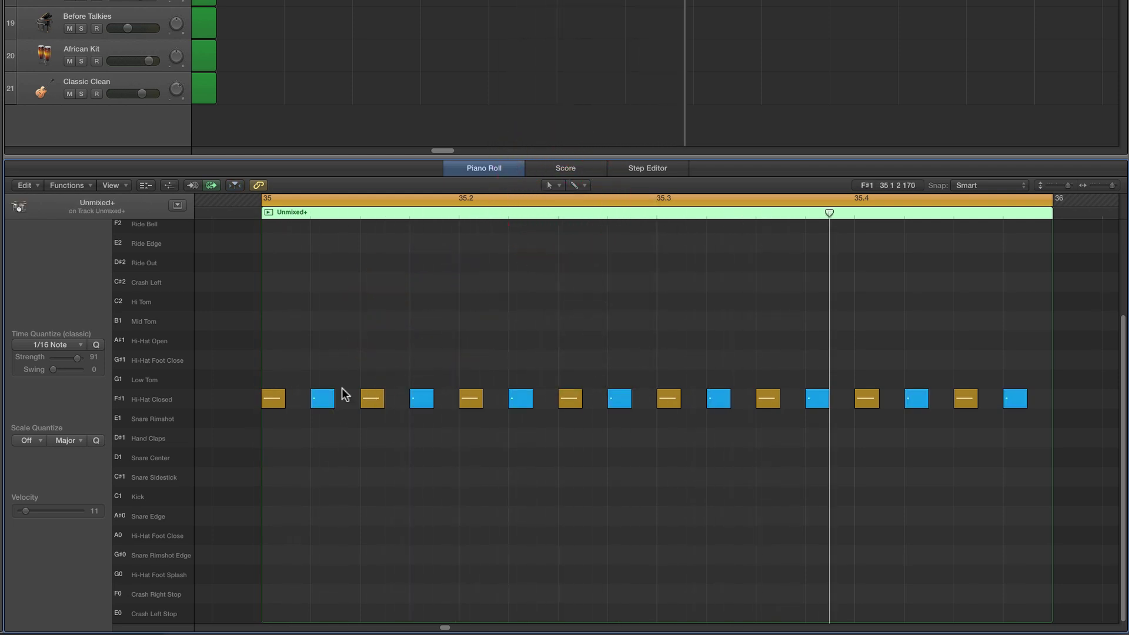
{"action": "left_click_drag", "start_coordinate": [369, 402], "coordinate": [371, 361]}
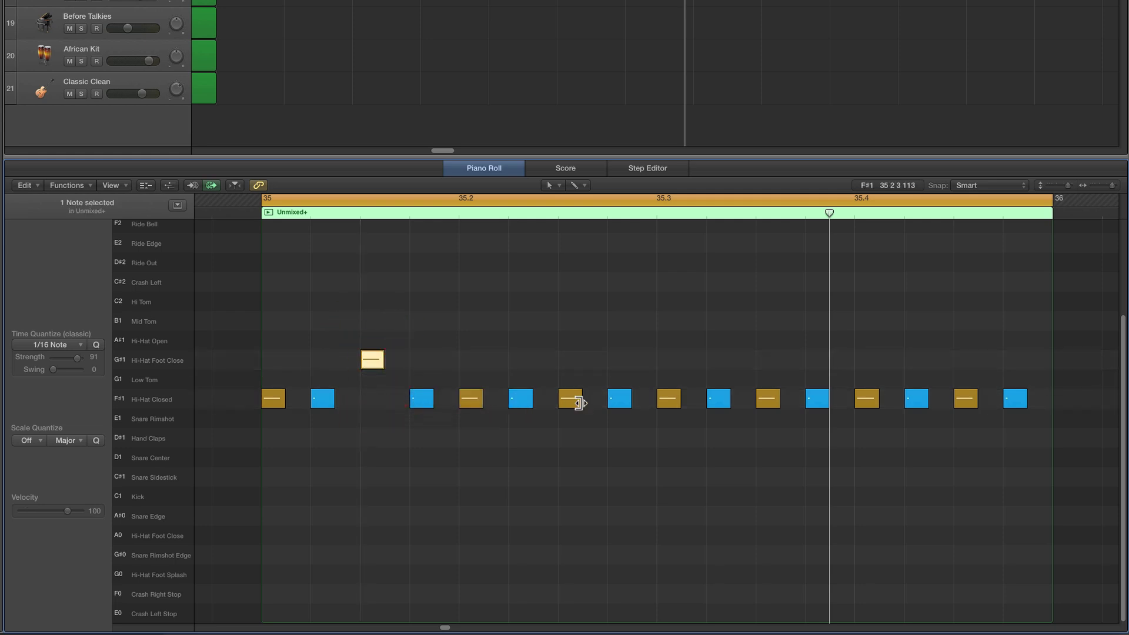
{"action": "left_click_drag", "start_coordinate": [573, 406], "coordinate": [574, 360]}
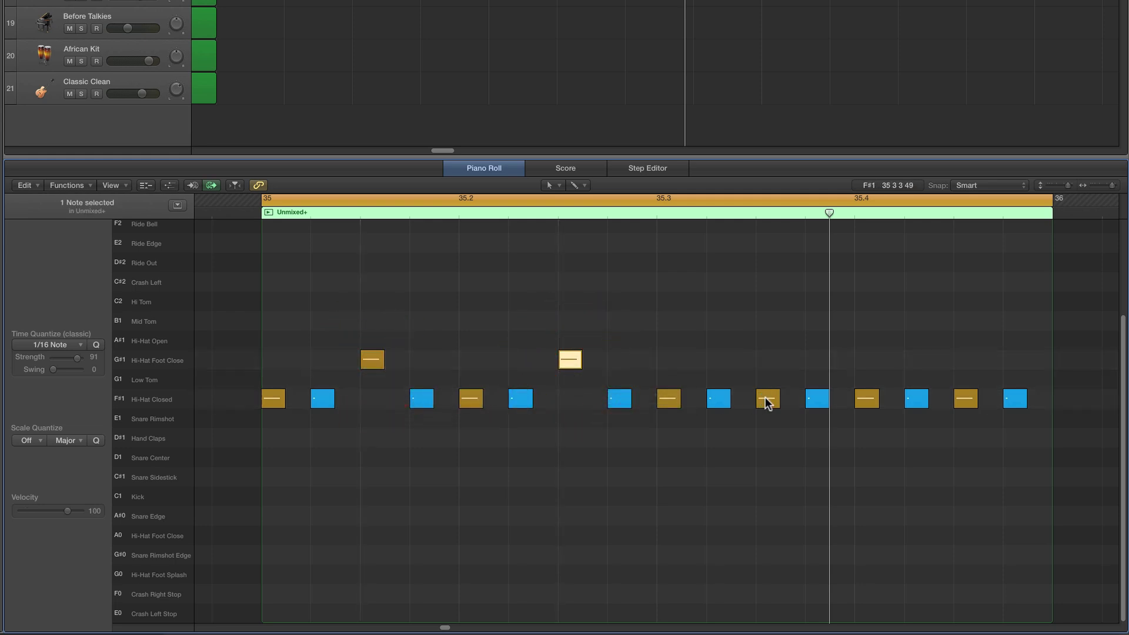
{"action": "left_click_drag", "start_coordinate": [767, 399], "coordinate": [767, 360]}
{"action": "left_click_drag", "start_coordinate": [966, 399], "coordinate": [967, 367]}
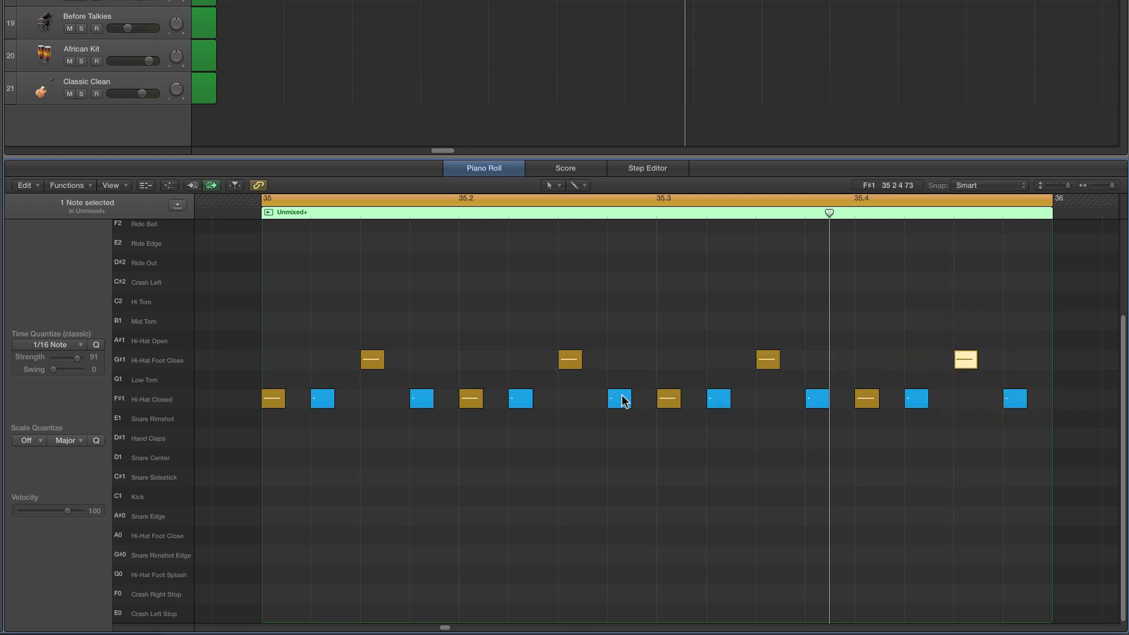
Raise the velocity of the Hi-Hat Closed notes on the last sixteenth of beats 2 and 4 to about 48.
{"action": "left_click", "coordinate": [623, 400]}
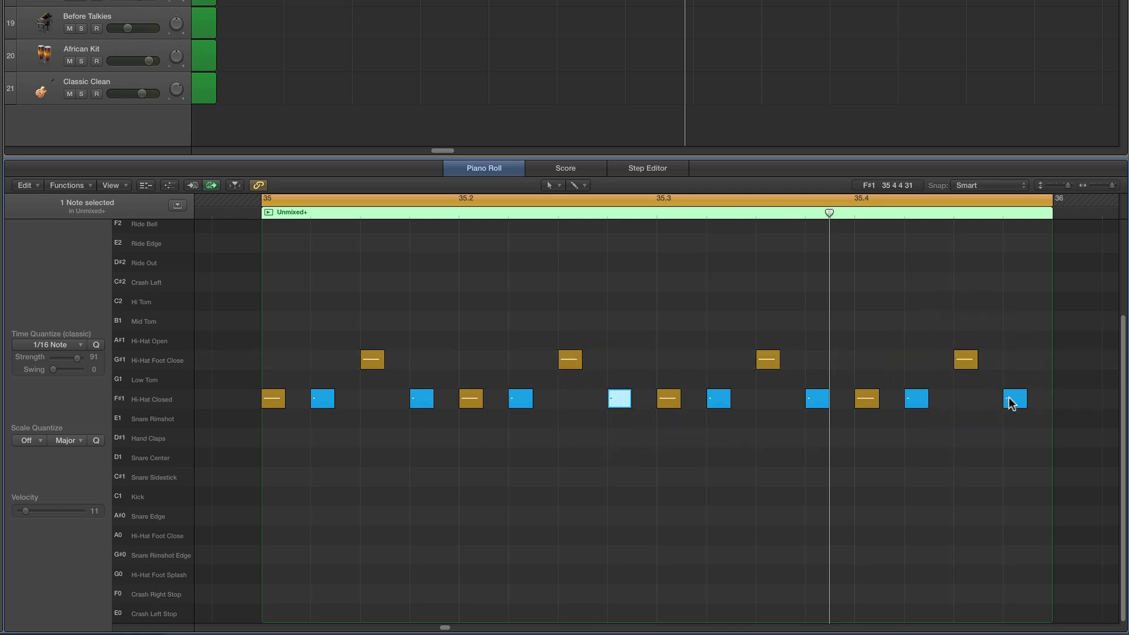
{"action": "left_click", "coordinate": [1009, 398]}
{"action": "left_click", "coordinate": [619, 399]}
{"action": "left_click", "coordinate": [550, 186]}
{"action": "left_click", "coordinate": [585, 325]}
{"action": "left_click_drag", "start_coordinate": [621, 400], "coordinate": [619, 351]}
{"action": "left_click_drag", "start_coordinate": [1016, 400], "coordinate": [1018, 354]}
Audition the pattern and lower the last-sixteenth Hi-Hat Closed notes of beats 2 and 4 to a velocity of about 41.
{"action": "key", "text": "space"}
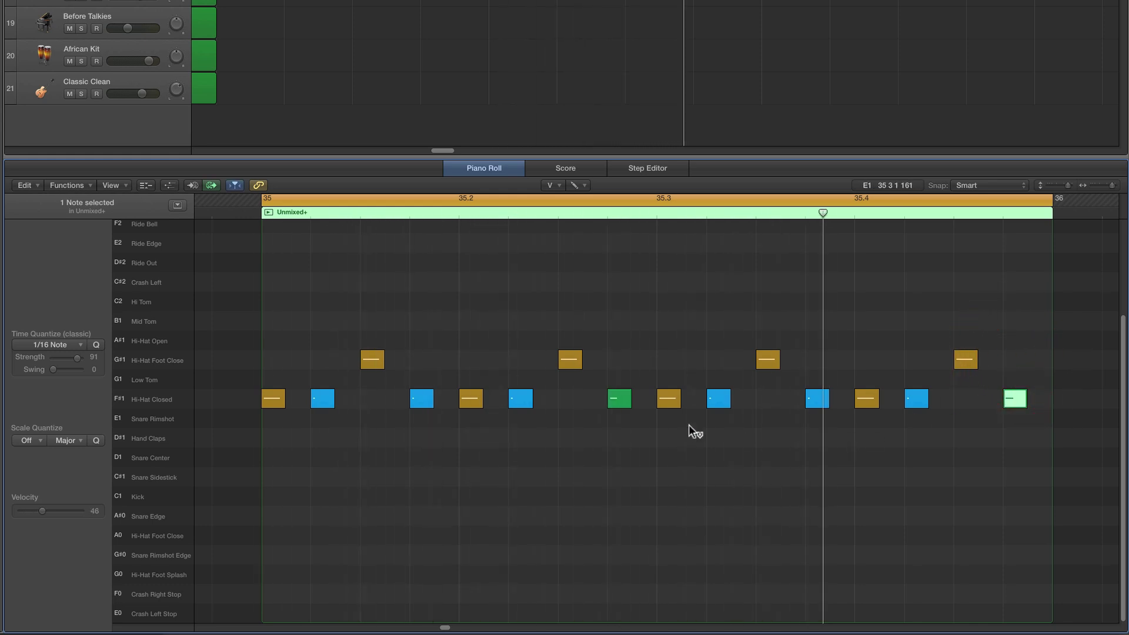
{"action": "left_click_drag", "start_coordinate": [620, 400], "coordinate": [620, 412]}
{"action": "left_click", "coordinate": [1016, 409]}
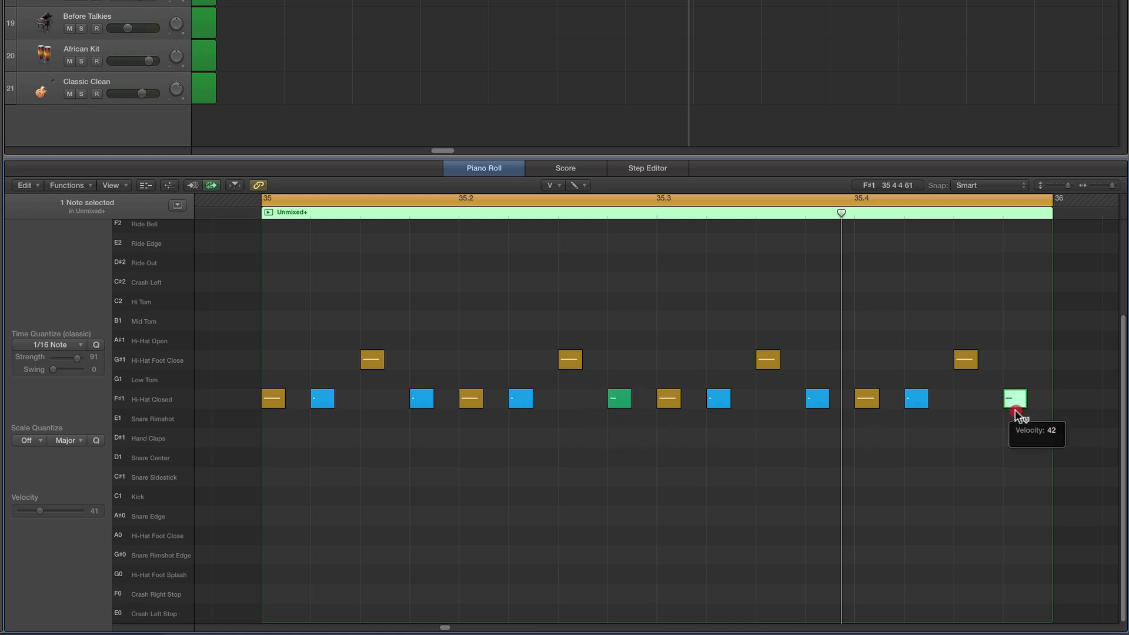
{"action": "key", "text": "space"}
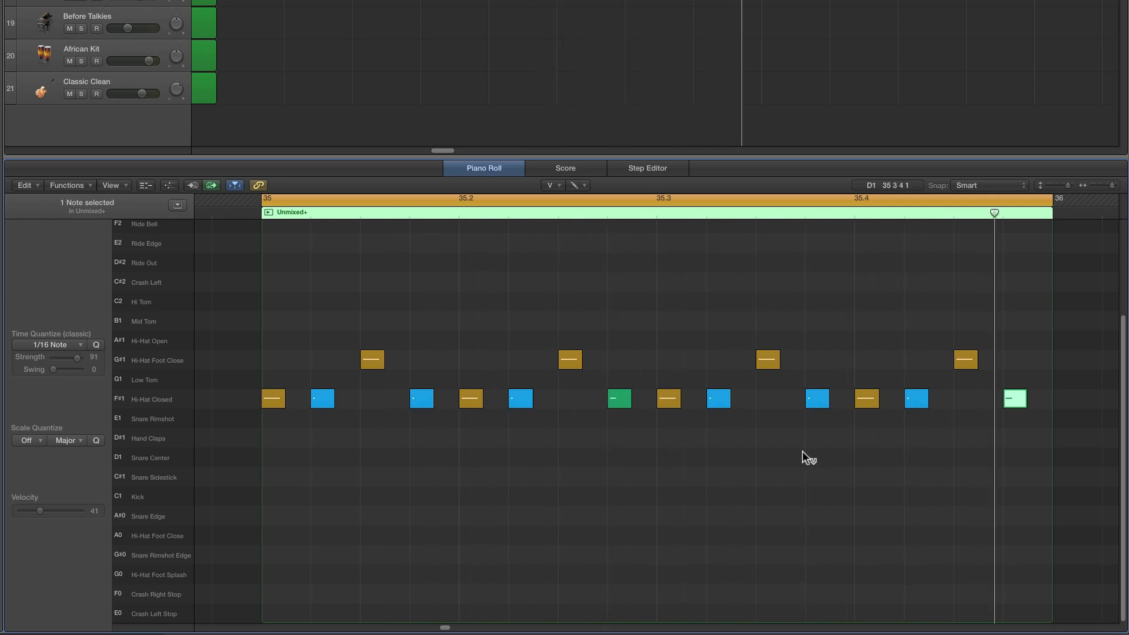
Draw Kick notes on beats 2 and 4 of bar 35 at velocity 100, slightly longer than the hi-hat notes.
{"action": "left_click", "coordinate": [553, 187]}
{"action": "left_click", "coordinate": [561, 215]}
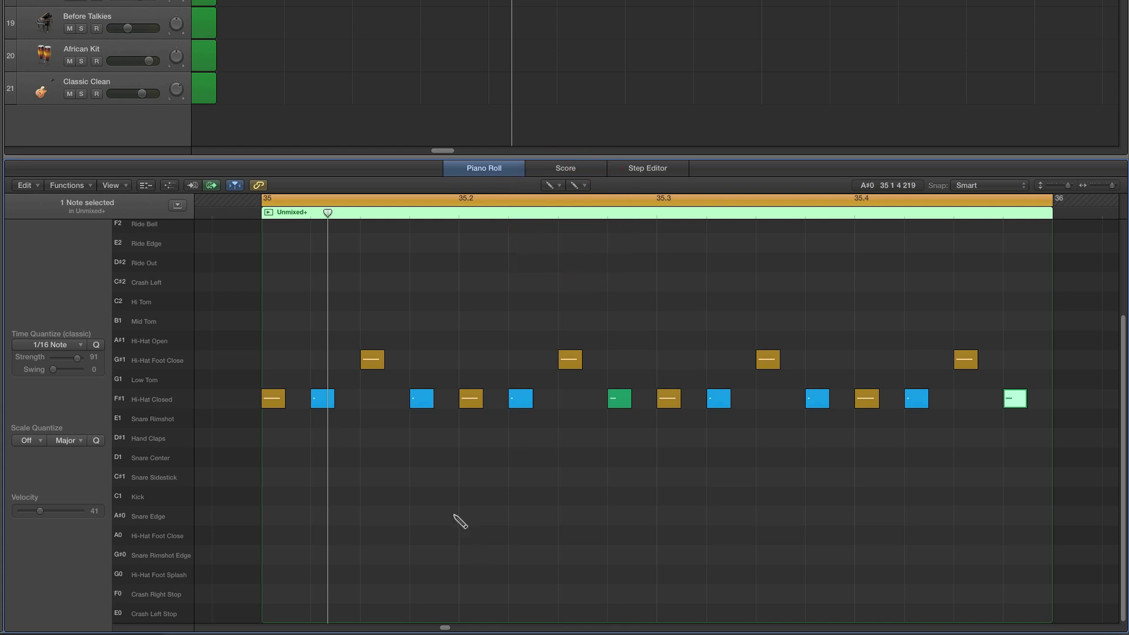
{"action": "left_click", "coordinate": [470, 497]}
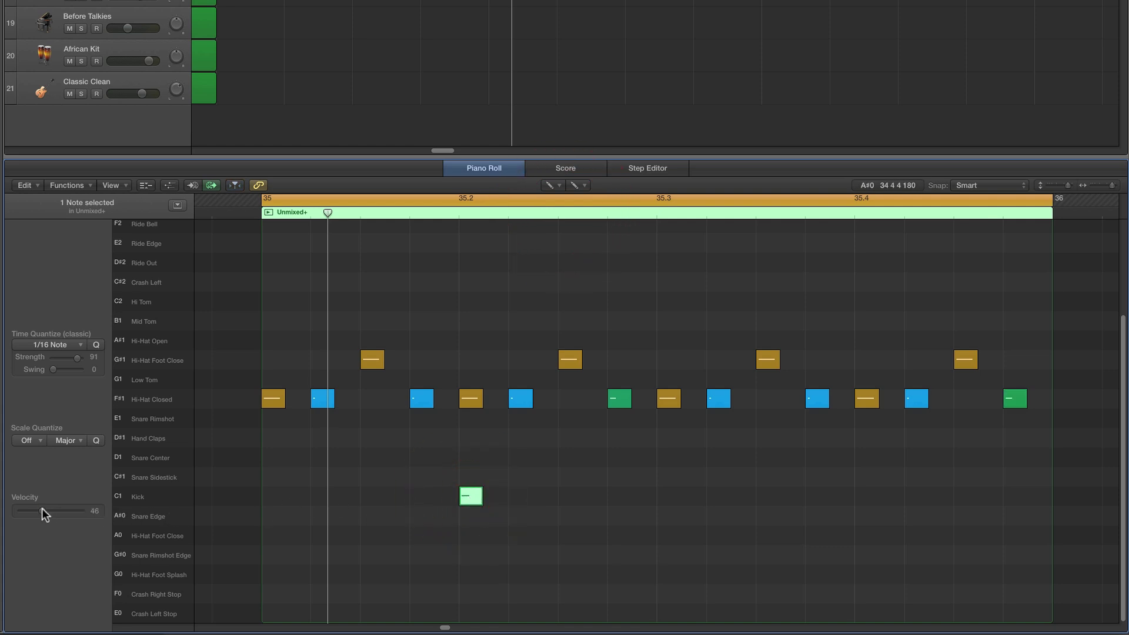
{"action": "left_click_drag", "start_coordinate": [68, 509], "coordinate": [69, 510]}
{"action": "left_click_drag", "start_coordinate": [479, 501], "coordinate": [494, 499]}
{"action": "left_click", "coordinate": [869, 496]}
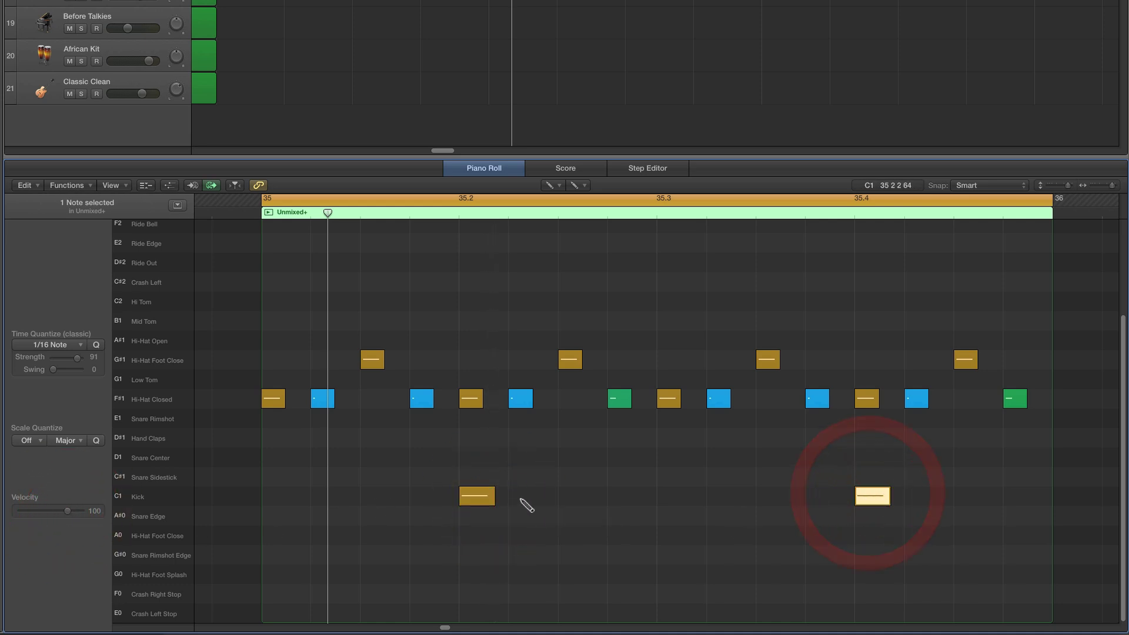
Draw Snare Center notes on beats 2 and 4 above the kicks and play back the drum pattern.
{"action": "left_click", "coordinate": [481, 461]}
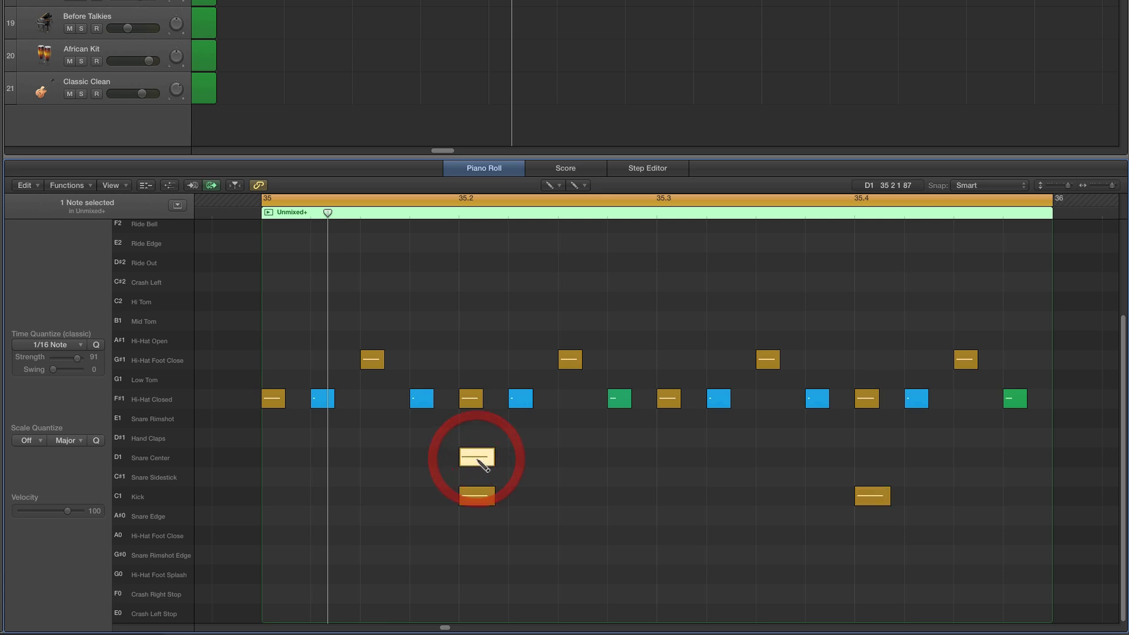
{"action": "left_click", "coordinate": [873, 461]}
{"action": "left_click", "coordinate": [871, 460]}
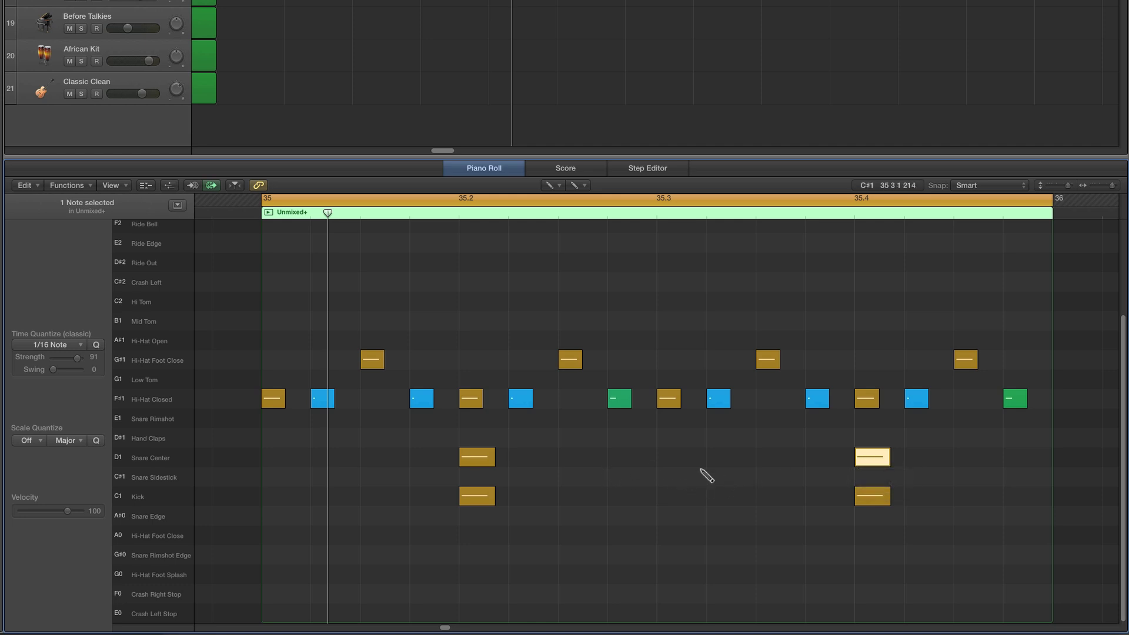
{"action": "key", "text": "space"}
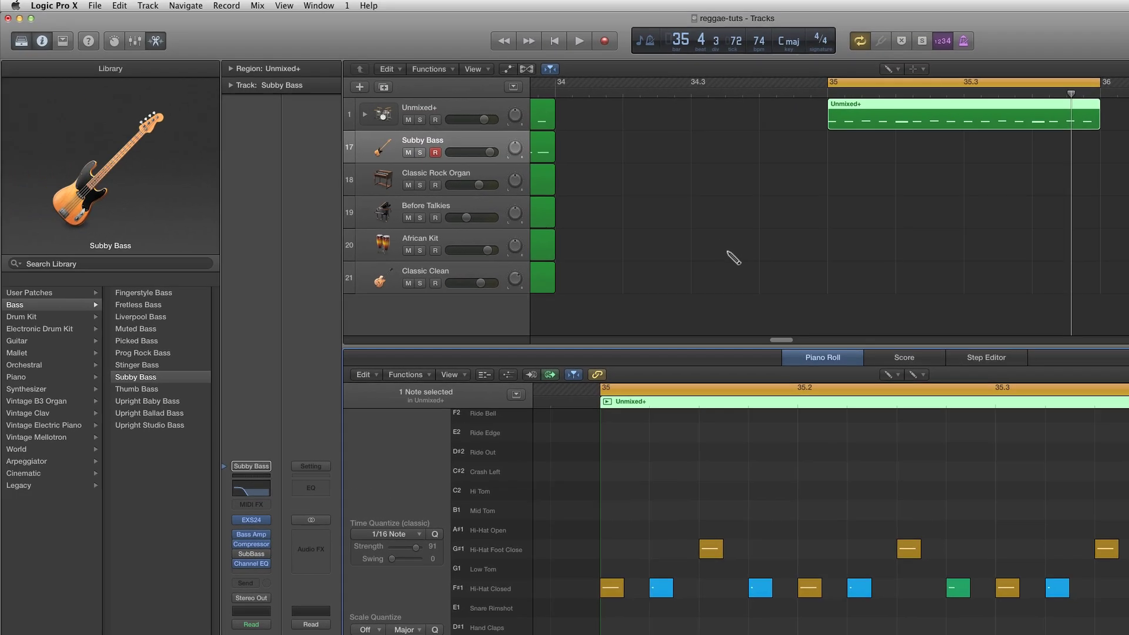
Create an empty one-bar MIDI region at bar 35 on the African Kit track.
{"action": "left_click", "coordinate": [857, 242]}
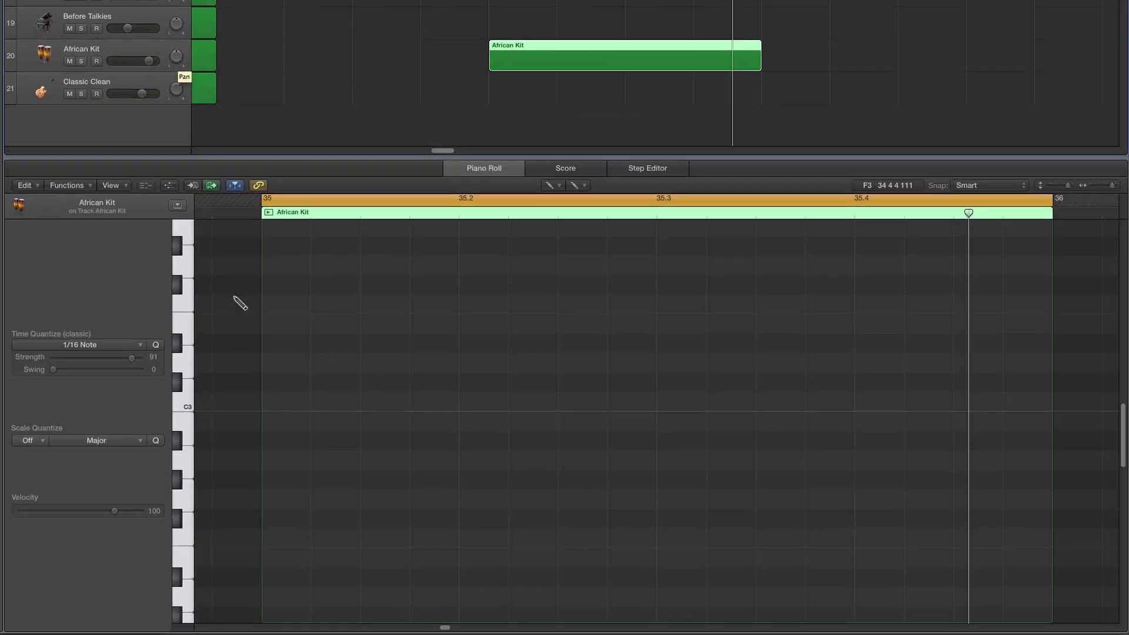
Browse the African Kit's key range and audition the F4 drum sound.
{"action": "scroll", "coordinate": [309, 323], "scroll_direction": "up", "scroll_amount": 10}
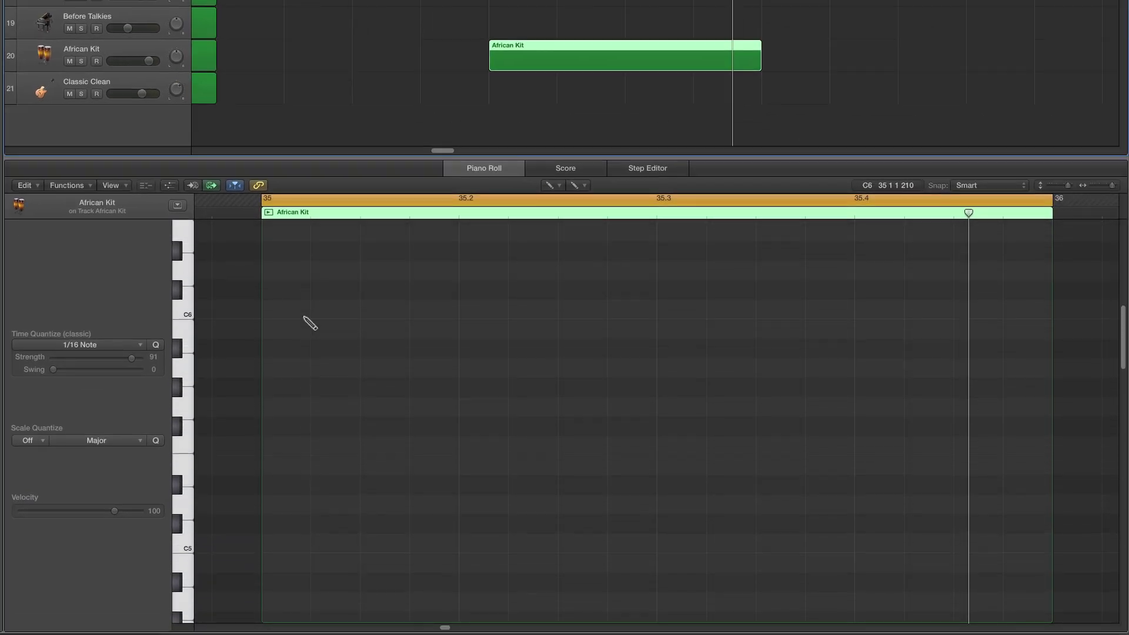
{"action": "scroll", "coordinate": [262, 384], "scroll_direction": "down", "scroll_amount": 4}
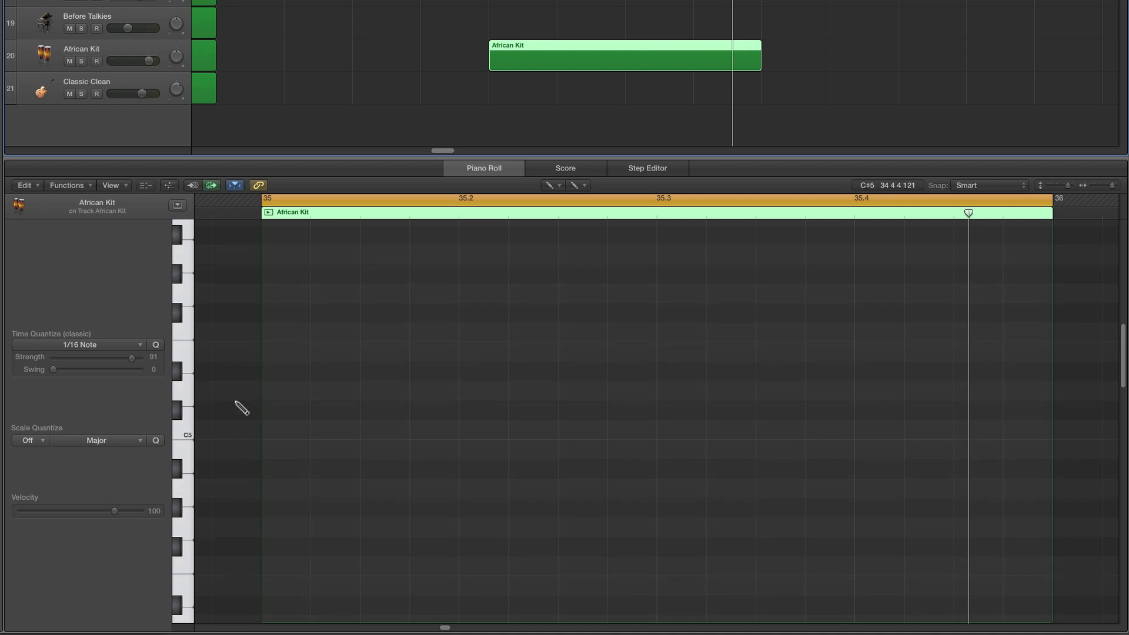
{"action": "scroll", "coordinate": [236, 412], "scroll_direction": "down", "scroll_amount": 2}
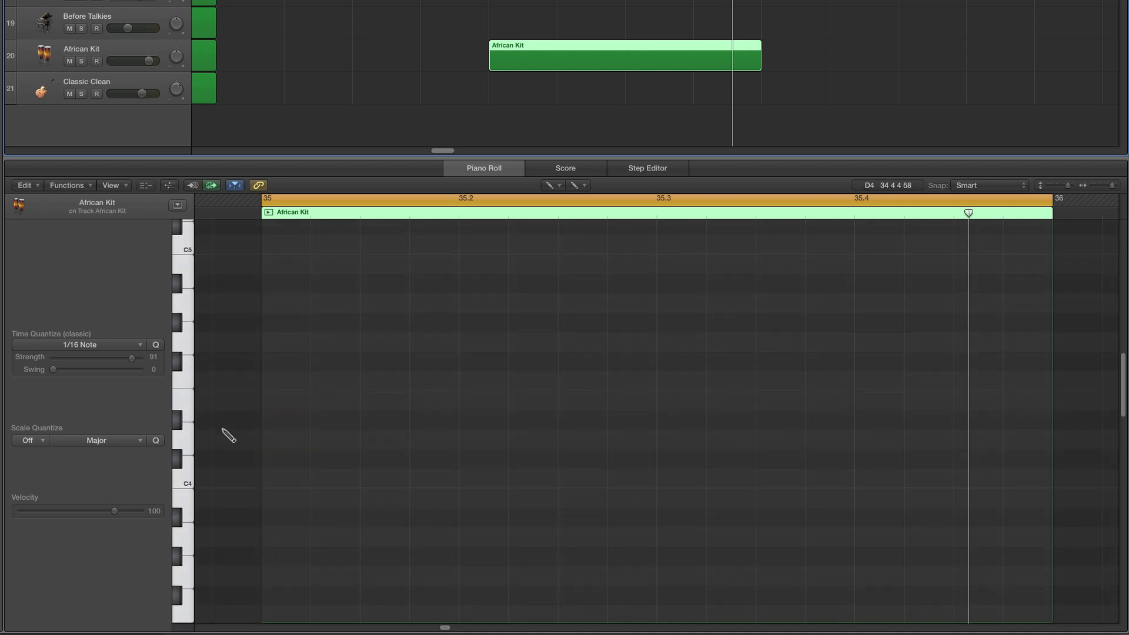
{"action": "scroll", "coordinate": [187, 406], "scroll_direction": "down", "scroll_amount": 1}
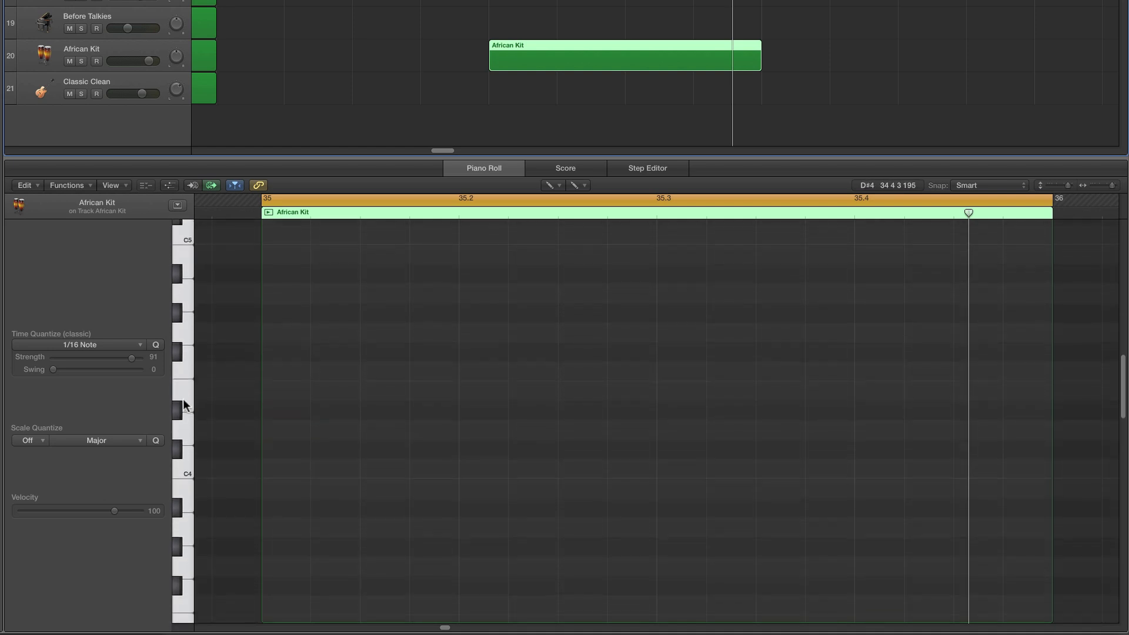
{"action": "scroll", "coordinate": [189, 410], "scroll_direction": "down", "scroll_amount": 2}
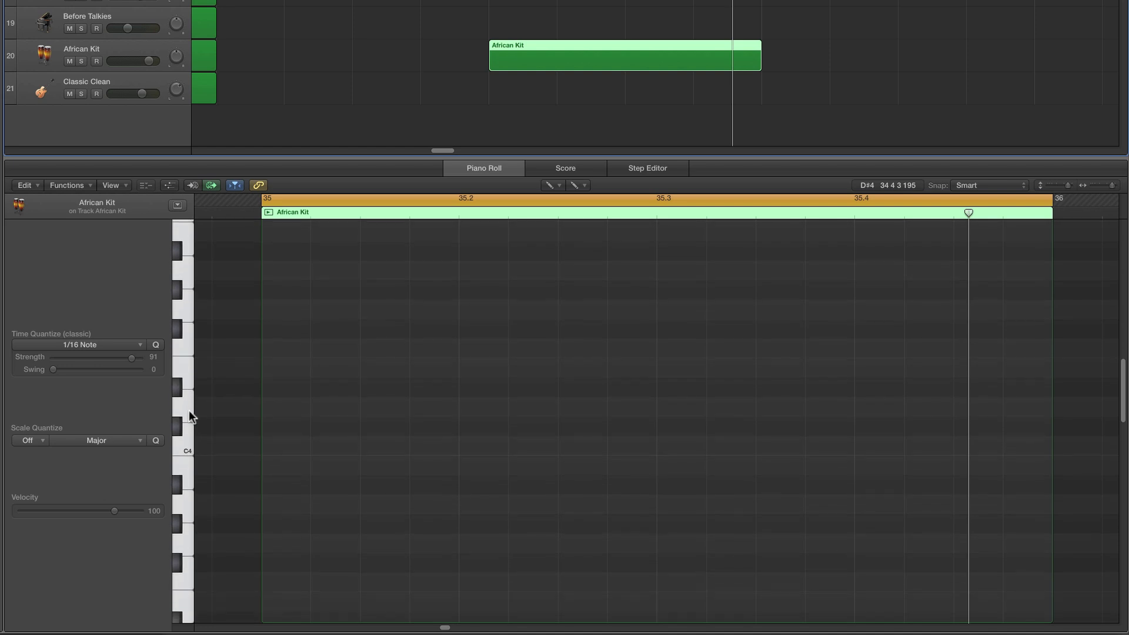
{"action": "scroll", "coordinate": [193, 410], "scroll_direction": "right", "scroll_amount": 1}
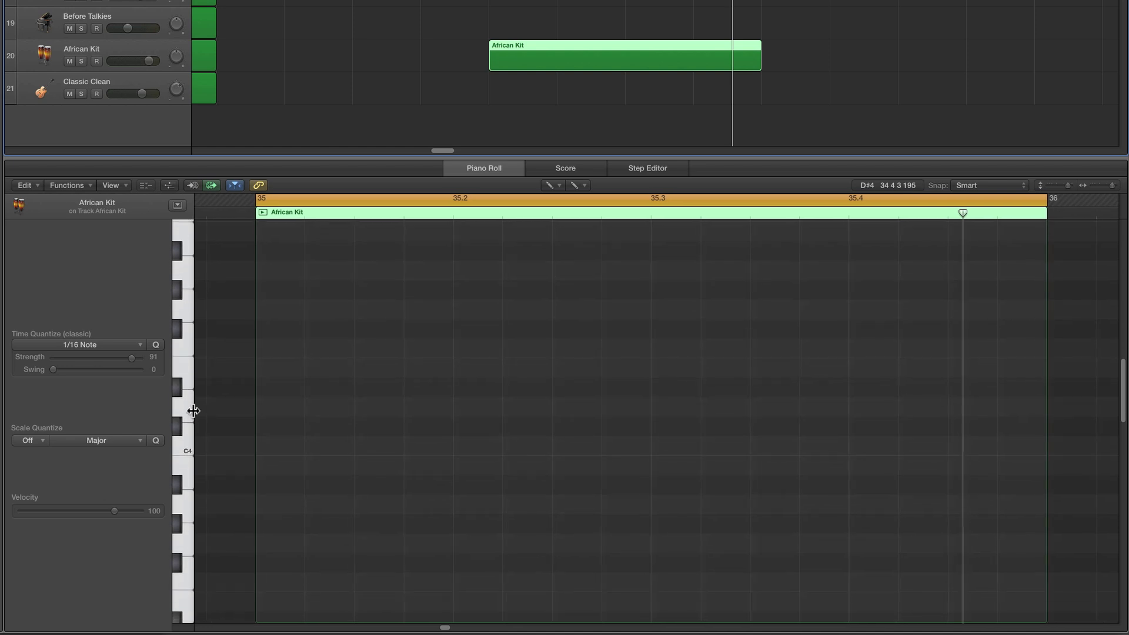
{"action": "left_click", "coordinate": [189, 345]}
{"action": "scroll", "coordinate": [245, 353], "scroll_direction": "left", "scroll_amount": 5}
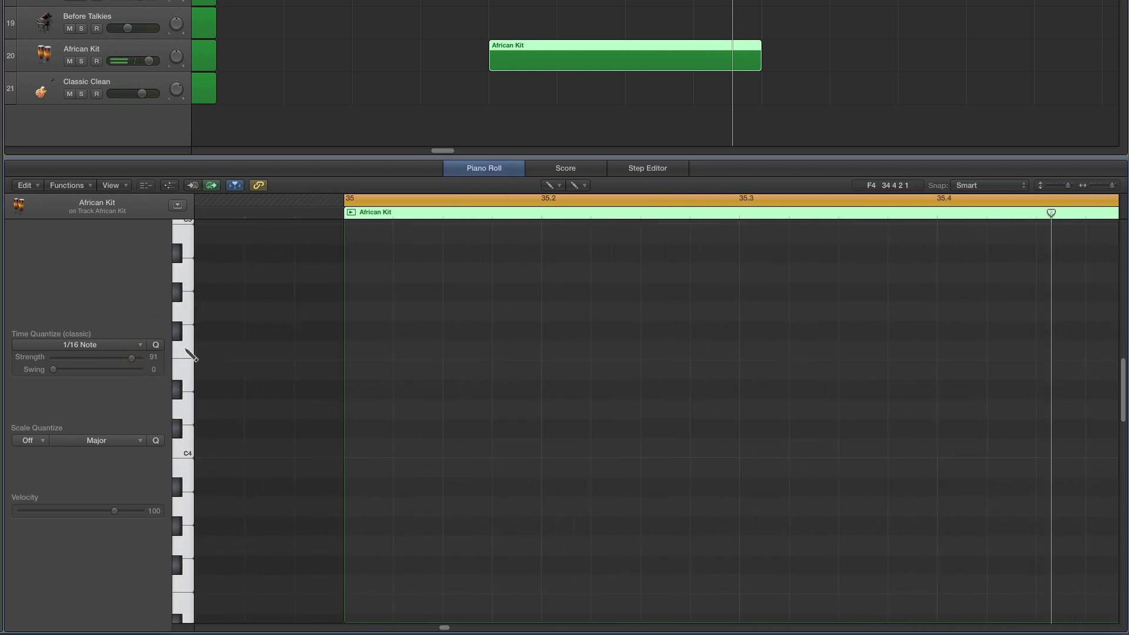
{"action": "left_click", "coordinate": [186, 348]}
{"action": "scroll", "coordinate": [394, 362], "scroll_direction": "right", "scroll_amount": 2}
{"action": "left_click", "coordinate": [188, 354]}
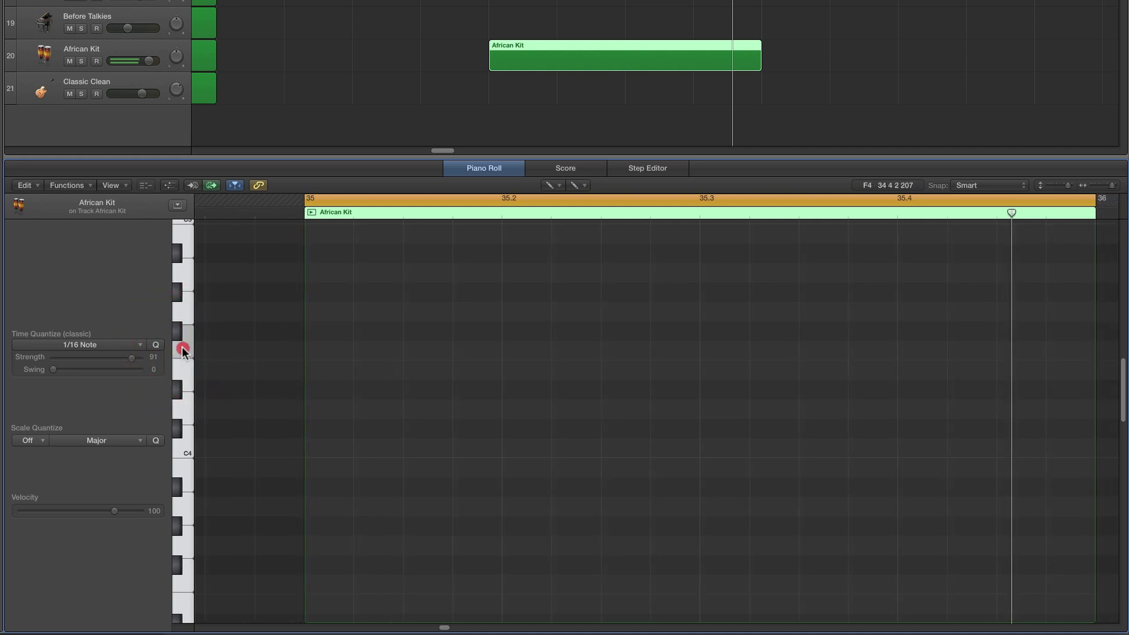
{"action": "scroll", "coordinate": [859, 360], "scroll_direction": "right", "scroll_amount": 1}
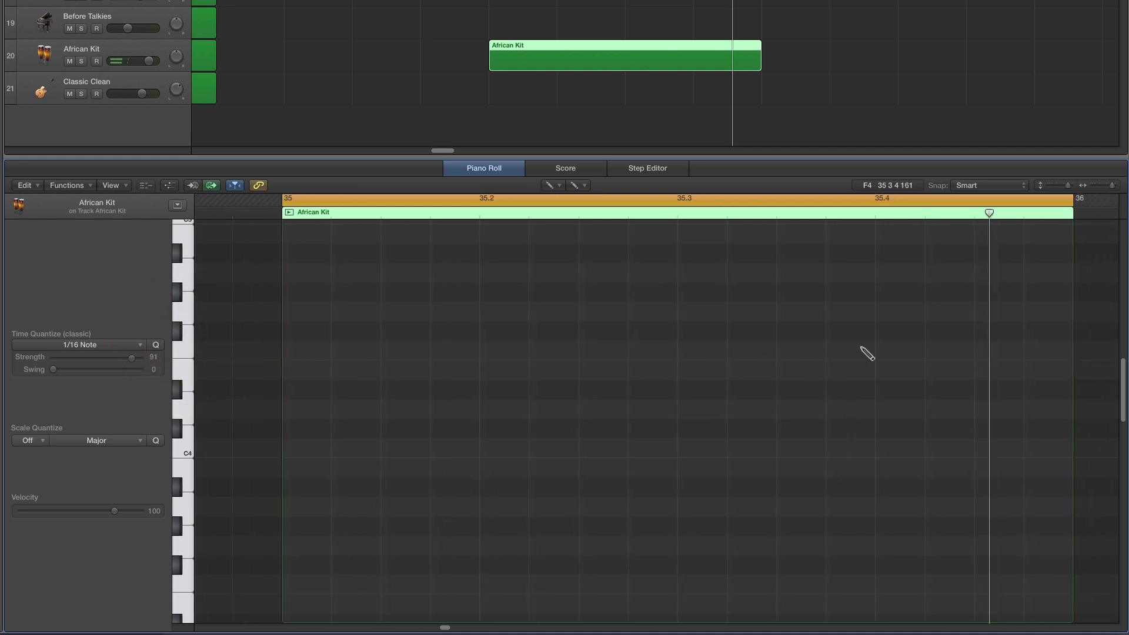
Draw three short F4 notes on the first three sixteenths of beat 4 in bar 35.
{"action": "left_click", "coordinate": [882, 354]}
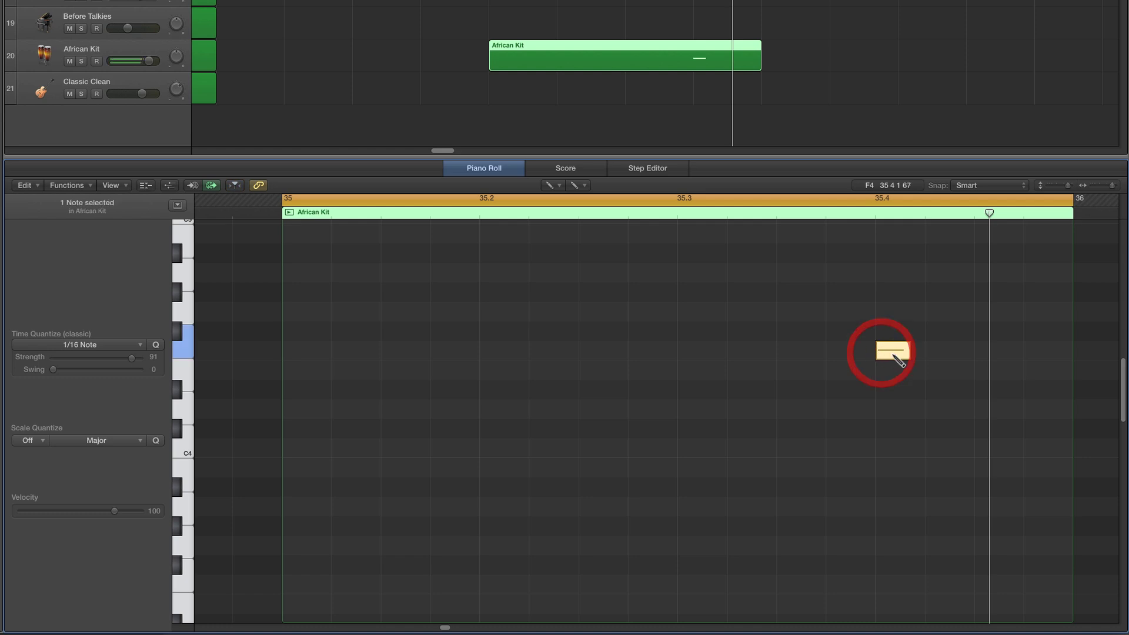
{"action": "left_click_drag", "start_coordinate": [908, 353], "coordinate": [891, 353]}
{"action": "left_click", "coordinate": [933, 353]}
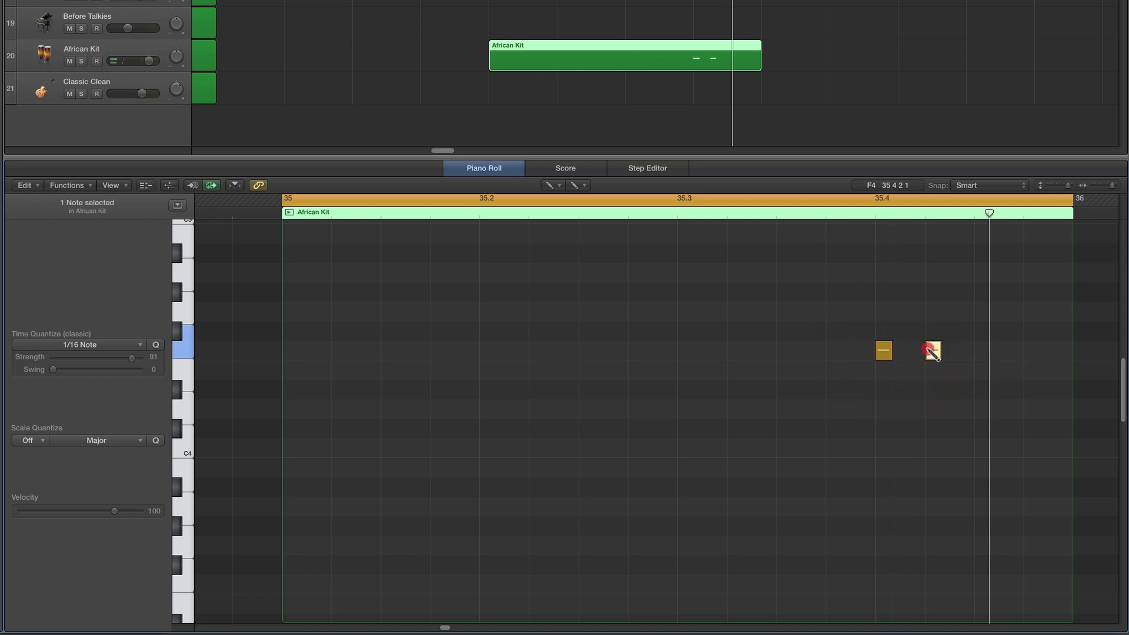
{"action": "left_click", "coordinate": [983, 353]}
Select all three F4 notes with the Pointer Tool and shorten them together.
{"action": "scroll", "coordinate": [971, 373], "scroll_direction": "right", "scroll_amount": 4}
{"action": "scroll", "coordinate": [977, 329], "scroll_direction": "right", "scroll_amount": 3}
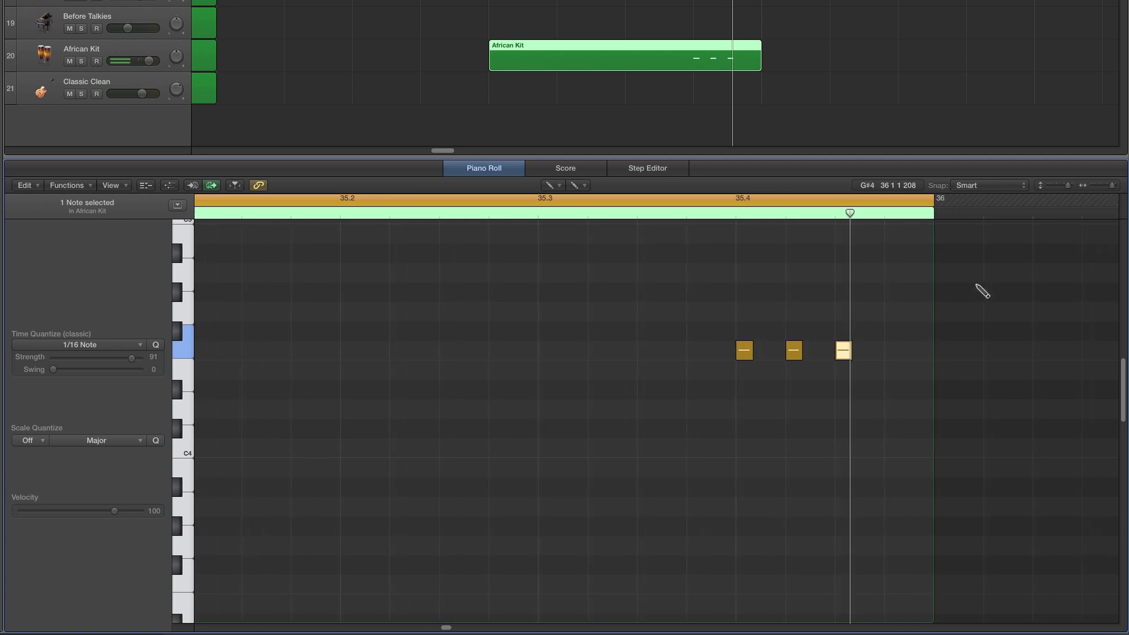
{"action": "left_click", "coordinate": [1117, 186]}
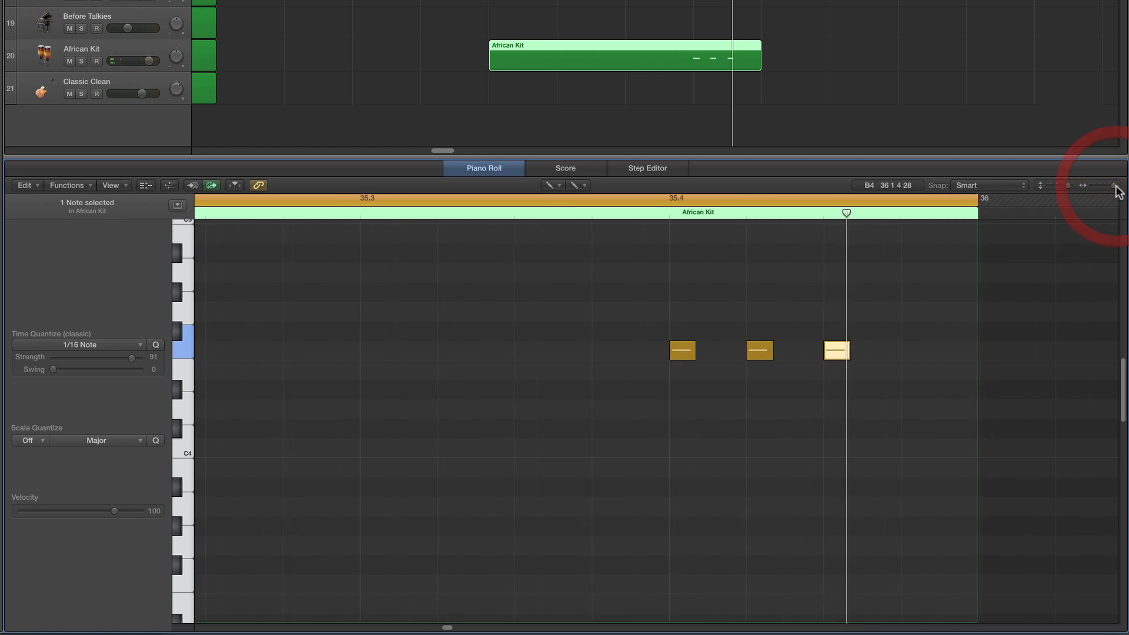
{"action": "left_click", "coordinate": [1116, 187]}
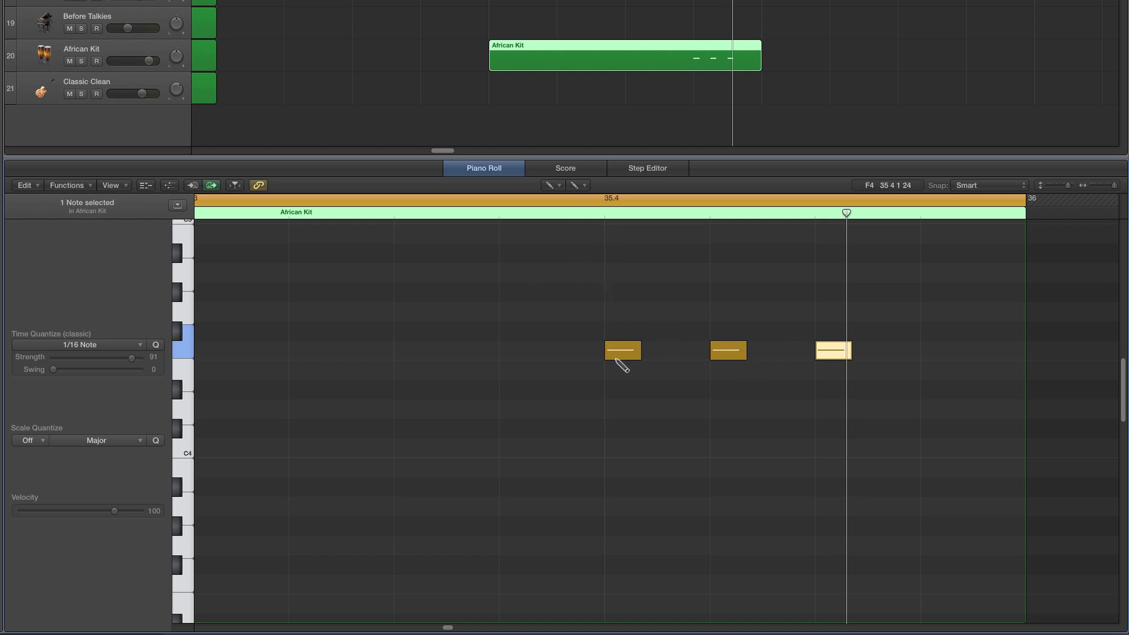
{"action": "left_click", "coordinate": [554, 185]}
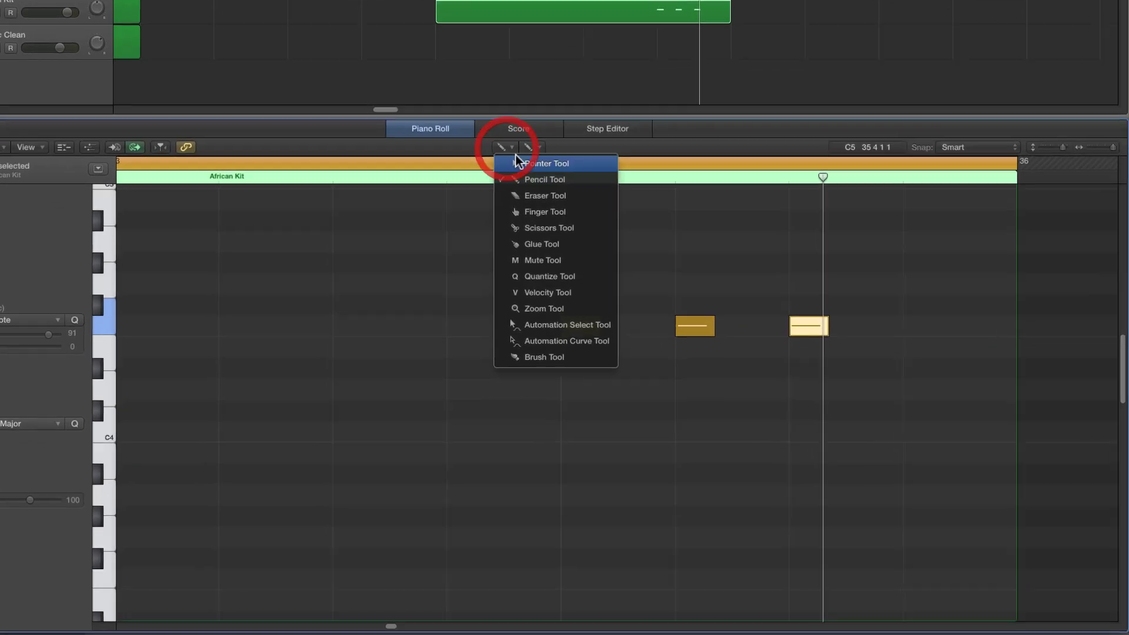
{"action": "left_click", "coordinate": [564, 200]}
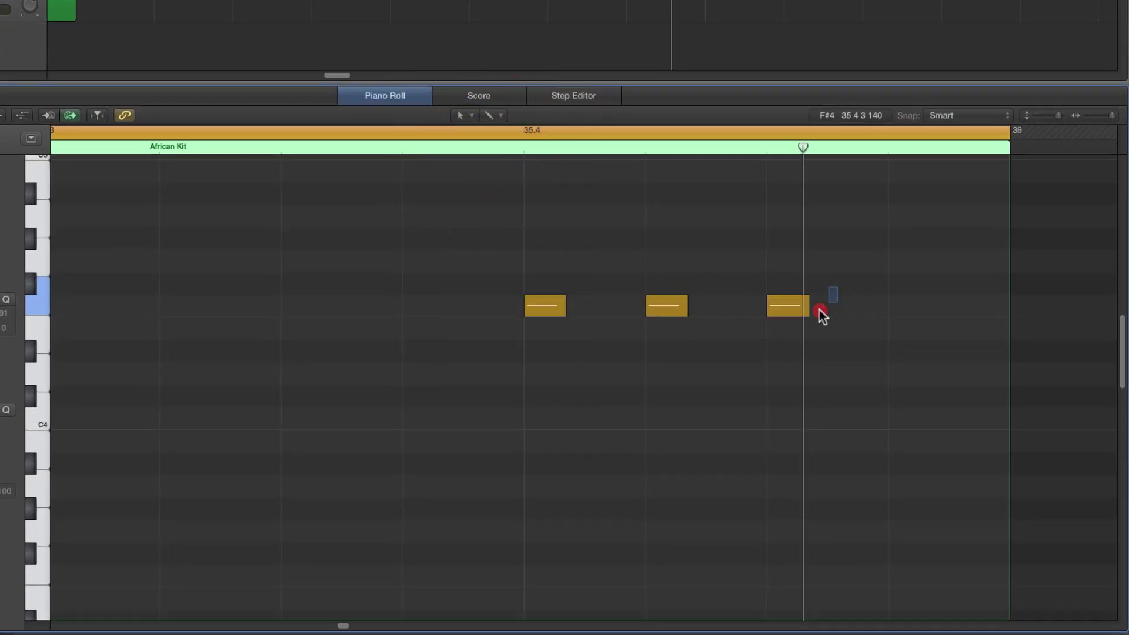
{"action": "left_click_drag", "start_coordinate": [838, 286], "coordinate": [560, 329]}
{"action": "left_click_drag", "start_coordinate": [559, 316], "coordinate": [550, 314]}
Move the second F4 note to about 35 4 1 102 and arrange five short notes at nearly even, tighter spacing.
{"action": "left_click", "coordinate": [614, 287]}
{"action": "left_click_drag", "start_coordinate": [660, 306], "coordinate": [590, 309]}
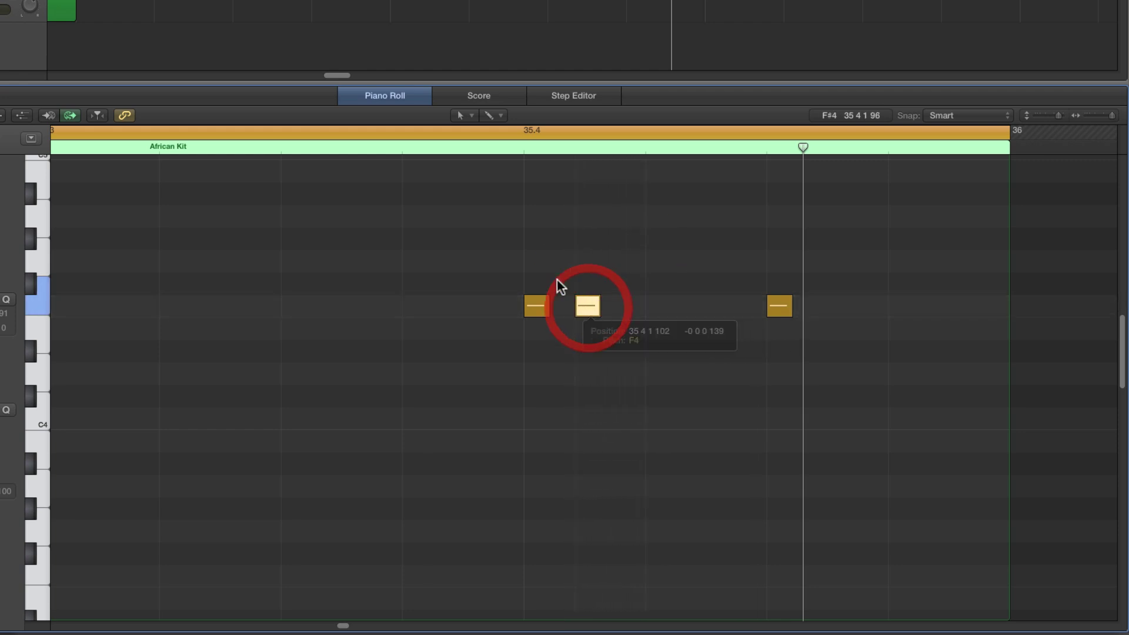
{"action": "mouse_move", "coordinate": [775, 307]}
{"action": "left_mouse_down"}
{"action": "mouse_move", "coordinate": [584, 312]}
{"action": "mouse_move", "coordinate": [764, 315]}
{"action": "mouse_move", "coordinate": [766, 303]}
{"action": "left_mouse_up"}
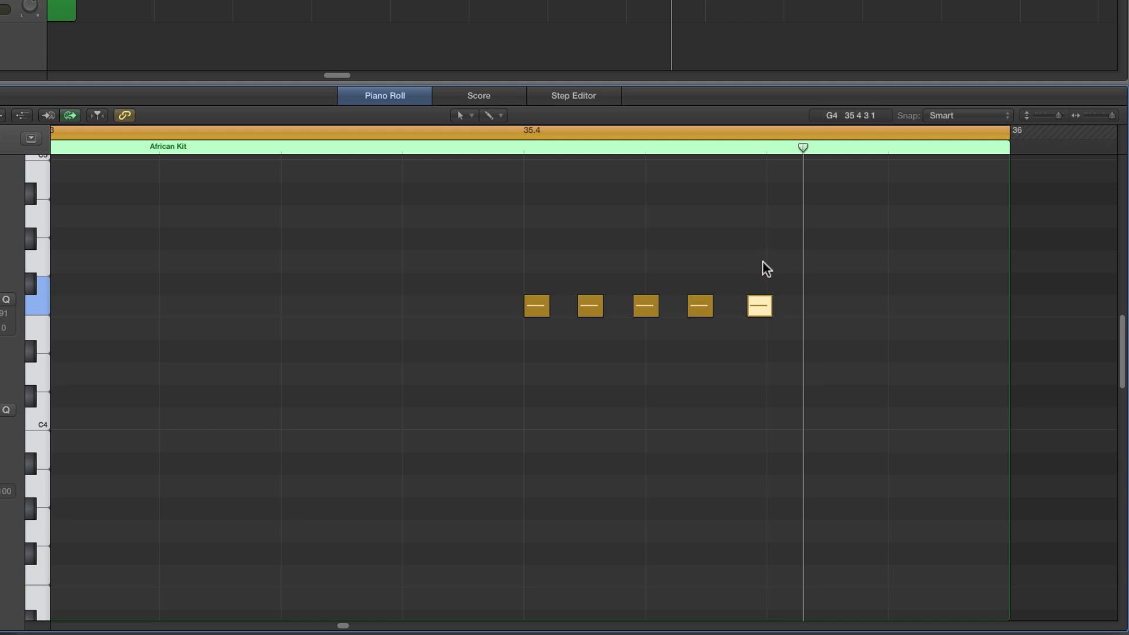
{"action": "left_click_drag", "start_coordinate": [700, 305], "coordinate": [698, 305]}
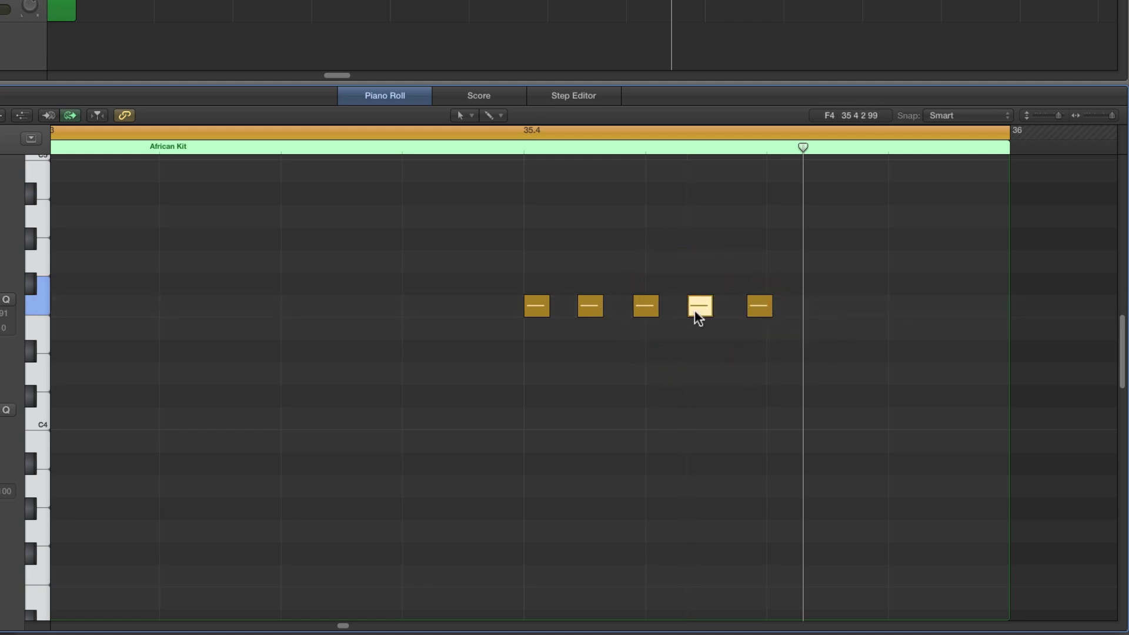
{"action": "left_click_drag", "start_coordinate": [646, 308], "coordinate": [643, 307]}
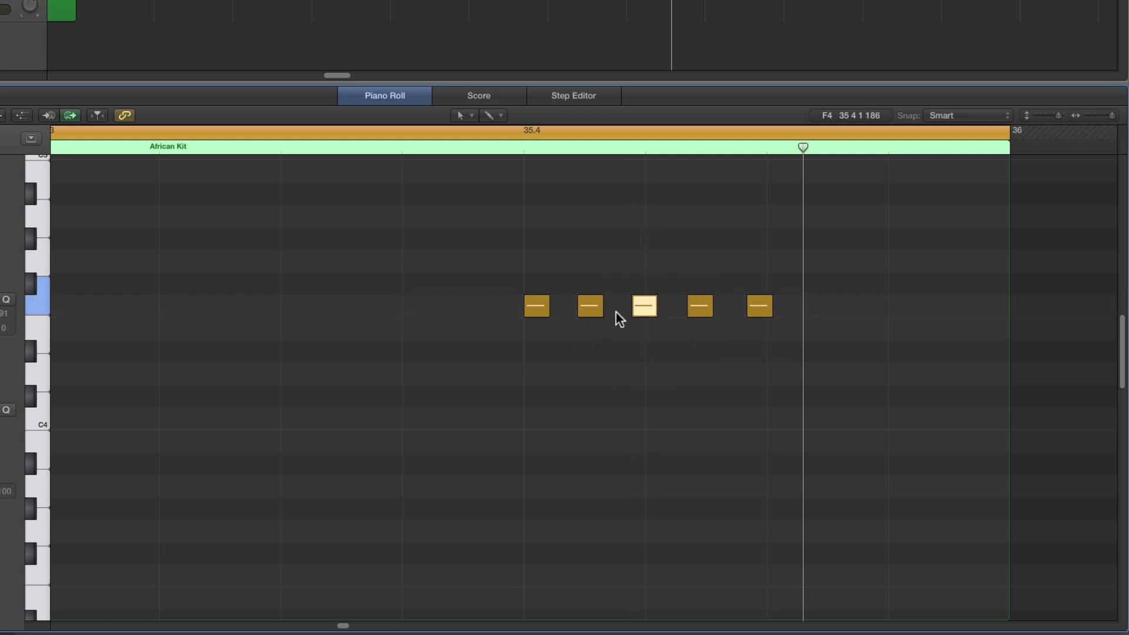
Add a sixth F4 note at the same spacing after the fifth, move the playhead clear of it and fine-tune its position.
{"action": "left_click_drag", "start_coordinate": [762, 308], "coordinate": [817, 311]}
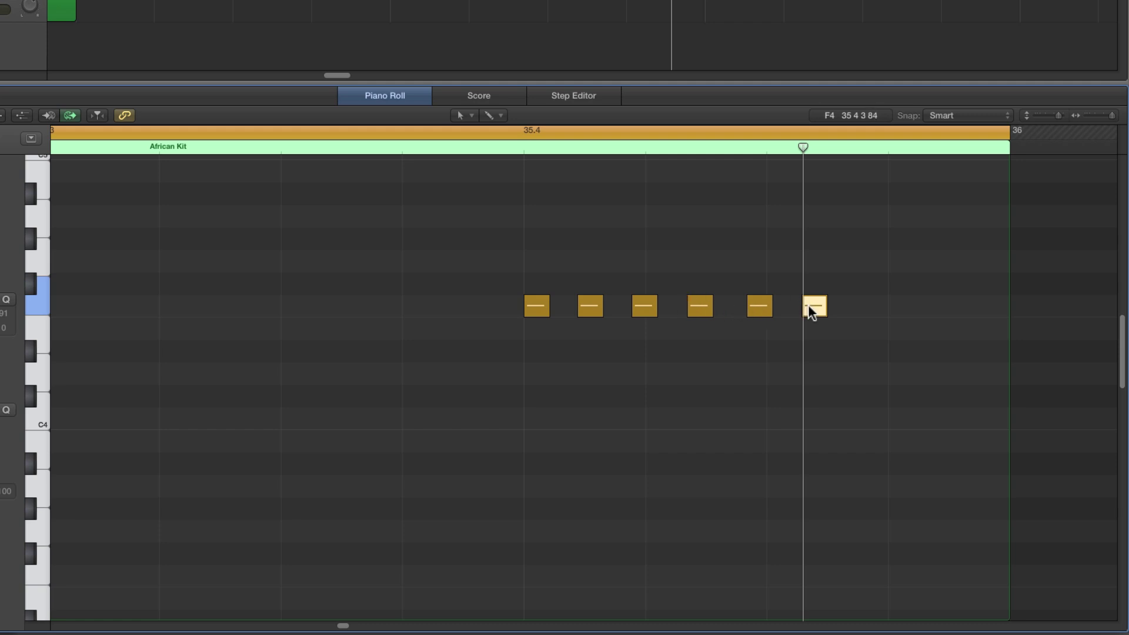
{"action": "left_click_drag", "start_coordinate": [806, 149], "coordinate": [883, 148]}
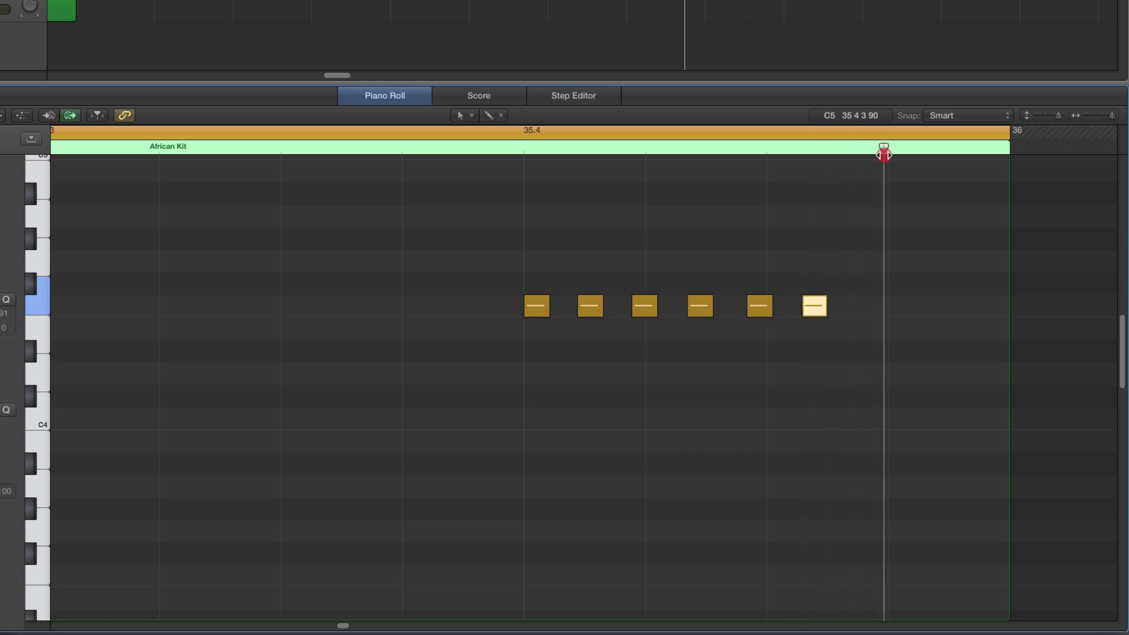
{"action": "left_click", "coordinate": [815, 307]}
{"action": "left_click_drag", "start_coordinate": [816, 307], "coordinate": [818, 307]}
{"action": "left_click_drag", "start_coordinate": [812, 307], "coordinate": [811, 310]}
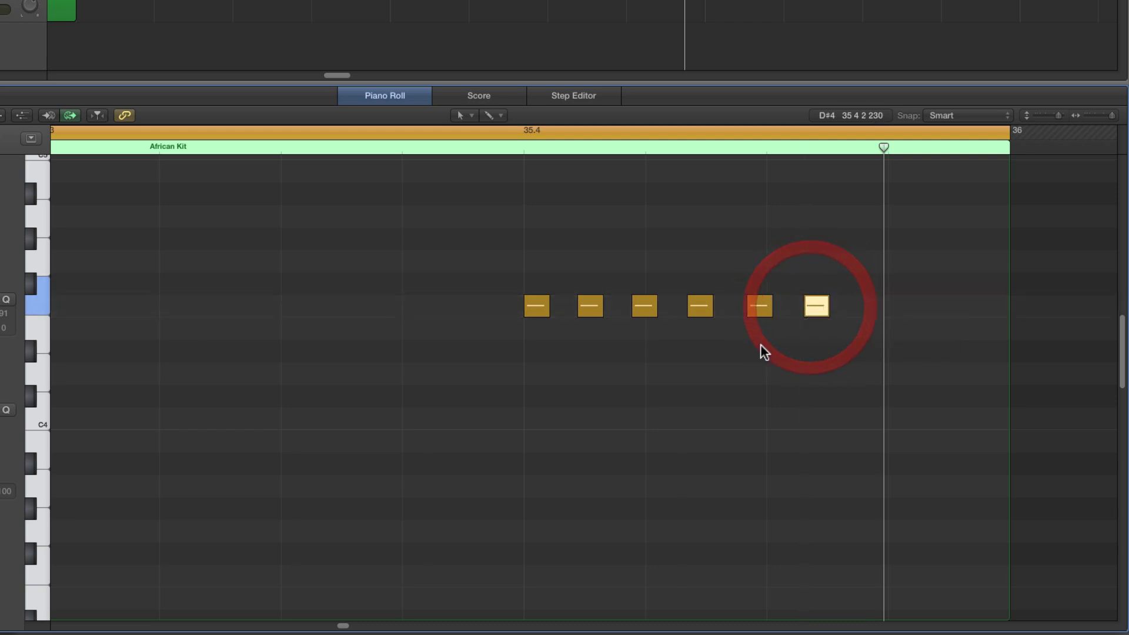
Lower the second to sixth notes progressively with the Velocity Tool, using about 70 on the second and 46 on the fourth.
{"action": "left_click", "coordinate": [472, 116]}
{"action": "left_click", "coordinate": [495, 268]}
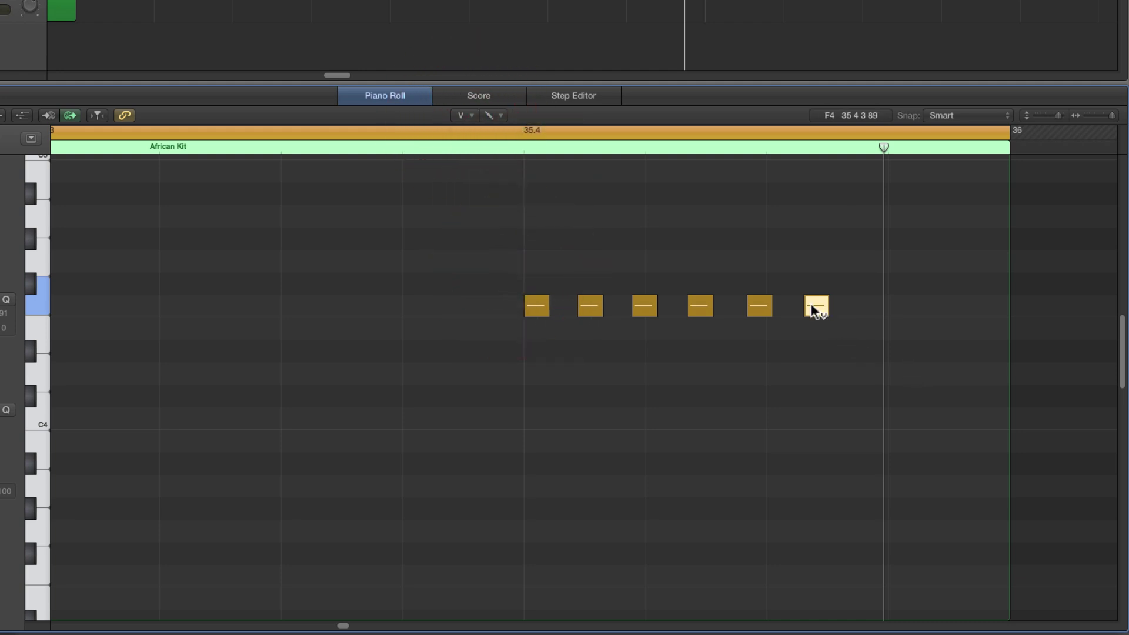
{"action": "left_click_drag", "start_coordinate": [812, 306], "coordinate": [810, 439]}
{"action": "left_click_drag", "start_coordinate": [761, 314], "coordinate": [757, 426]}
{"action": "left_click_drag", "start_coordinate": [701, 309], "coordinate": [702, 390]}
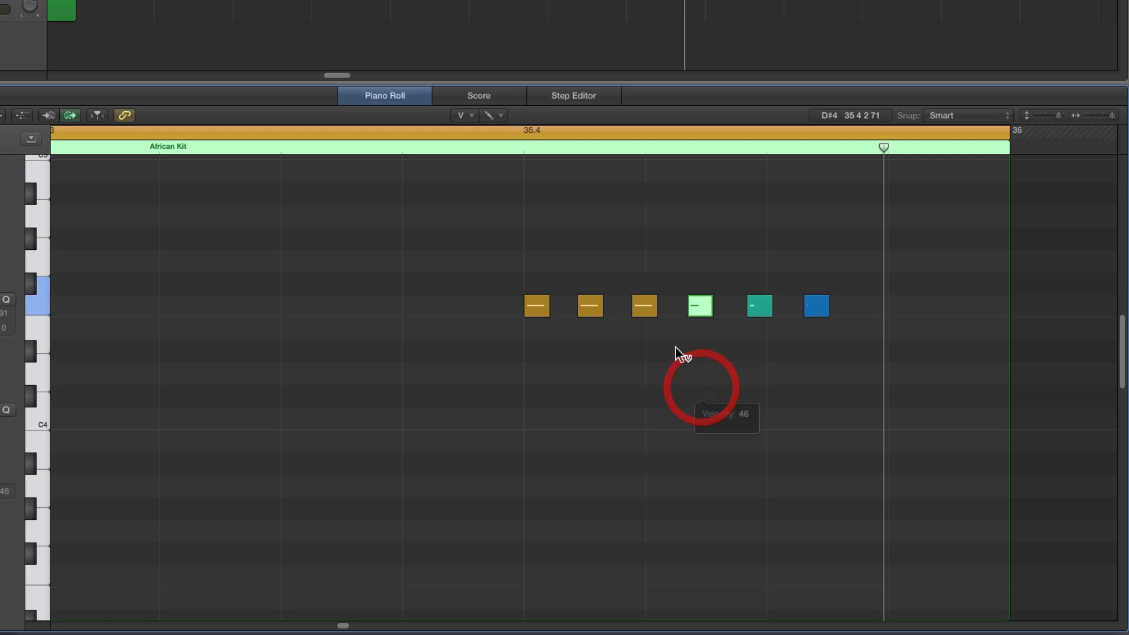
{"action": "left_click_drag", "start_coordinate": [649, 311], "coordinate": [648, 373]}
{"action": "left_click_drag", "start_coordinate": [593, 309], "coordinate": [594, 356]}
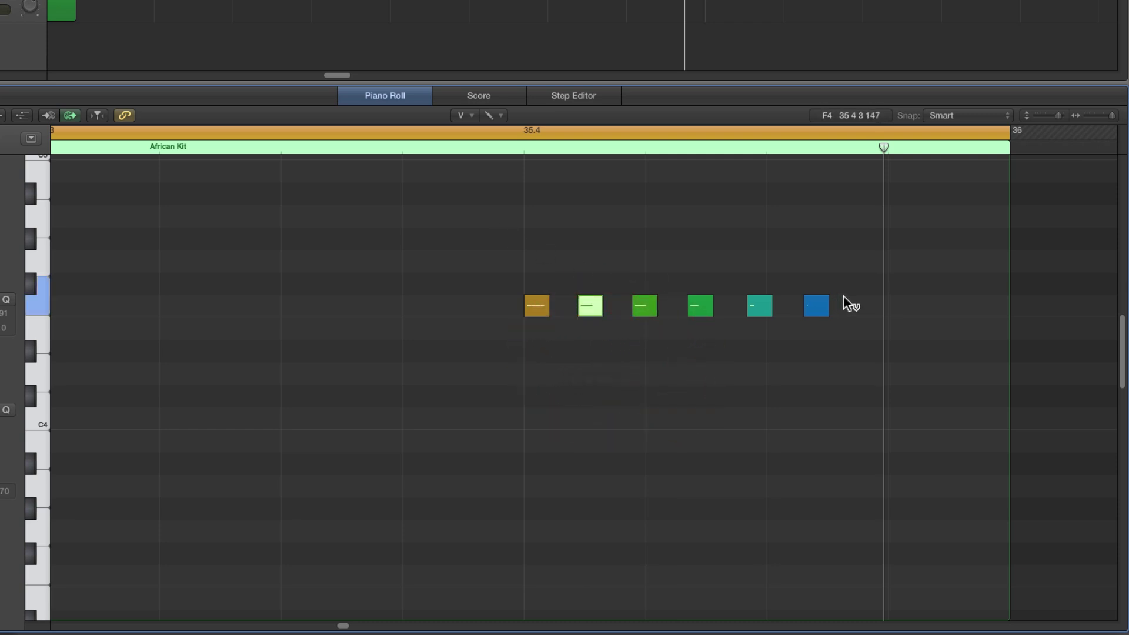
Play back the African Kit fill and set its first note's velocity to about 96.
{"action": "left_click", "coordinate": [1085, 115]}
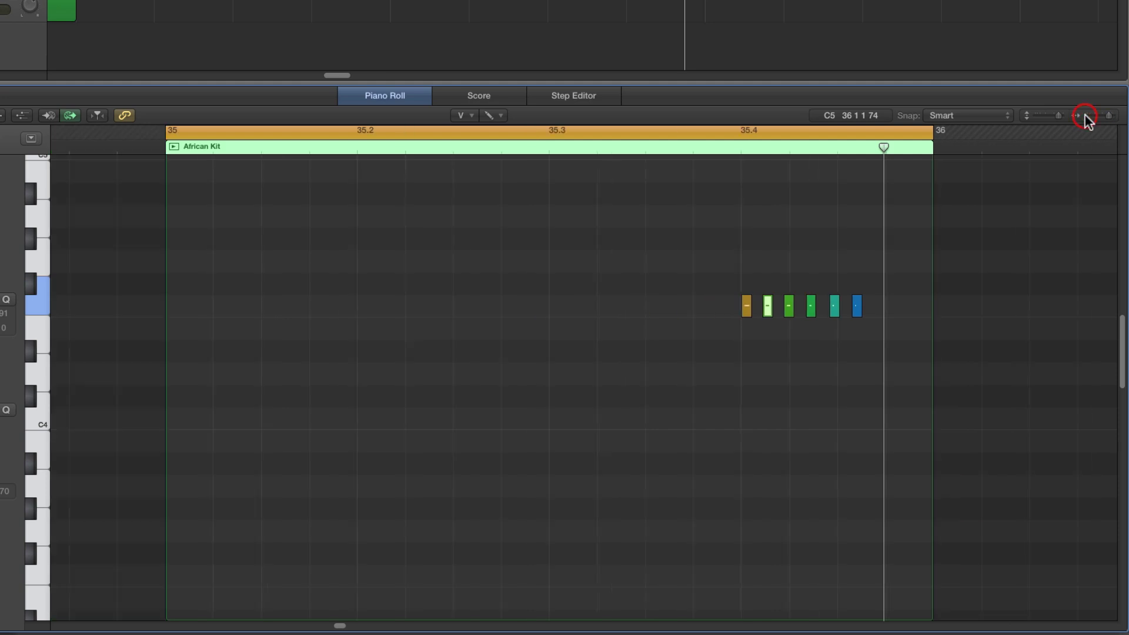
{"action": "key", "text": "space"}
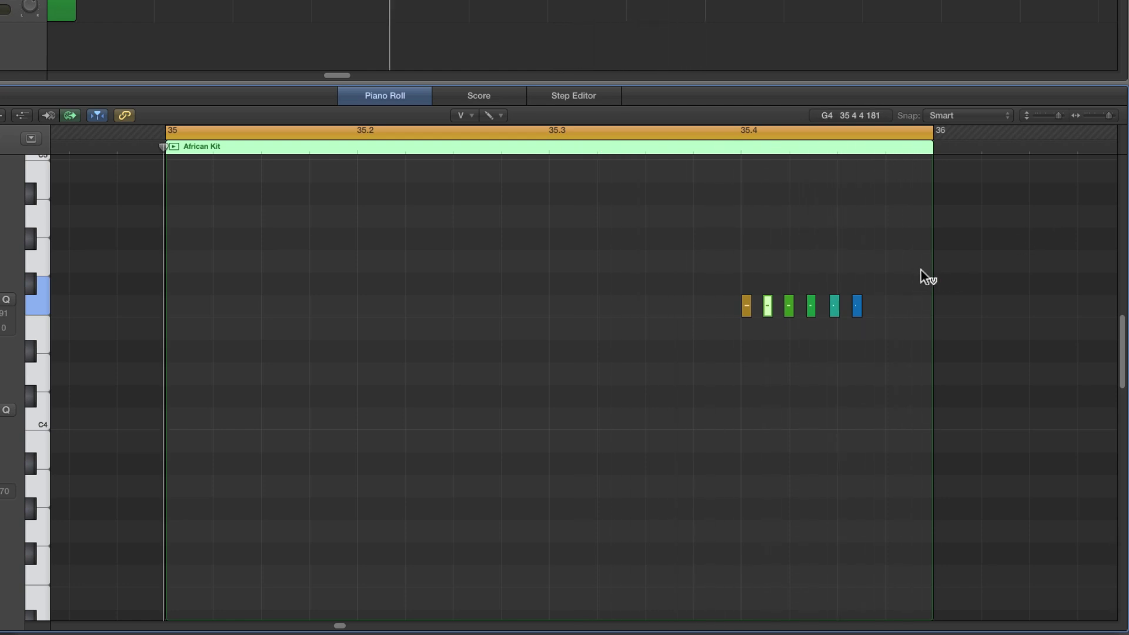
{"action": "left_click", "coordinate": [746, 302]}
{"action": "left_click_drag", "start_coordinate": [746, 303], "coordinate": [746, 313]}
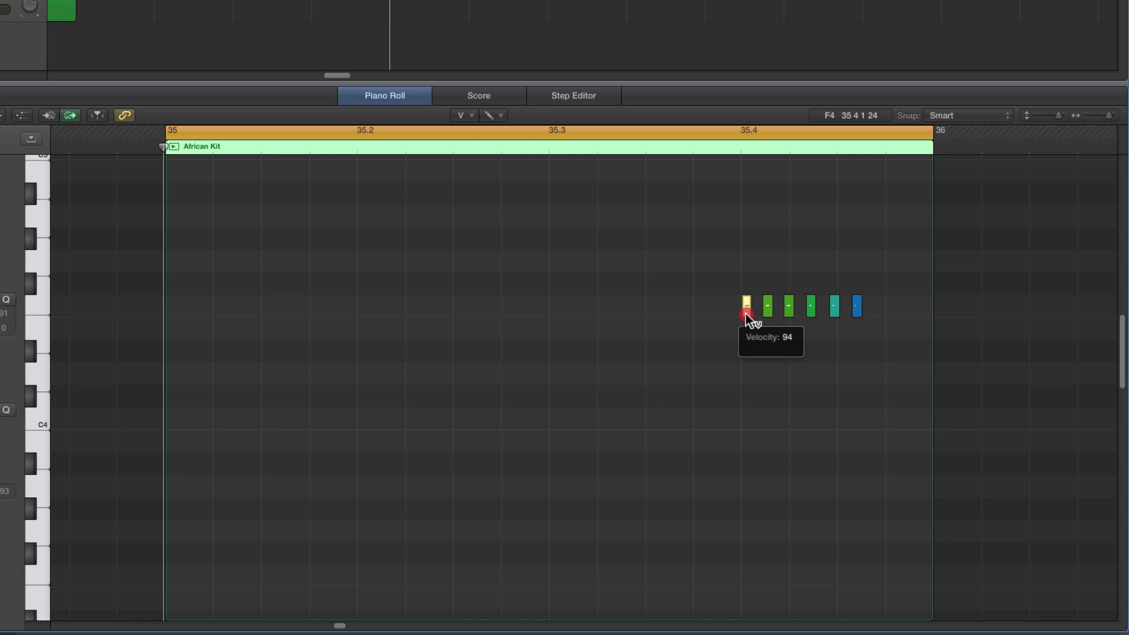
{"action": "left_click", "coordinate": [771, 245]}
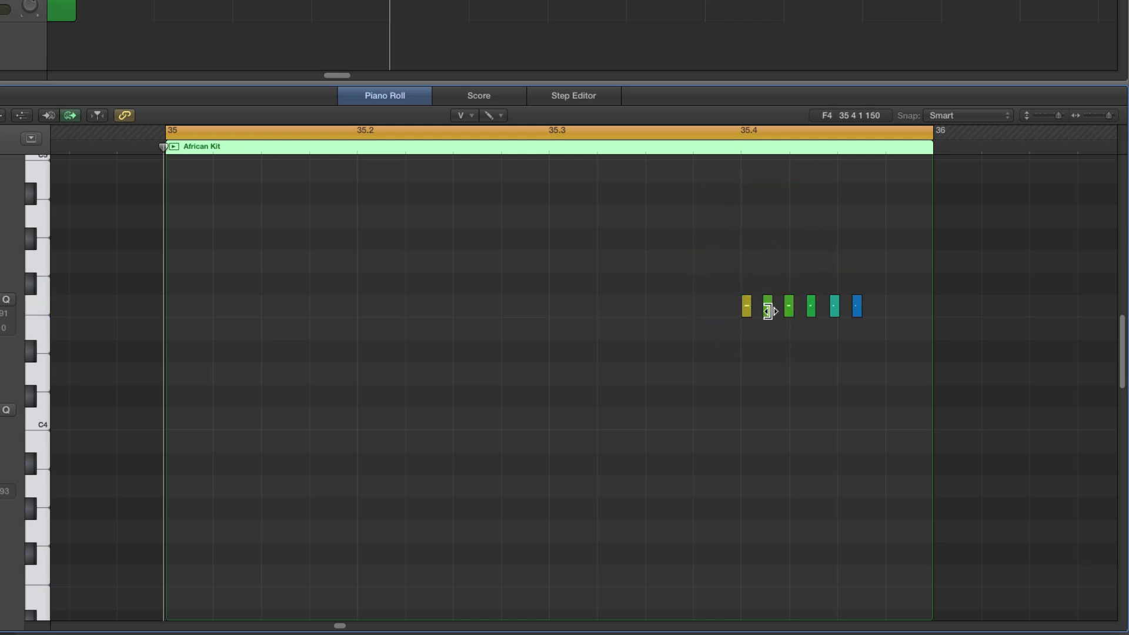
{"action": "left_click", "coordinate": [768, 308]}
{"action": "left_click_drag", "start_coordinate": [745, 309], "coordinate": [747, 306]}
{"action": "left_click", "coordinate": [755, 274]}
{"action": "key", "text": "space"}
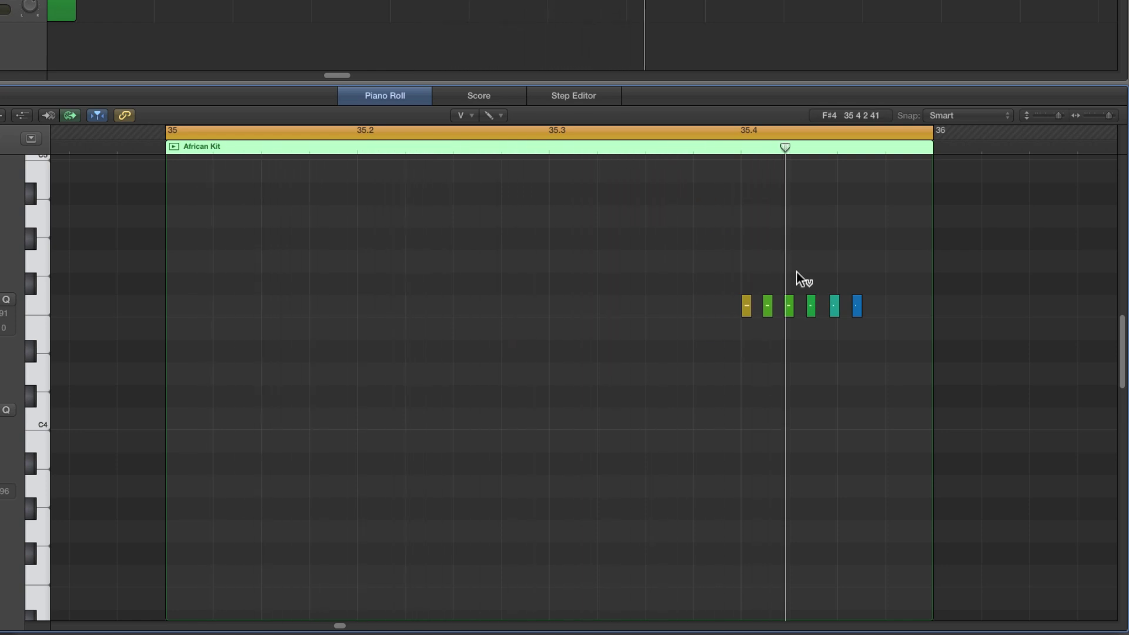
Check the velocities of the six F4 notes in the African Kit fill one by one, then play back the loop.
{"action": "left_click_drag", "start_coordinate": [791, 312], "coordinate": [791, 312]}
{"action": "left_click", "coordinate": [768, 308]}
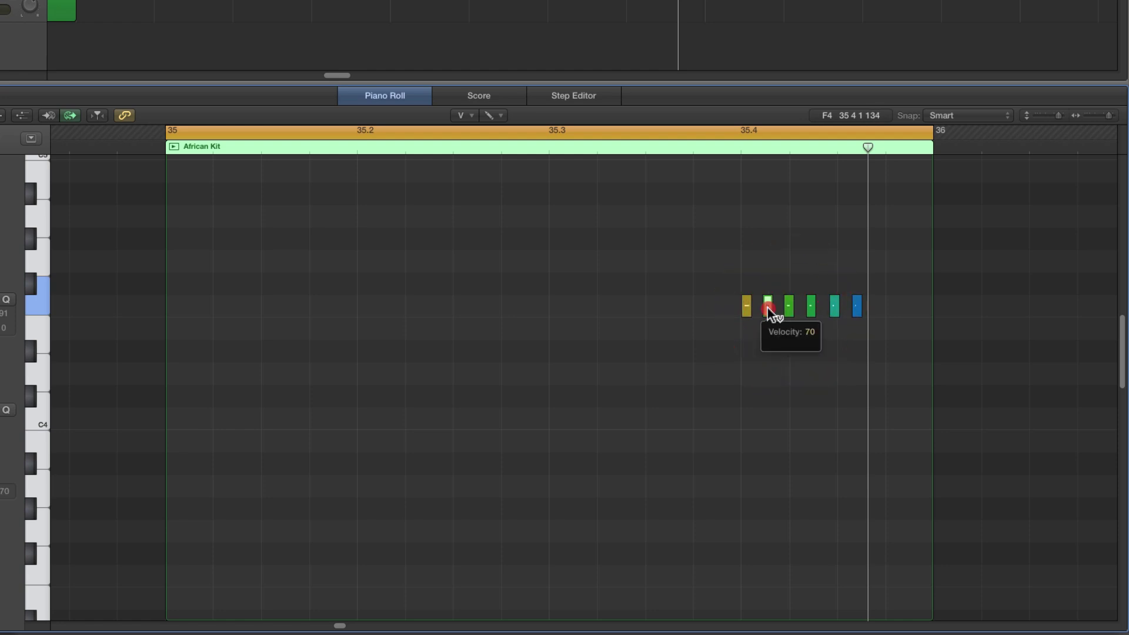
{"action": "left_click", "coordinate": [747, 307]}
{"action": "left_click_drag", "start_coordinate": [746, 307], "coordinate": [746, 306]}
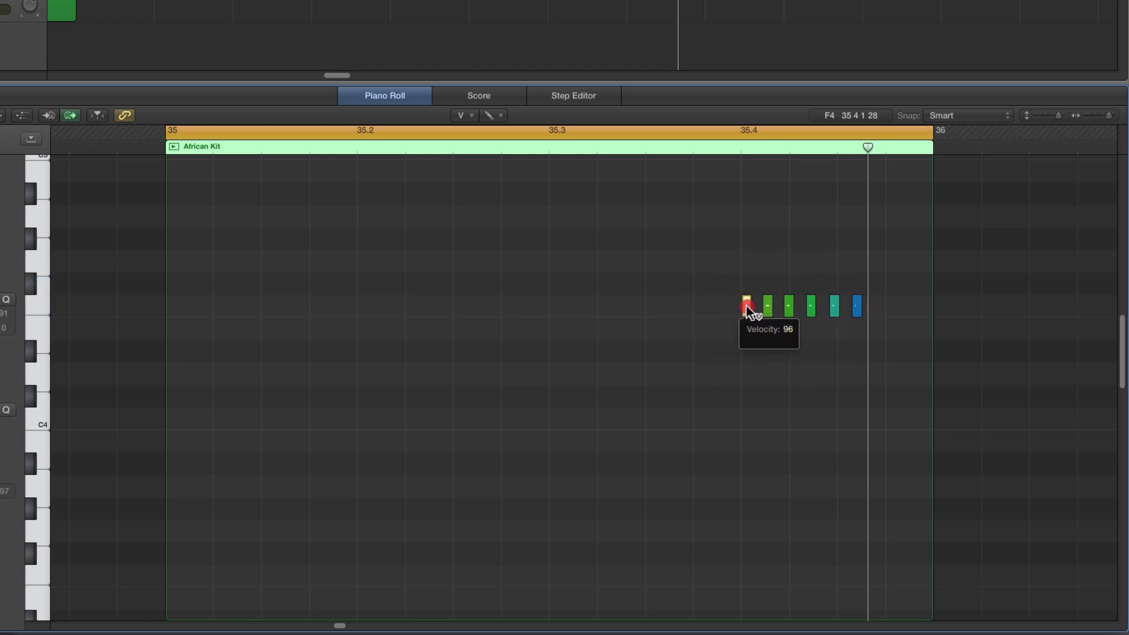
{"action": "left_click", "coordinate": [746, 306]}
{"action": "left_click", "coordinate": [767, 307]}
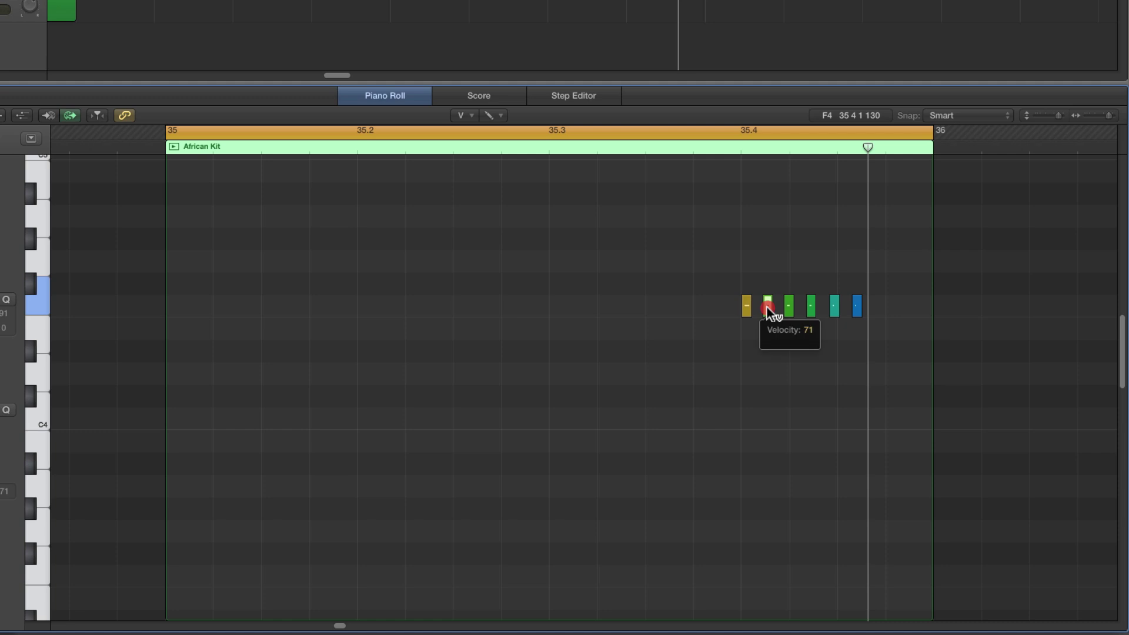
{"action": "left_click", "coordinate": [788, 307]}
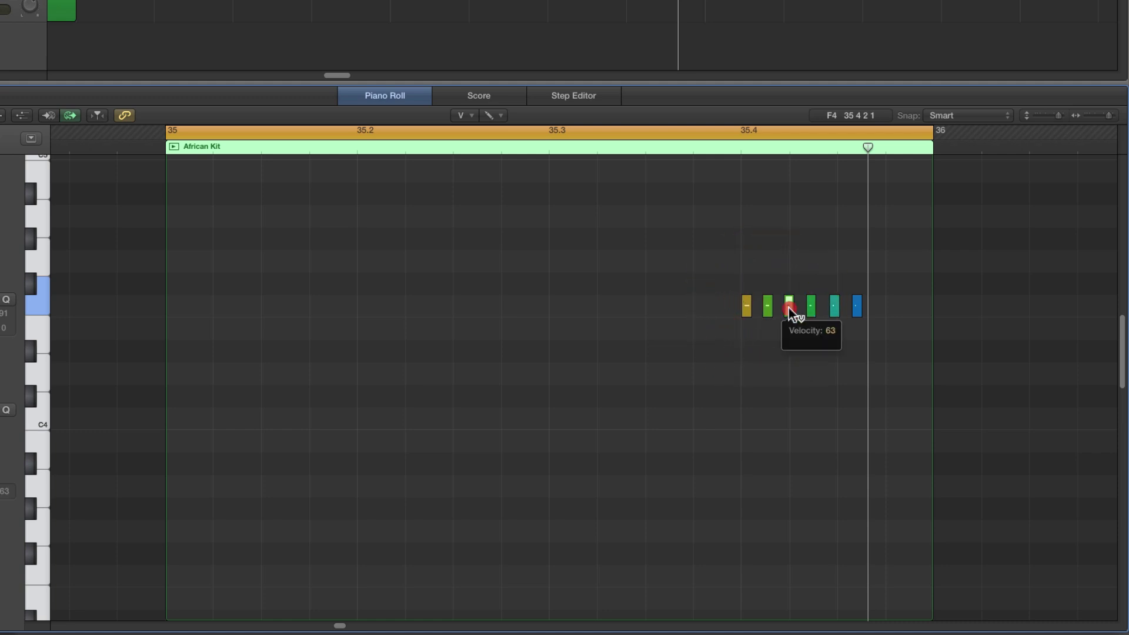
{"action": "left_click", "coordinate": [811, 307]}
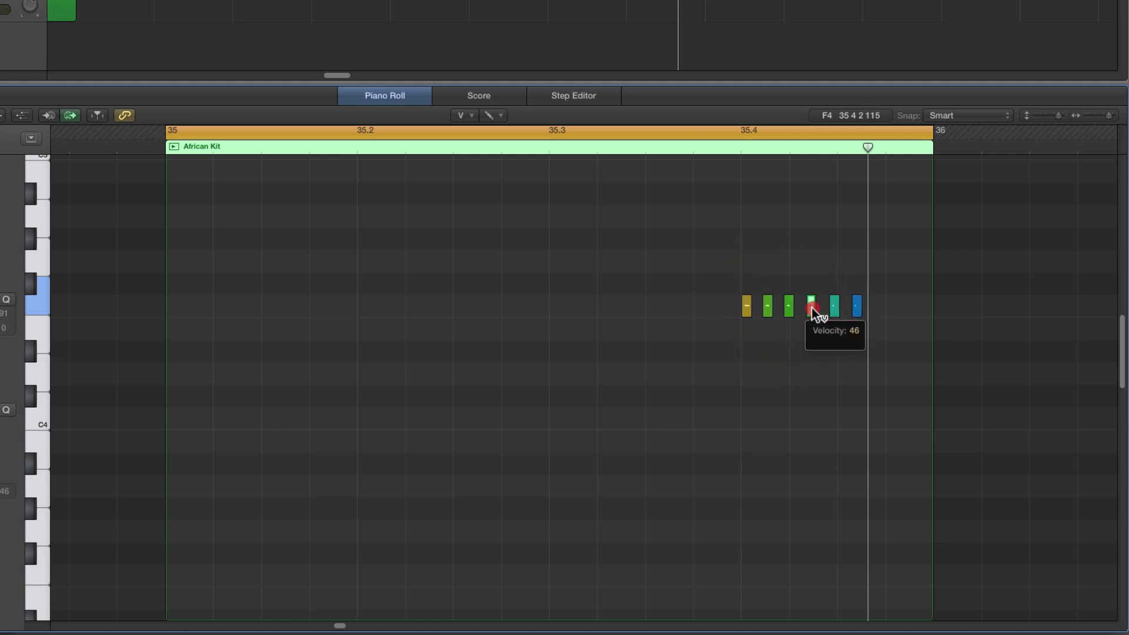
{"action": "left_click", "coordinate": [835, 307]}
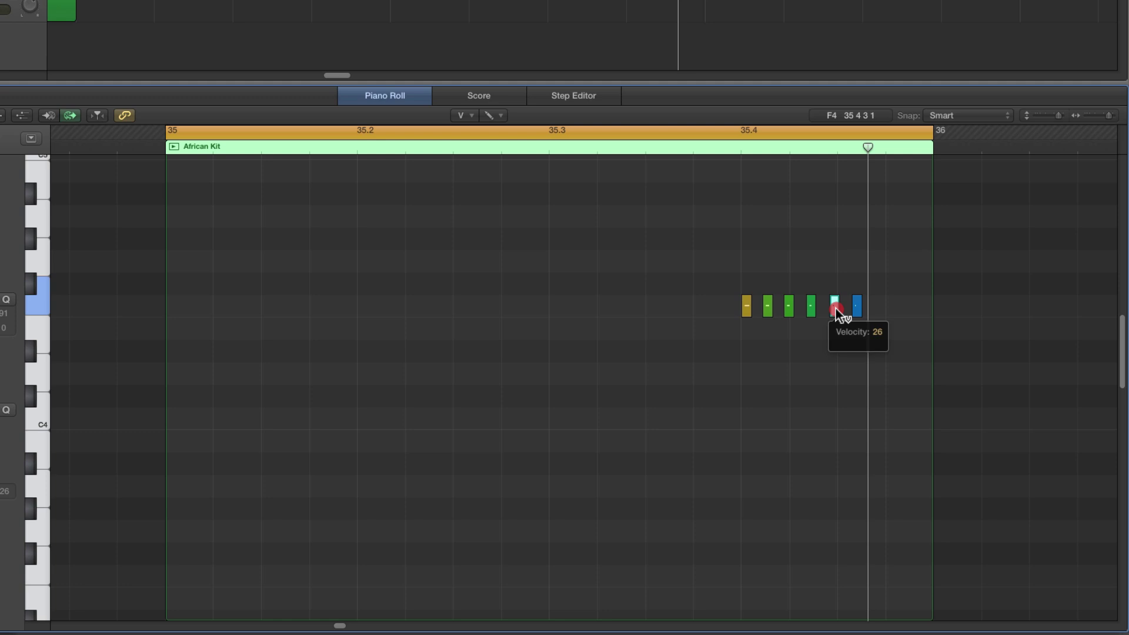
{"action": "left_click_drag", "start_coordinate": [835, 308], "coordinate": [855, 306]}
{"action": "left_click", "coordinate": [838, 261]}
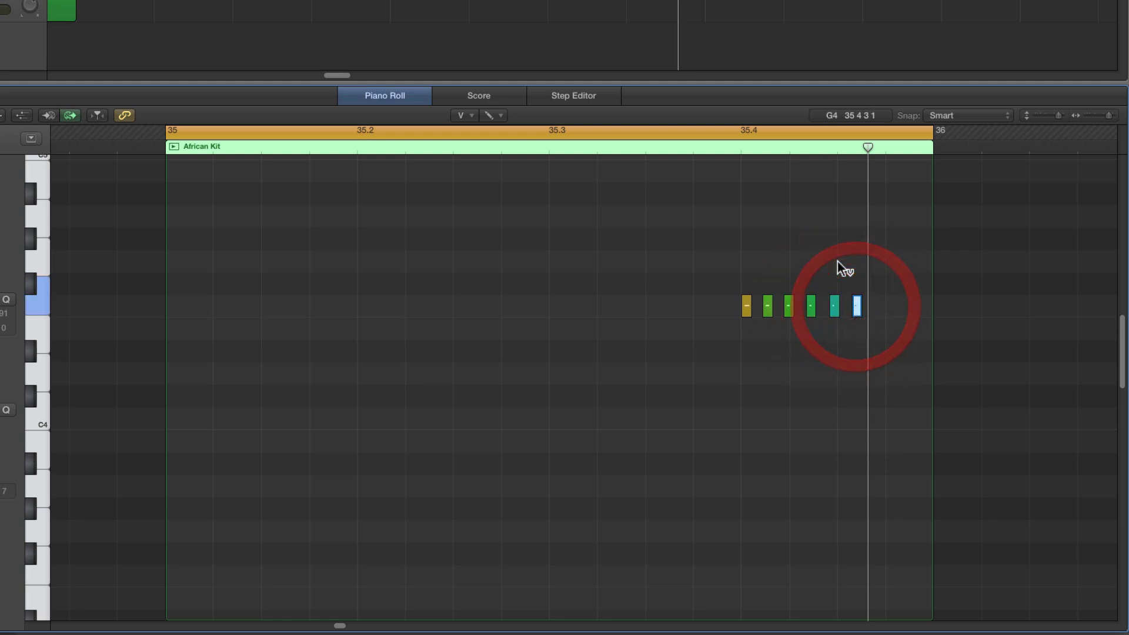
{"action": "key", "text": "space"}
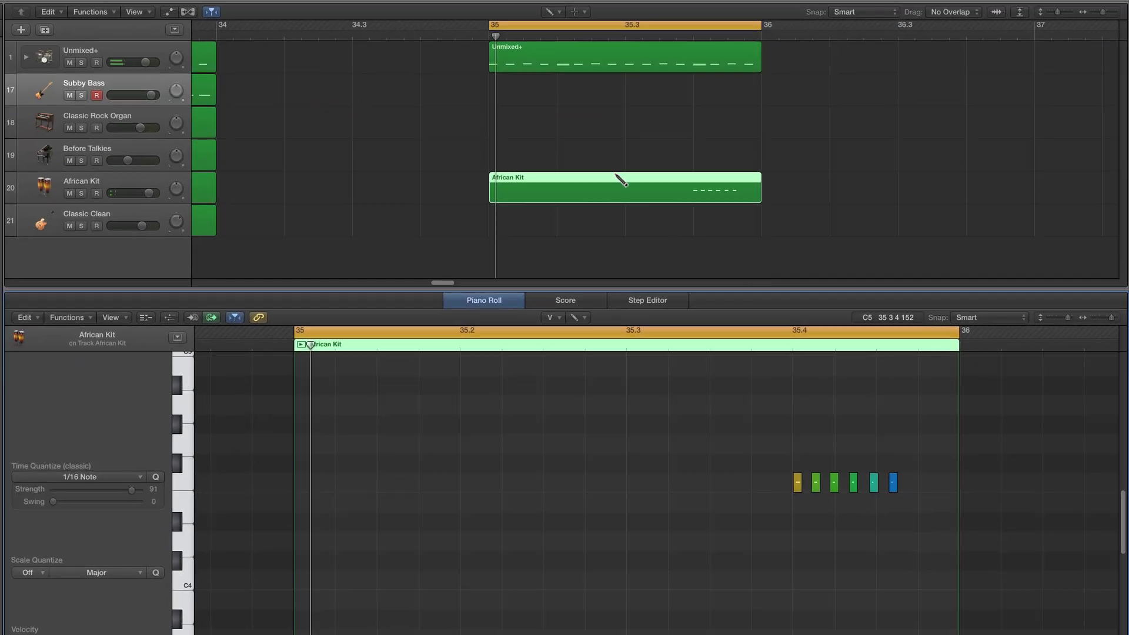
Create a one-bar Subby Bass region at bar 35 and move the playhead to its start.
{"action": "left_click", "coordinate": [518, 96]}
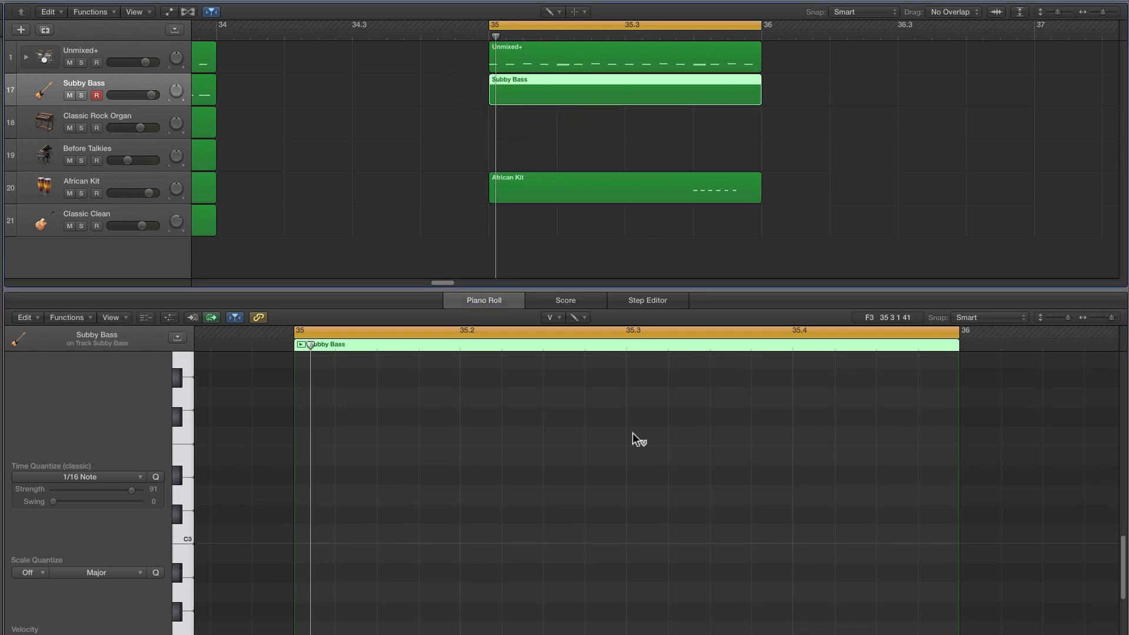
{"action": "scroll", "coordinate": [633, 433], "scroll_direction": "down", "scroll_amount": 4}
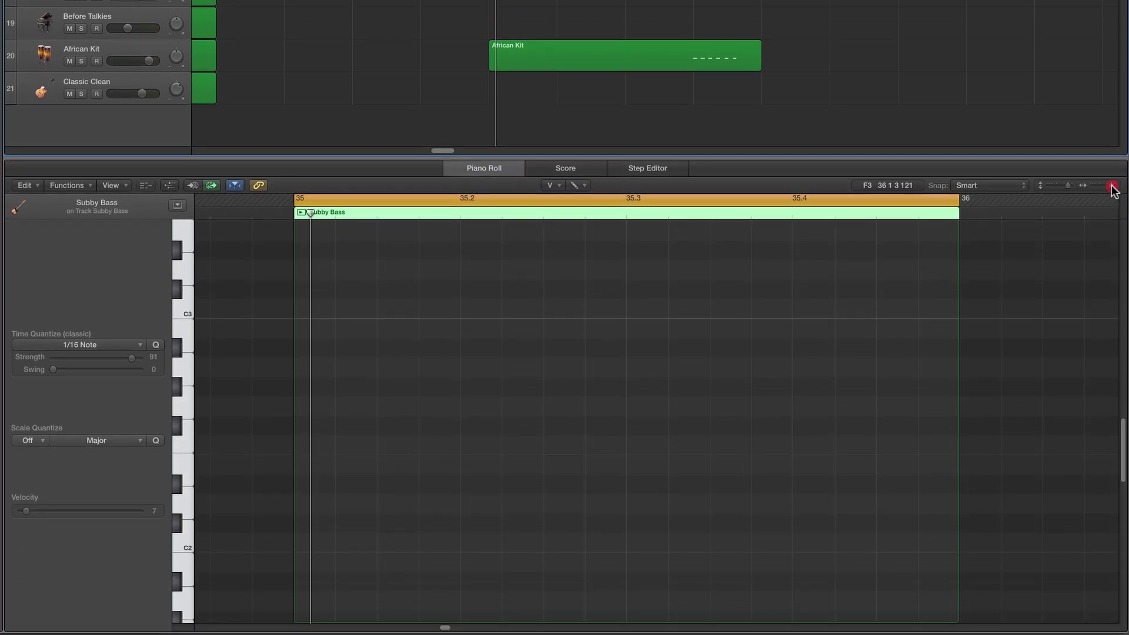
{"action": "left_click", "coordinate": [1112, 187]}
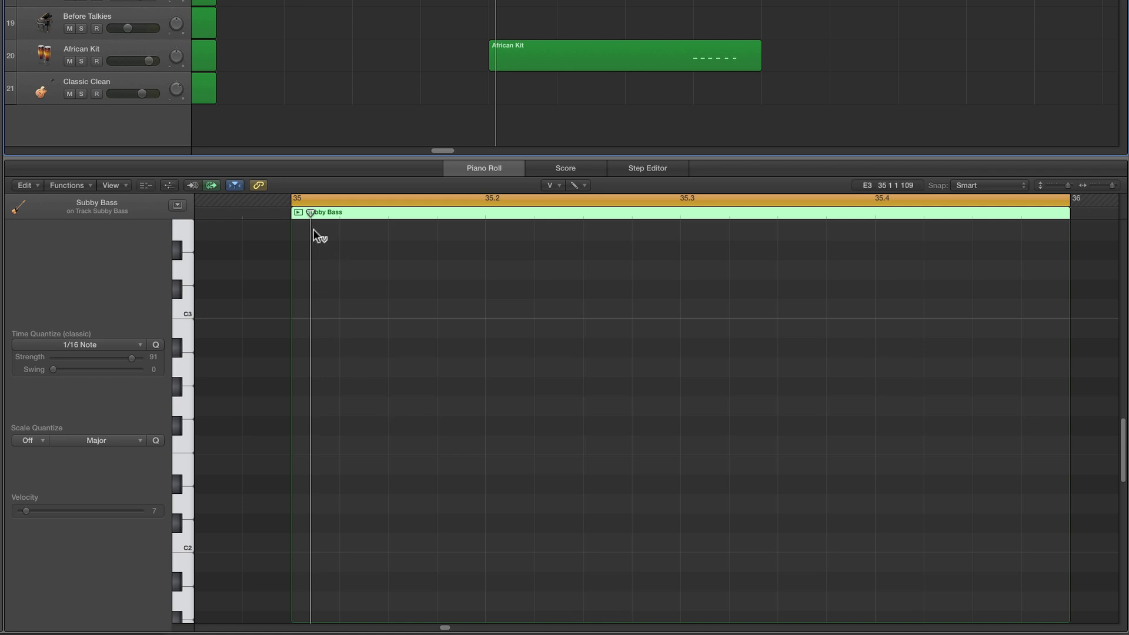
{"action": "left_click_drag", "start_coordinate": [311, 213], "coordinate": [292, 212]}
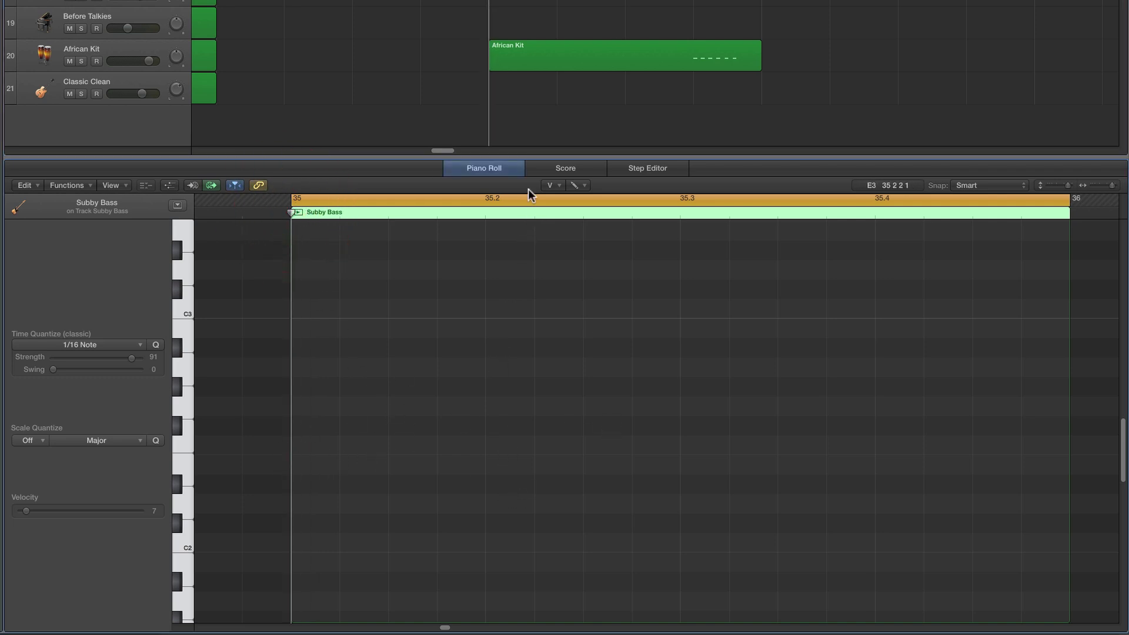
Draw an A#1 bass note at 35 2 1 1, slightly under one beat long, with the Pencil Tool, set its velocity to 70 and play back.
{"action": "left_click", "coordinate": [550, 185]}
{"action": "left_click", "coordinate": [567, 215]}
{"action": "scroll", "coordinate": [390, 454], "scroll_direction": "down", "scroll_amount": 5}
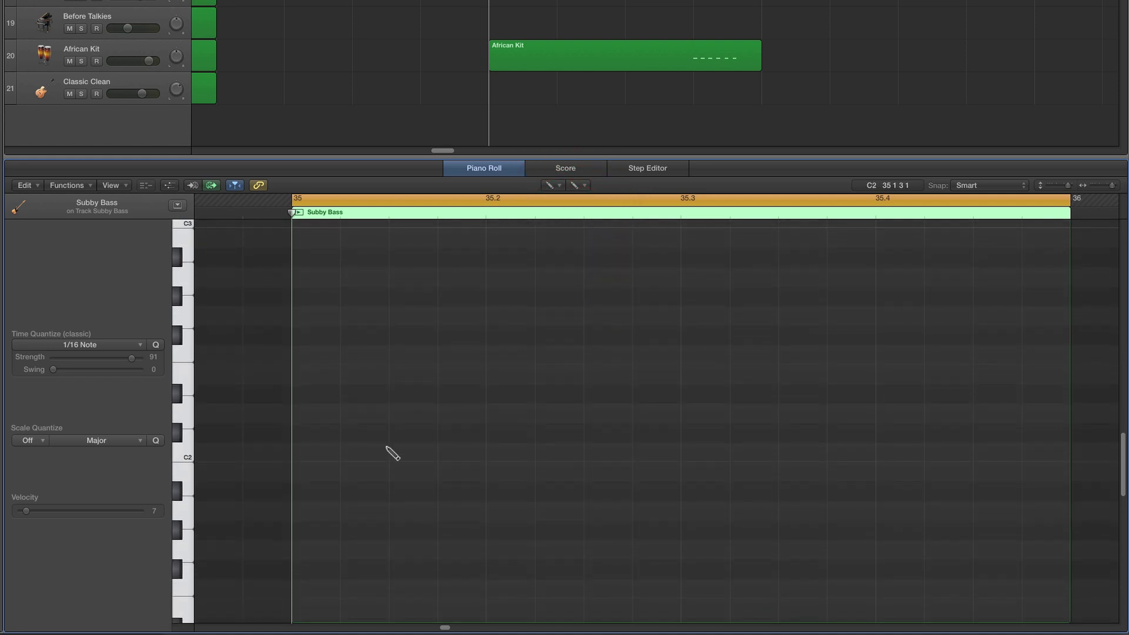
{"action": "left_click", "coordinate": [179, 335]}
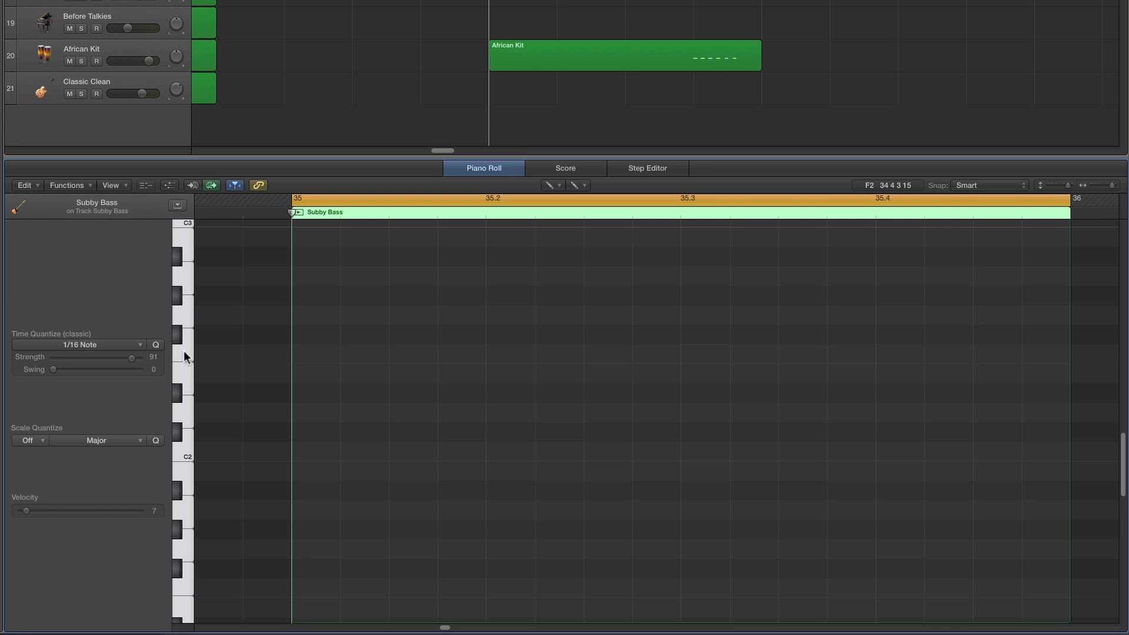
{"action": "scroll", "coordinate": [182, 344], "scroll_direction": "up", "scroll_amount": 2}
{"action": "left_click", "coordinate": [177, 306]}
{"action": "scroll", "coordinate": [185, 324], "scroll_direction": "down", "scroll_amount": 4}
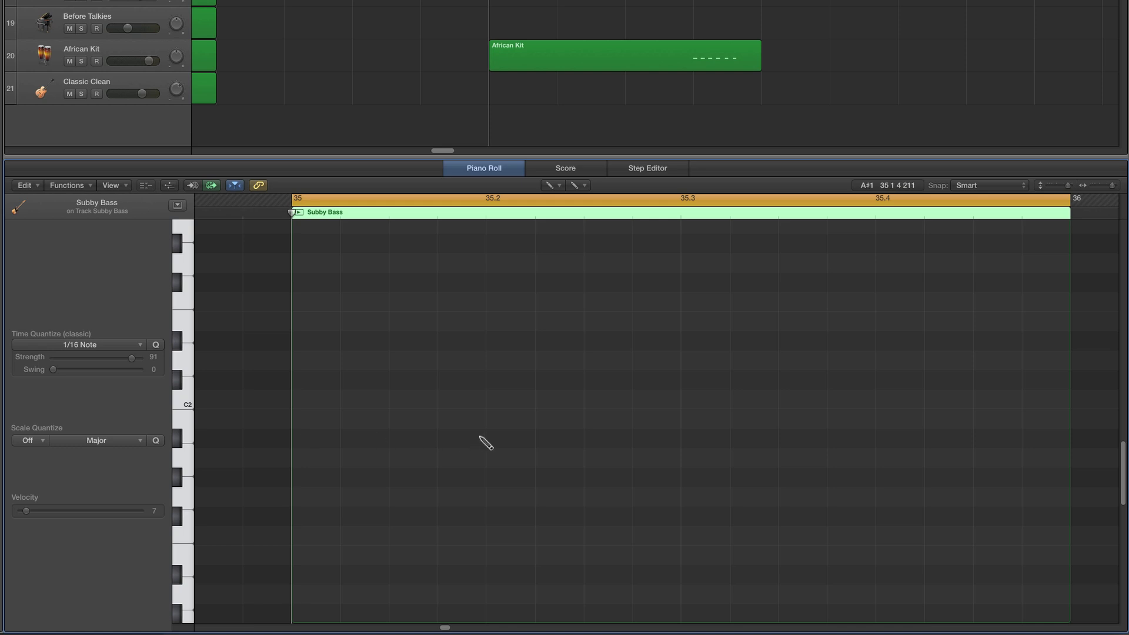
{"action": "left_click_drag", "start_coordinate": [494, 440], "coordinate": [658, 440]}
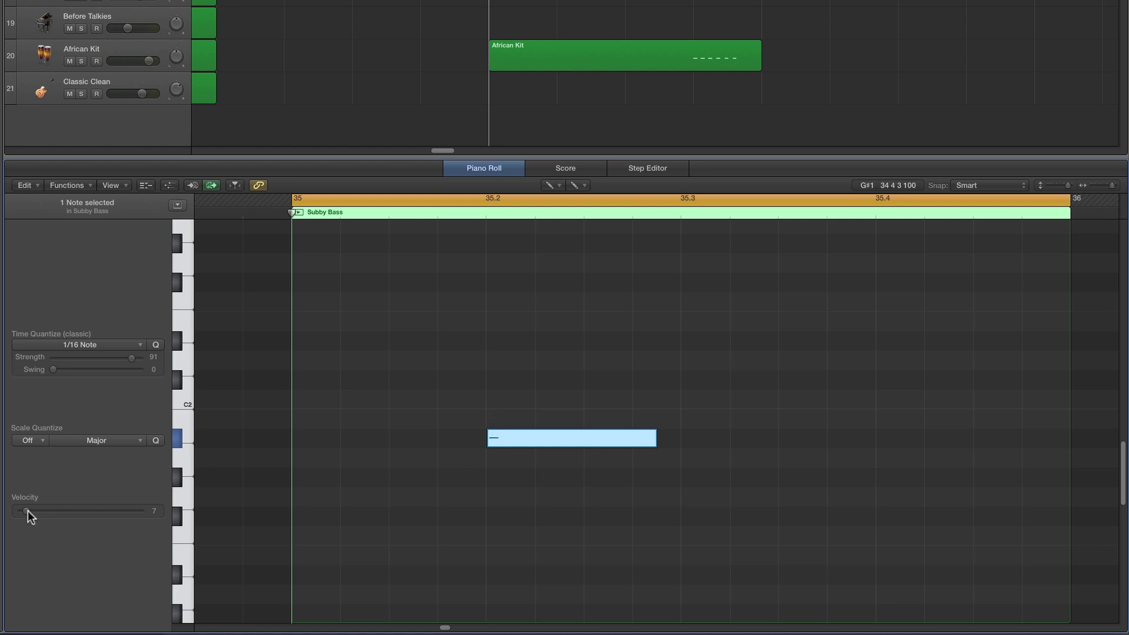
{"action": "left_click_drag", "start_coordinate": [34, 512], "coordinate": [69, 512]}
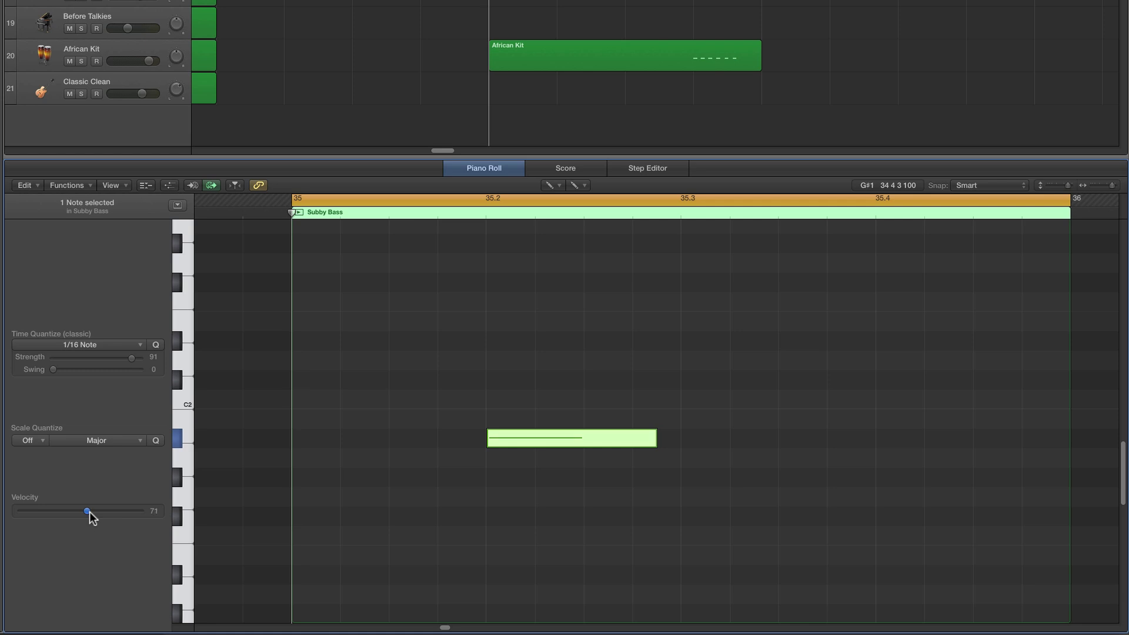
{"action": "key", "text": "space"}
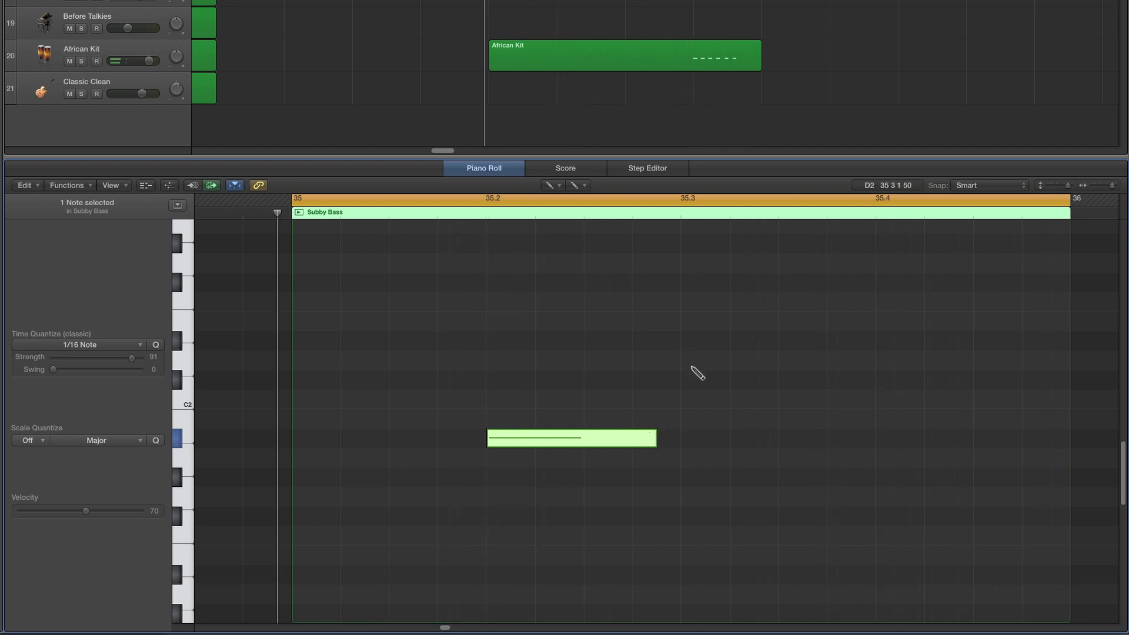
Add eight short E2 notes on consecutive sixteenths from 35 3 1 1 to the end of the bar, each slightly shorter than a sixteenth.
{"action": "left_click", "coordinate": [689, 322]}
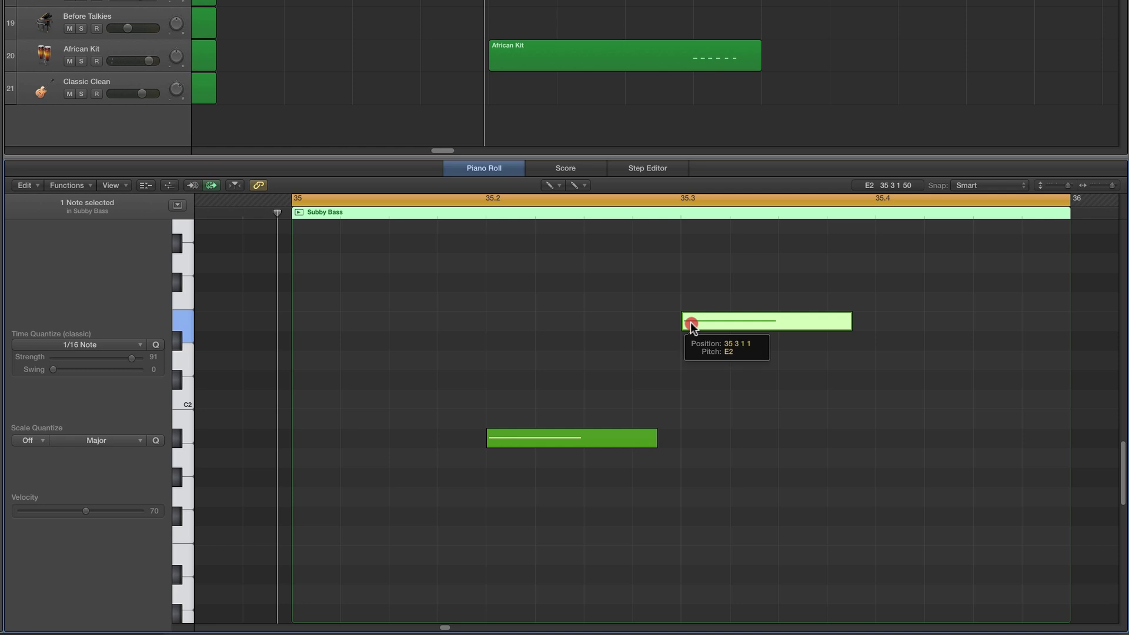
{"action": "left_click_drag", "start_coordinate": [848, 322], "coordinate": [718, 323]}
{"action": "left_click", "coordinate": [747, 322]}
{"action": "left_click", "coordinate": [796, 322]}
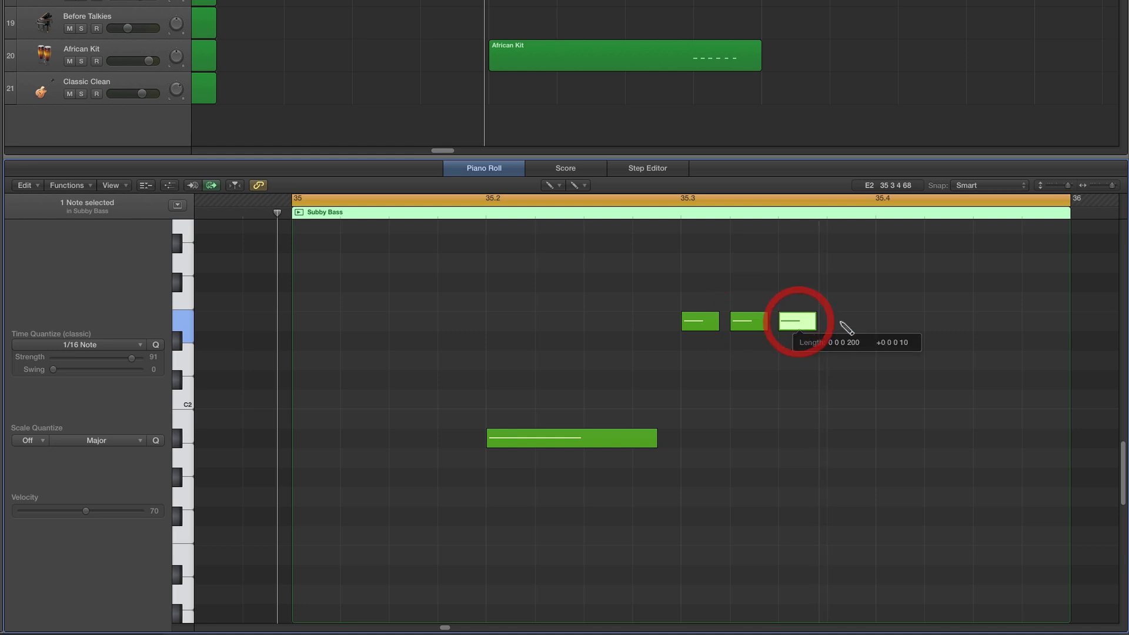
{"action": "left_click", "coordinate": [845, 322]}
{"action": "left_click", "coordinate": [883, 323]}
{"action": "left_click", "coordinate": [932, 322]}
{"action": "left_click", "coordinate": [981, 322]}
{"action": "left_click", "coordinate": [1030, 323]}
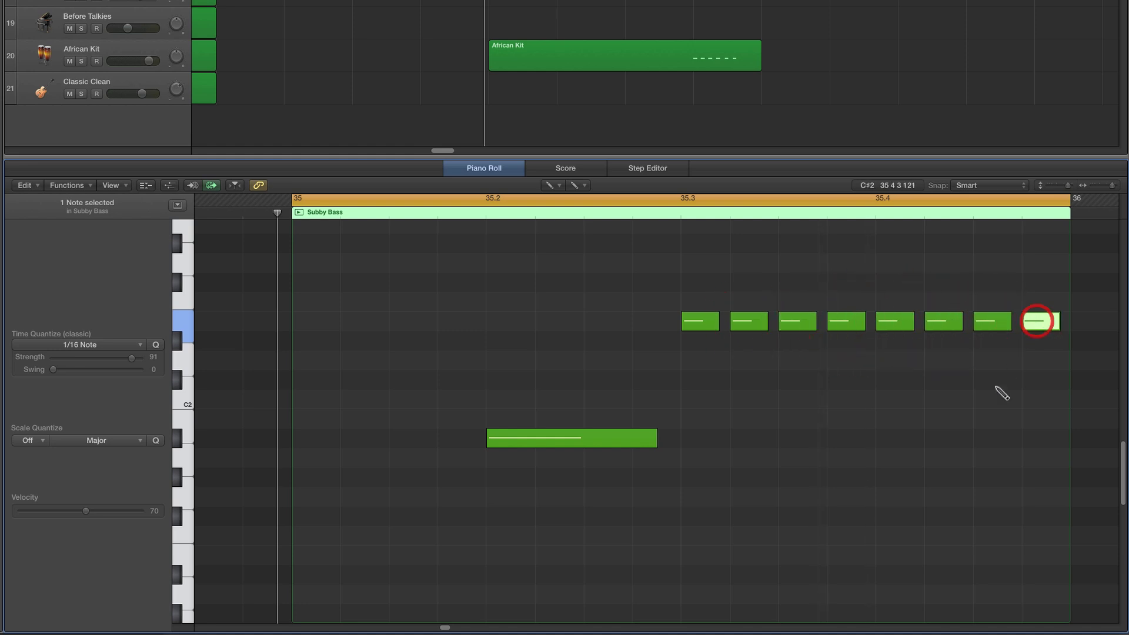
Play the loop and slightly shorten all eight E2 notes together with the Pointer Tool.
{"action": "key", "text": "space"}
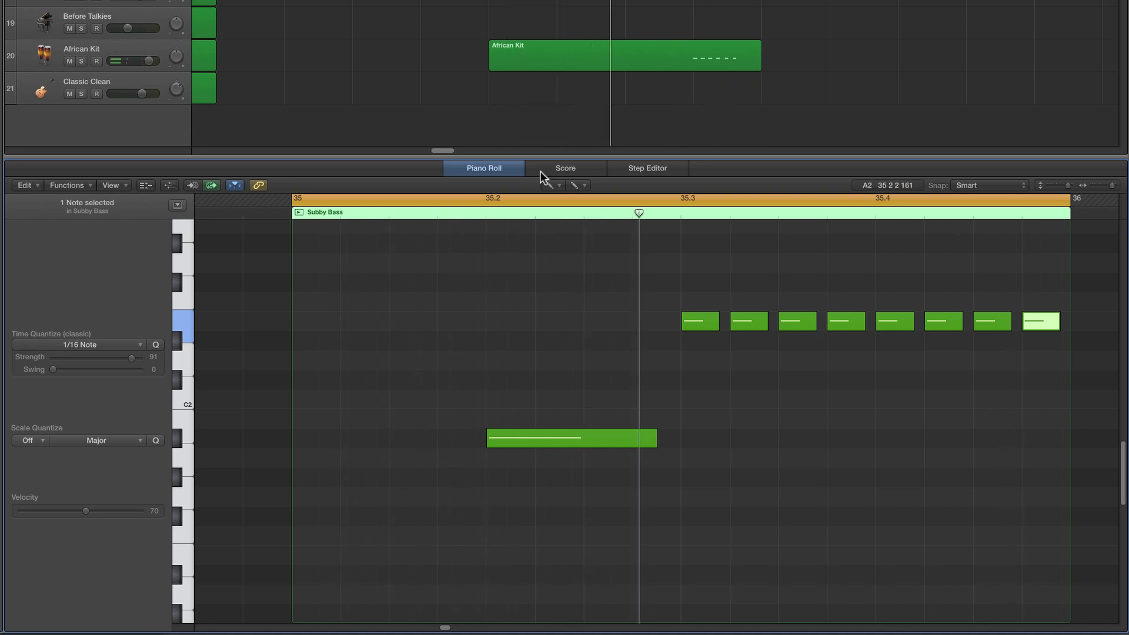
{"action": "left_click", "coordinate": [551, 185]}
{"action": "left_click", "coordinate": [565, 200]}
{"action": "left_click_drag", "start_coordinate": [656, 281], "coordinate": [1048, 347]}
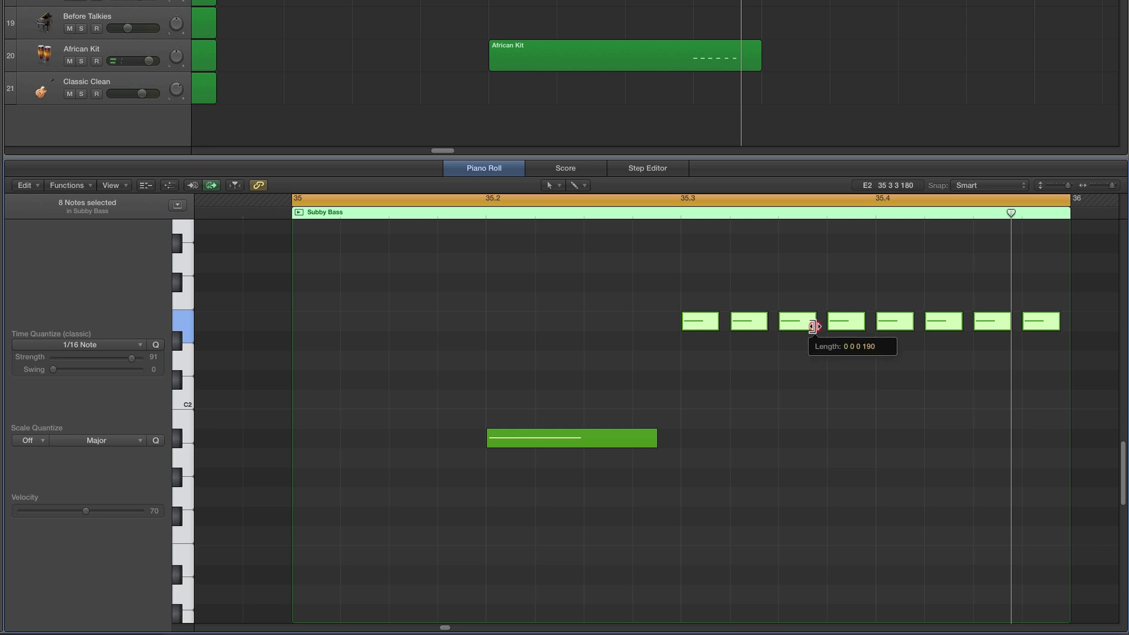
{"action": "left_click_drag", "start_coordinate": [815, 327], "coordinate": [812, 327]}
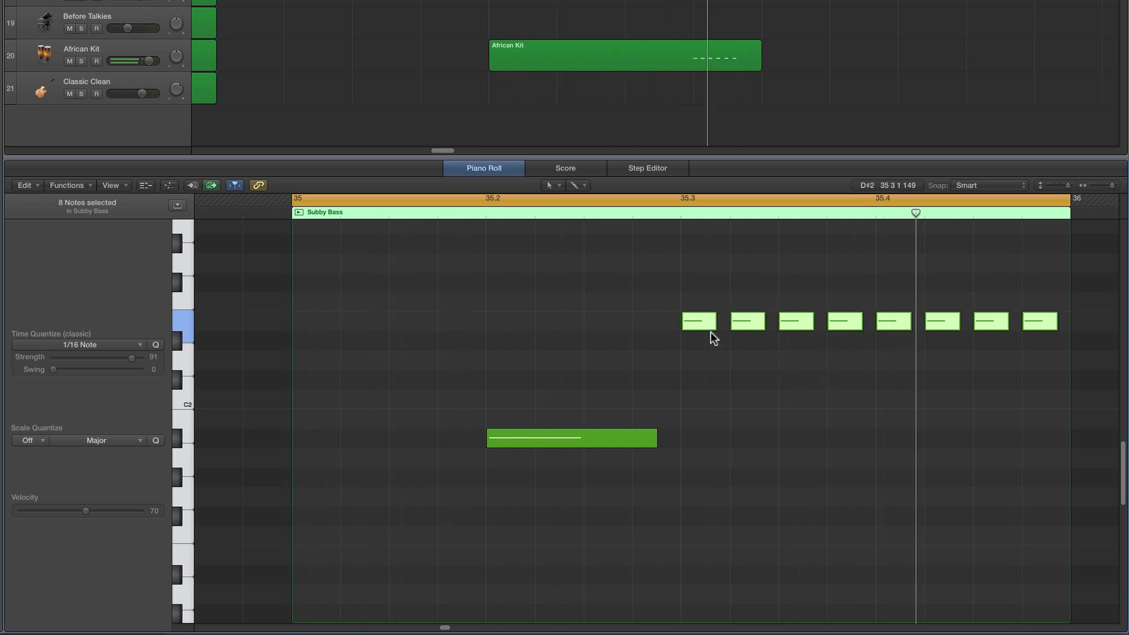
{"action": "left_click_drag", "start_coordinate": [714, 328], "coordinate": [712, 328]}
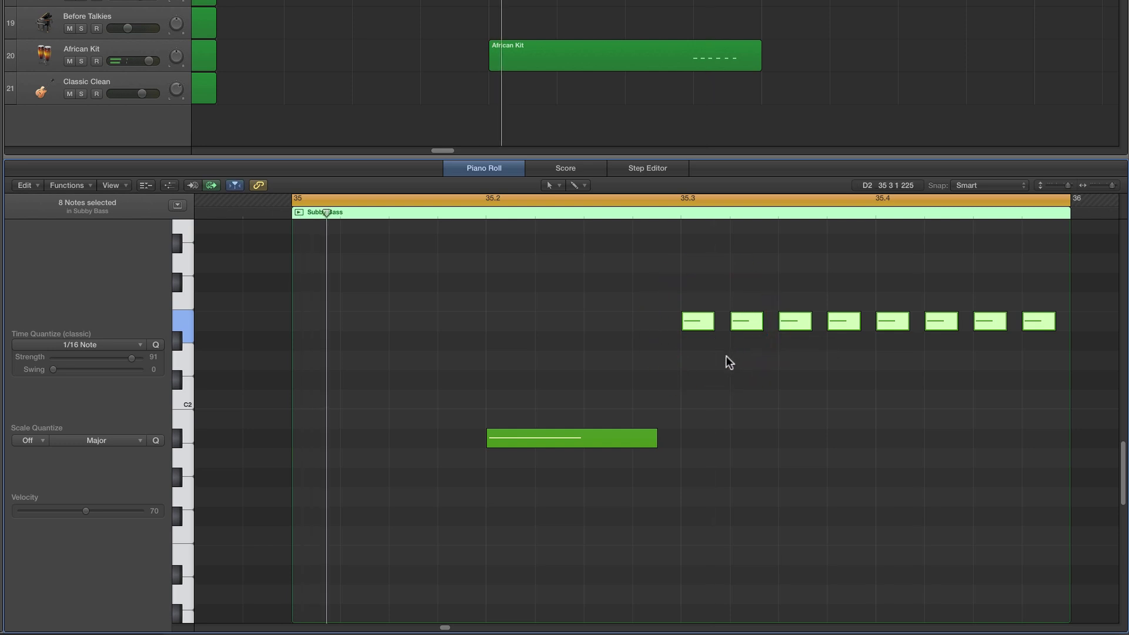
{"action": "left_click", "coordinate": [721, 363]}
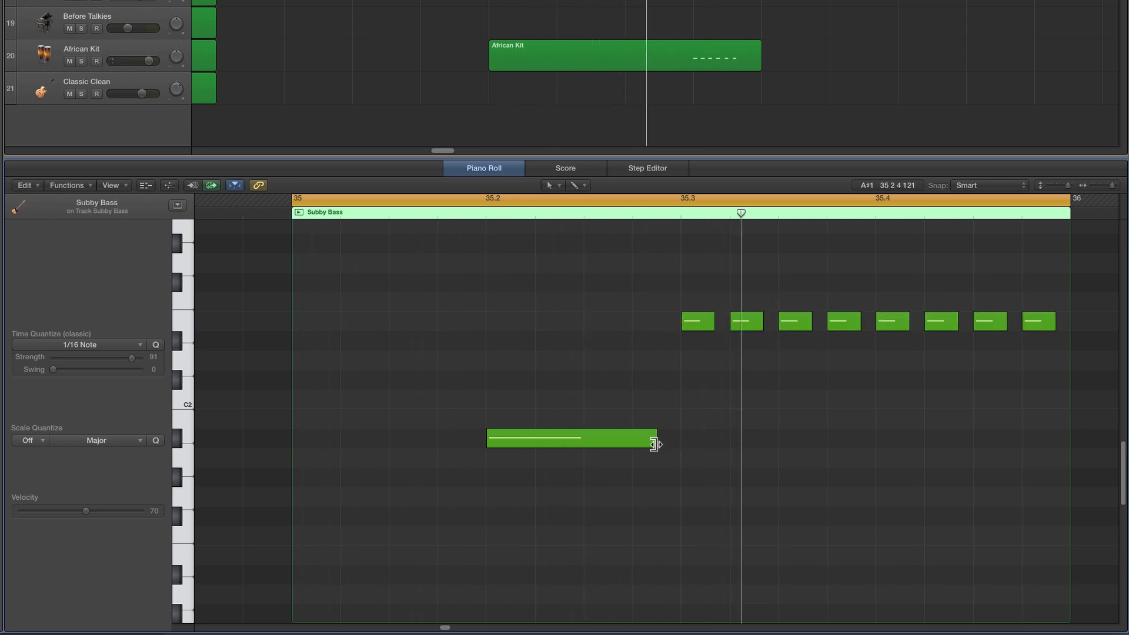
Trim the A#1 note to end just after 35 2 4 1, copy the first E2 note to D2 at 35 2 4 1 and play back.
{"action": "left_click_drag", "start_coordinate": [655, 439], "coordinate": [638, 444]}
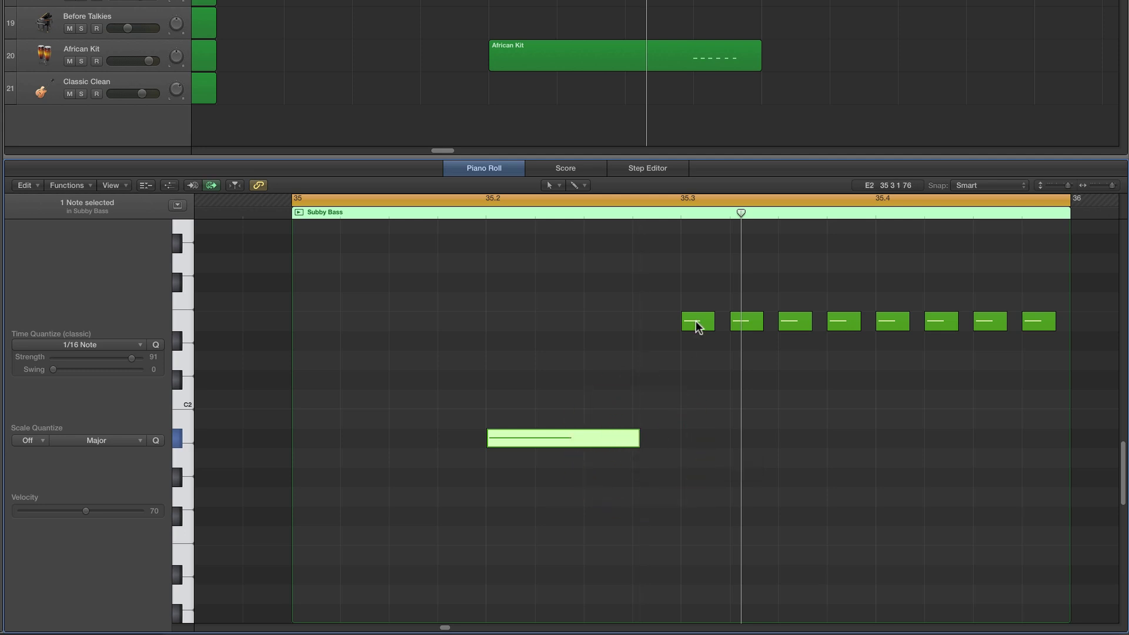
{"action": "left_click_drag", "start_coordinate": [696, 320], "coordinate": [695, 357]}
{"action": "left_click_drag", "start_coordinate": [695, 358], "coordinate": [648, 366]}
{"action": "key", "text": "space"}
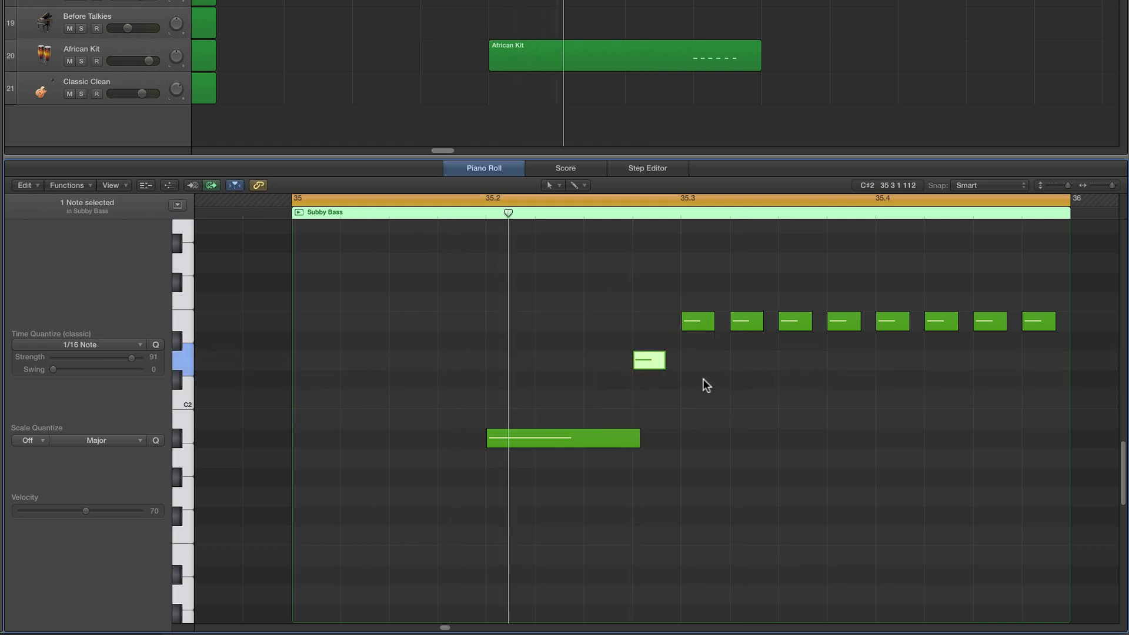
Audition the A#1, D2 and first E2 notes individually to check the bass line's ascending pitches.
{"action": "left_click", "coordinate": [633, 436]}
{"action": "left_click", "coordinate": [646, 361]}
{"action": "left_click", "coordinate": [684, 331]}
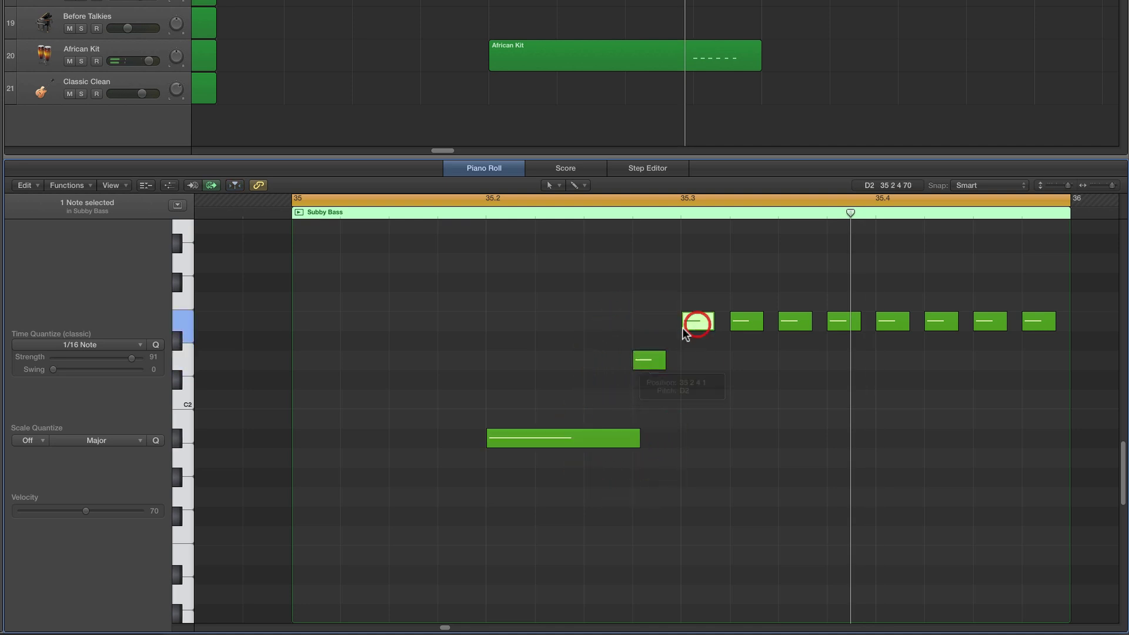
{"action": "left_click", "coordinate": [655, 360]}
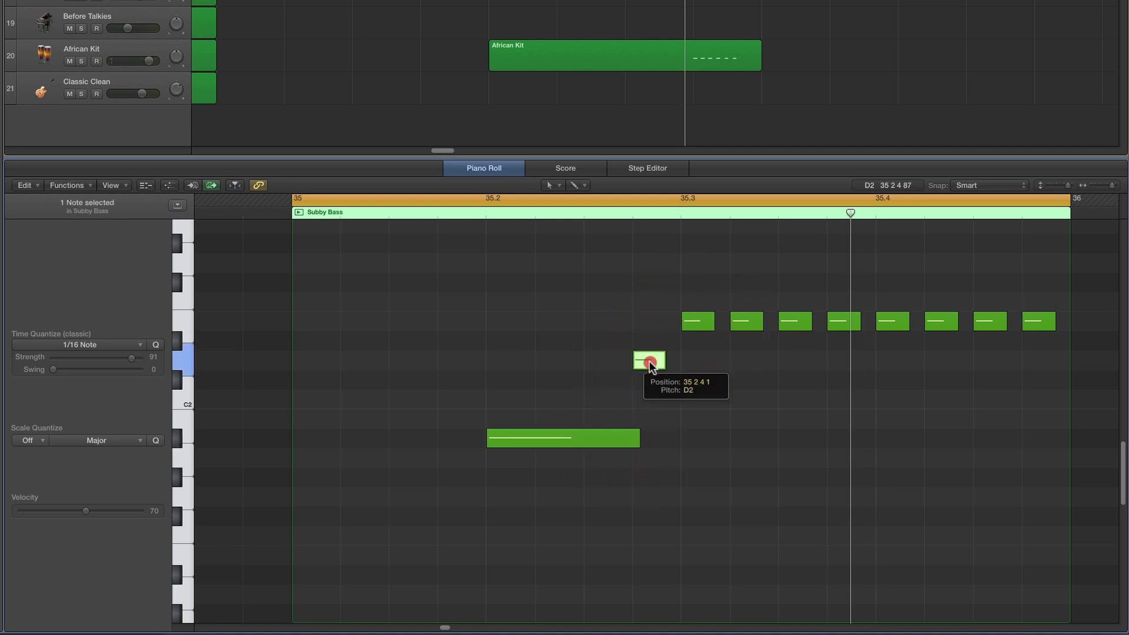
{"action": "left_click", "coordinate": [617, 435]}
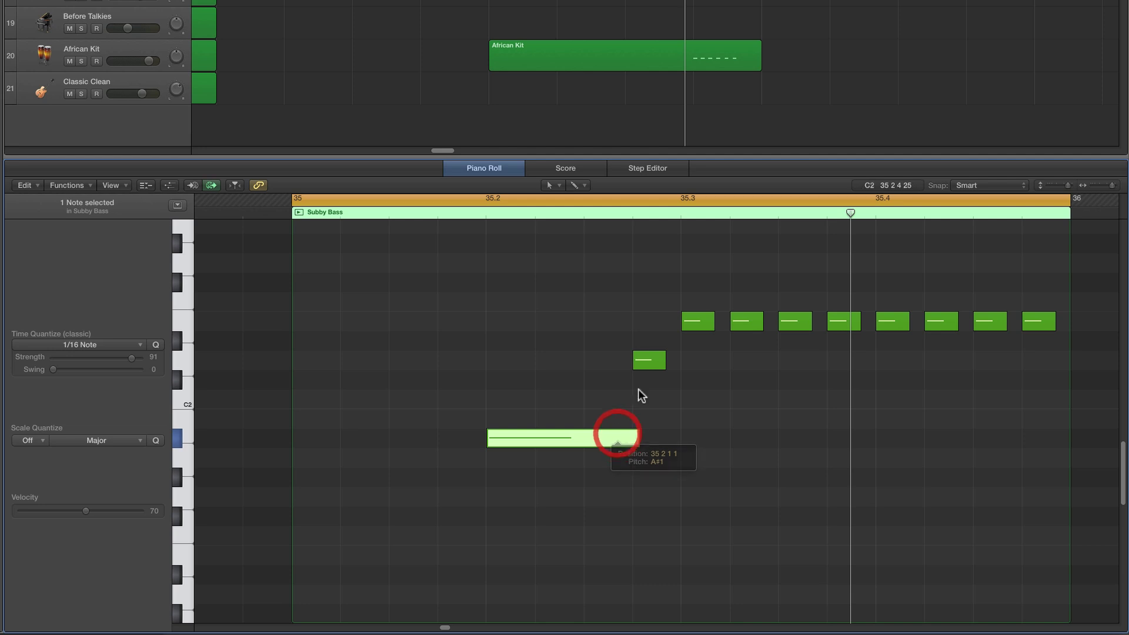
{"action": "left_click", "coordinate": [650, 361]}
{"action": "left_click", "coordinate": [700, 322]}
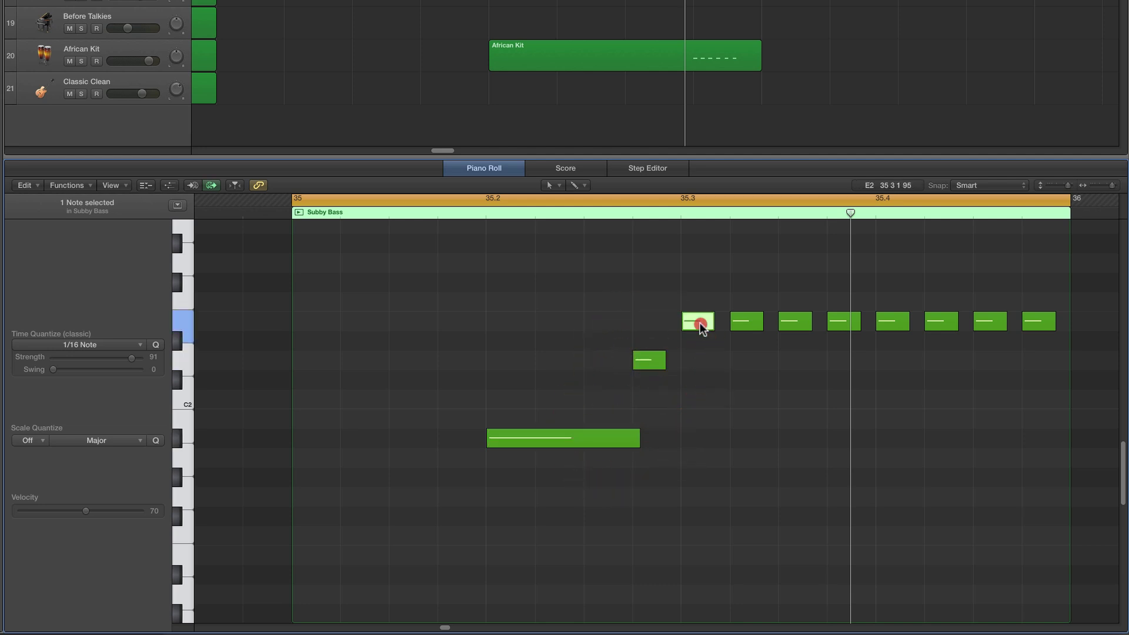
Nudge the D2 note to slightly after 35 2 4 1, fine-tuning its timing against the loop playback.
{"action": "left_click", "coordinate": [650, 362]}
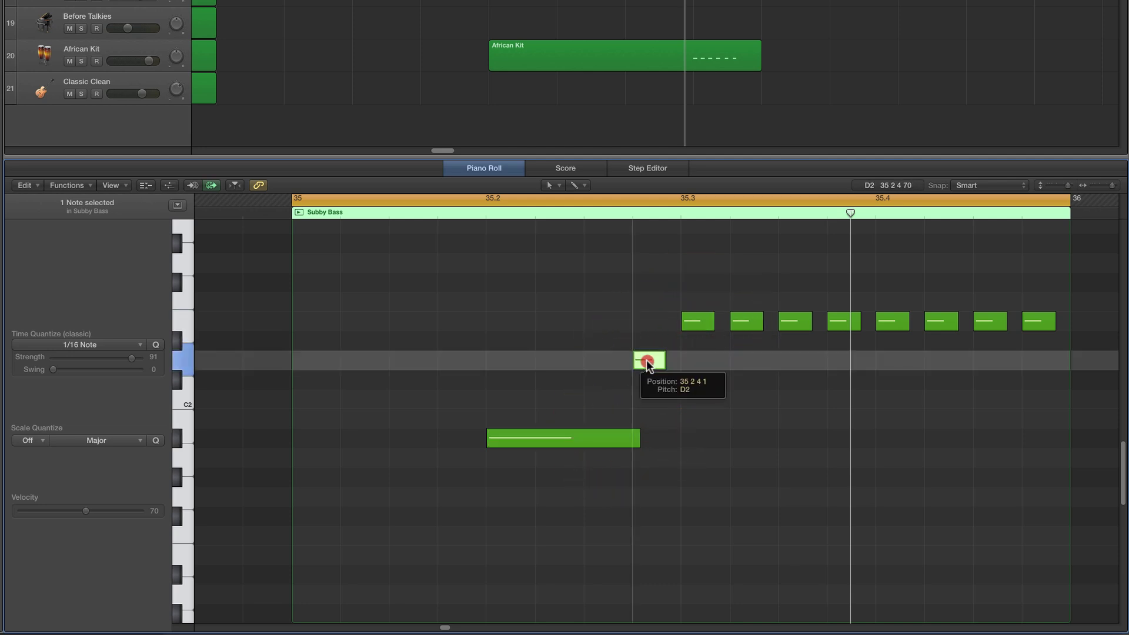
{"action": "left_click_drag", "start_coordinate": [649, 362], "coordinate": [651, 361]}
{"action": "key", "text": "space"}
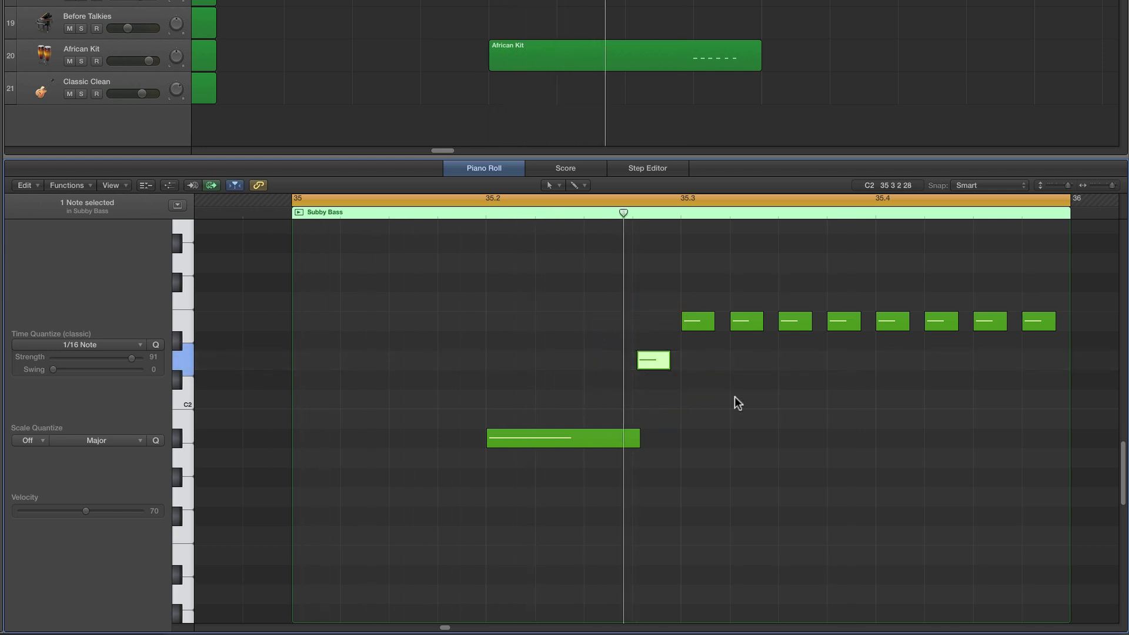
{"action": "left_click", "coordinate": [655, 359]}
{"action": "left_click_drag", "start_coordinate": [655, 359], "coordinate": [654, 359]}
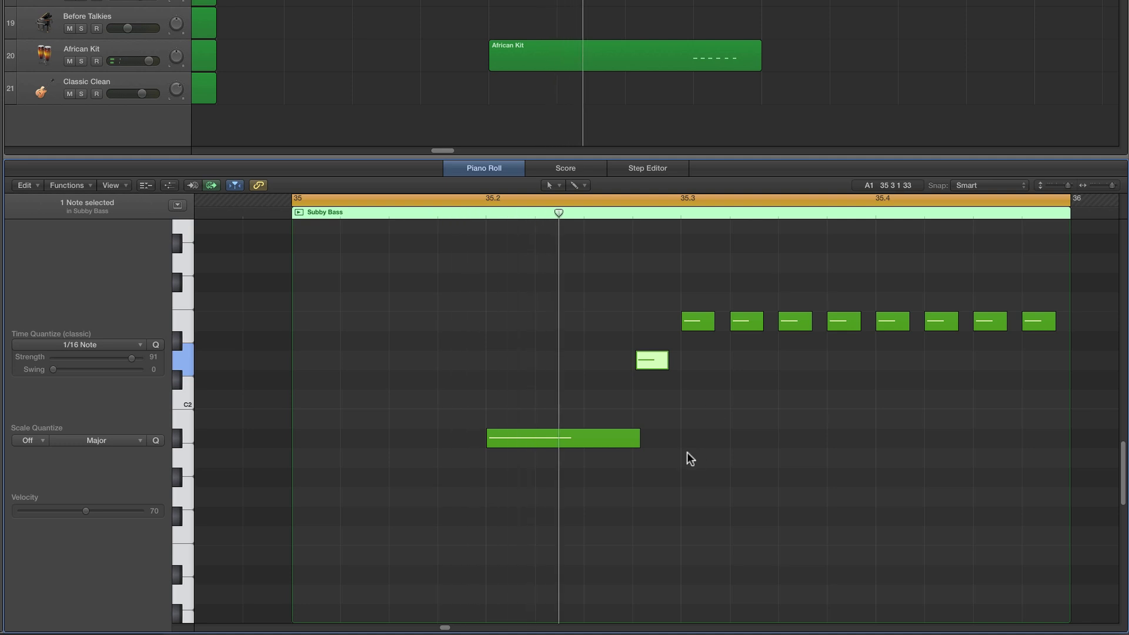
Trim the A#1 note to end before the D2 note, and lower every second E2 note's velocity to about 31–35 with the Velocity Tool.
{"action": "left_click_drag", "start_coordinate": [638, 444], "coordinate": [625, 445]}
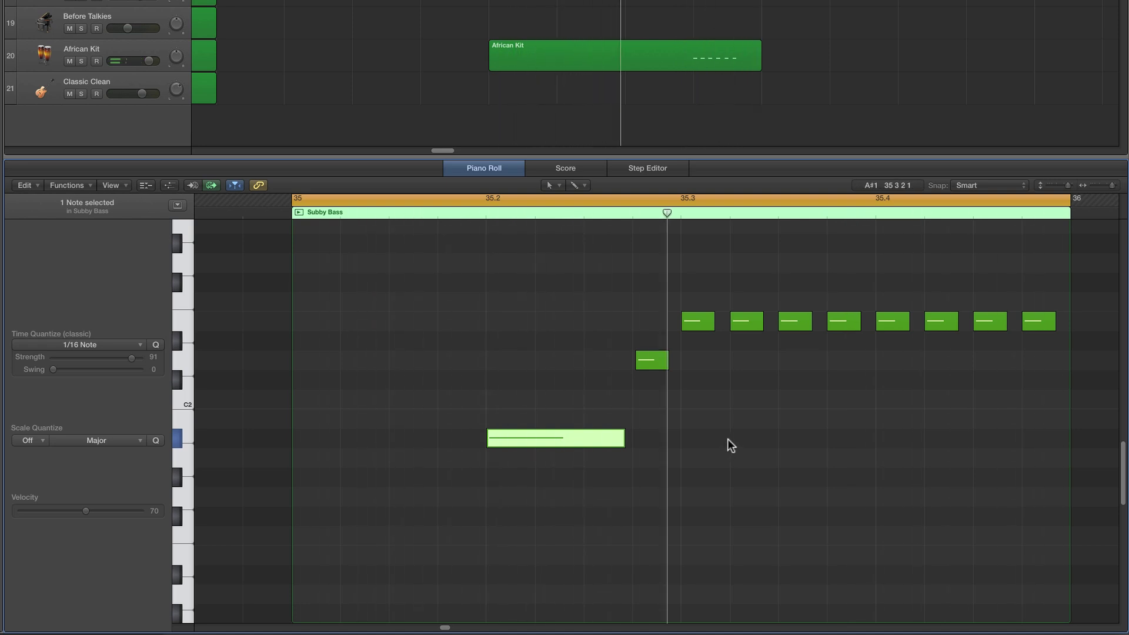
{"action": "left_click", "coordinate": [555, 186]}
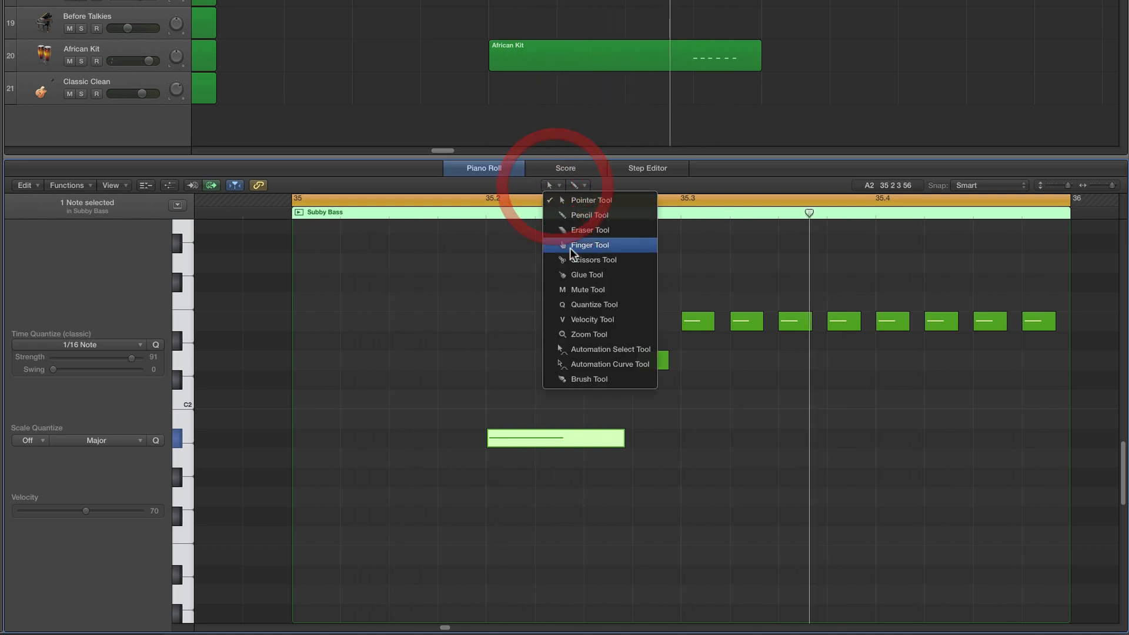
{"action": "left_click", "coordinate": [576, 320]}
{"action": "left_click_drag", "start_coordinate": [746, 324], "coordinate": [747, 372]}
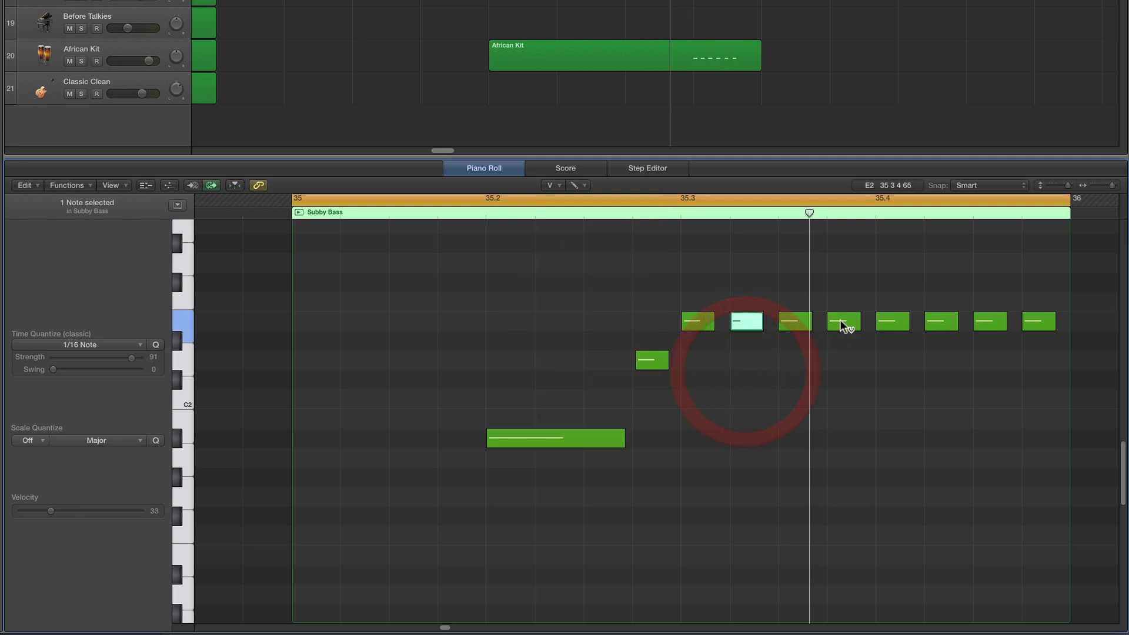
{"action": "left_click_drag", "start_coordinate": [840, 322], "coordinate": [844, 363]}
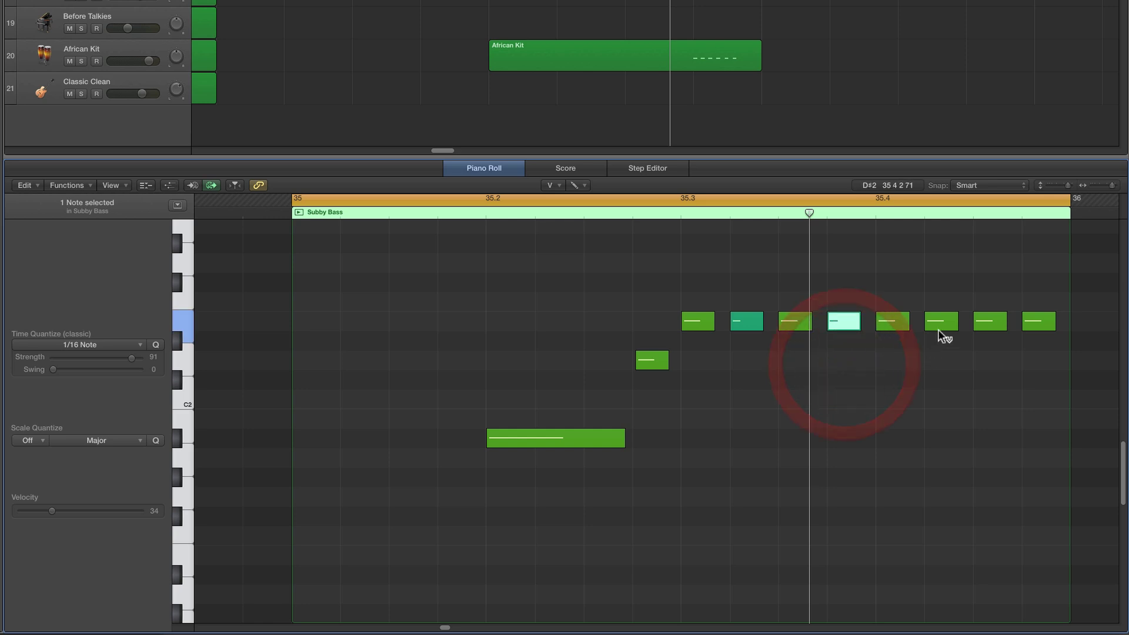
{"action": "left_click_drag", "start_coordinate": [939, 323], "coordinate": [945, 366]}
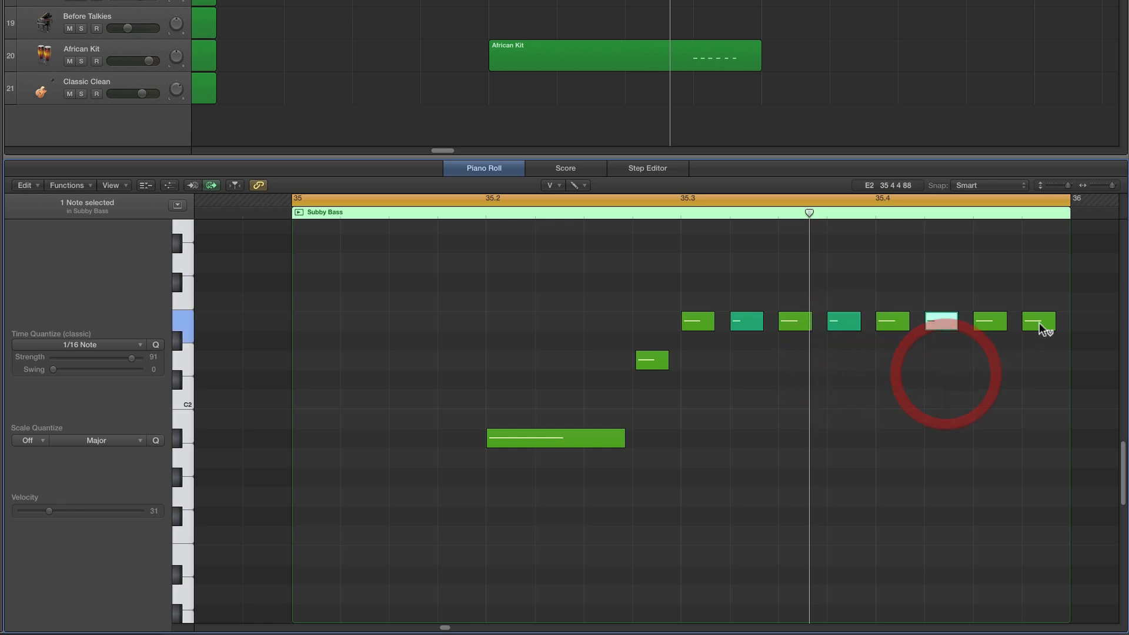
{"action": "left_click_drag", "start_coordinate": [1039, 323], "coordinate": [1039, 370]}
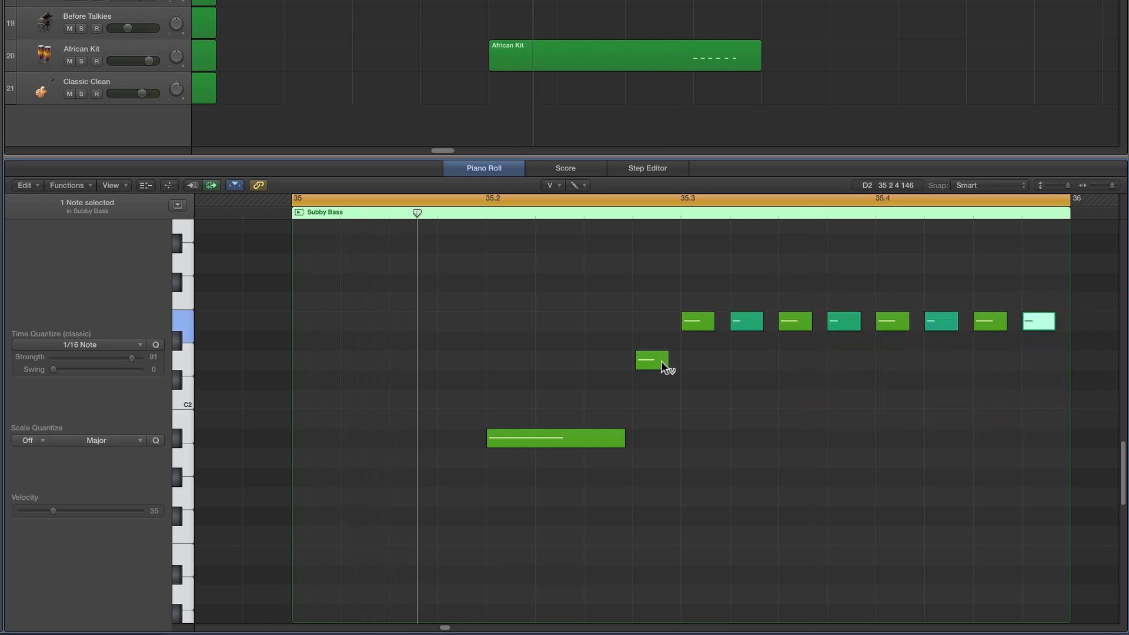
Set the D2 note's velocity to 59 and the A#1 note's to 74, and play the loop.
{"action": "left_click_drag", "start_coordinate": [661, 362], "coordinate": [661, 375]}
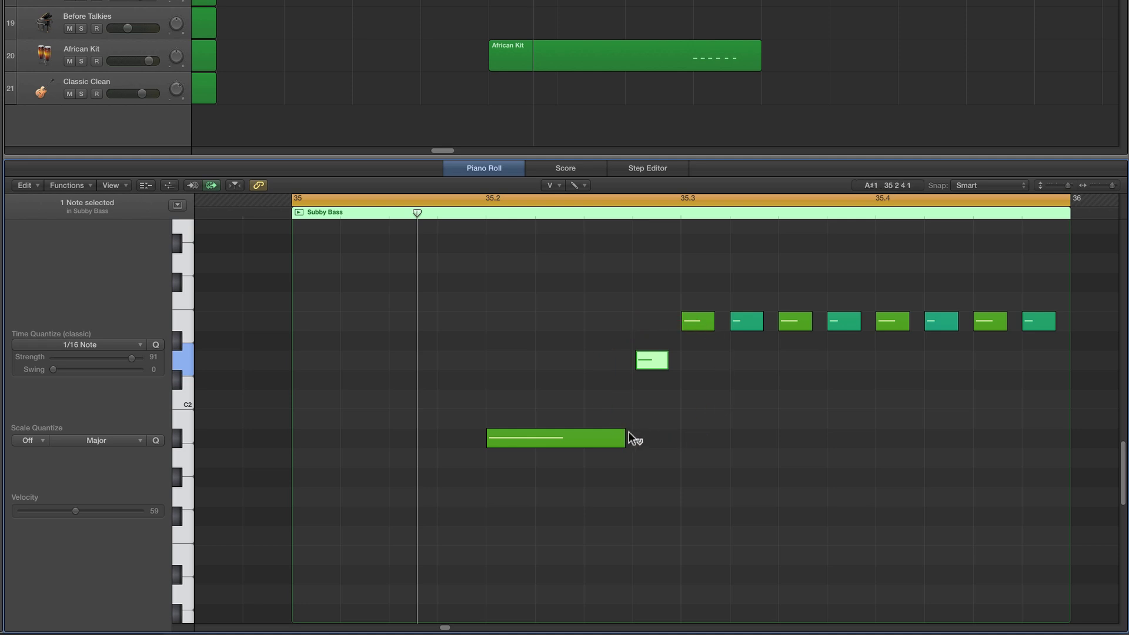
{"action": "left_click_drag", "start_coordinate": [622, 439], "coordinate": [621, 433]}
{"action": "left_click", "coordinate": [682, 434]}
{"action": "key", "text": "space"}
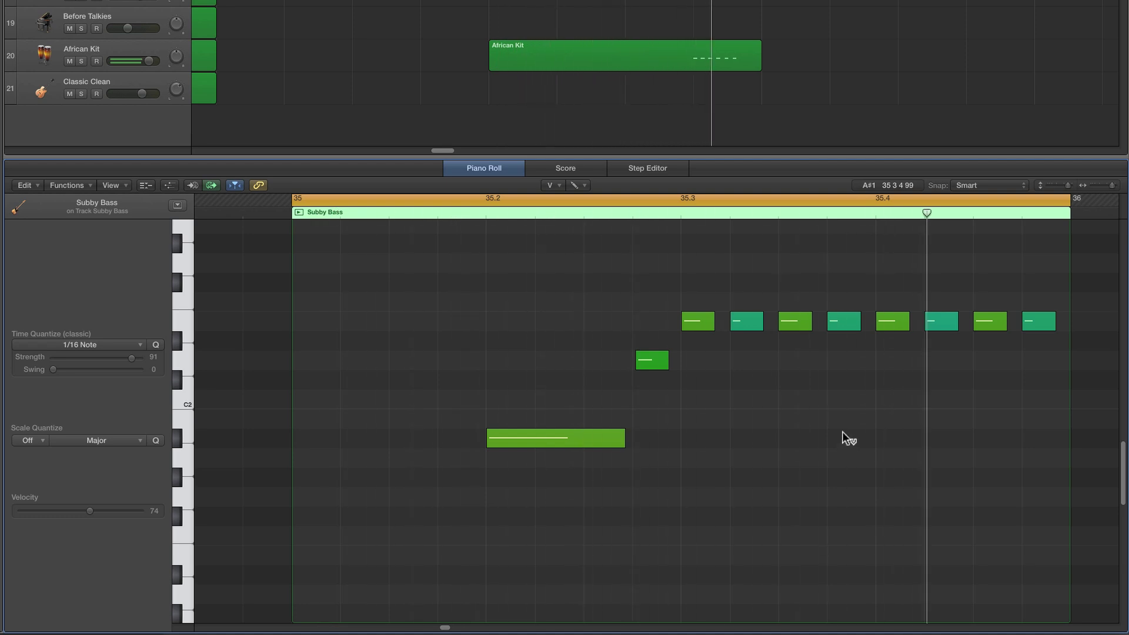
Slightly lengthen all eight E2 notes together with the Pointer Tool and play the loop.
{"action": "left_click", "coordinate": [548, 186]}
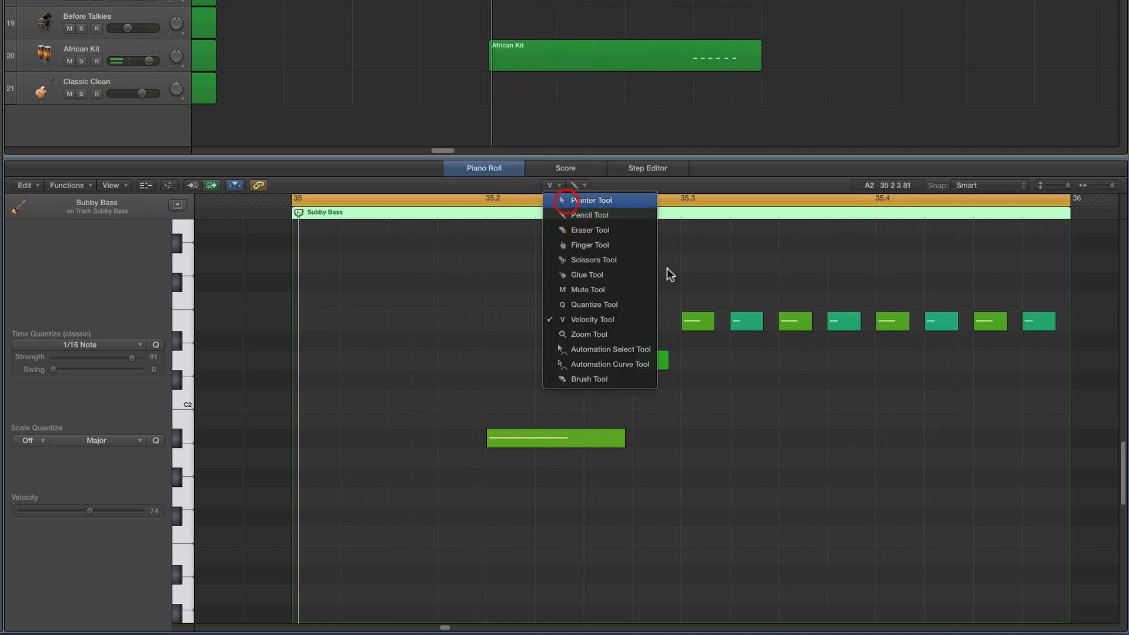
{"action": "left_click", "coordinate": [696, 289]}
{"action": "left_click_drag", "start_coordinate": [698, 287], "coordinate": [1008, 330]}
{"action": "left_click", "coordinate": [987, 355]}
{"action": "key", "text": "space"}
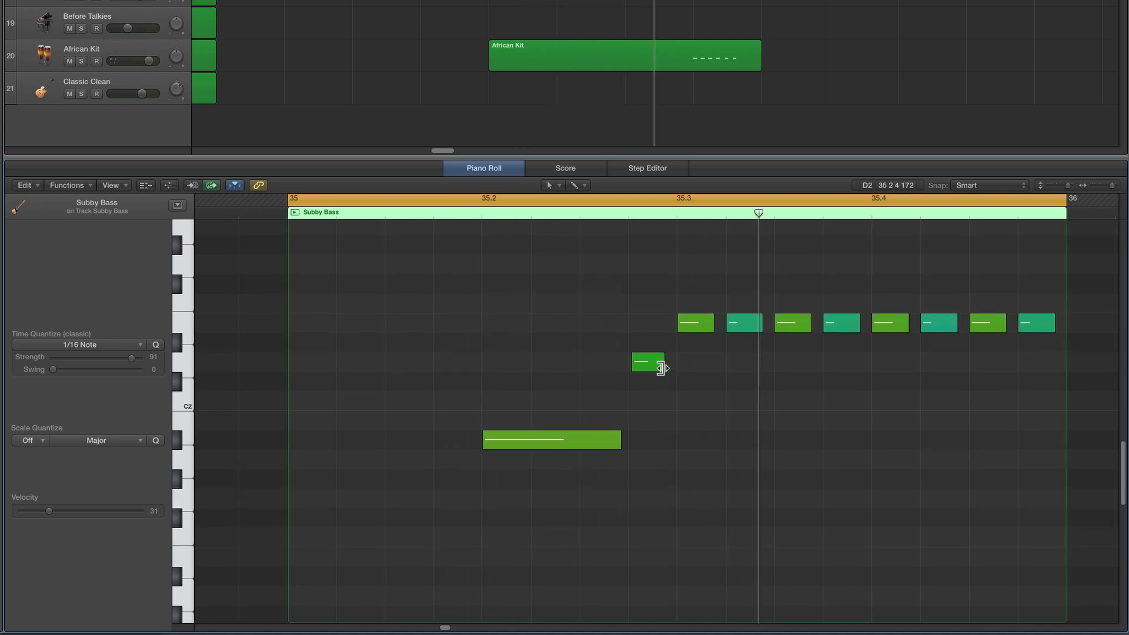
Lengthen the D2 note slightly to about the length of the E2 notes, check it in playback and deselect it.
{"action": "left_click_drag", "start_coordinate": [665, 367], "coordinate": [671, 368]}
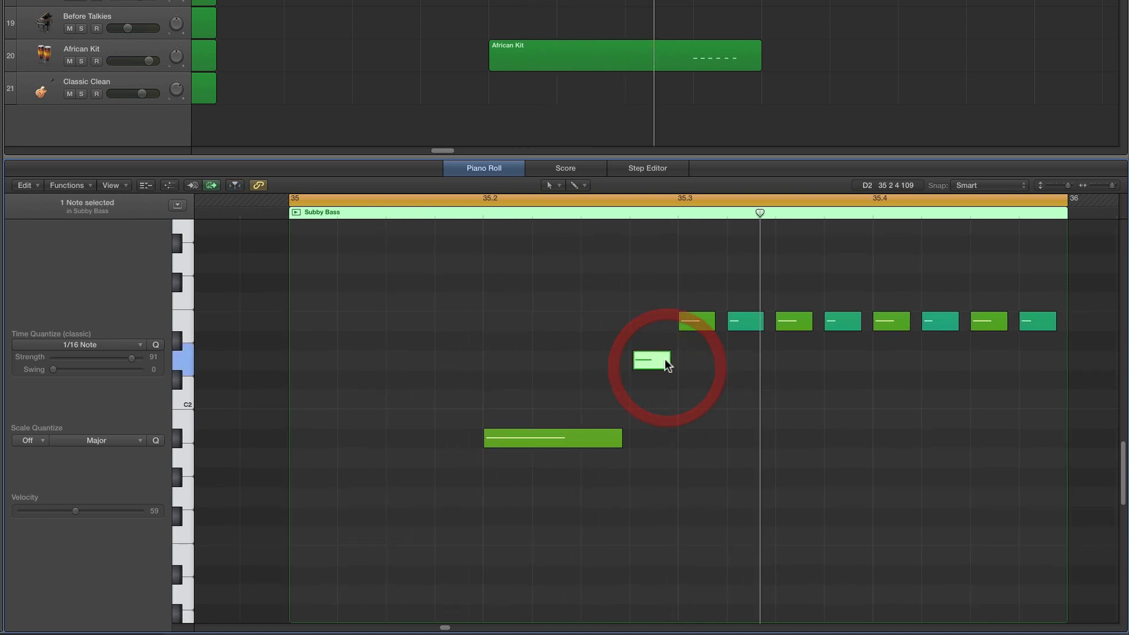
{"action": "key", "text": "space"}
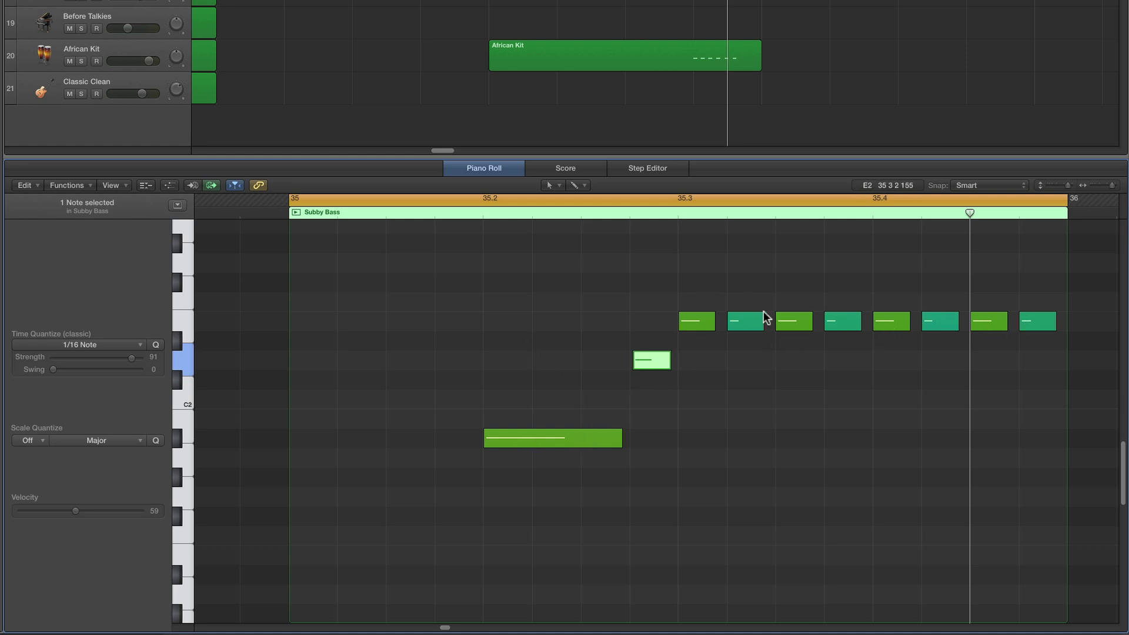
{"action": "left_click", "coordinate": [636, 265]}
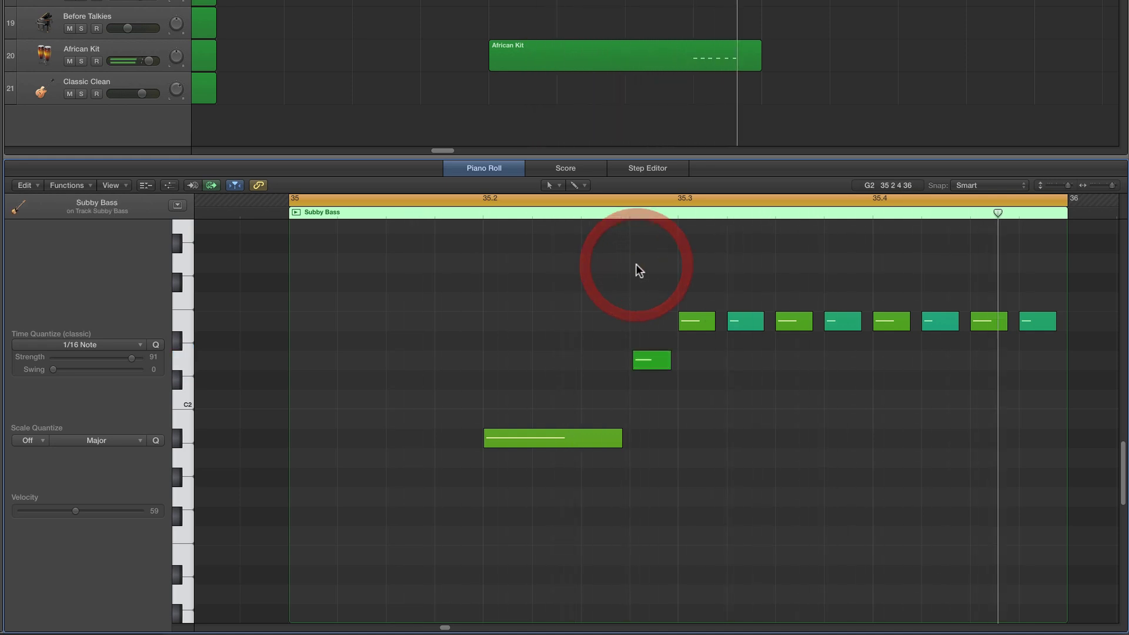
Select the Before Talkies piano track, check its patch in the Library, audition its sound and raise the track volume slightly.
{"action": "scroll", "coordinate": [639, 270], "scroll_direction": "left", "scroll_amount": 1}
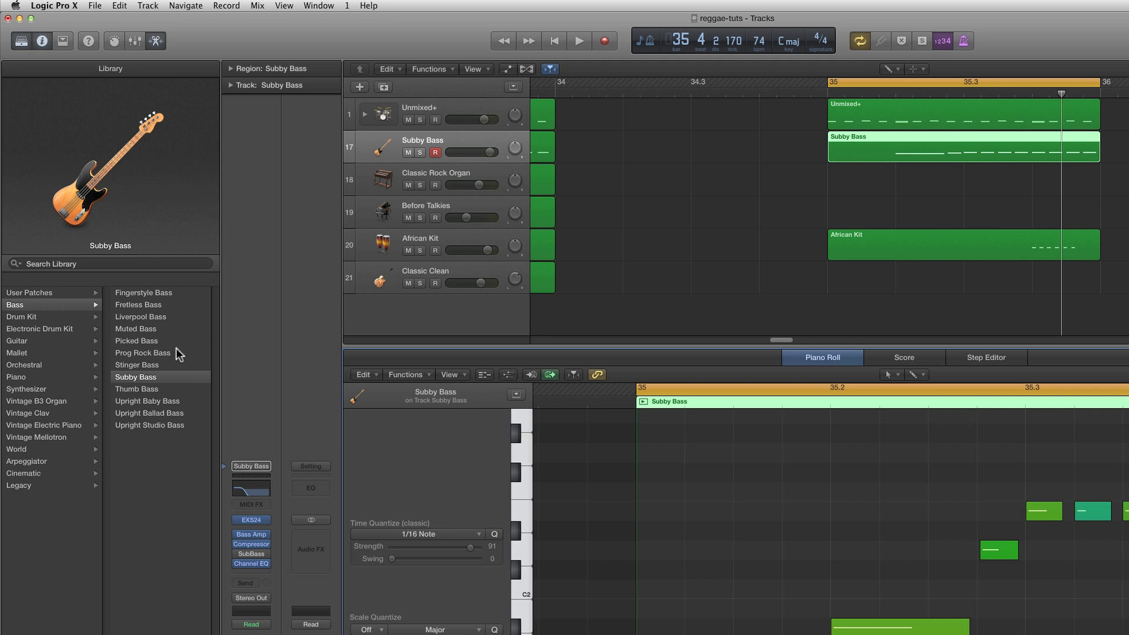
{"action": "left_click", "coordinate": [447, 205]}
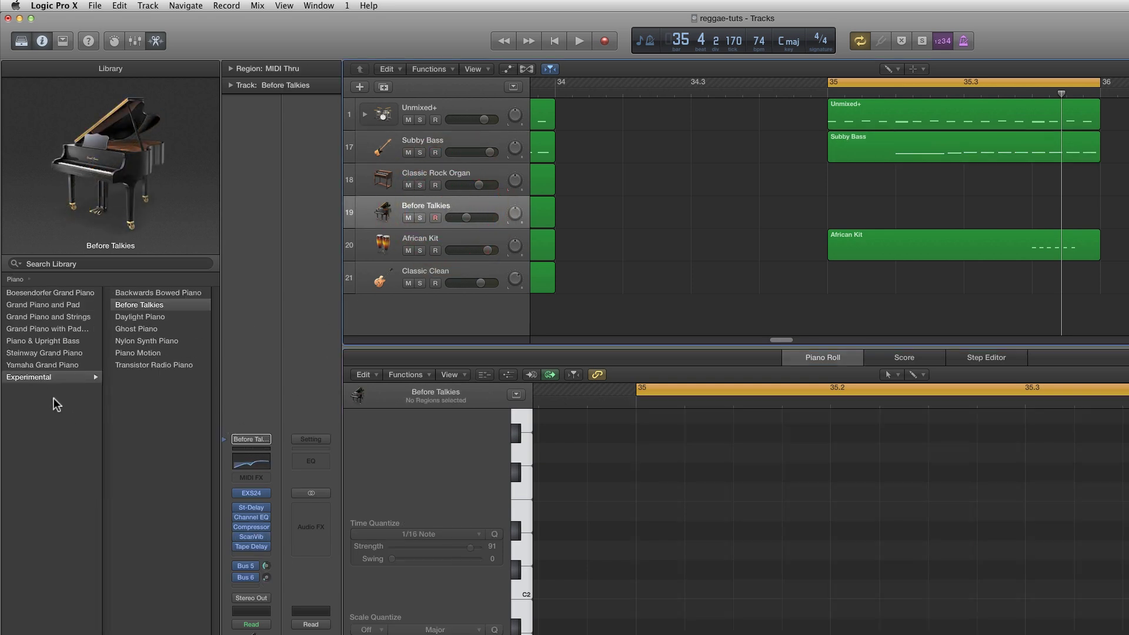
{"action": "scroll", "coordinate": [54, 398], "scroll_direction": "left", "scroll_amount": 3}
{"action": "left_click", "coordinate": [132, 378]}
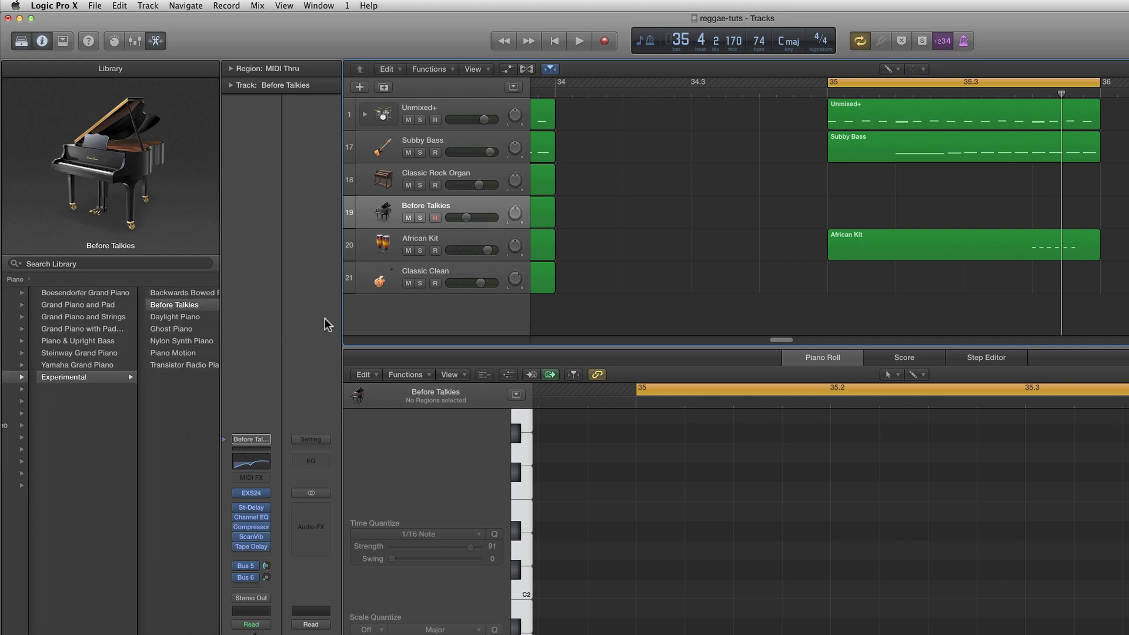
{"action": "left_click_drag", "start_coordinate": [523, 507], "coordinate": [524, 611]}
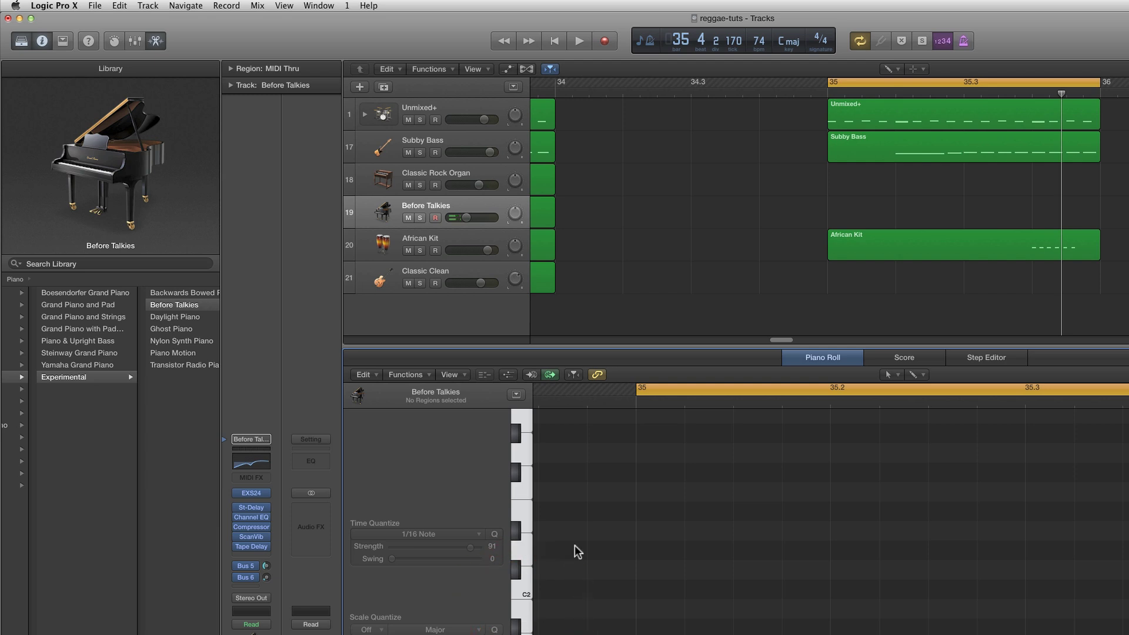
{"action": "left_click_drag", "start_coordinate": [469, 220], "coordinate": [472, 220]}
Audition the A#1 note in the Subby Bass region as a pitch reference and create an empty one-bar Before Talkies region at bar 35.
{"action": "left_click", "coordinate": [921, 155]}
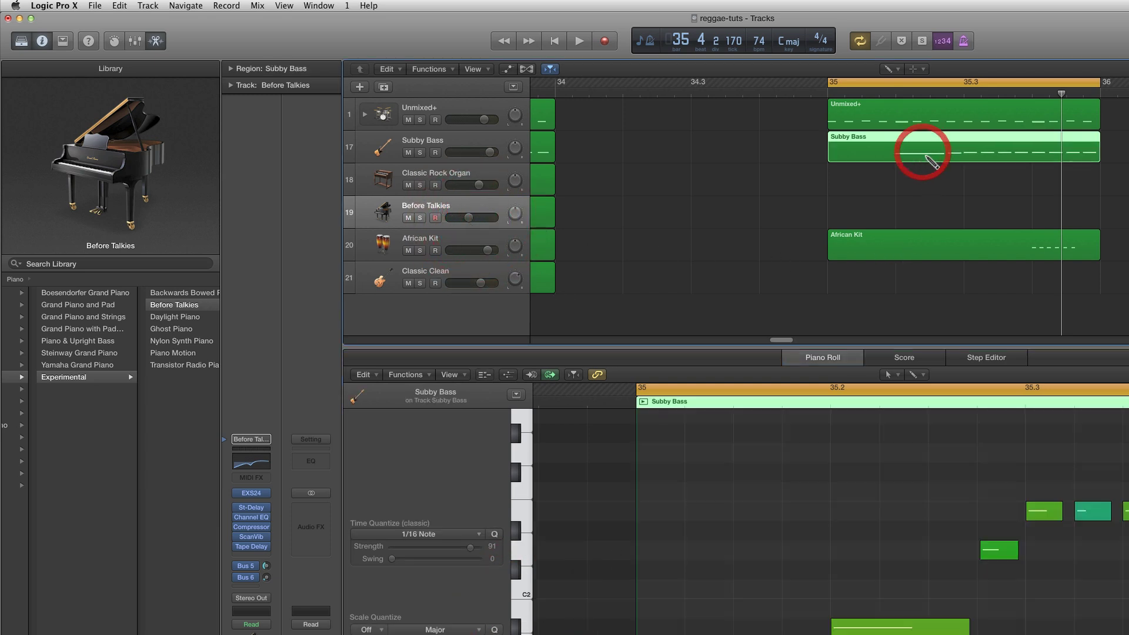
{"action": "left_click", "coordinate": [903, 629]}
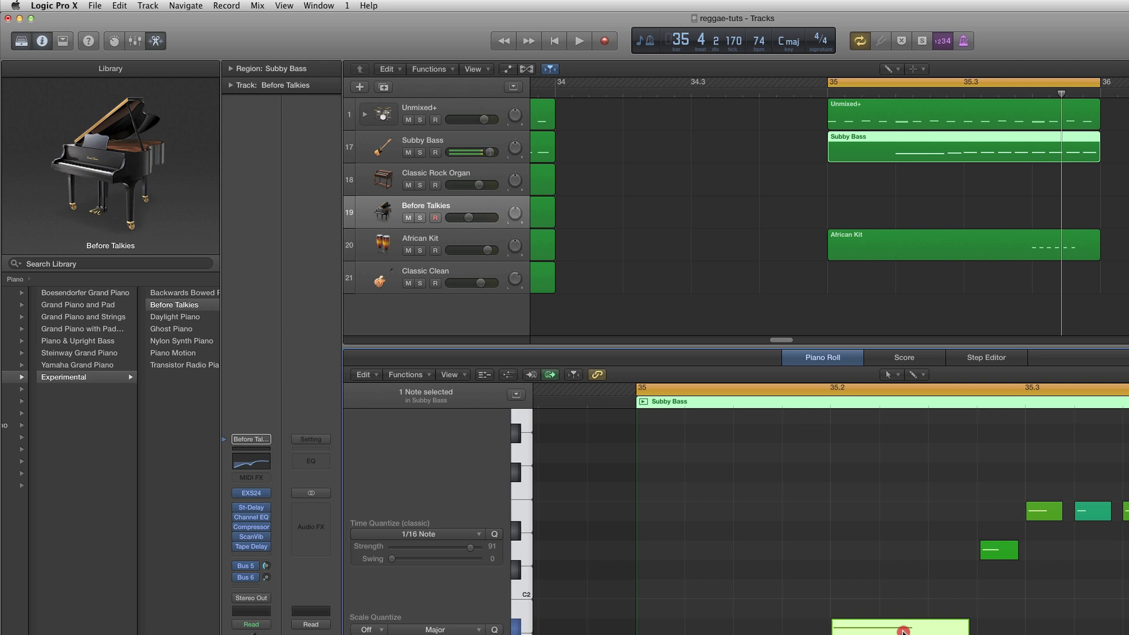
{"action": "left_click", "coordinate": [843, 218]}
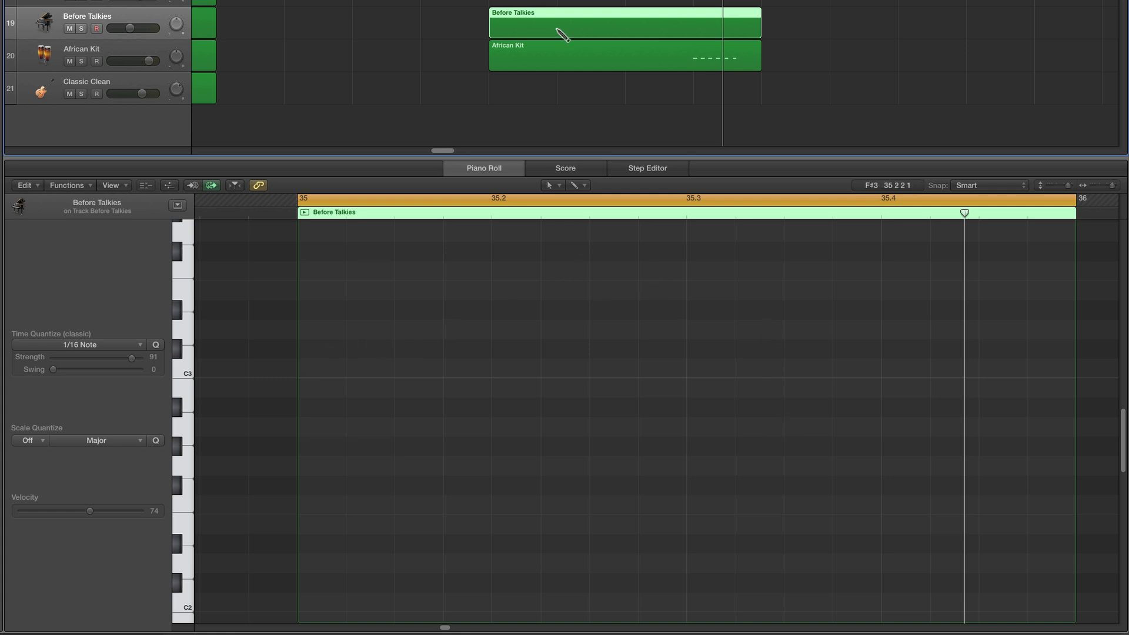
Audition A#3 and A#2 on the Before Talkies keyboard to choose the octave for the chord root.
{"action": "scroll", "coordinate": [191, 344], "scroll_direction": "up", "scroll_amount": 1}
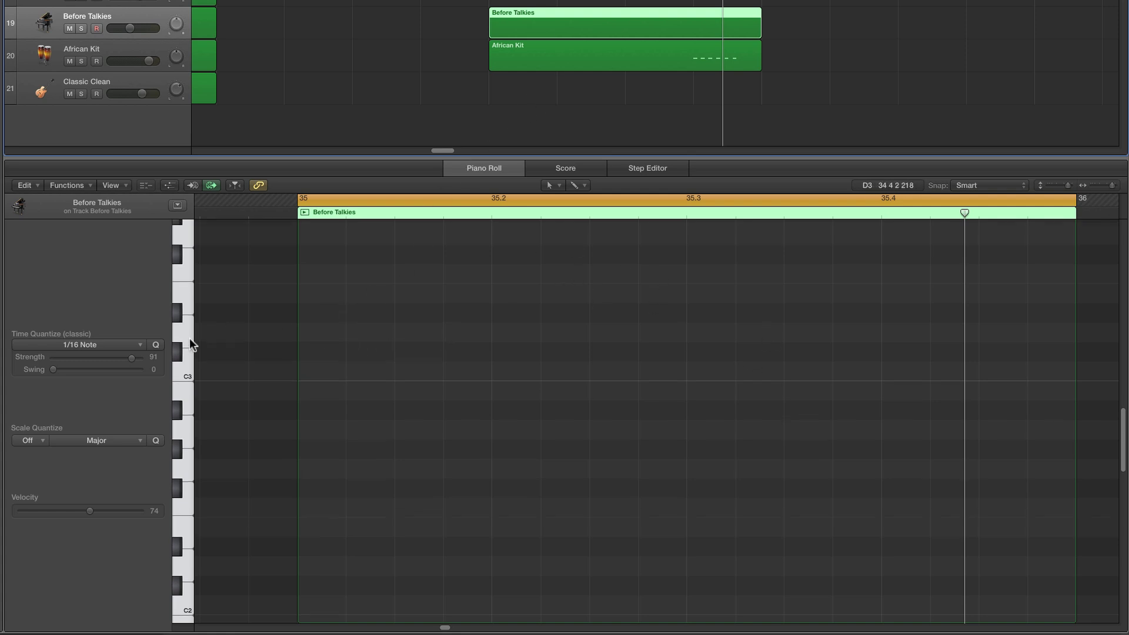
{"action": "scroll", "coordinate": [191, 344], "scroll_direction": "up", "scroll_amount": 8}
{"action": "left_click", "coordinate": [176, 277]}
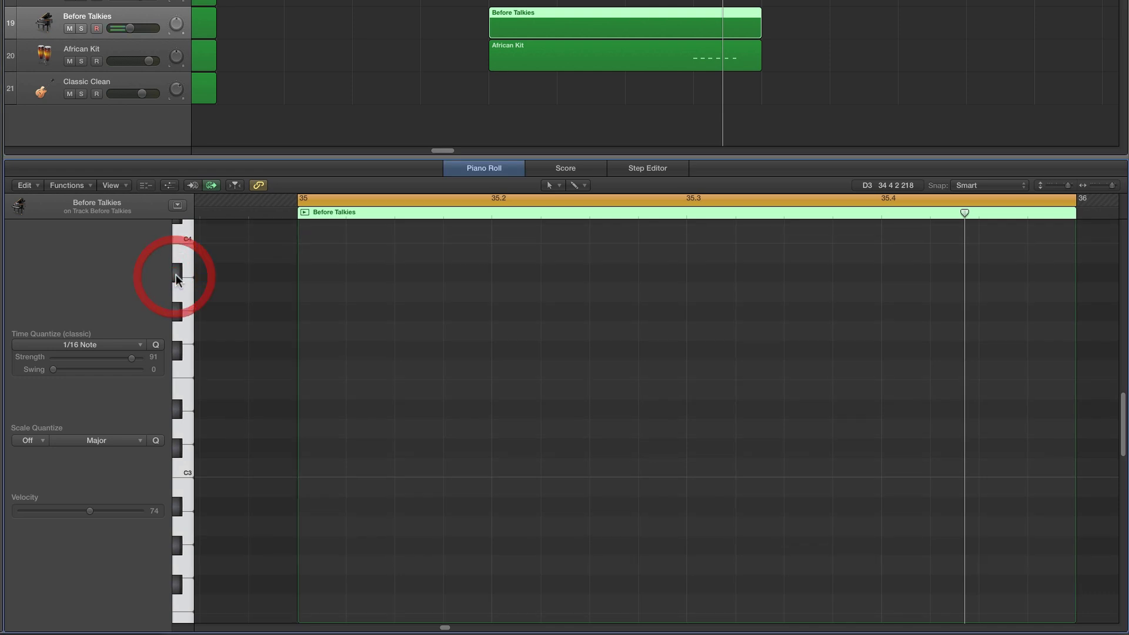
{"action": "left_click", "coordinate": [176, 275]}
{"action": "scroll", "coordinate": [177, 376], "scroll_direction": "down", "scroll_amount": 7}
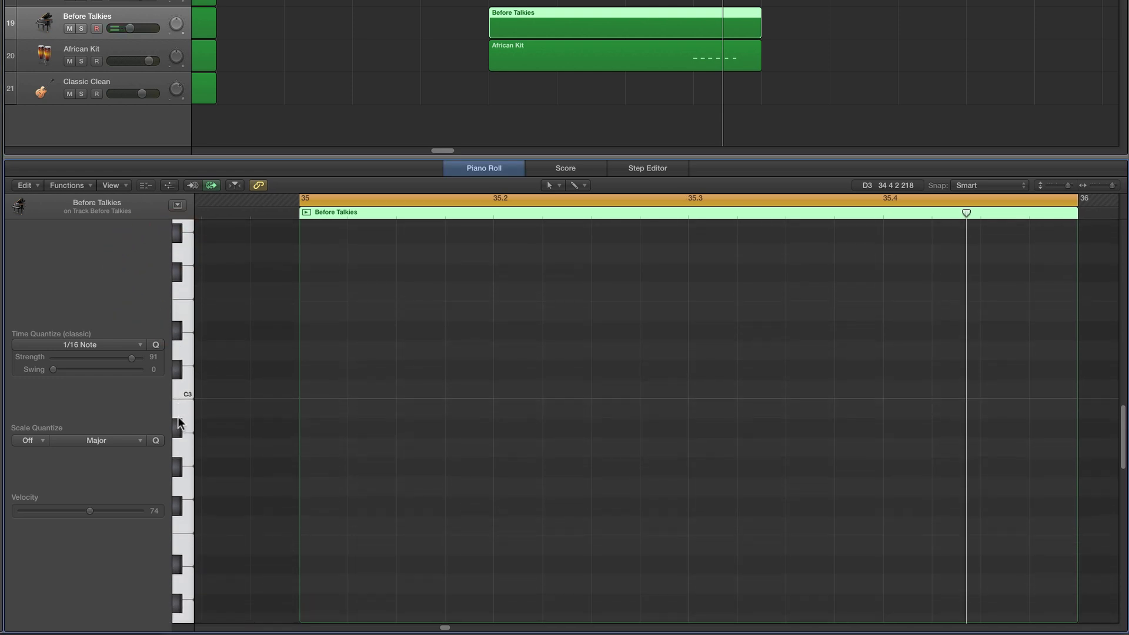
{"action": "left_click", "coordinate": [178, 418]}
Draw a short A#2 note at 35 1 3 1 with the Pencil Tool, set its velocity to 100 and trim it slightly shorter.
{"action": "left_click", "coordinate": [550, 186]}
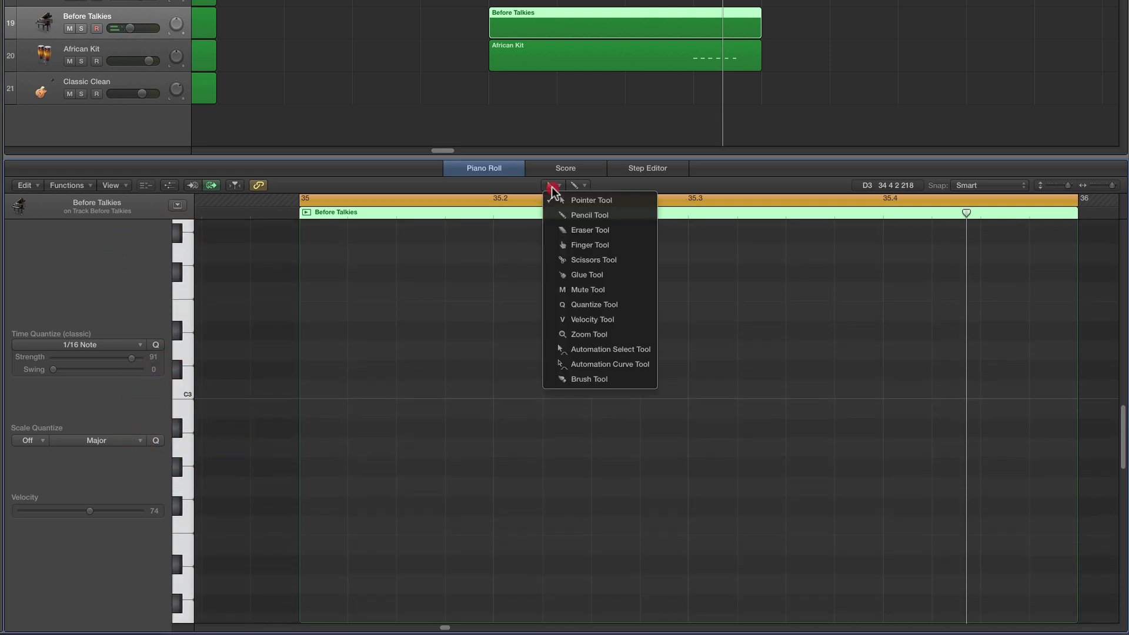
{"action": "left_click", "coordinate": [589, 215]}
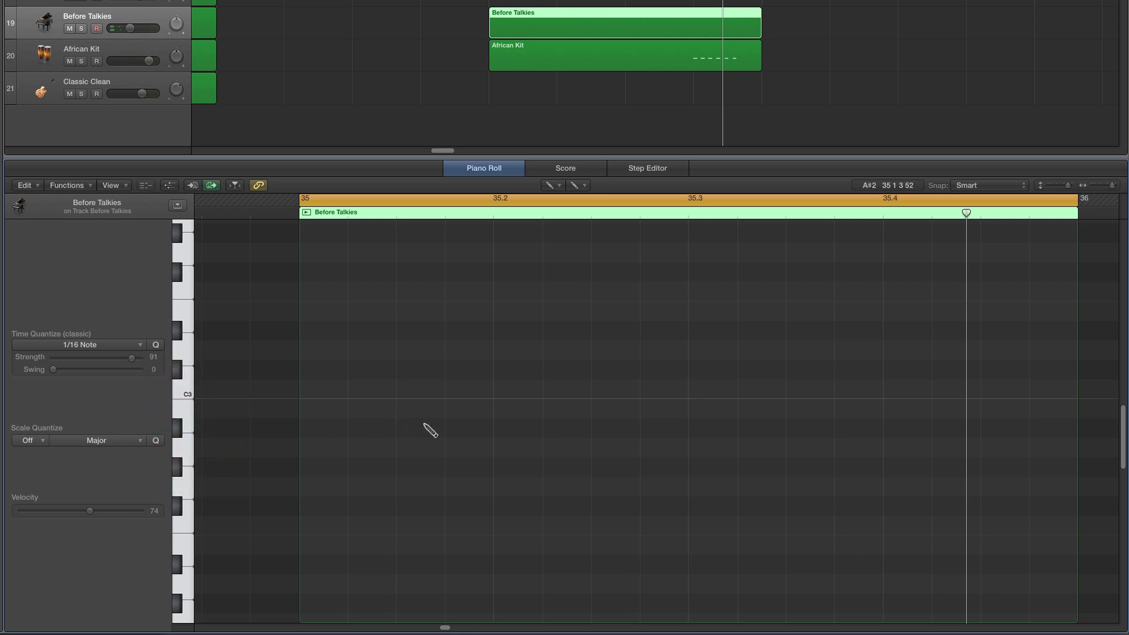
{"action": "left_click", "coordinate": [403, 433]}
{"action": "left_click_drag", "start_coordinate": [533, 436], "coordinate": [417, 436]}
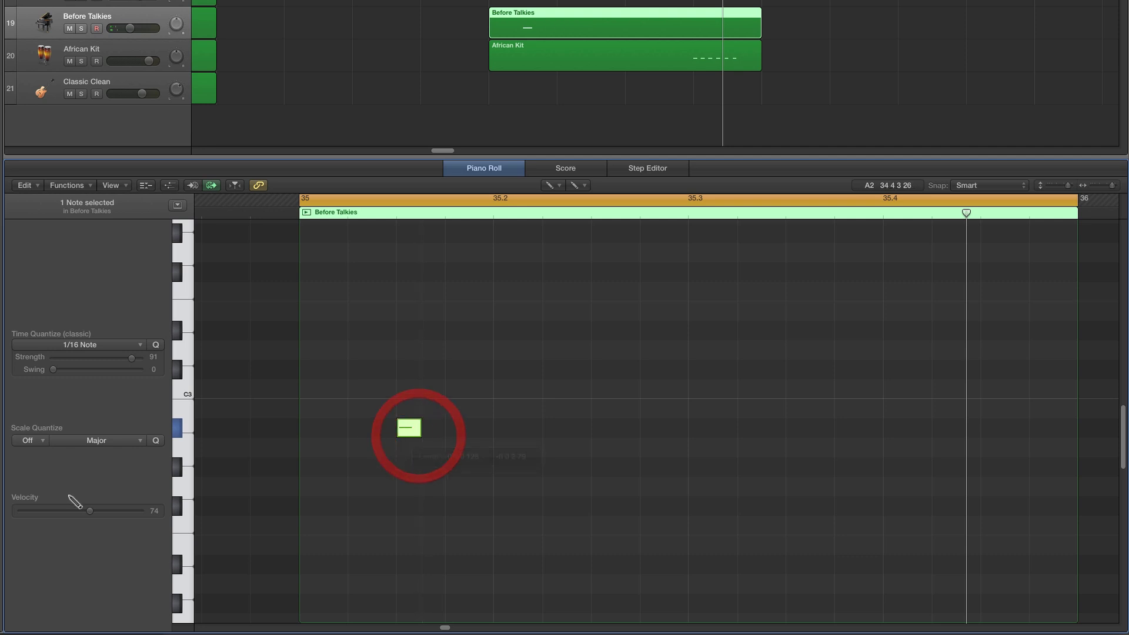
{"action": "left_click_drag", "start_coordinate": [90, 510], "coordinate": [103, 512]}
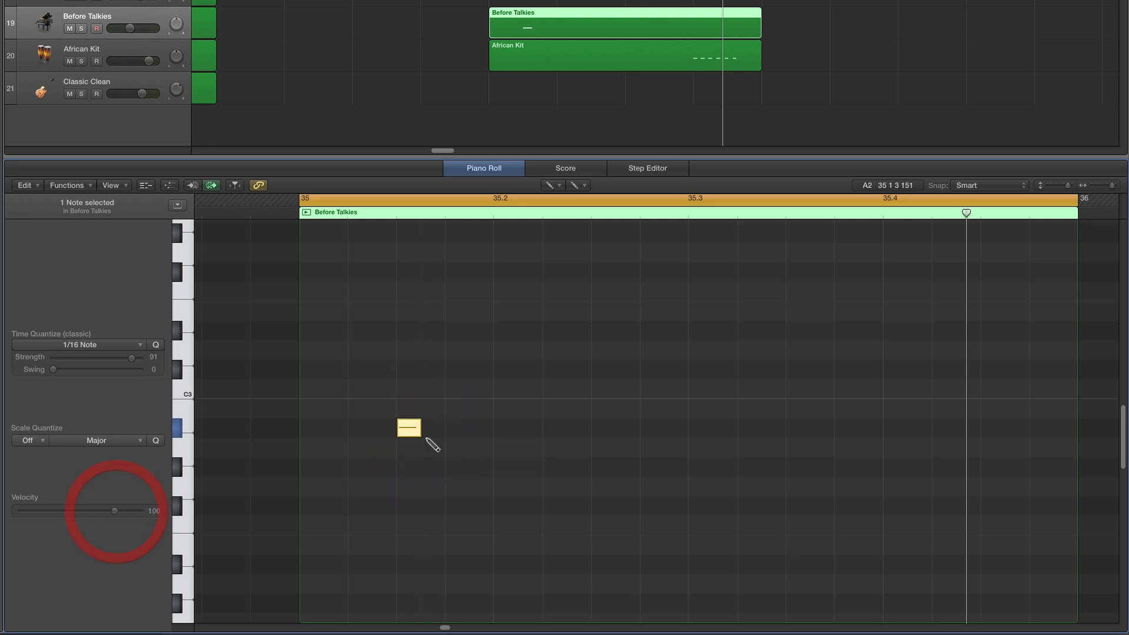
{"action": "left_click_drag", "start_coordinate": [420, 435], "coordinate": [414, 435]}
{"action": "left_click", "coordinate": [414, 435]}
{"action": "left_click", "coordinate": [414, 436]}
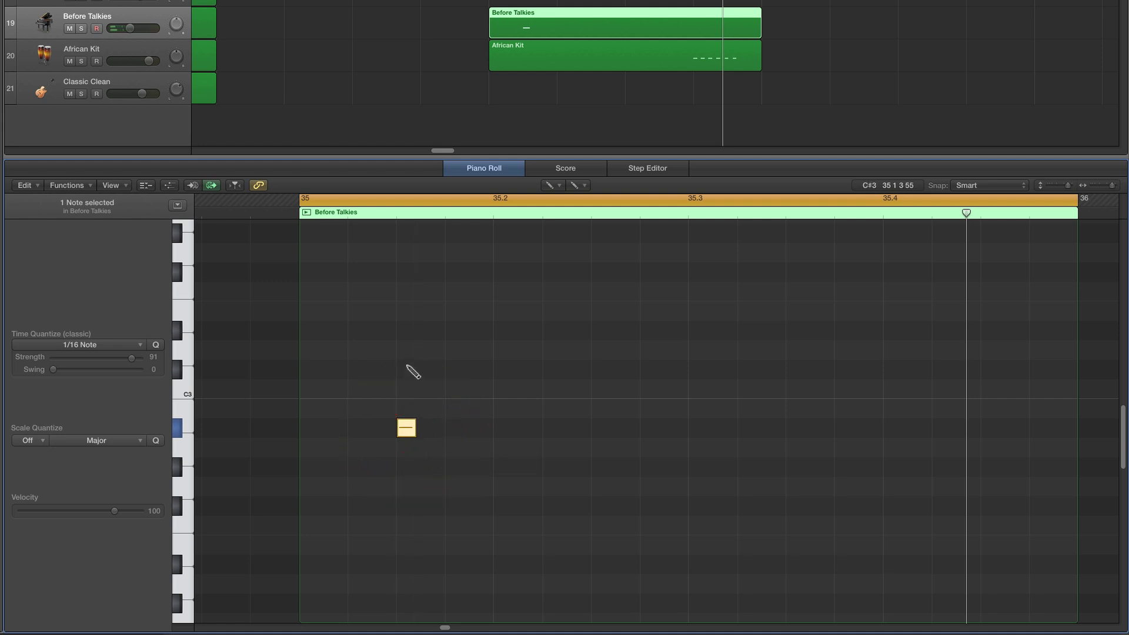
Add D3 and F3 above the A#2 note at 35 1 3 1 to complete the chord, and play it back.
{"action": "left_click", "coordinate": [406, 360]}
{"action": "left_click_drag", "start_coordinate": [406, 365], "coordinate": [407, 347]}
{"action": "left_click", "coordinate": [405, 272]}
{"action": "left_click", "coordinate": [402, 277]}
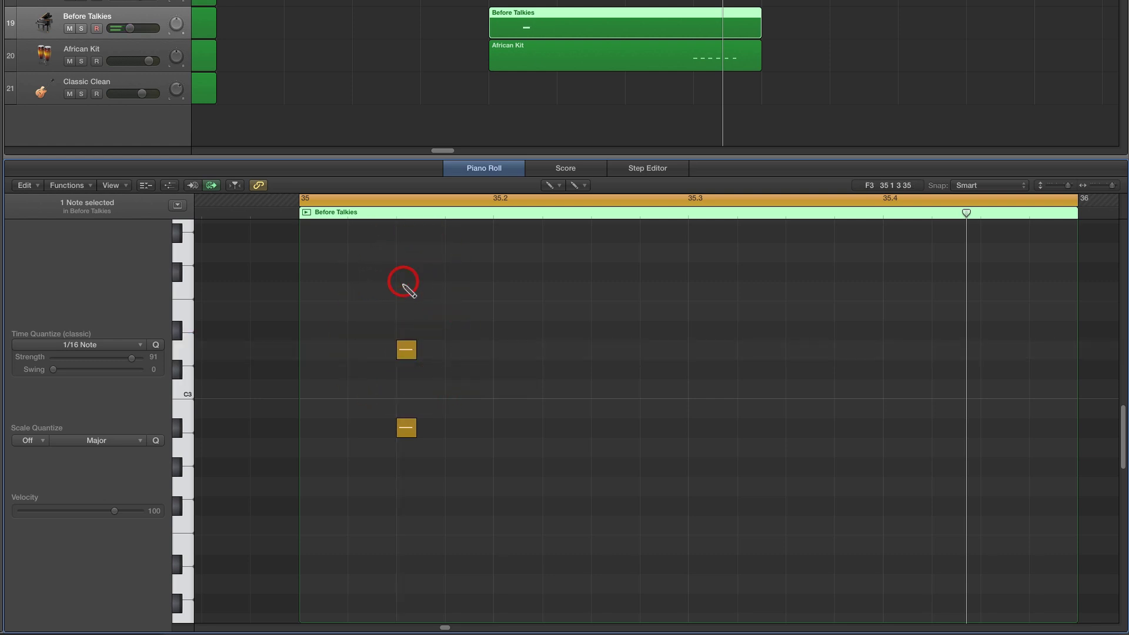
{"action": "left_click", "coordinate": [405, 289]}
{"action": "scroll", "coordinate": [480, 340], "scroll_direction": "up", "scroll_amount": 2}
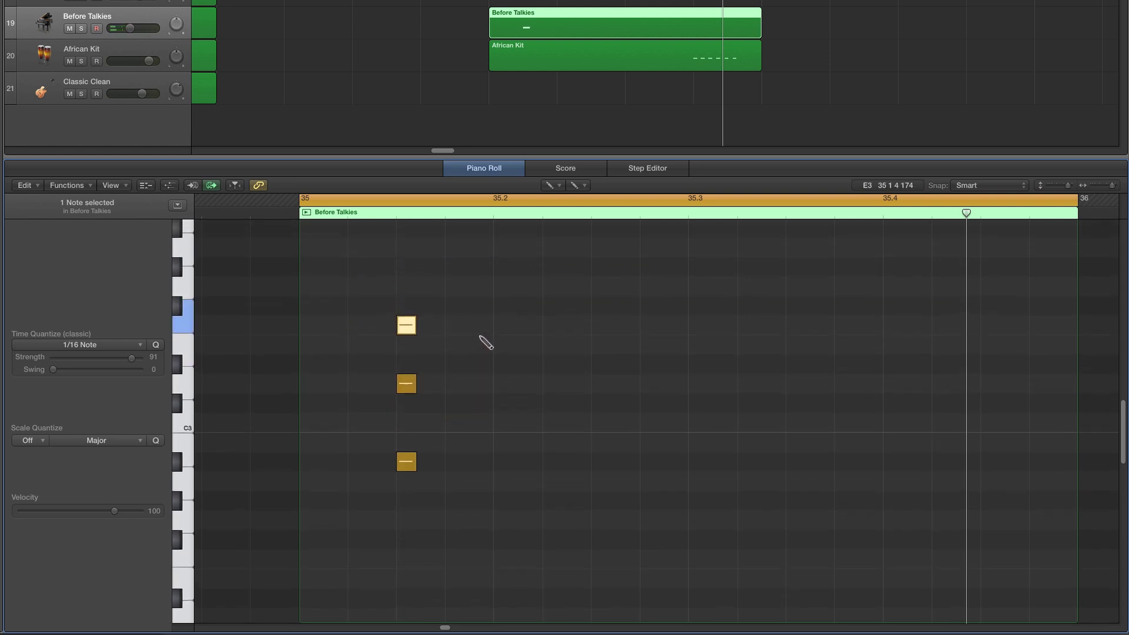
{"action": "key", "text": "space"}
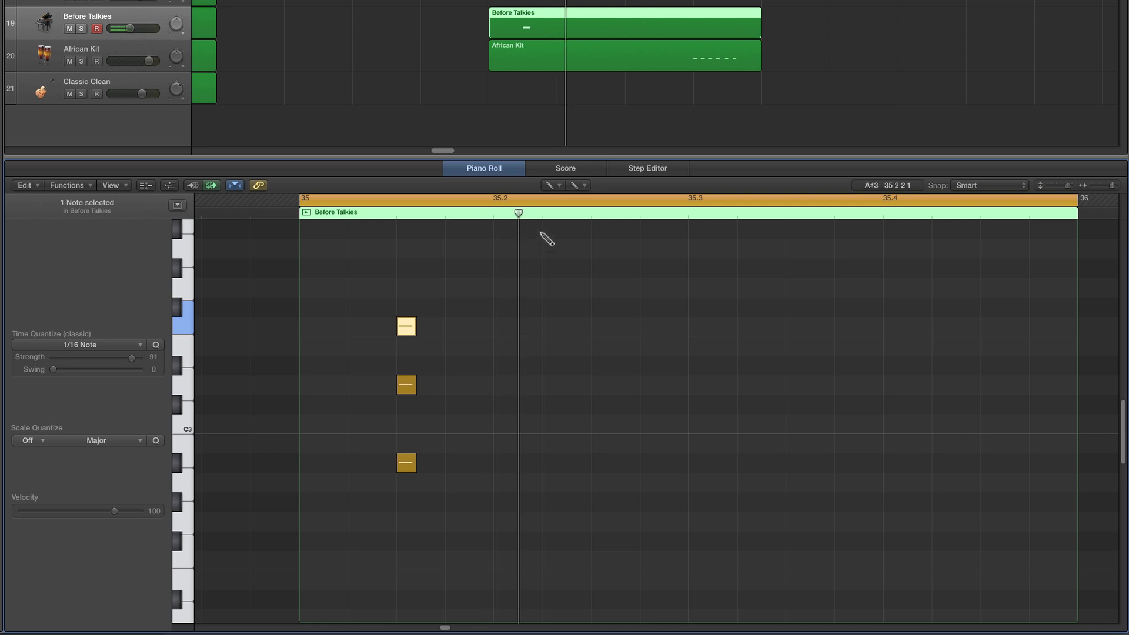
Select all three chord notes with the Pointer Tool, set their velocity to 109 and play the loop.
{"action": "left_click", "coordinate": [548, 186]}
{"action": "left_click", "coordinate": [559, 195]}
{"action": "left_click_drag", "start_coordinate": [430, 289], "coordinate": [407, 486]}
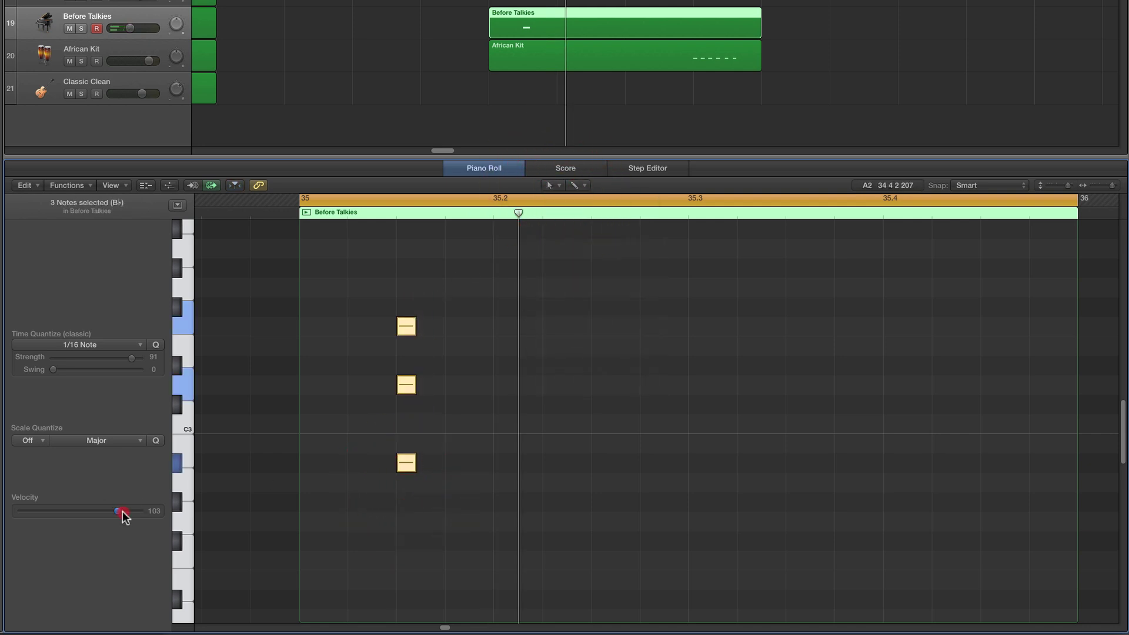
{"action": "left_click", "coordinate": [407, 465]}
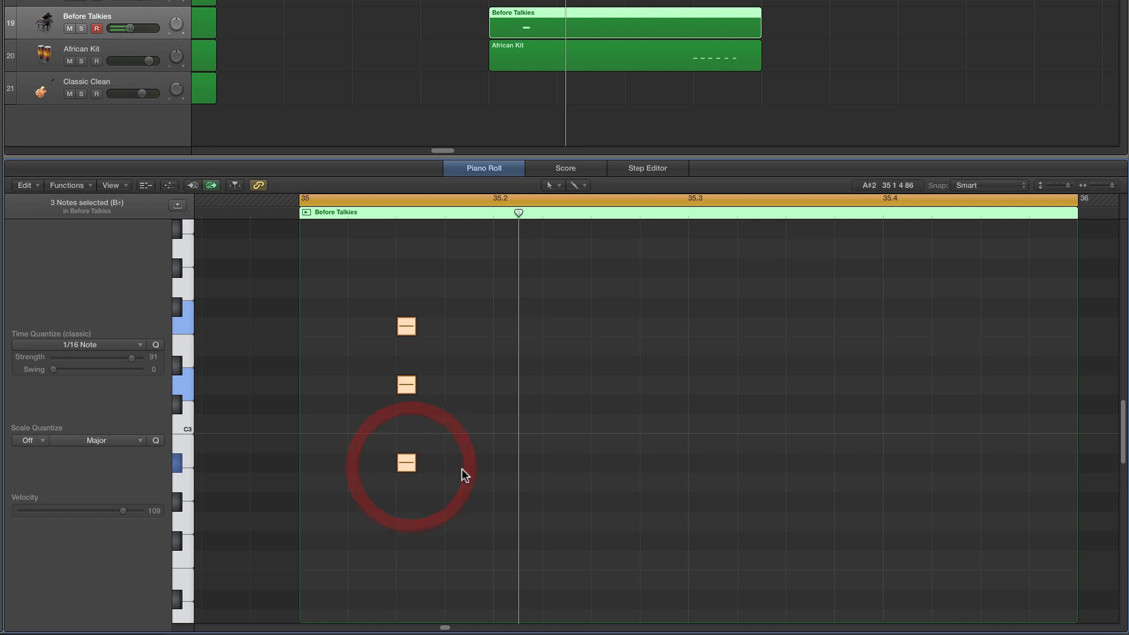
{"action": "key", "text": "space"}
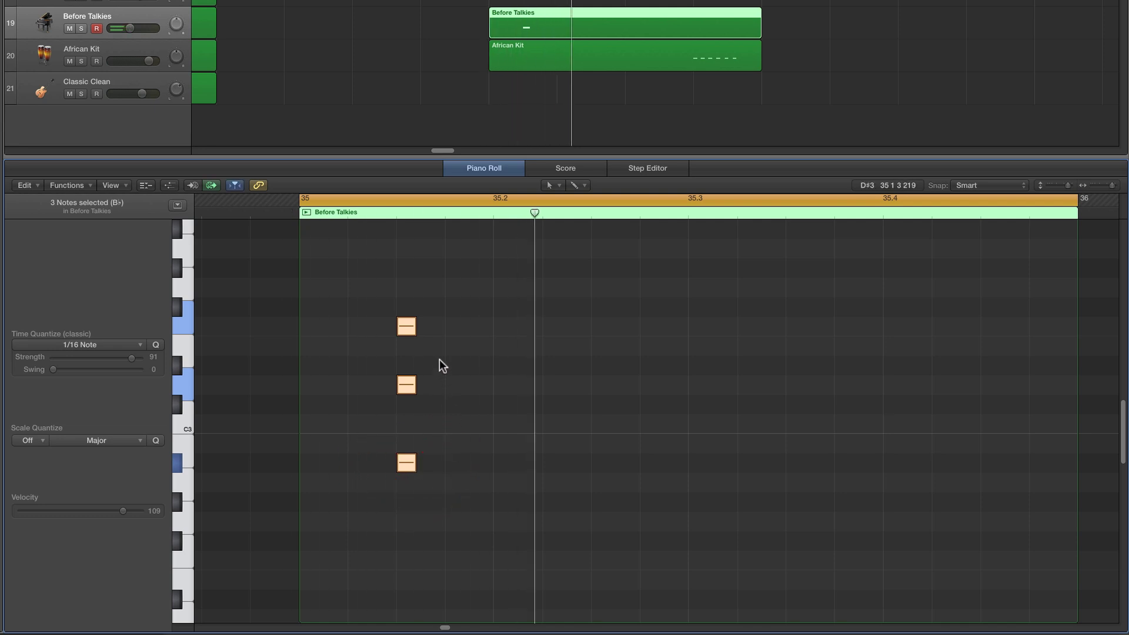
Copy the three-note chord to 35 2 3 1, 35 3 3 1 and 35 4 3 1.
{"action": "left_click_drag", "start_coordinate": [423, 302], "coordinate": [405, 466]}
{"action": "left_click_drag", "start_coordinate": [404, 464], "coordinate": [990, 460]}
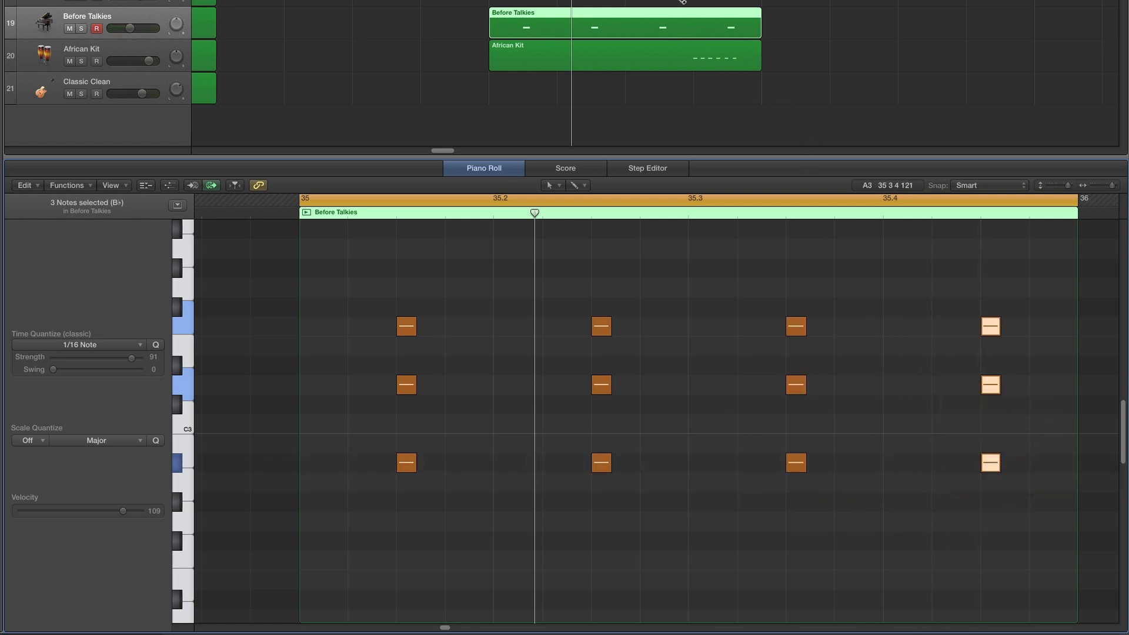
Check the Subby Bass notes and move the Before Talkies chords at 35 3 3 1 and 35 4 3 1 down two semitones.
{"action": "left_click", "coordinate": [694, 3]}
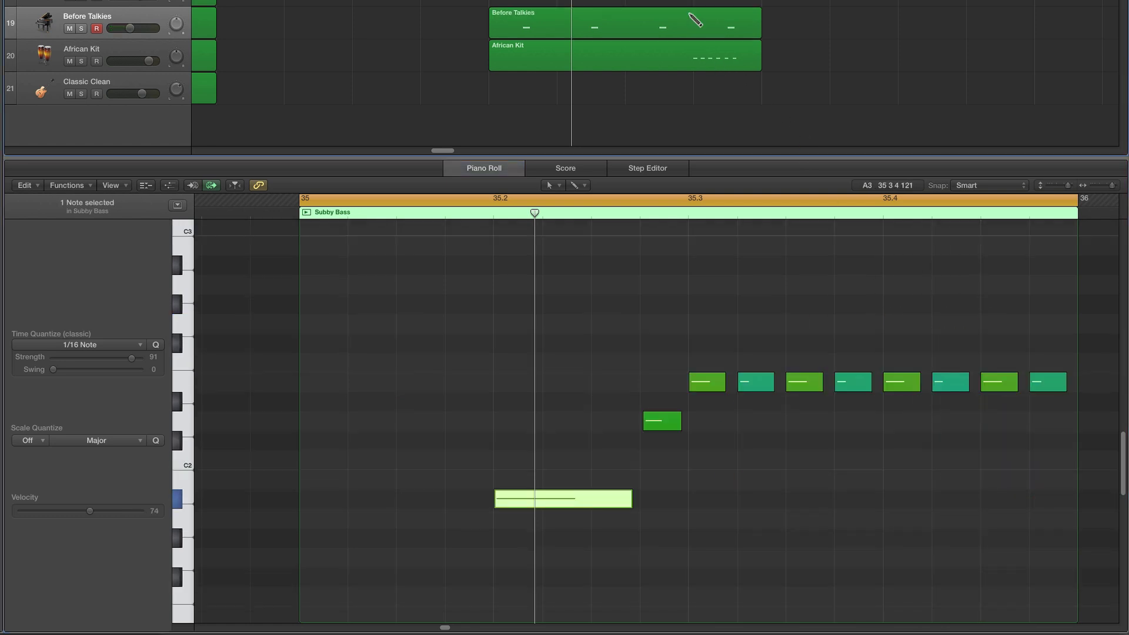
{"action": "left_click", "coordinate": [710, 384]}
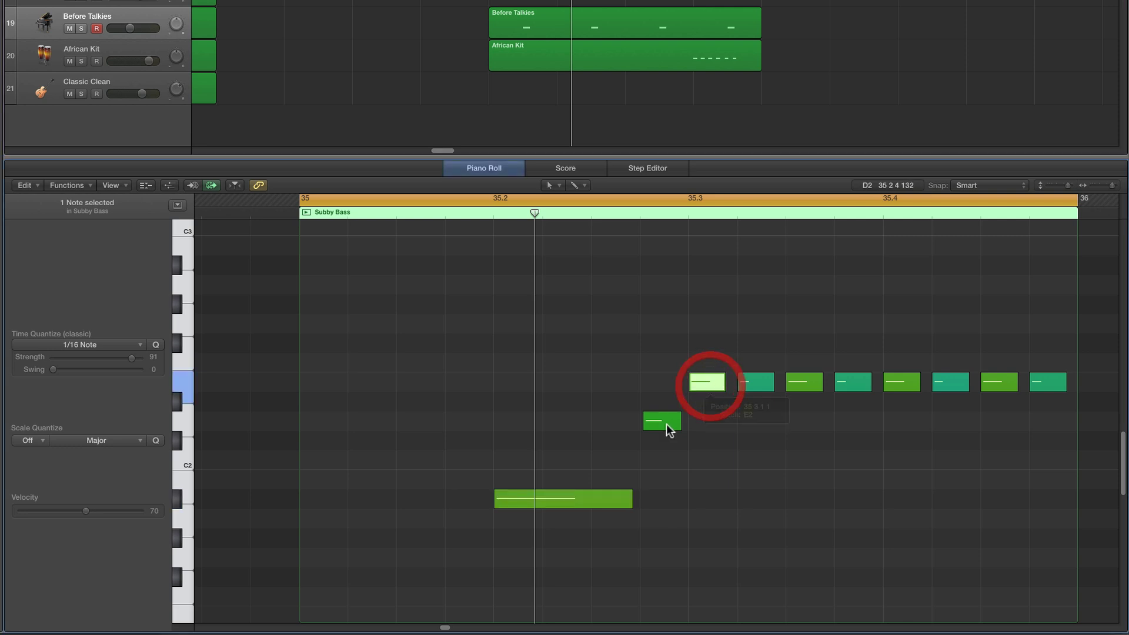
{"action": "left_click", "coordinate": [662, 30]}
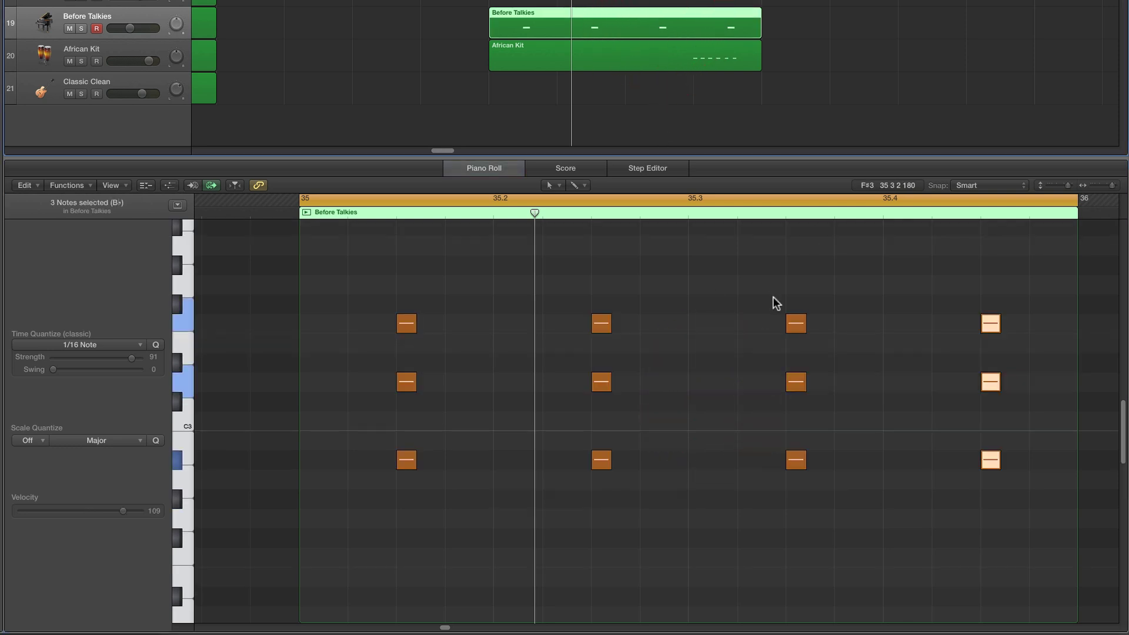
{"action": "left_click_drag", "start_coordinate": [767, 279], "coordinate": [1048, 512]}
{"action": "scroll", "coordinate": [876, 501], "scroll_direction": "down", "scroll_amount": 3}
{"action": "left_click_drag", "start_coordinate": [798, 393], "coordinate": [794, 422]}
{"action": "scroll", "coordinate": [882, 422], "scroll_direction": "right", "scroll_amount": 1}
{"action": "scroll", "coordinate": [882, 422], "scroll_direction": "up", "scroll_amount": 1}
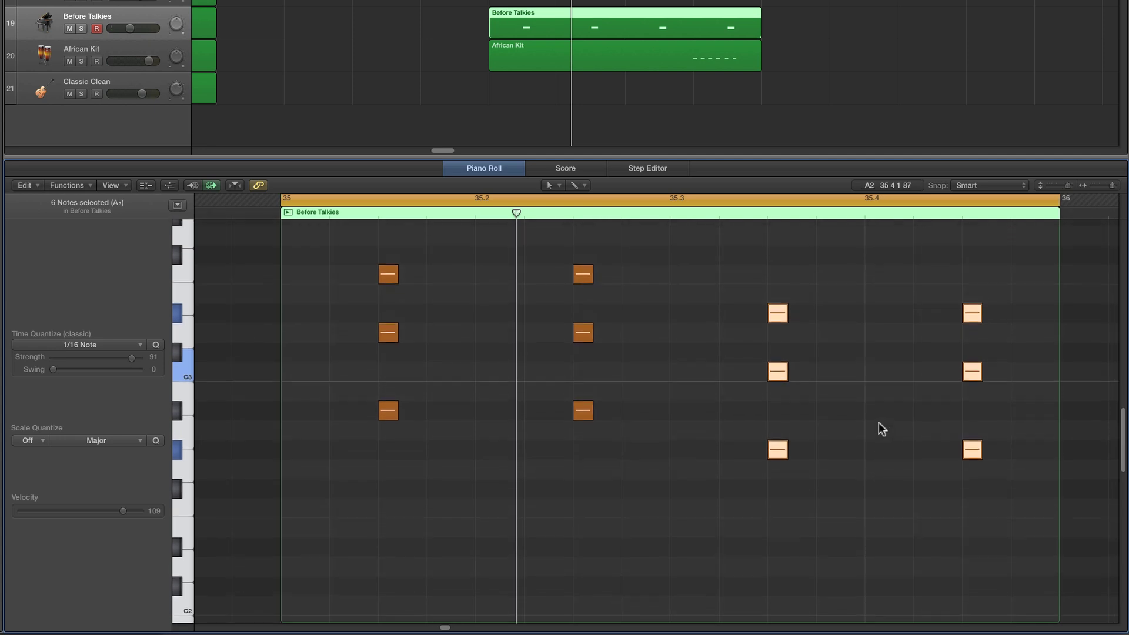
Audition each note of the transposed chord at 35 3 3 1, clear the selection and play the loop.
{"action": "scroll", "coordinate": [879, 422], "scroll_direction": "up", "scroll_amount": 1}
{"action": "left_click", "coordinate": [776, 458]}
{"action": "left_click", "coordinate": [778, 383]}
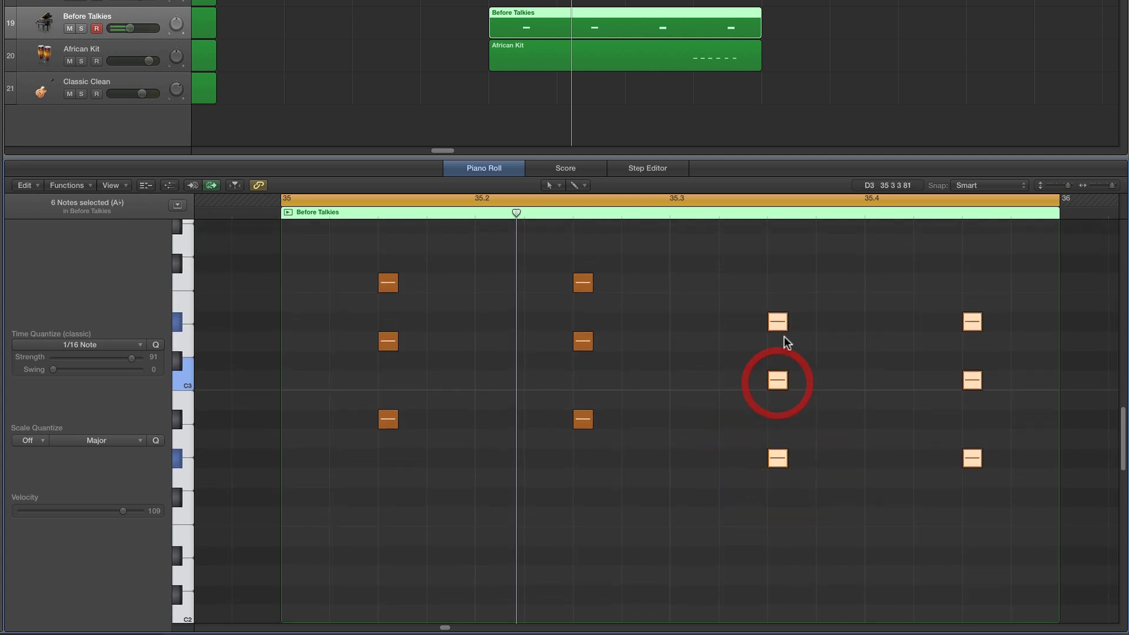
{"action": "left_click", "coordinate": [779, 326]}
{"action": "left_click", "coordinate": [827, 372]}
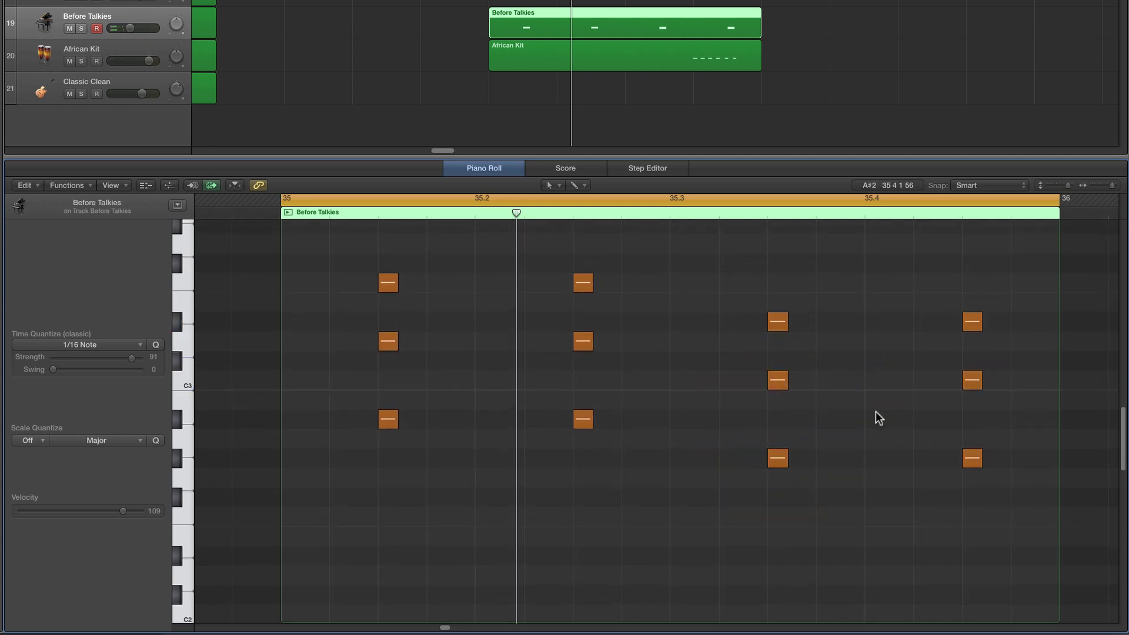
{"action": "key", "text": "space"}
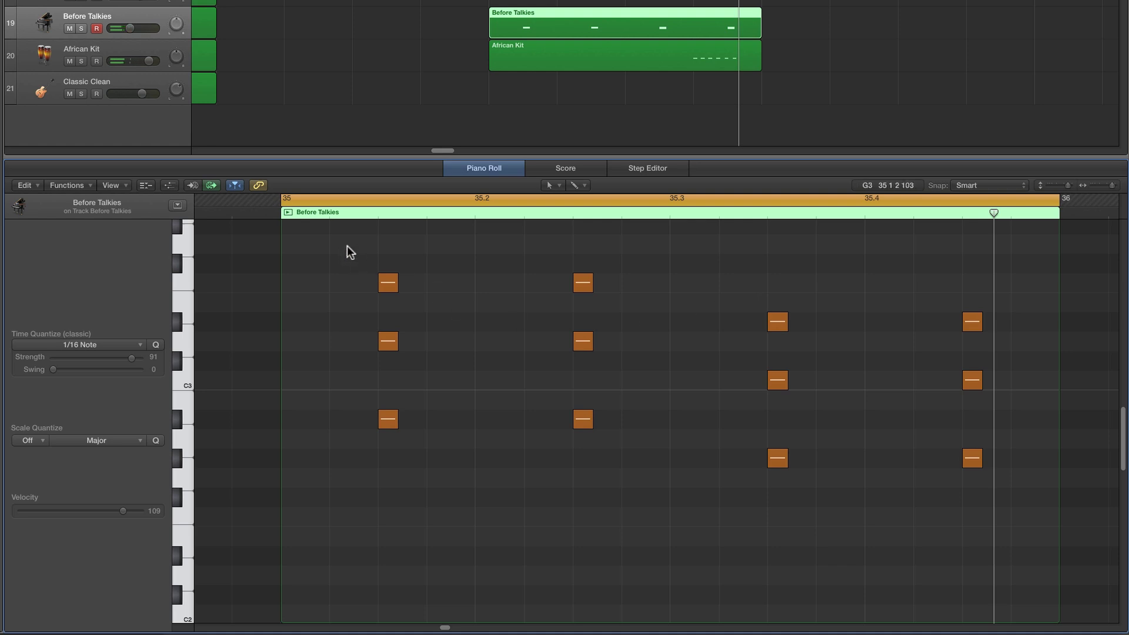
Select all twelve Before Talkies chord notes and shorten them slightly together.
{"action": "left_click_drag", "start_coordinate": [347, 246], "coordinate": [1000, 510]}
{"action": "left_click", "coordinate": [978, 463]}
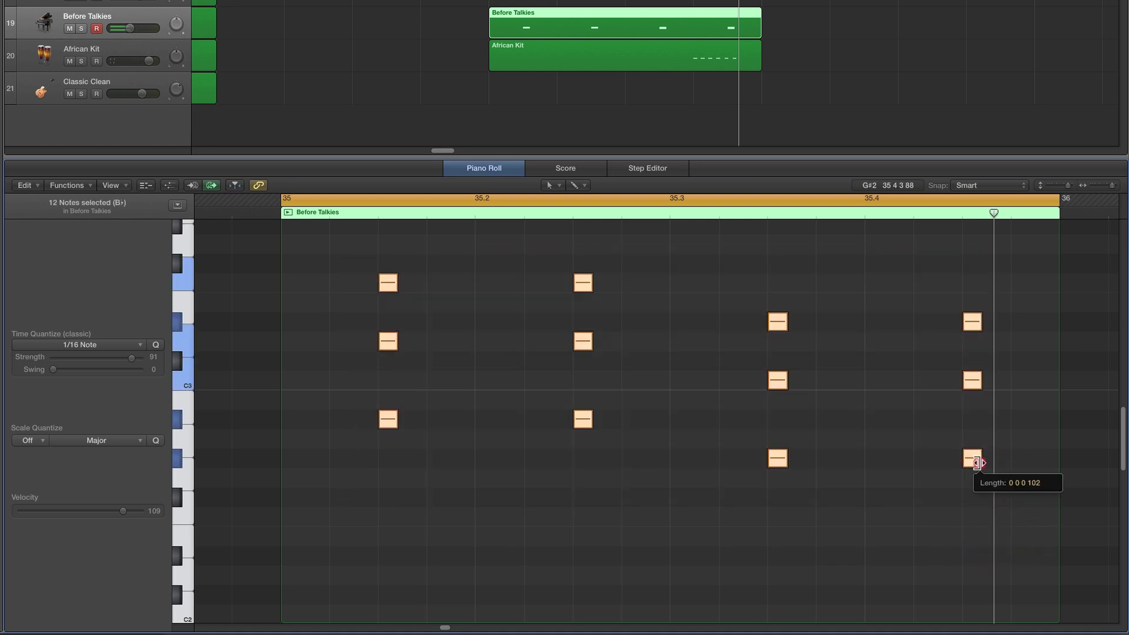
{"action": "left_click_drag", "start_coordinate": [978, 462], "coordinate": [974, 463]}
{"action": "left_click", "coordinate": [864, 448]}
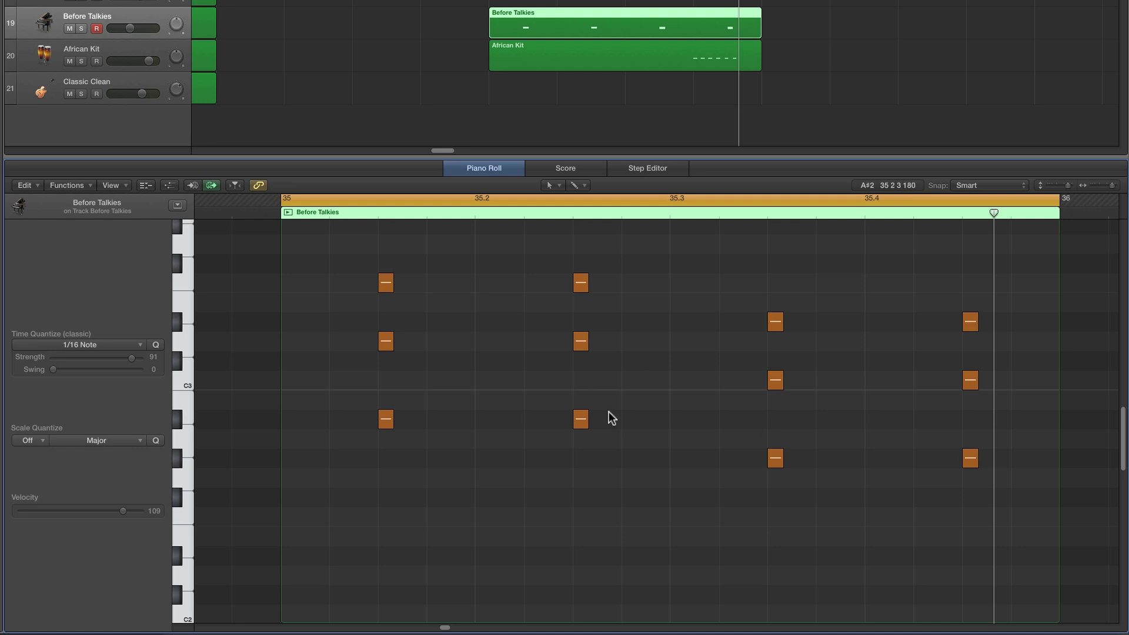
Select all twelve notes in the Before Talkies region and copy them.
{"action": "scroll", "coordinate": [606, 411], "scroll_direction": "up", "scroll_amount": 1}
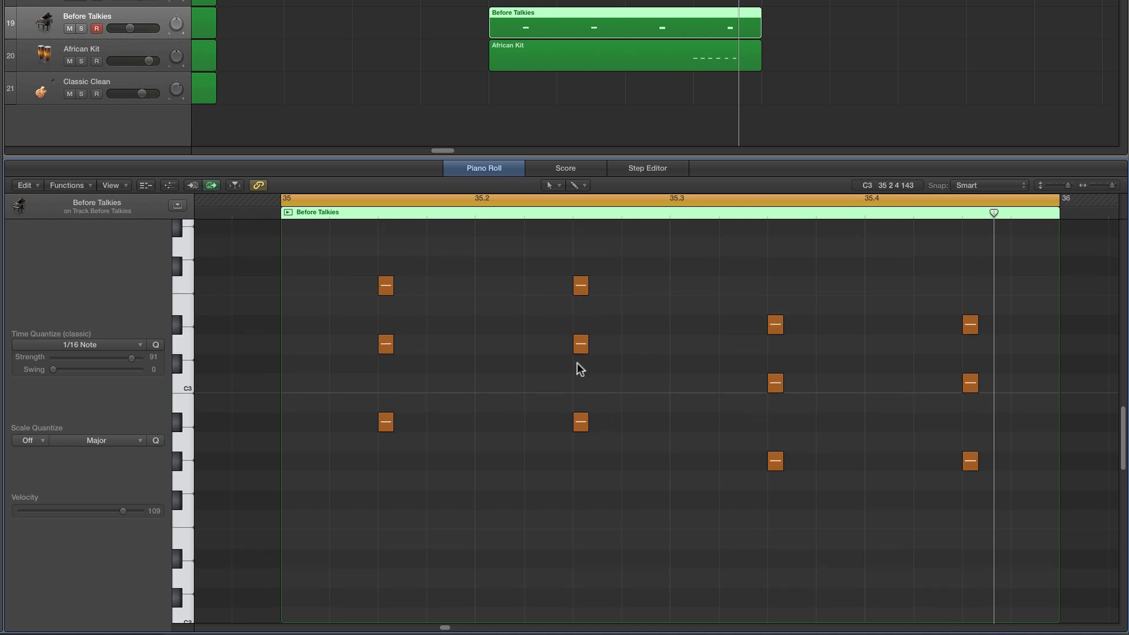
{"action": "left_click_drag", "start_coordinate": [333, 257], "coordinate": [998, 504]}
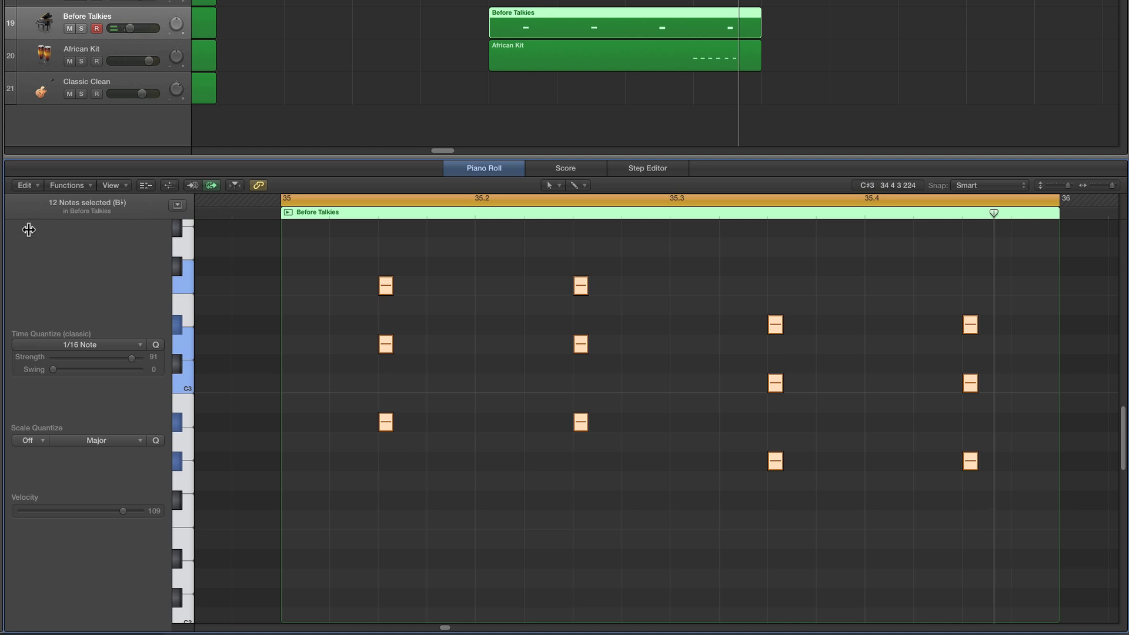
{"action": "left_click", "coordinate": [35, 186]}
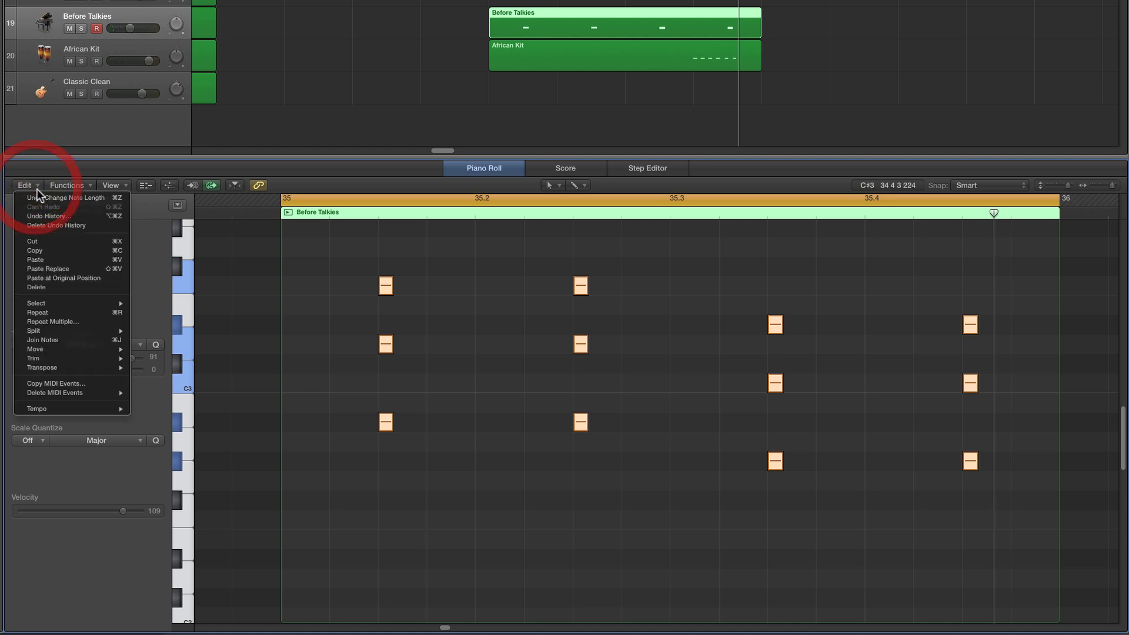
{"action": "left_click", "coordinate": [39, 251]}
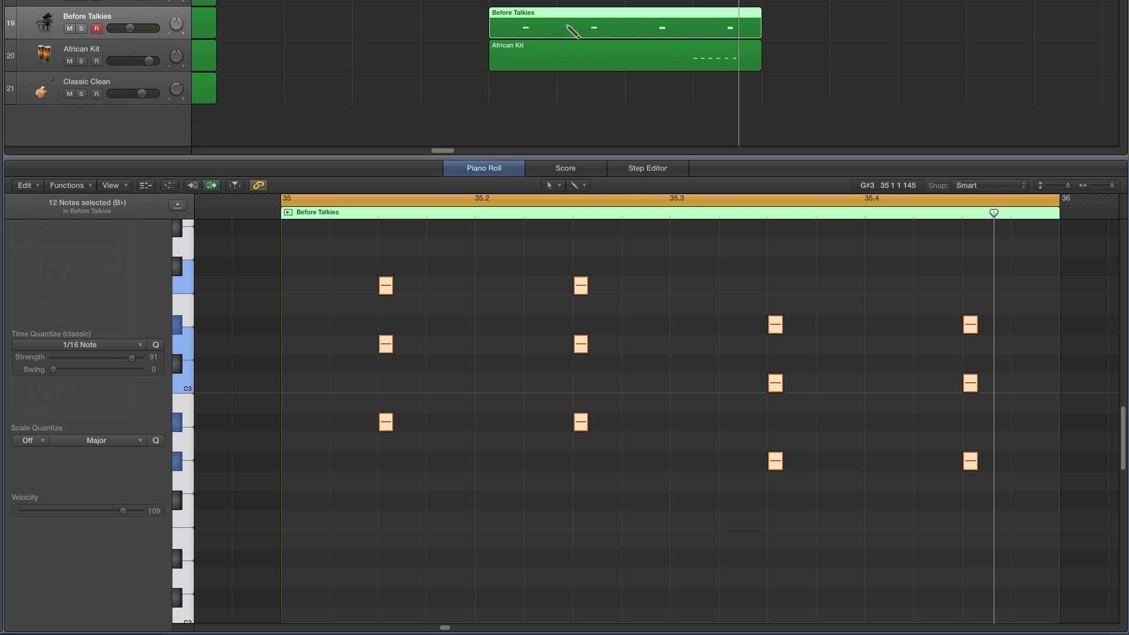
Create an empty one-bar Classic Clean region at bar 35 and paste the copied chords at their original position.
{"action": "left_click", "coordinate": [511, 97]}
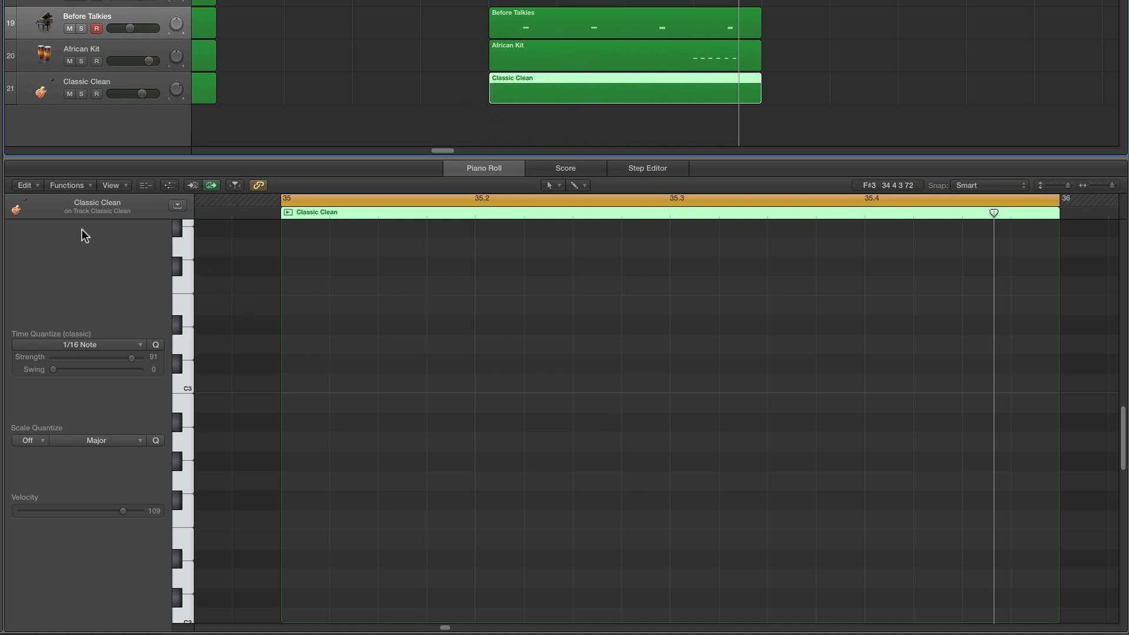
{"action": "left_click", "coordinate": [37, 185]}
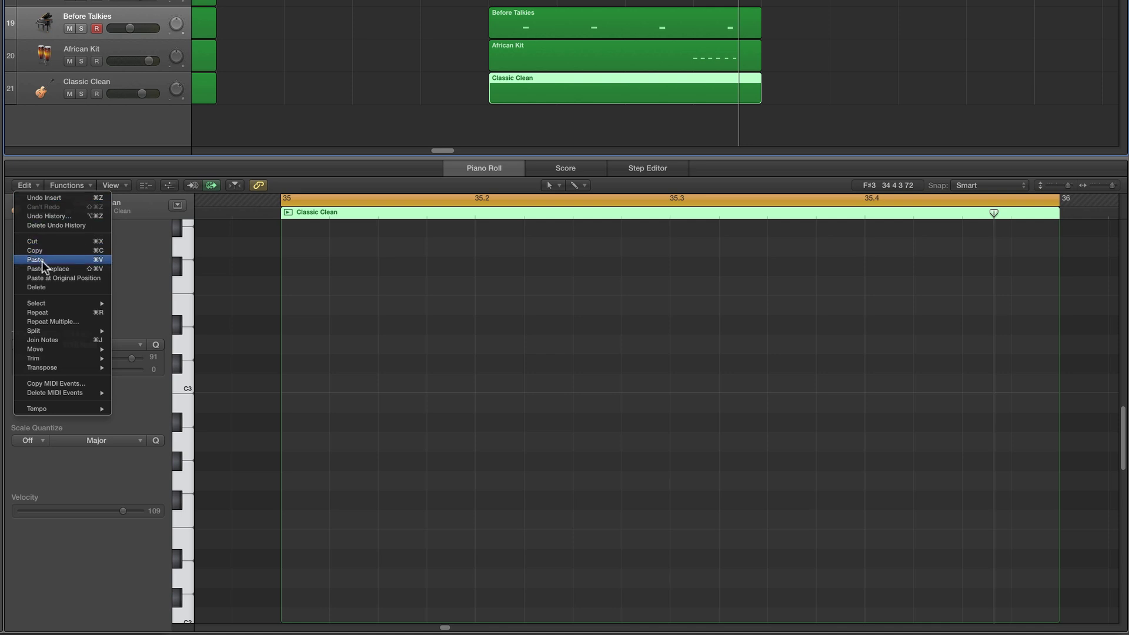
{"action": "left_click", "coordinate": [67, 278]}
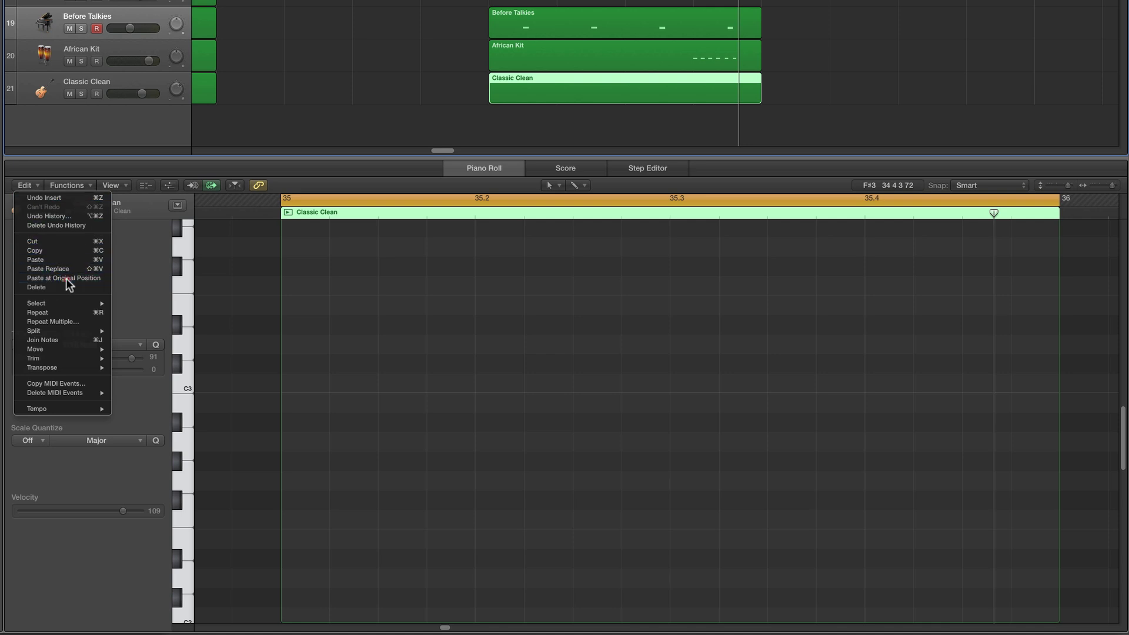
{"action": "scroll", "coordinate": [439, 366], "scroll_direction": "up", "scroll_amount": 2}
{"action": "scroll", "coordinate": [442, 367], "scroll_direction": "up", "scroll_amount": 1}
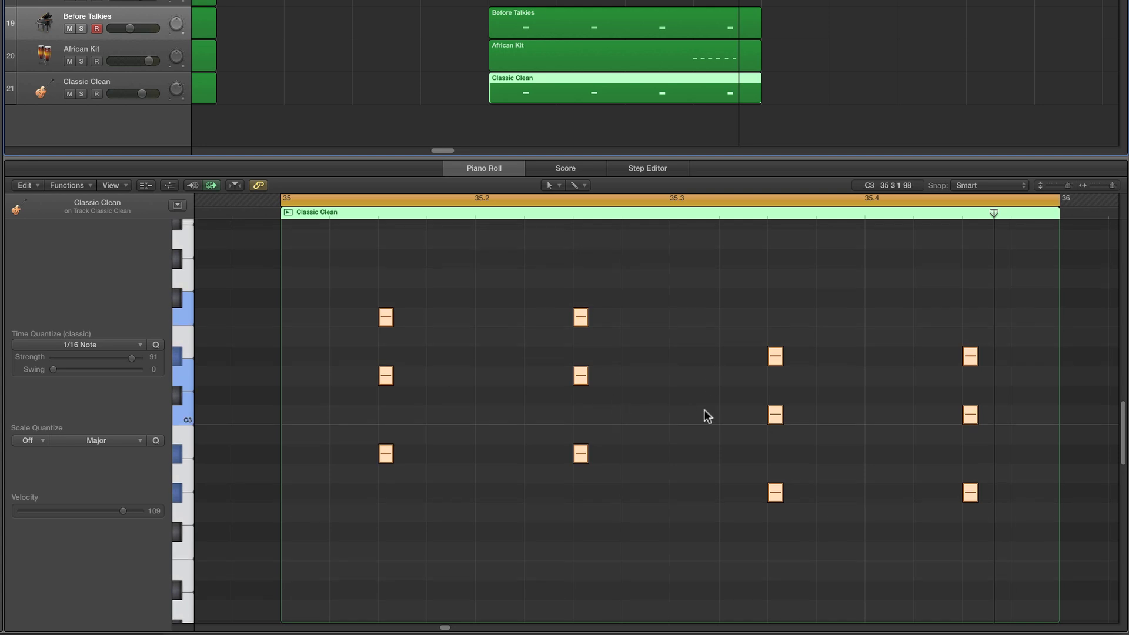
Play the loop and shorten all twelve Classic Clean guitar notes a little more.
{"action": "key", "text": "space"}
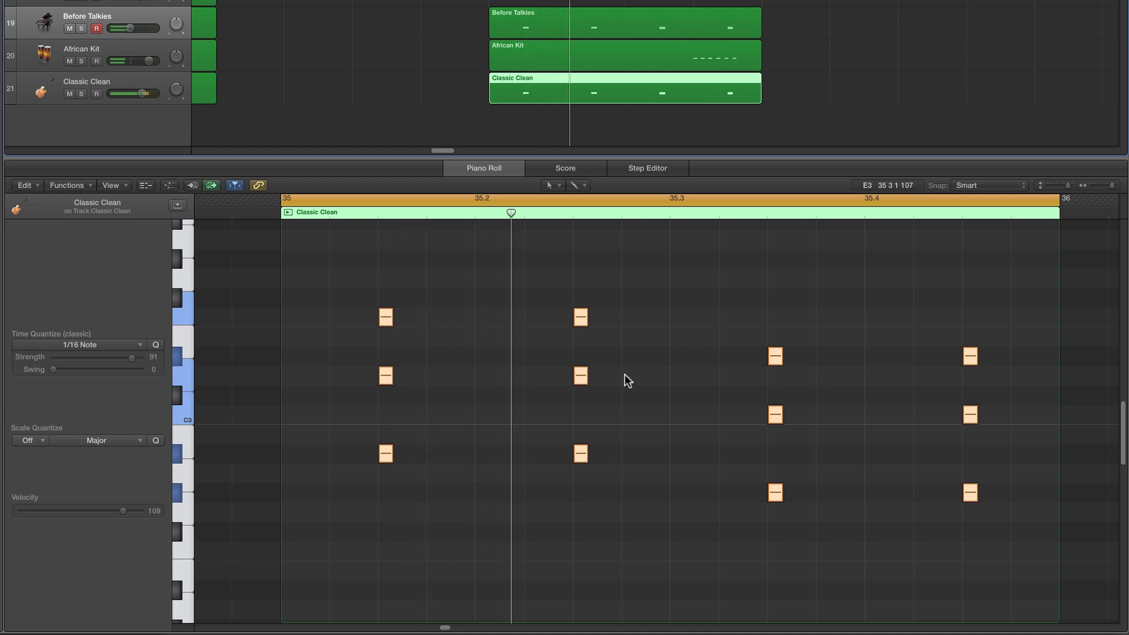
{"action": "left_click", "coordinate": [391, 459]}
{"action": "left_click_drag", "start_coordinate": [391, 459], "coordinate": [387, 459]}
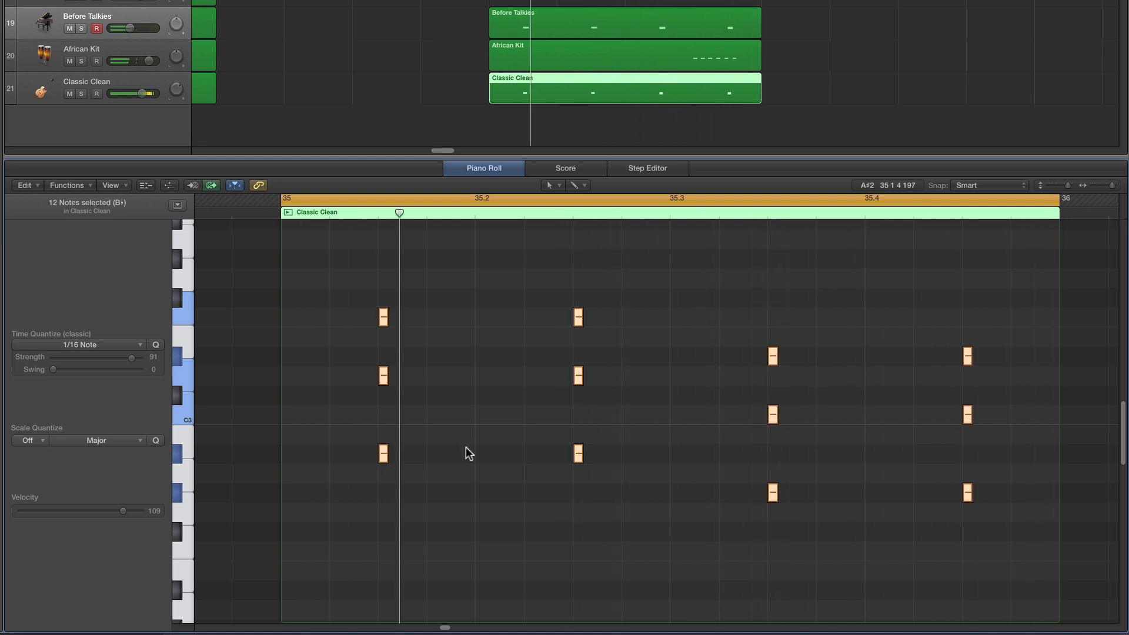
Reopen the Before Talkies region in an enlarged Piano Roll and transpose all twelve chord notes up 12 semitones.
{"action": "left_click", "coordinate": [569, 23]}
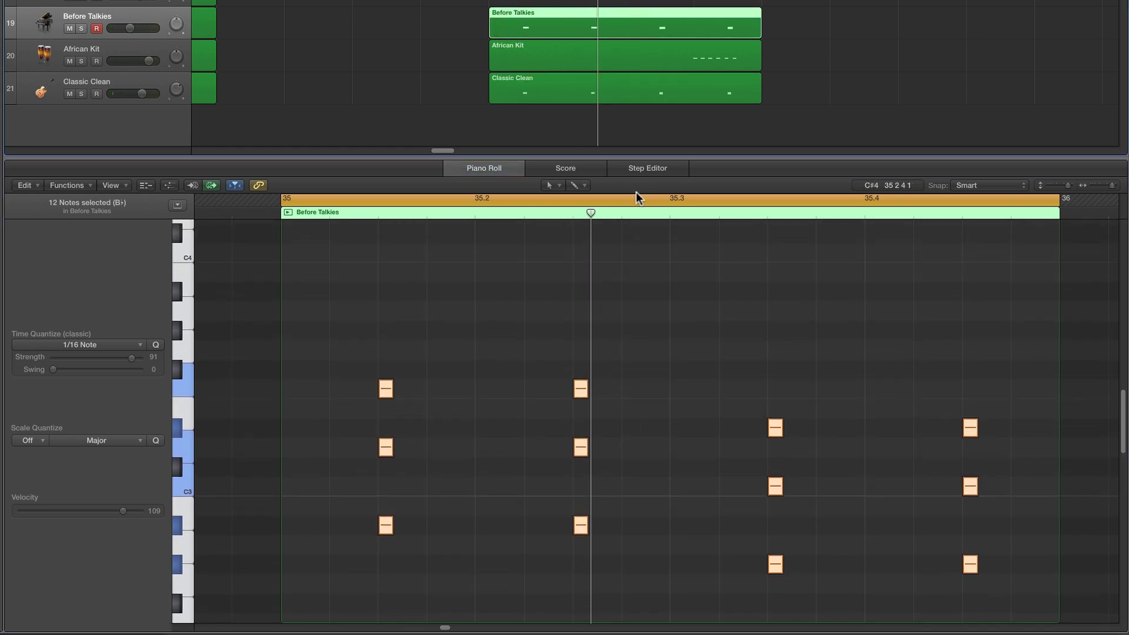
{"action": "left_click_drag", "start_coordinate": [635, 155], "coordinate": [608, 151]}
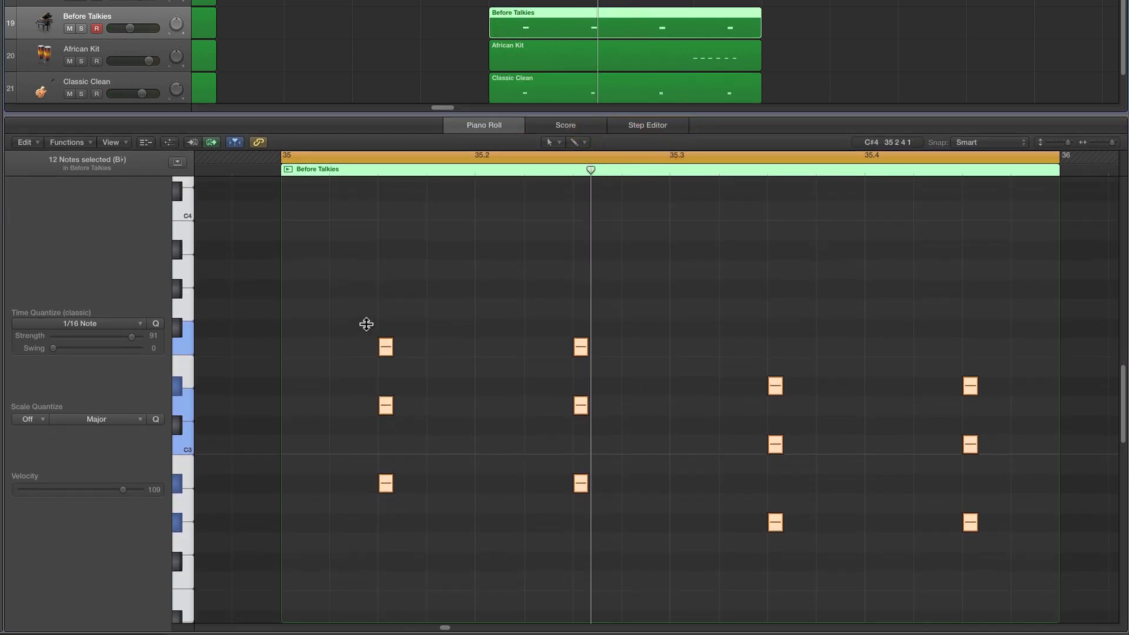
{"action": "left_click_drag", "start_coordinate": [335, 308], "coordinate": [990, 545]}
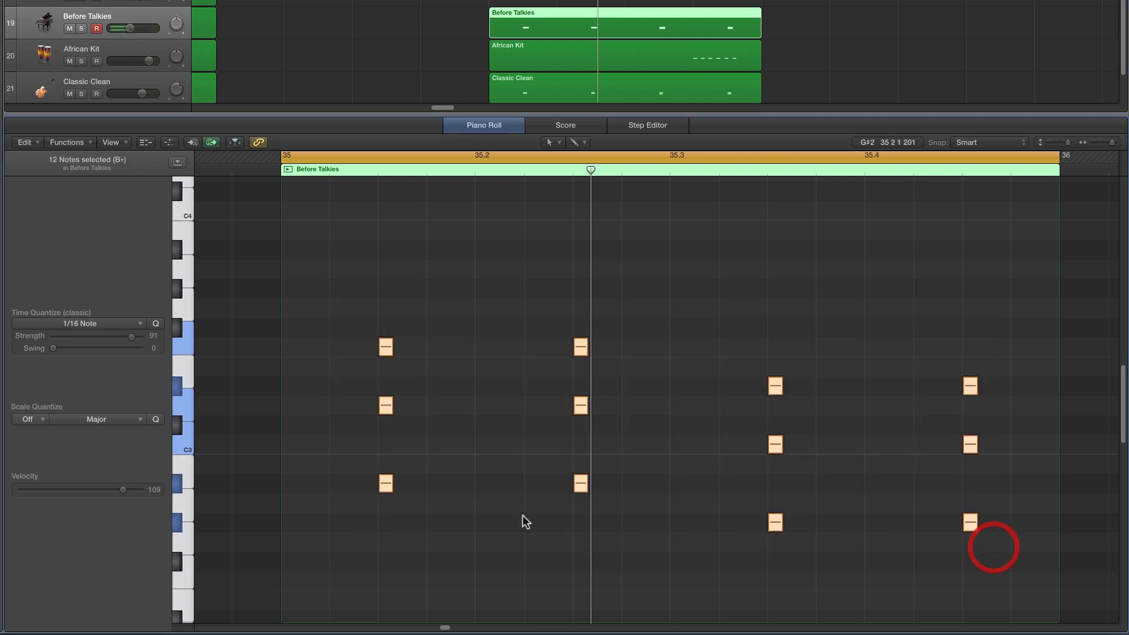
{"action": "left_click", "coordinate": [385, 484]}
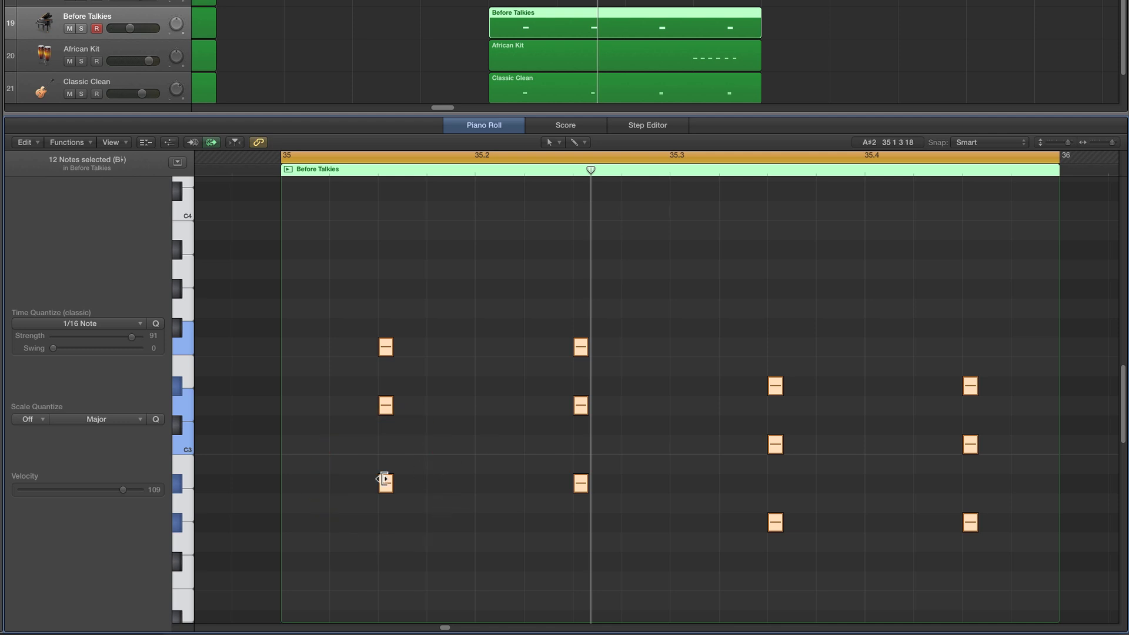
{"action": "left_click", "coordinate": [386, 483]}
{"action": "left_click_drag", "start_coordinate": [385, 484], "coordinate": [383, 290]}
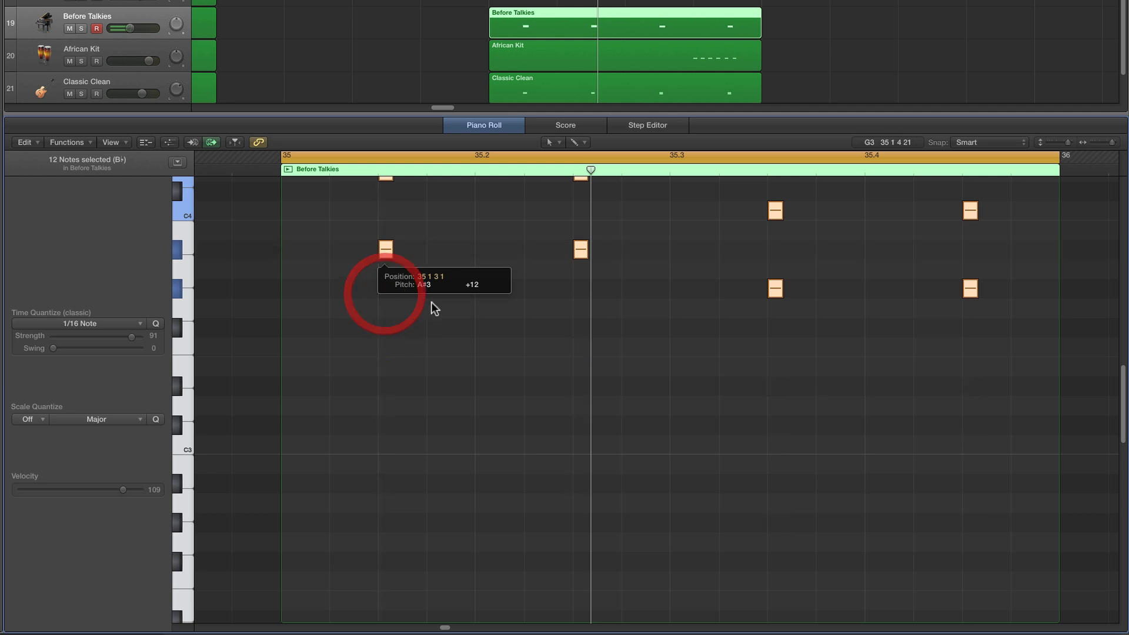
{"action": "left_click", "coordinate": [445, 320]}
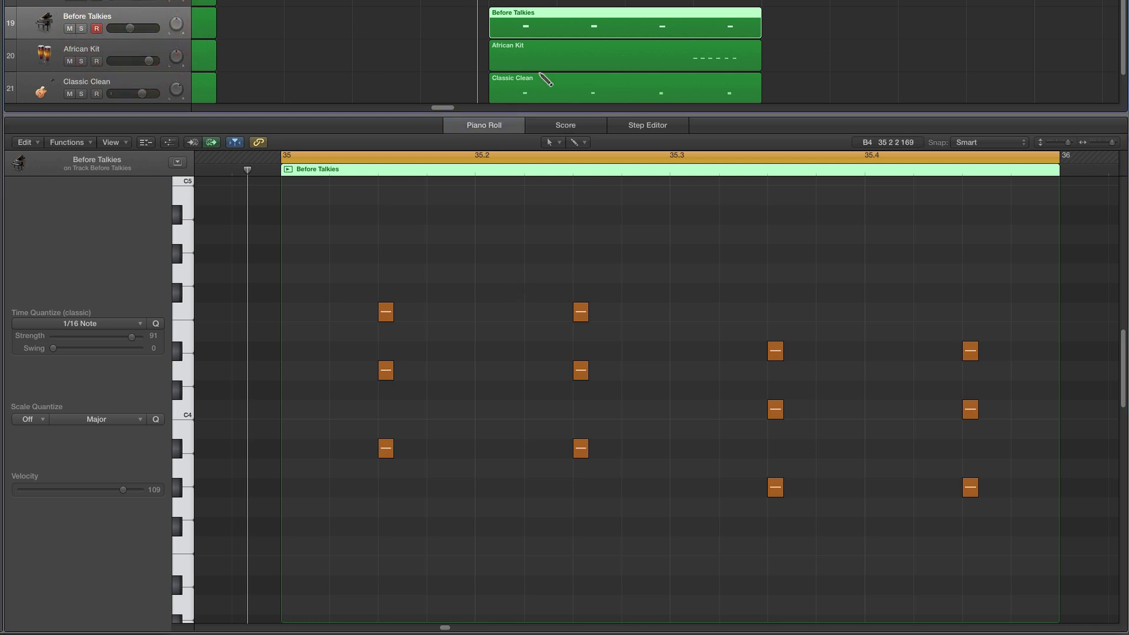
Lower the Before Talkies track volume slightly while the loop plays.
{"action": "scroll", "coordinate": [546, 79], "scroll_direction": "down", "scroll_amount": 1}
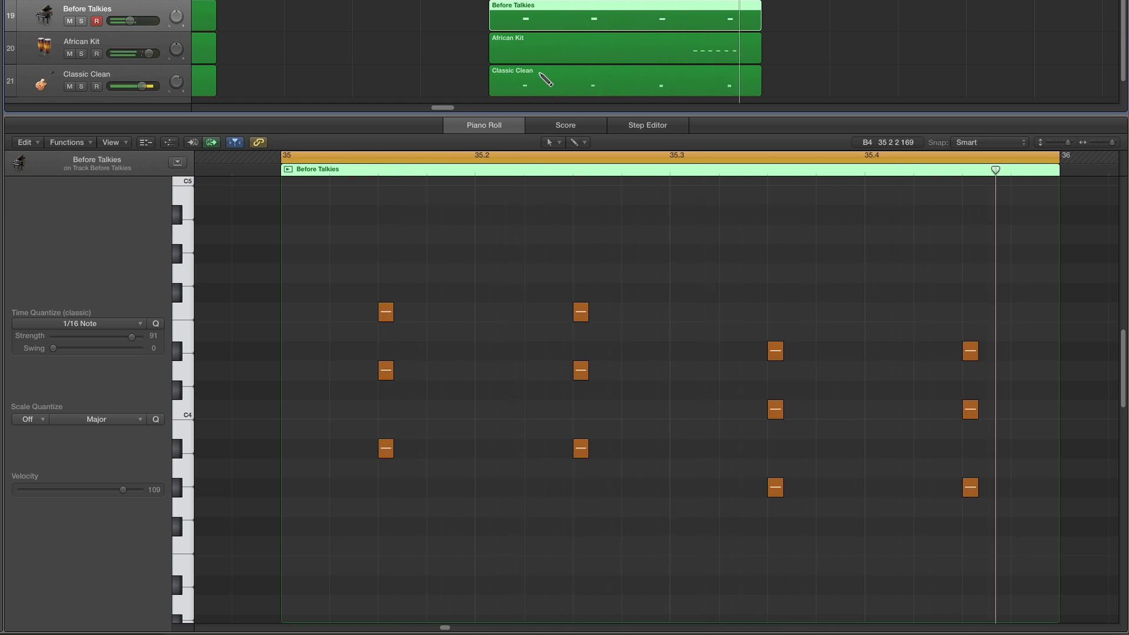
{"action": "left_click", "coordinate": [128, 21]}
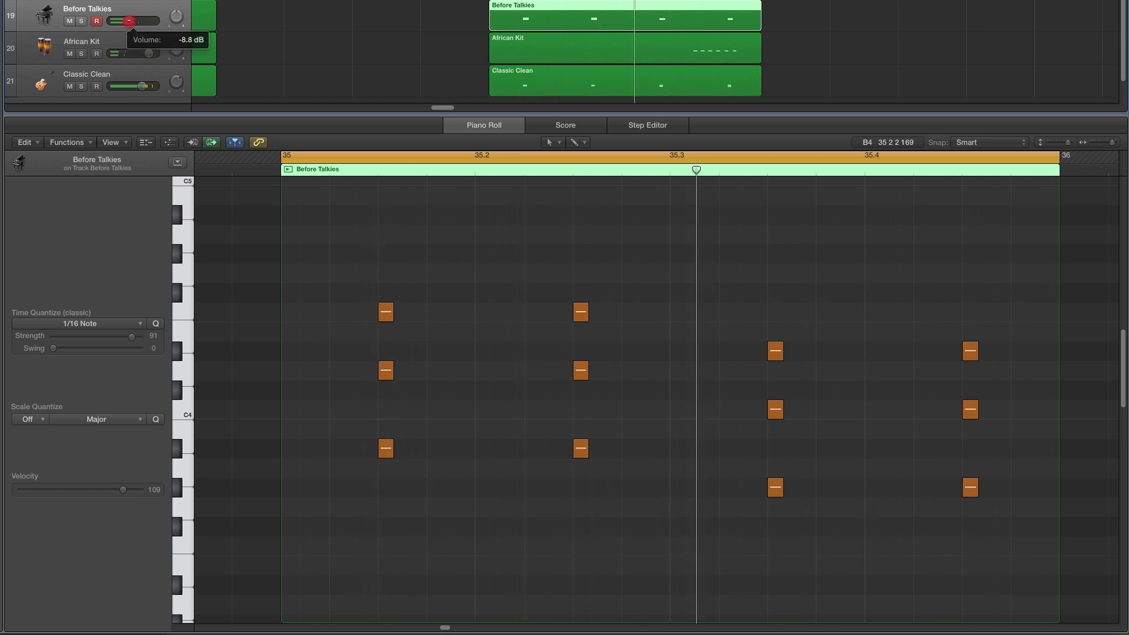
{"action": "left_click_drag", "start_coordinate": [129, 21], "coordinate": [127, 20]}
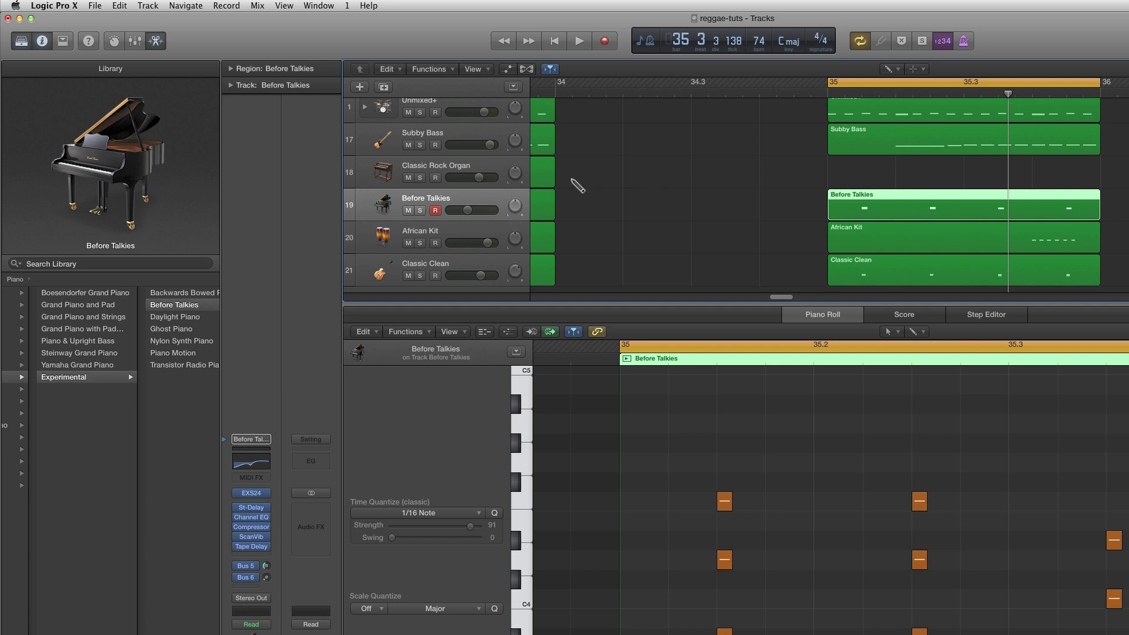
Select the Classic Rock Organ track and locate its patch in the Library under Legacy, GarageBand, Organs.
{"action": "left_click", "coordinate": [456, 165]}
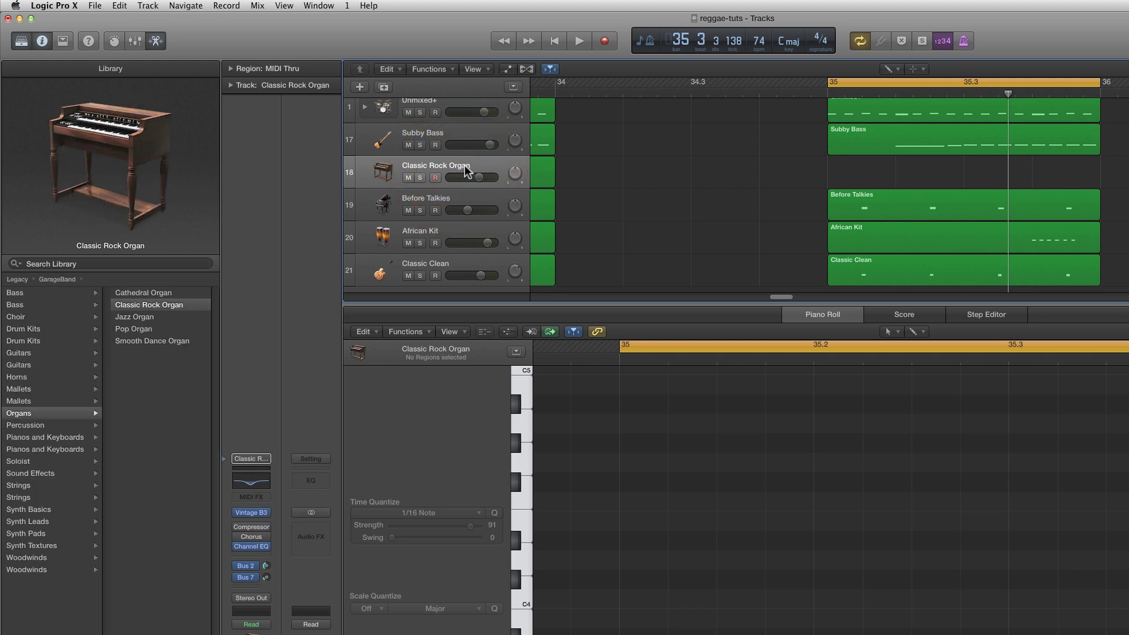
{"action": "scroll", "coordinate": [73, 438], "scroll_direction": "left", "scroll_amount": 5}
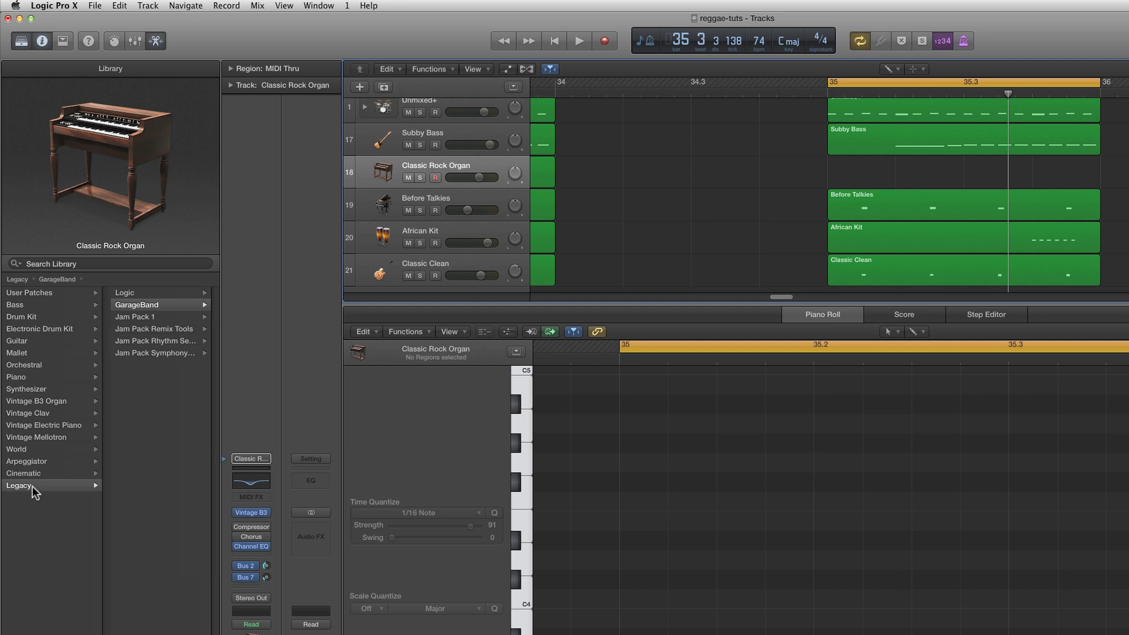
{"action": "left_click", "coordinate": [136, 305]}
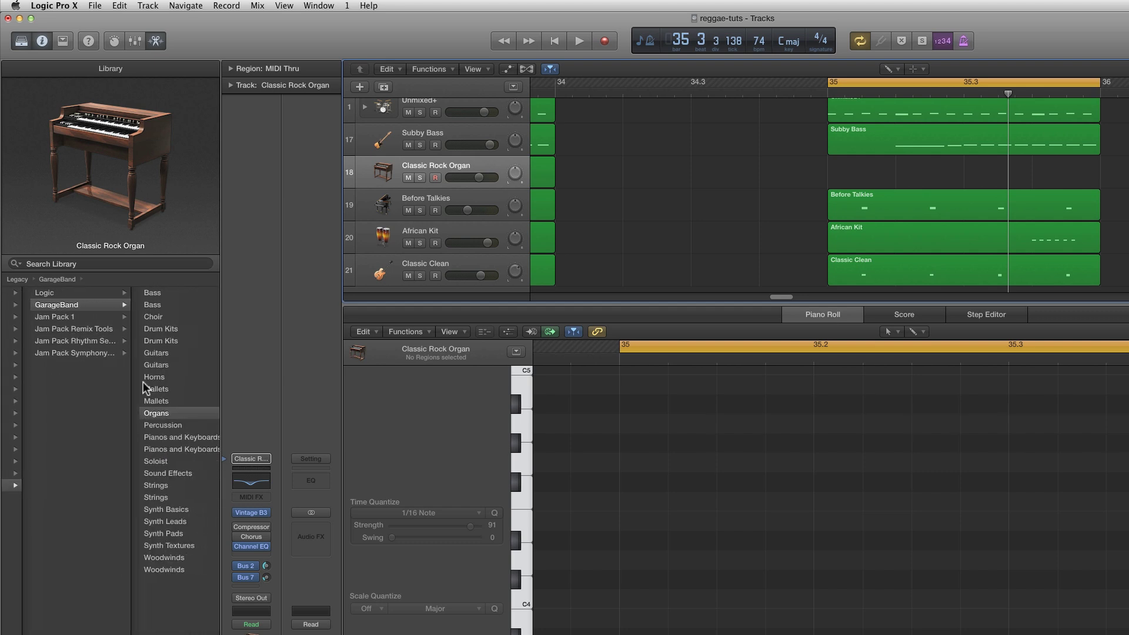
{"action": "left_click", "coordinate": [168, 415]}
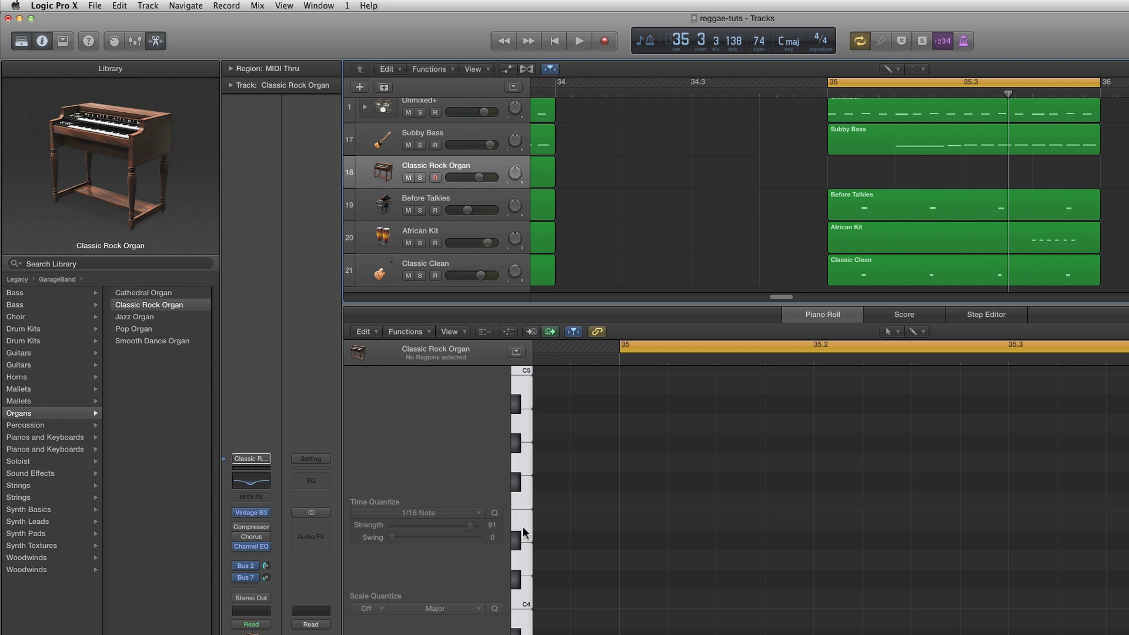
Audition a few Classic Rock Organ notes on the keyboard and create an empty one-bar region at bar 35 on its track.
{"action": "left_click", "coordinate": [521, 563]}
{"action": "left_click", "coordinate": [524, 593]}
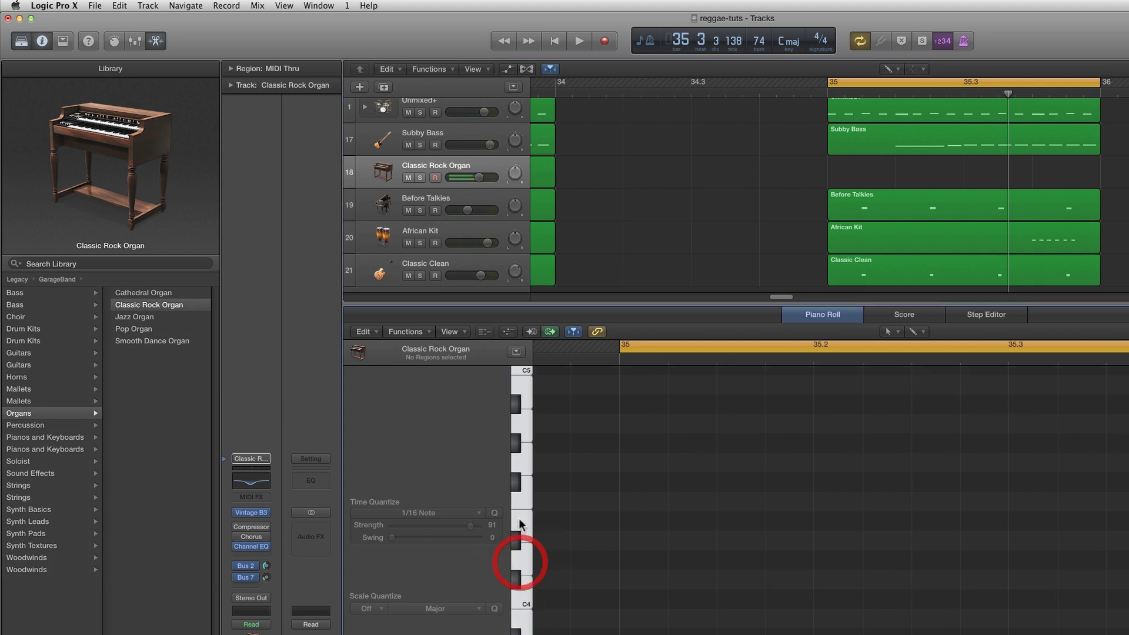
{"action": "left_click", "coordinate": [523, 463]}
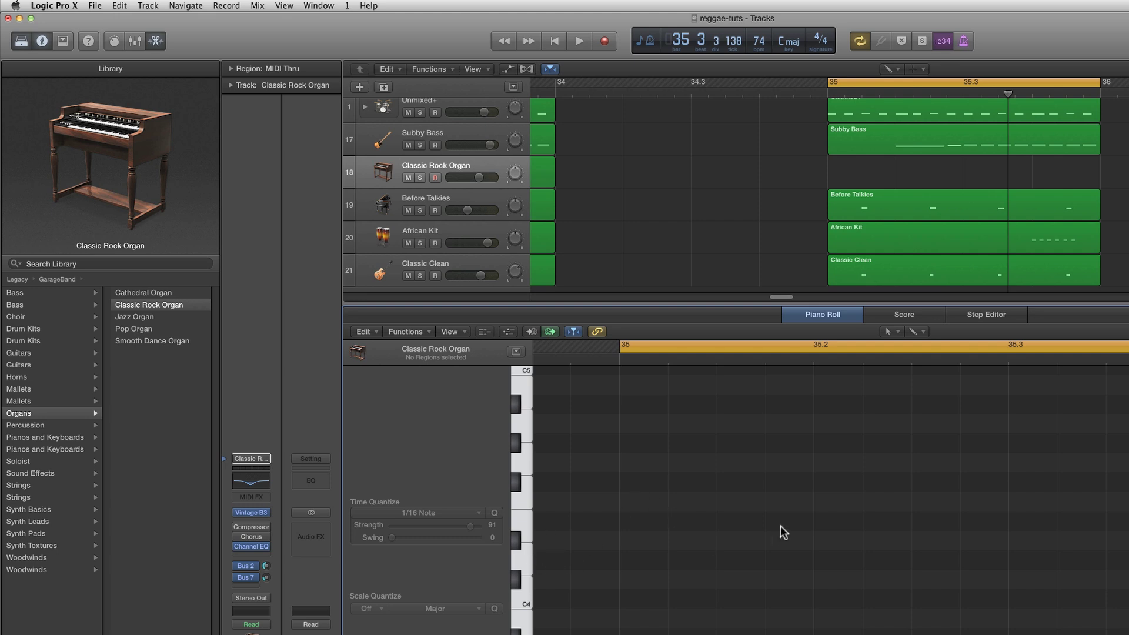
{"action": "left_click", "coordinate": [859, 177]}
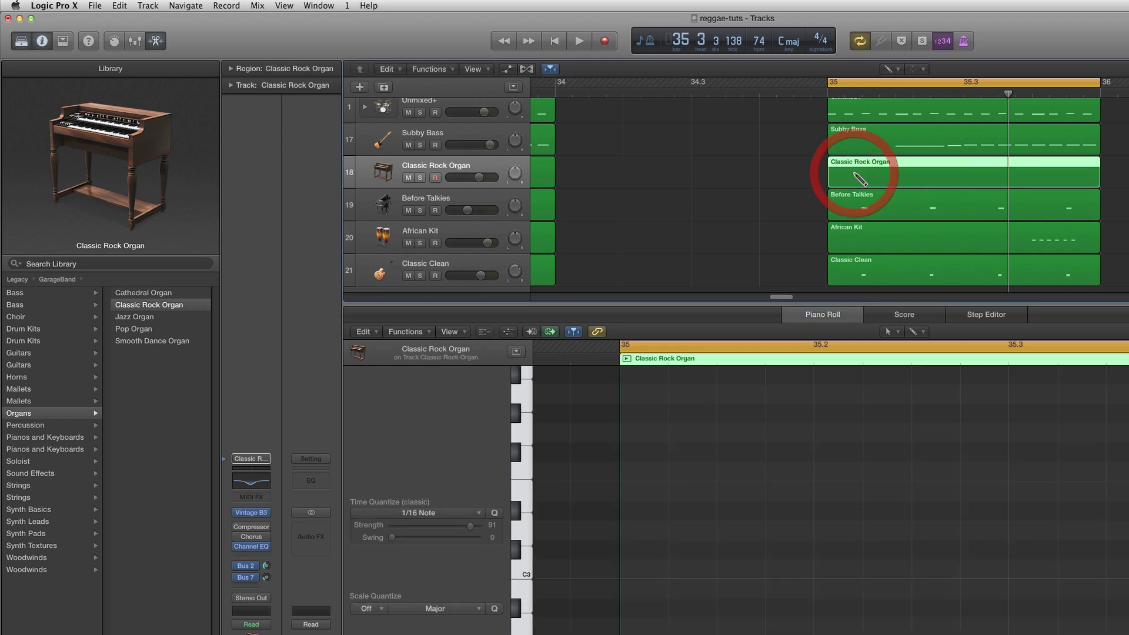
Audition Classic Rock Organ pitches on the Piano Roll keyboard up to A#4 to find a starting note.
{"action": "scroll", "coordinate": [538, 364], "scroll_direction": "up", "scroll_amount": 3}
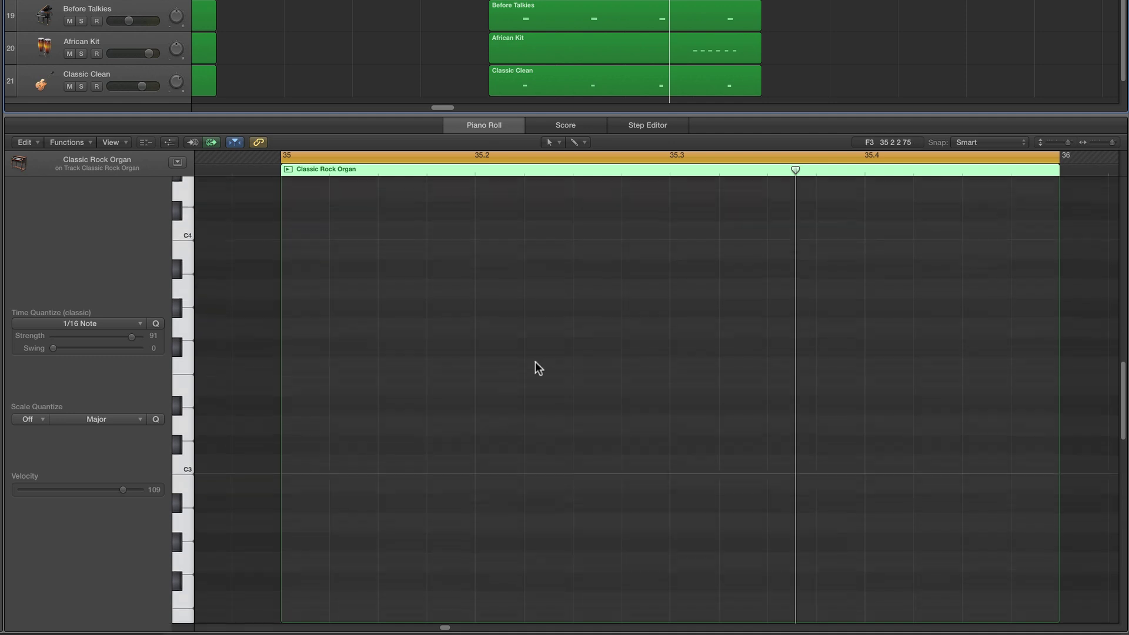
{"action": "key", "text": "space"}
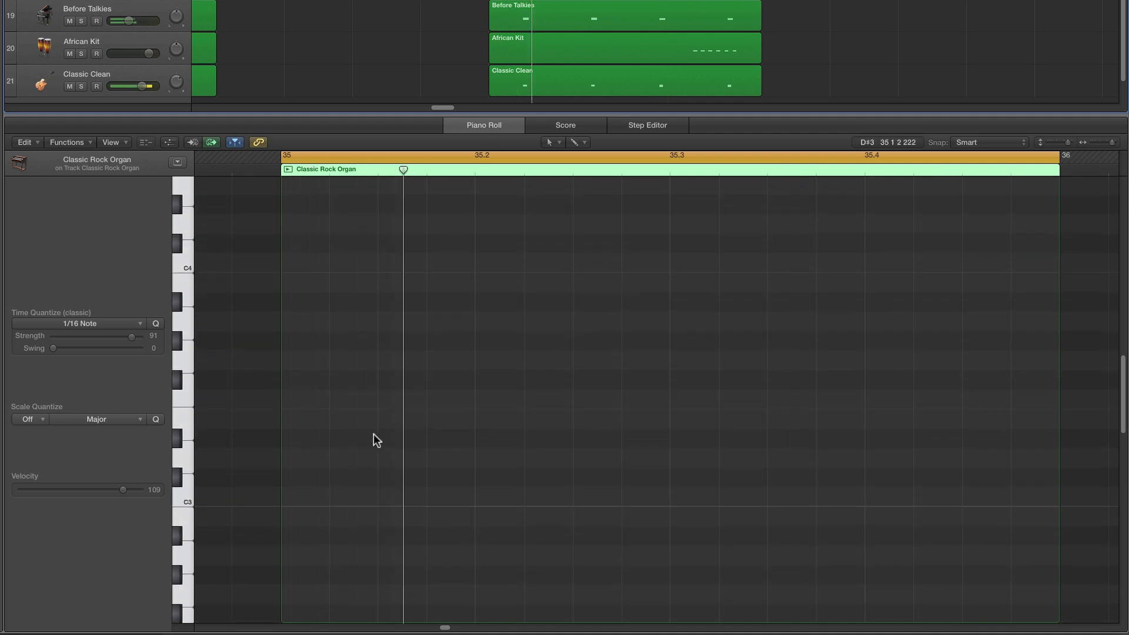
{"action": "left_click", "coordinate": [185, 357]}
{"action": "scroll", "coordinate": [186, 341], "scroll_direction": "up", "scroll_amount": 3}
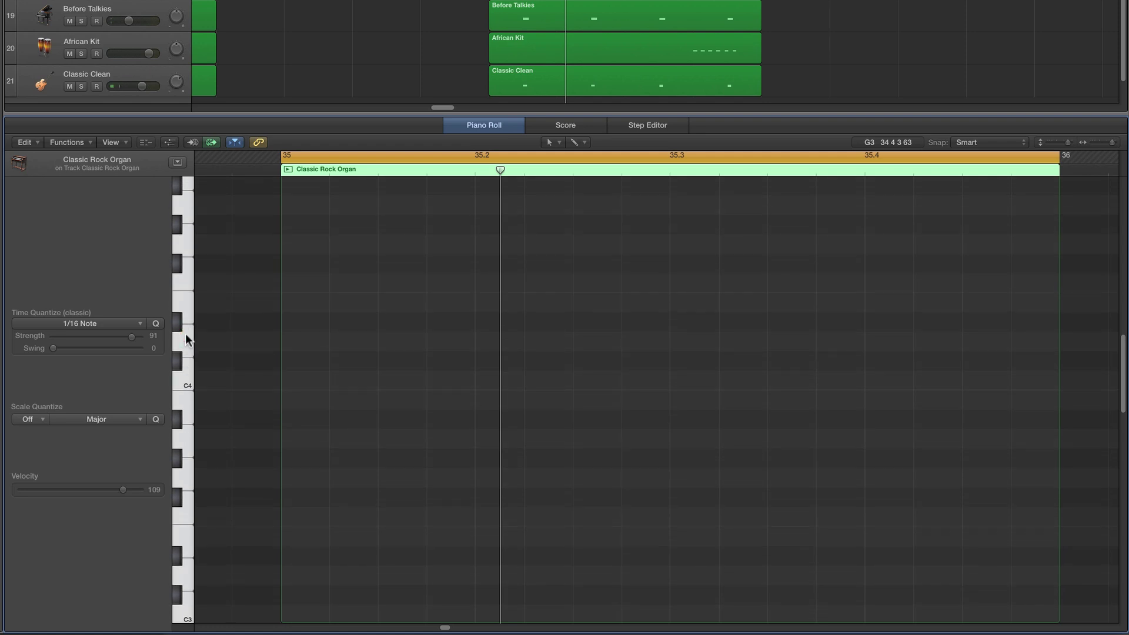
{"action": "left_click", "coordinate": [184, 271]}
{"action": "scroll", "coordinate": [182, 344], "scroll_direction": "up", "scroll_amount": 3}
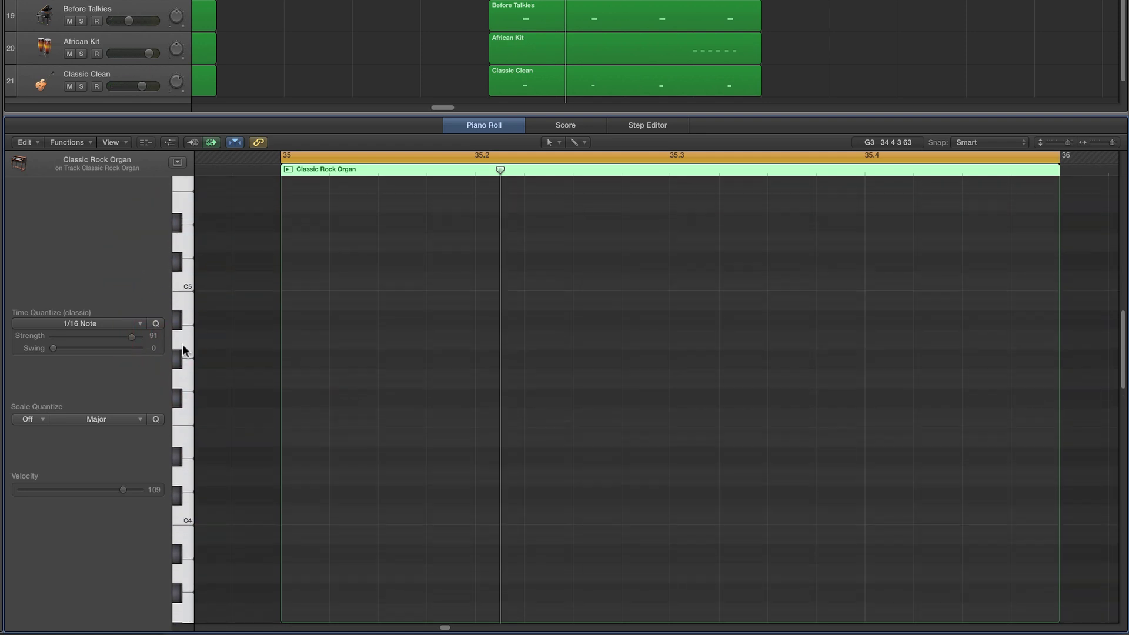
{"action": "left_click", "coordinate": [182, 343]}
{"action": "left_click", "coordinate": [186, 315]}
{"action": "left_click", "coordinate": [177, 320]}
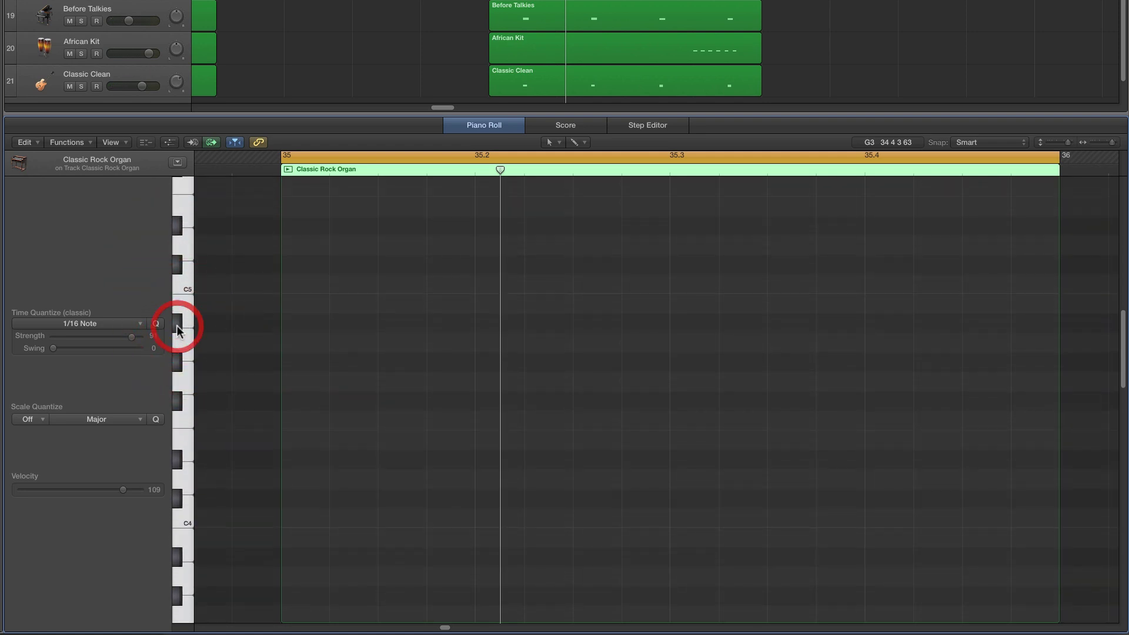
{"action": "left_click", "coordinate": [178, 328]}
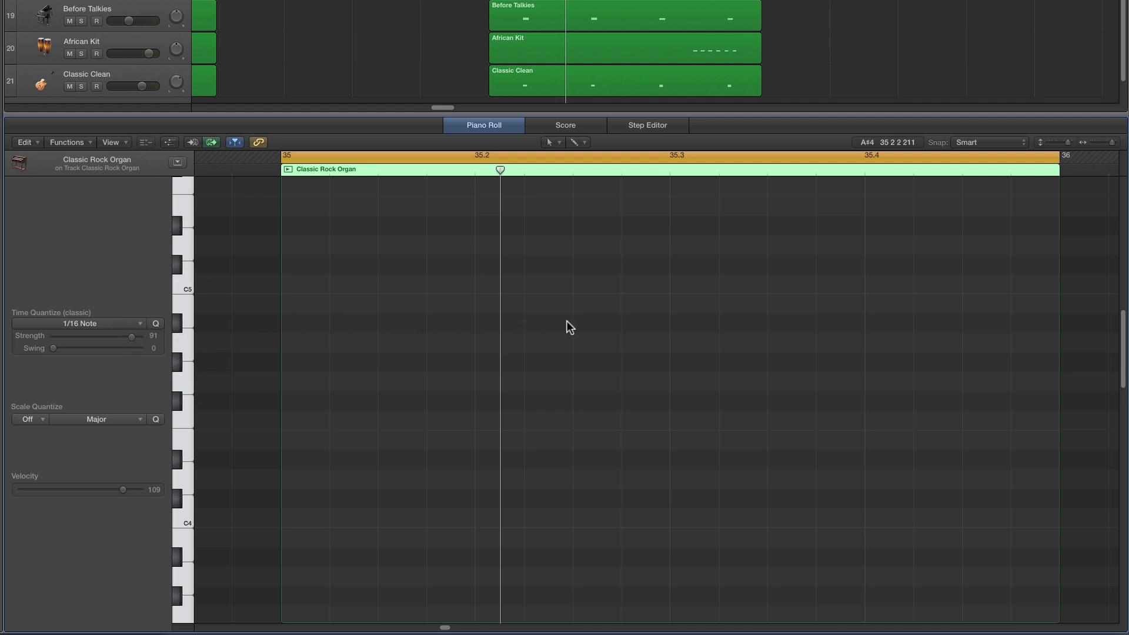
Draw a short A#4 organ note at 35.2.3 with the Pencil tool and set its velocity to 105.
{"action": "left_click", "coordinate": [553, 142]}
{"action": "left_click", "coordinate": [562, 174]}
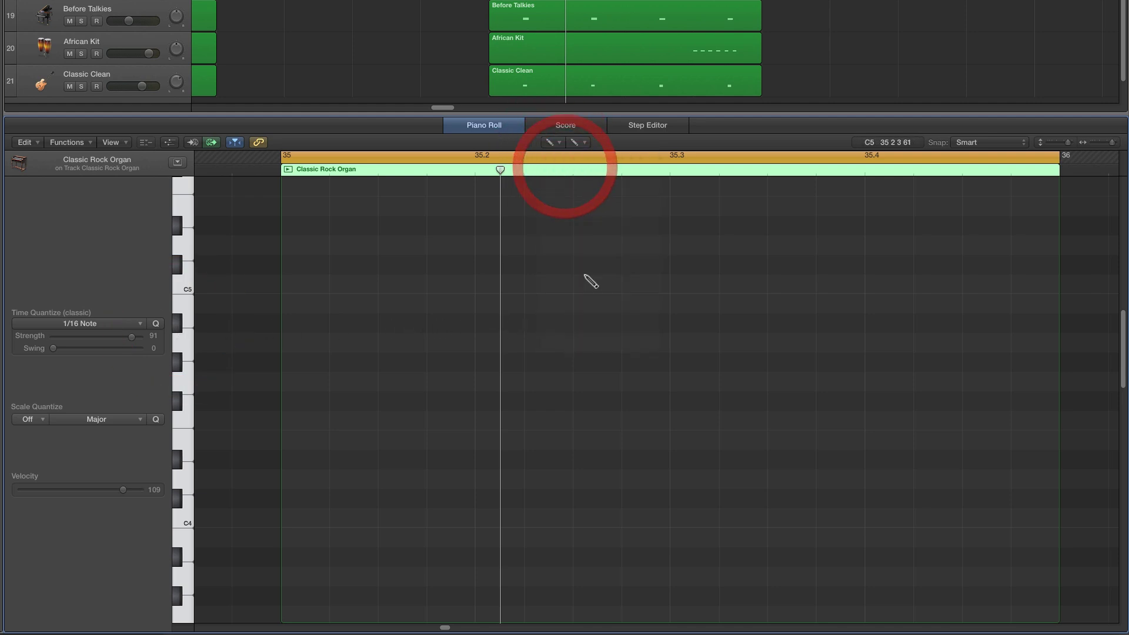
{"action": "left_click", "coordinate": [582, 321]}
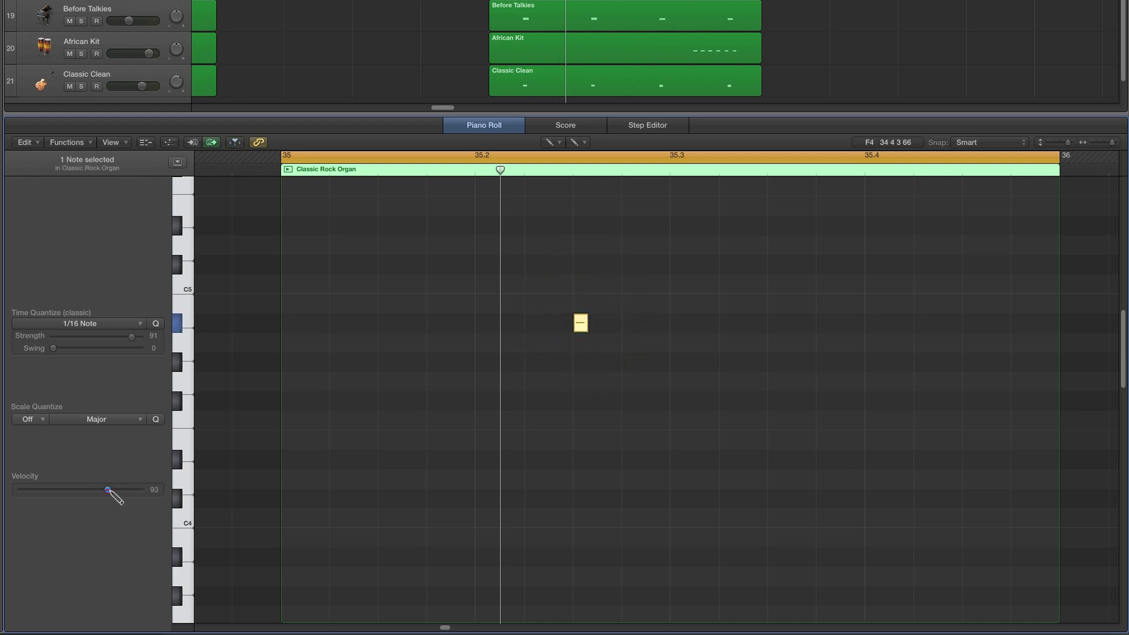
{"action": "key", "text": "space"}
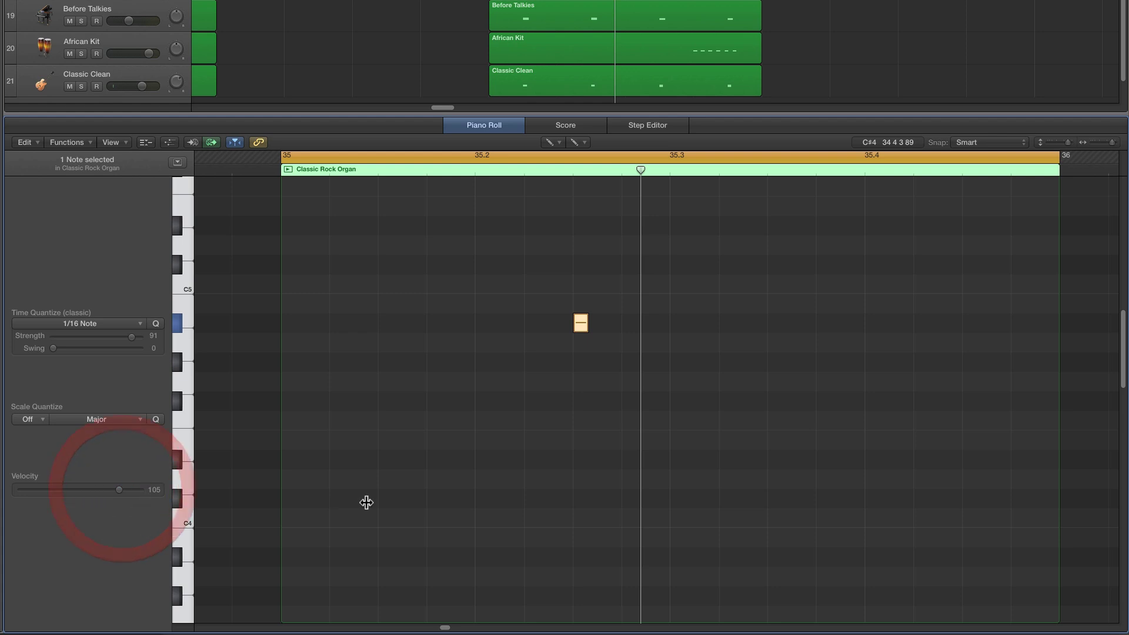
Adjust the Classic Rock Organ track volume to +0.6 dB and play the loop to check the level.
{"action": "key", "text": "space"}
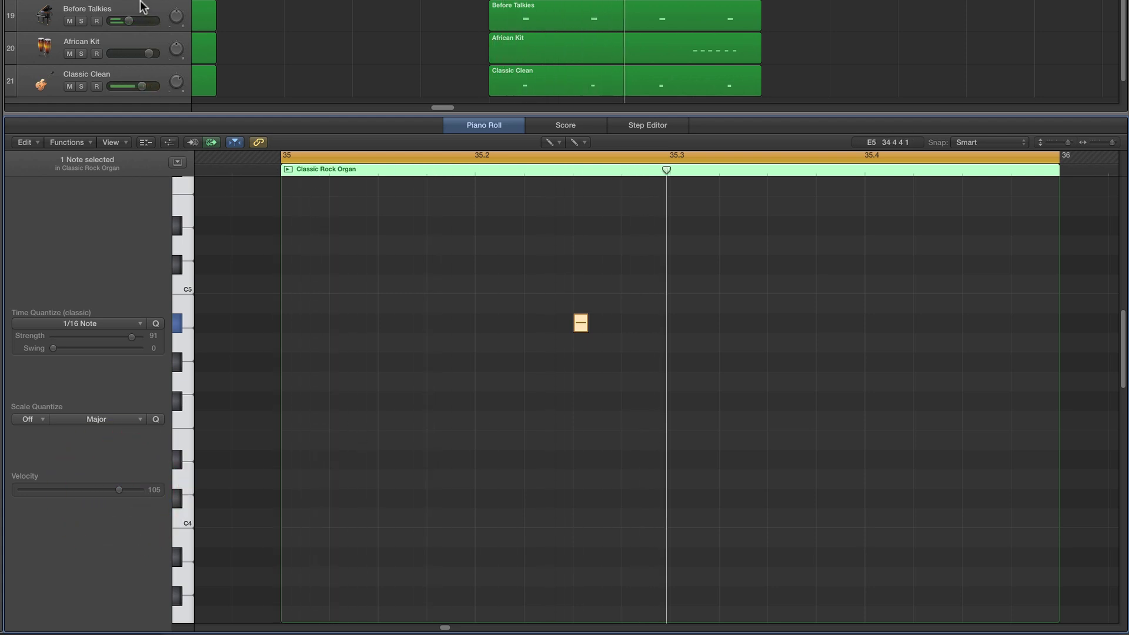
{"action": "left_click", "coordinate": [128, 20]}
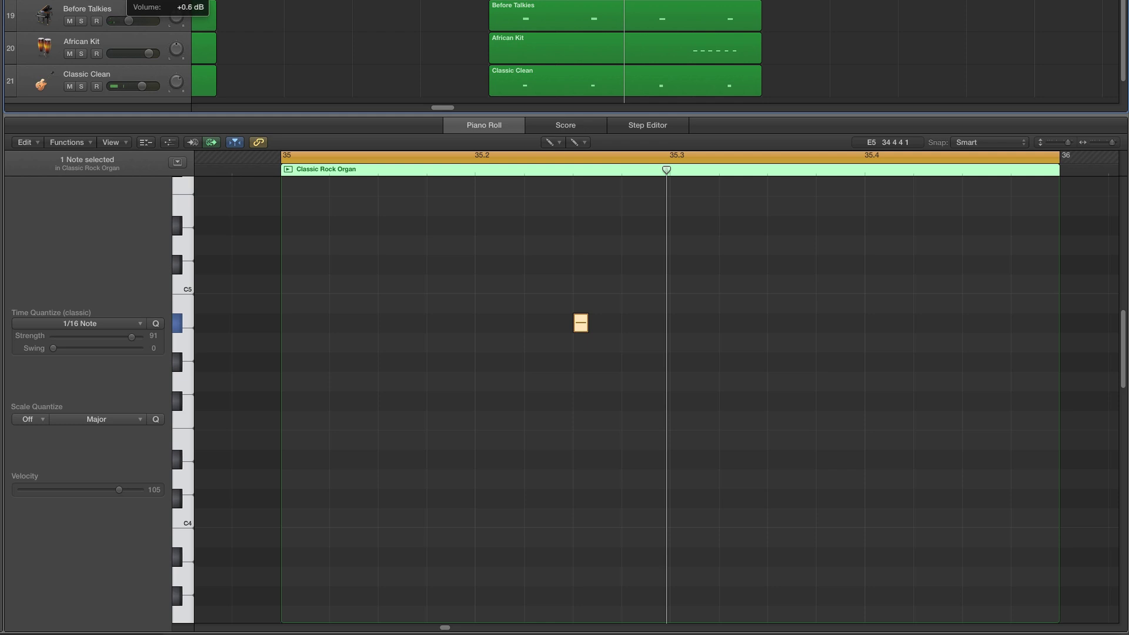
{"action": "key", "text": "space"}
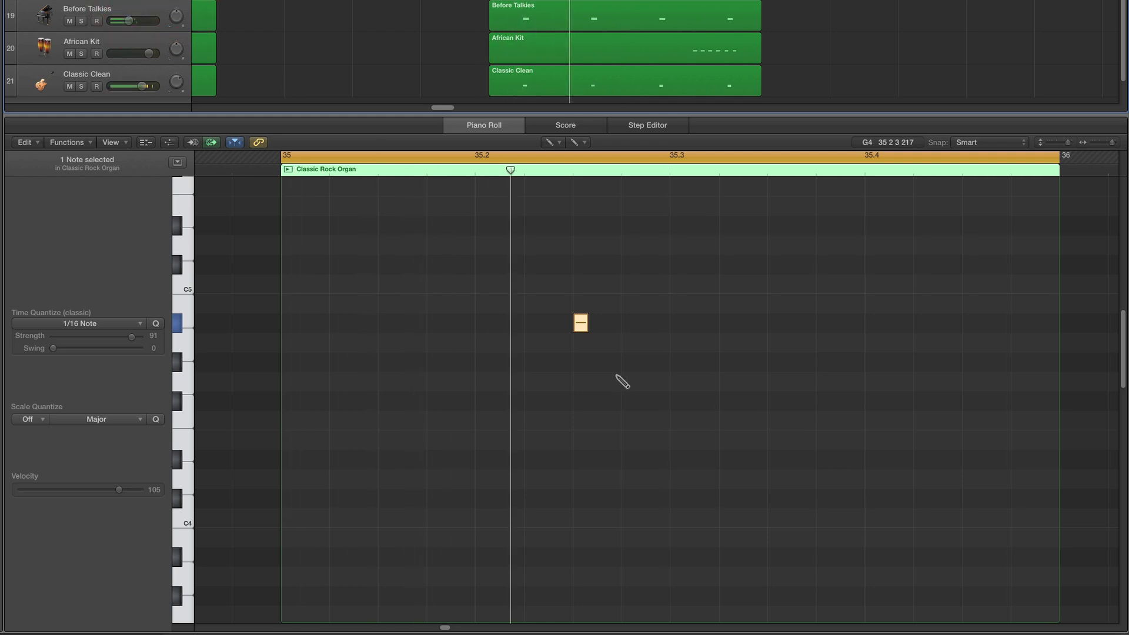
Move the organ note up one octave to A#5 and play the loop.
{"action": "left_click", "coordinate": [582, 325]}
{"action": "scroll", "coordinate": [585, 328], "scroll_direction": "up", "scroll_amount": 3}
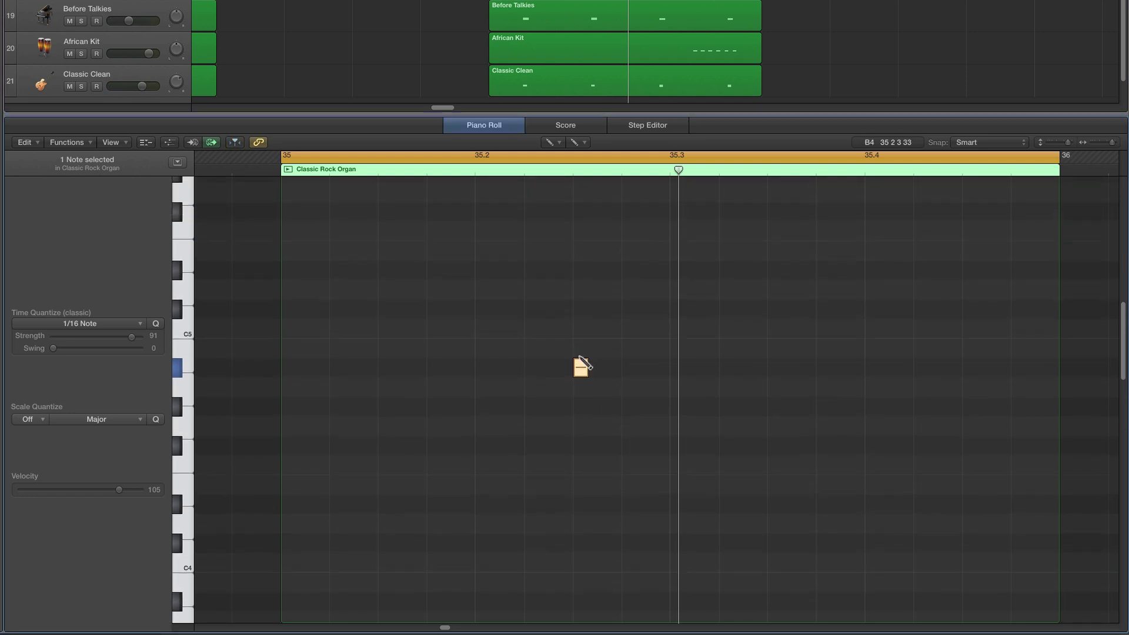
{"action": "scroll", "coordinate": [581, 367], "scroll_direction": "up", "scroll_amount": 3}
{"action": "left_click_drag", "start_coordinate": [582, 423], "coordinate": [580, 242]}
{"action": "scroll", "coordinate": [623, 273], "scroll_direction": "up", "scroll_amount": 2}
{"action": "key", "text": "space"}
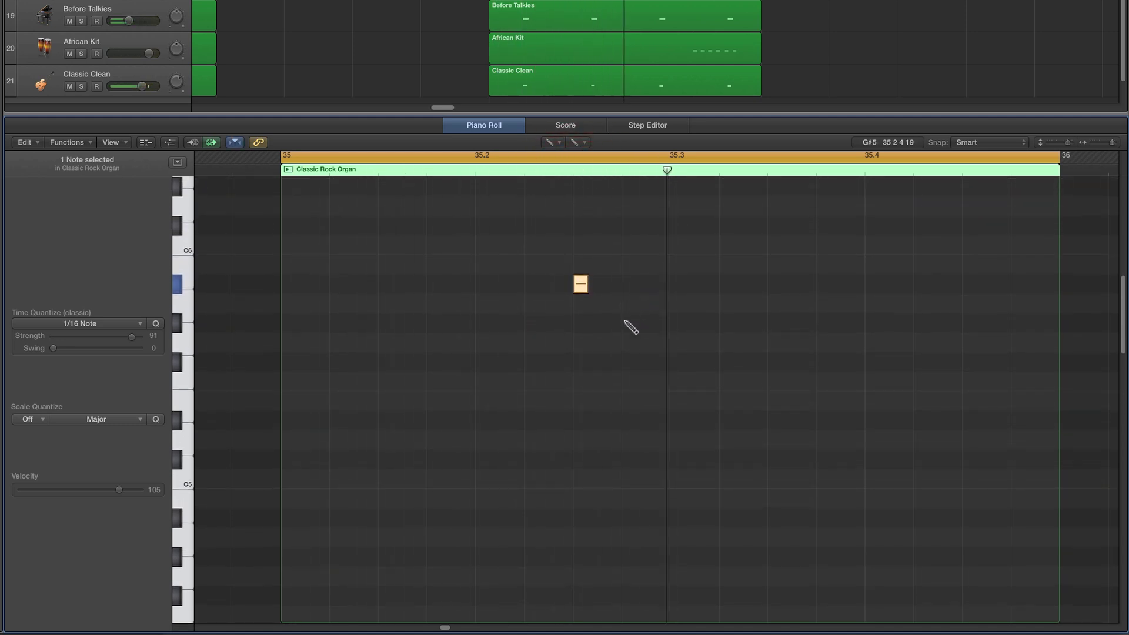
Add a short G#5 organ note at 35.2.4 and audition it with the A#5 note in the loop.
{"action": "left_click", "coordinate": [627, 323]}
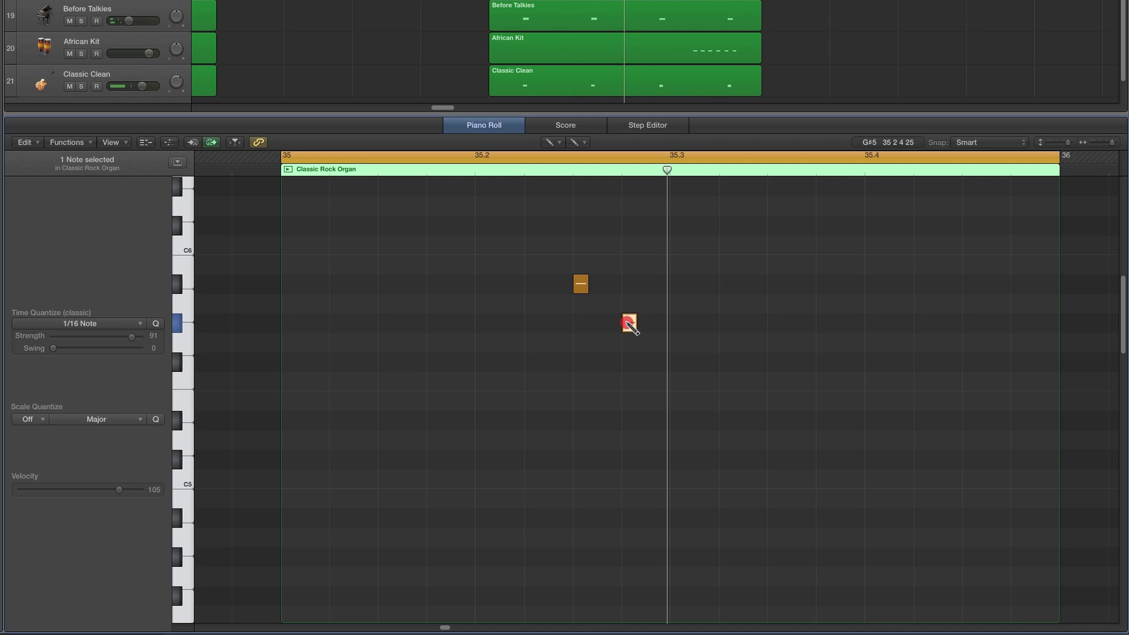
{"action": "left_click", "coordinate": [581, 285]}
{"action": "left_click", "coordinate": [627, 323]}
{"action": "key", "text": "space"}
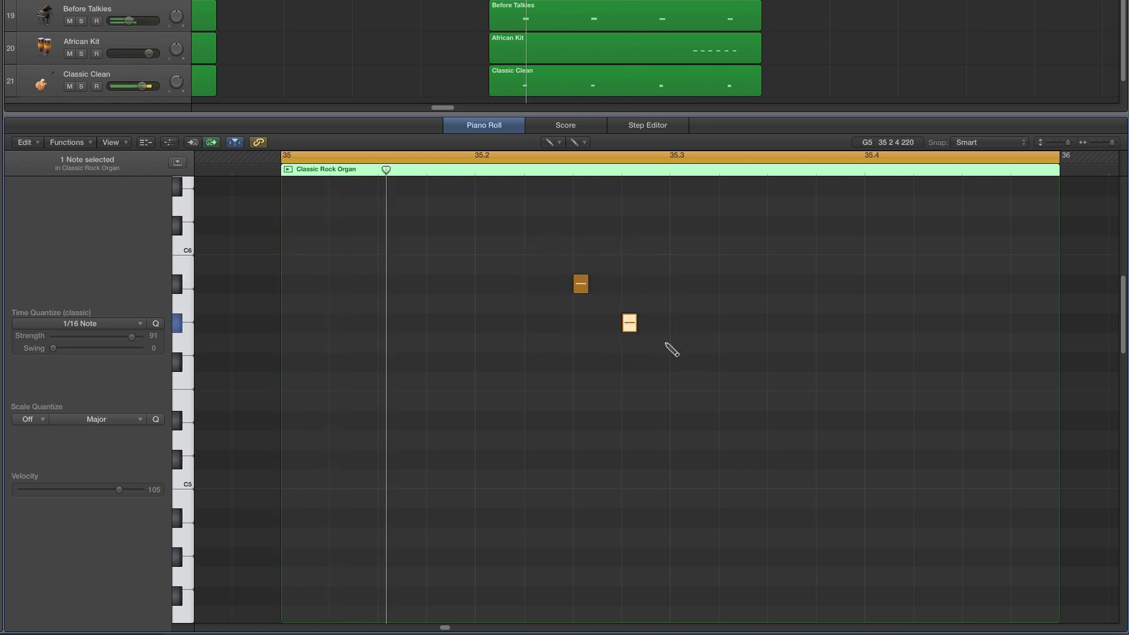
Add a short G#5 organ note at 35.2.2, before the A#5 note, and audition the three-note phrase.
{"action": "left_click", "coordinate": [532, 323]}
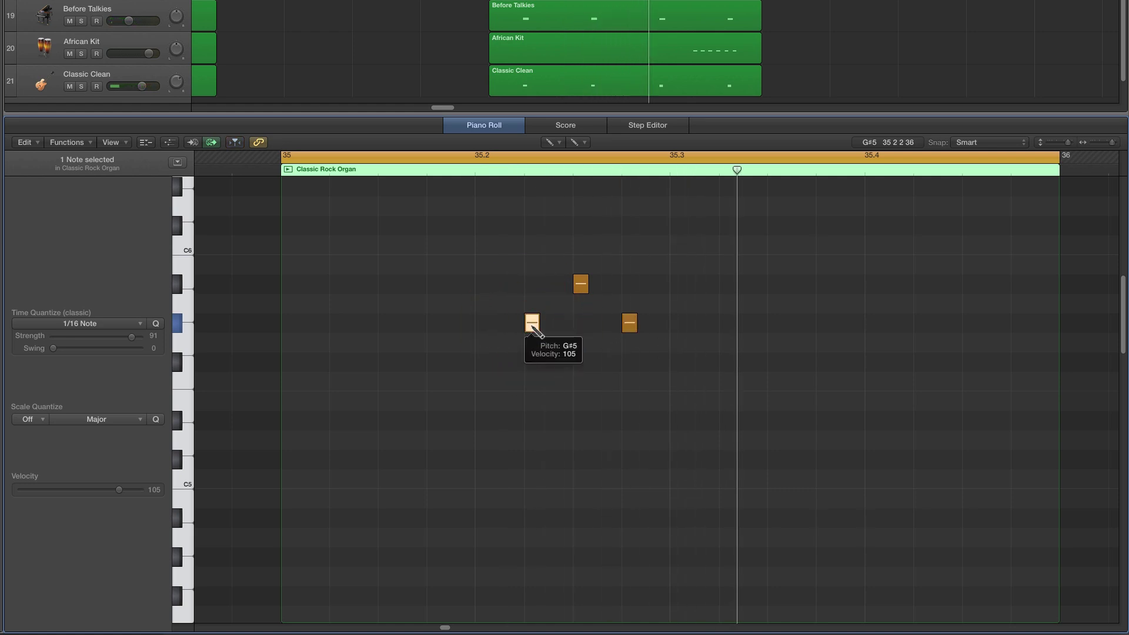
{"action": "left_click", "coordinate": [532, 323]}
{"action": "left_click", "coordinate": [583, 285]}
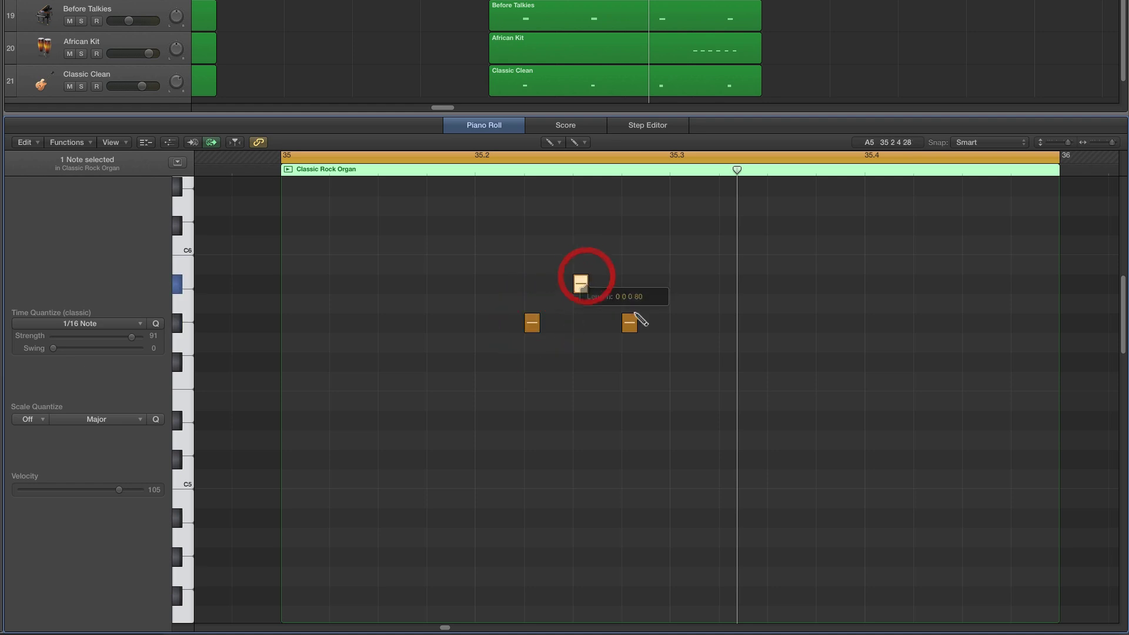
{"action": "left_click", "coordinate": [629, 323]}
{"action": "key", "text": "space"}
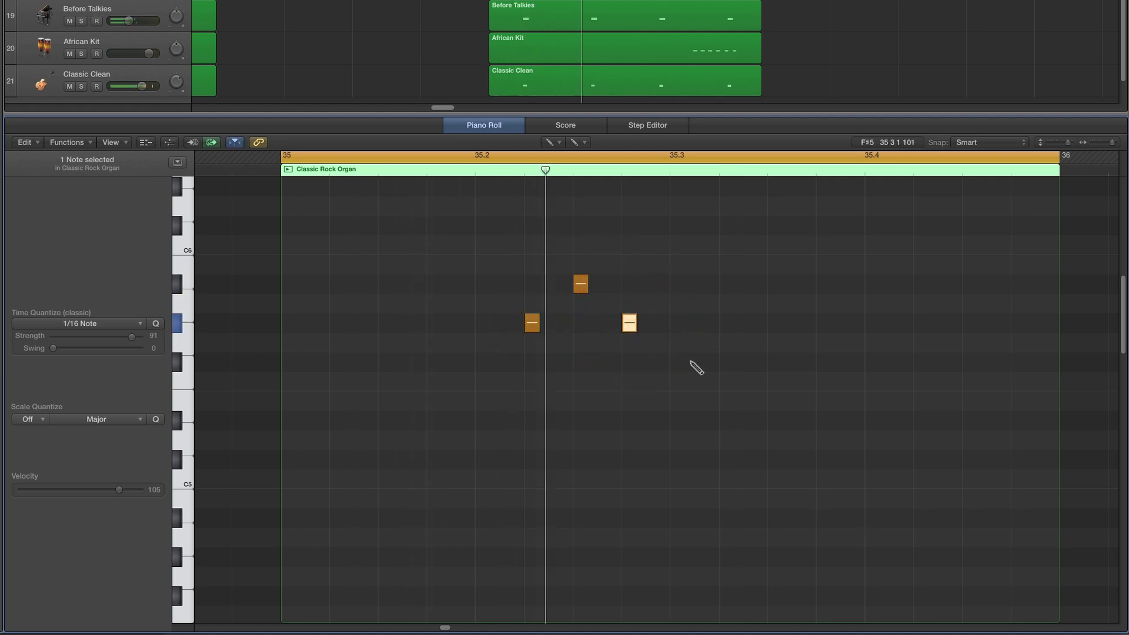
{"action": "left_click", "coordinate": [580, 286]}
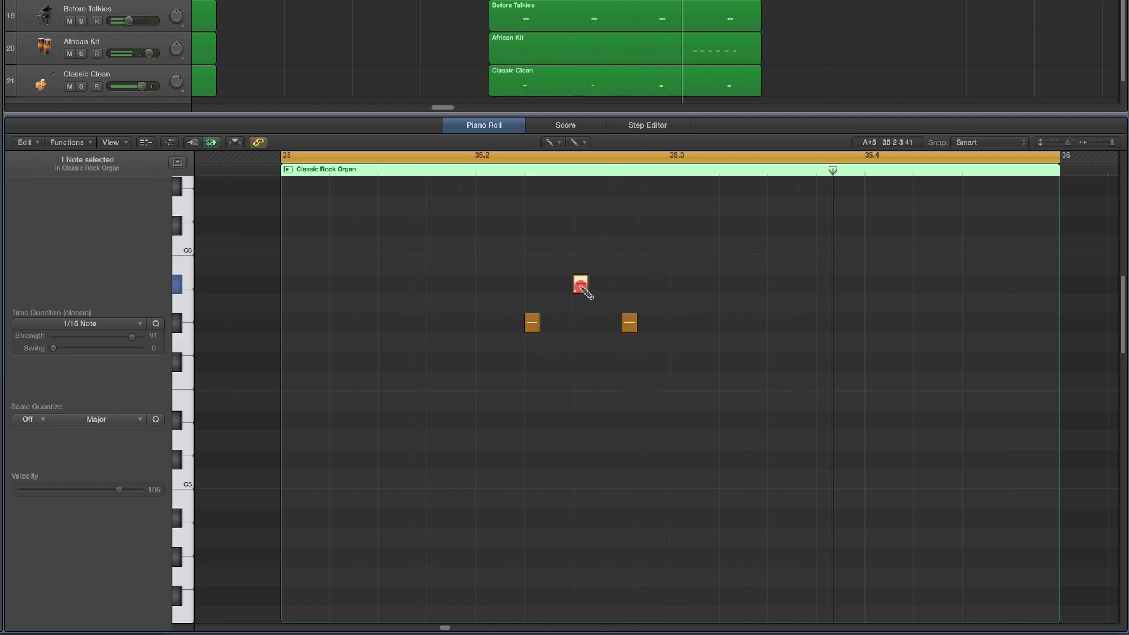
{"action": "left_click", "coordinate": [532, 323]}
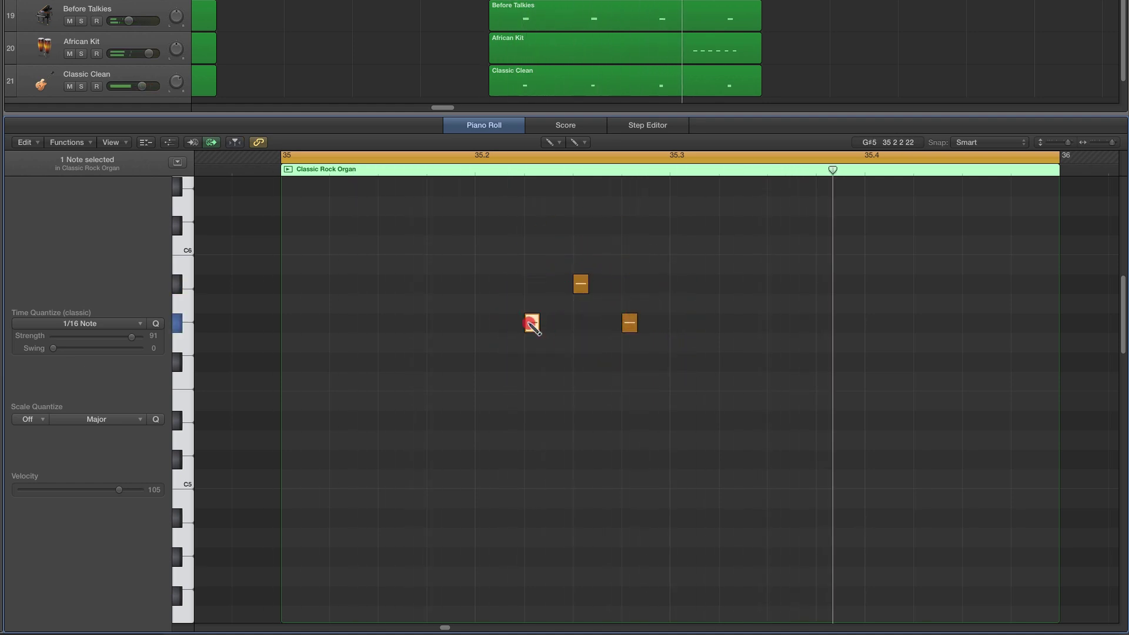
Select both G#5 organ notes with the Pointer tool and lower them to F5.
{"action": "left_click", "coordinate": [547, 142]}
{"action": "left_click", "coordinate": [559, 156]}
{"action": "left_click_drag", "start_coordinate": [518, 306], "coordinate": [646, 342]}
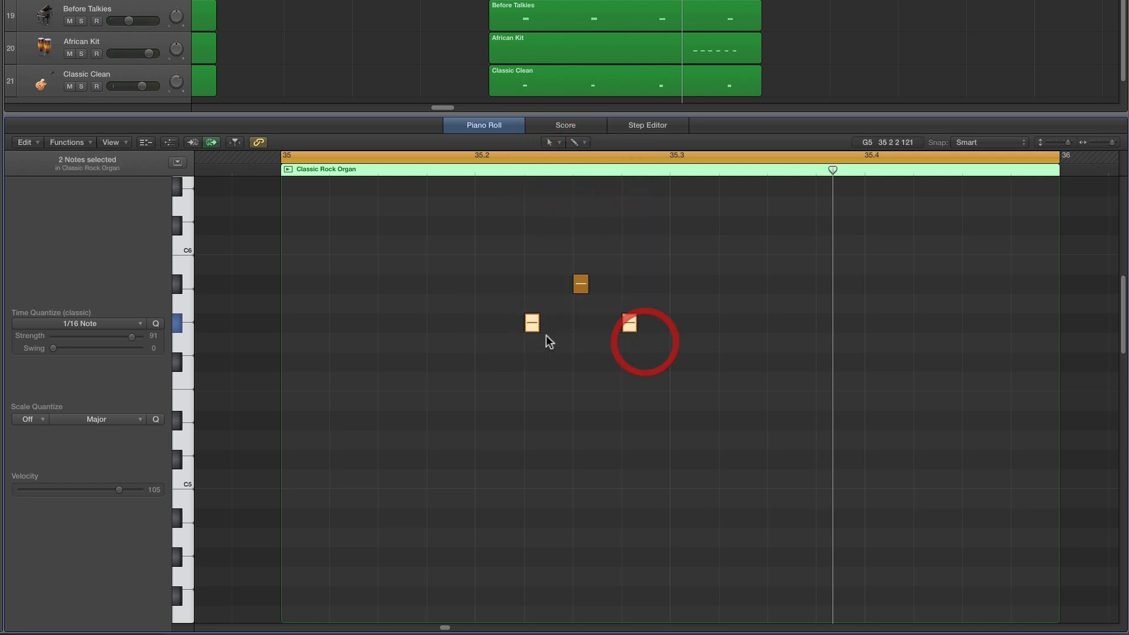
{"action": "left_click_drag", "start_coordinate": [532, 326], "coordinate": [533, 390]}
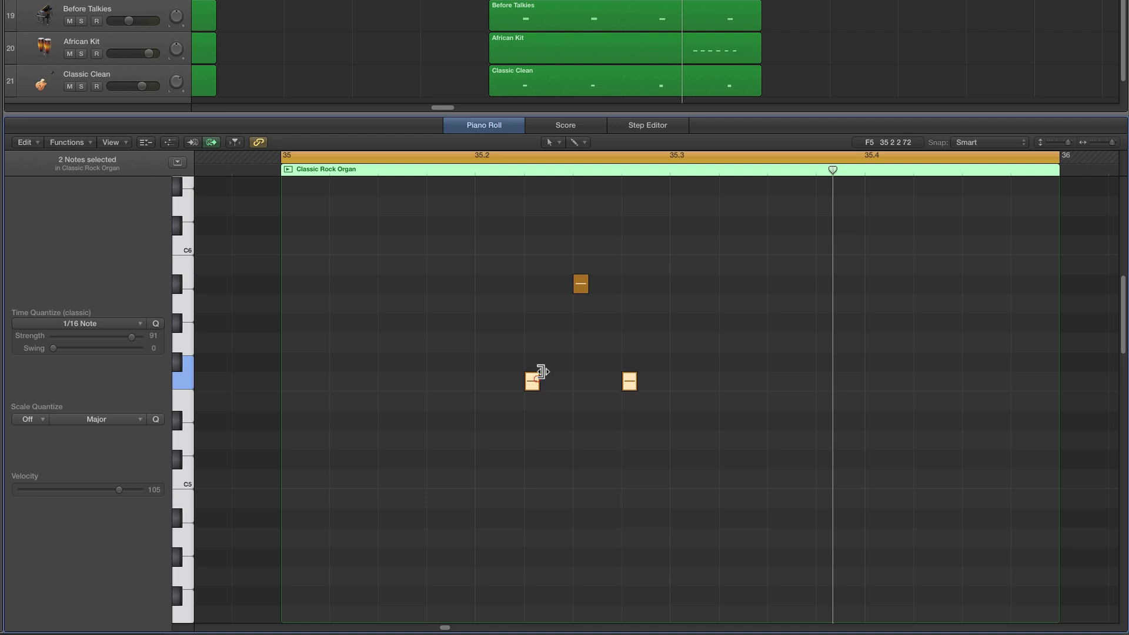
Raise the last organ note back to G#5 and audition the F5, A#5, G#5 phrase in the loop.
{"action": "left_click", "coordinate": [581, 284]}
{"action": "left_click", "coordinate": [628, 381]}
{"action": "left_click_drag", "start_coordinate": [629, 382], "coordinate": [629, 323]}
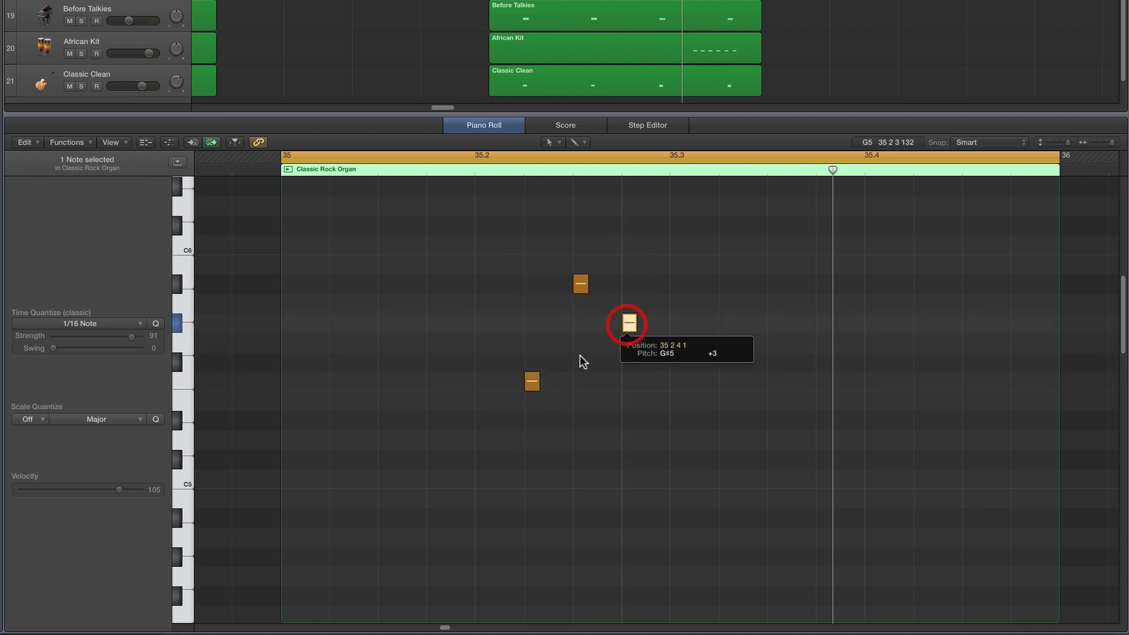
{"action": "left_click", "coordinate": [532, 382]}
{"action": "left_click", "coordinate": [581, 284]}
{"action": "left_click", "coordinate": [630, 323]}
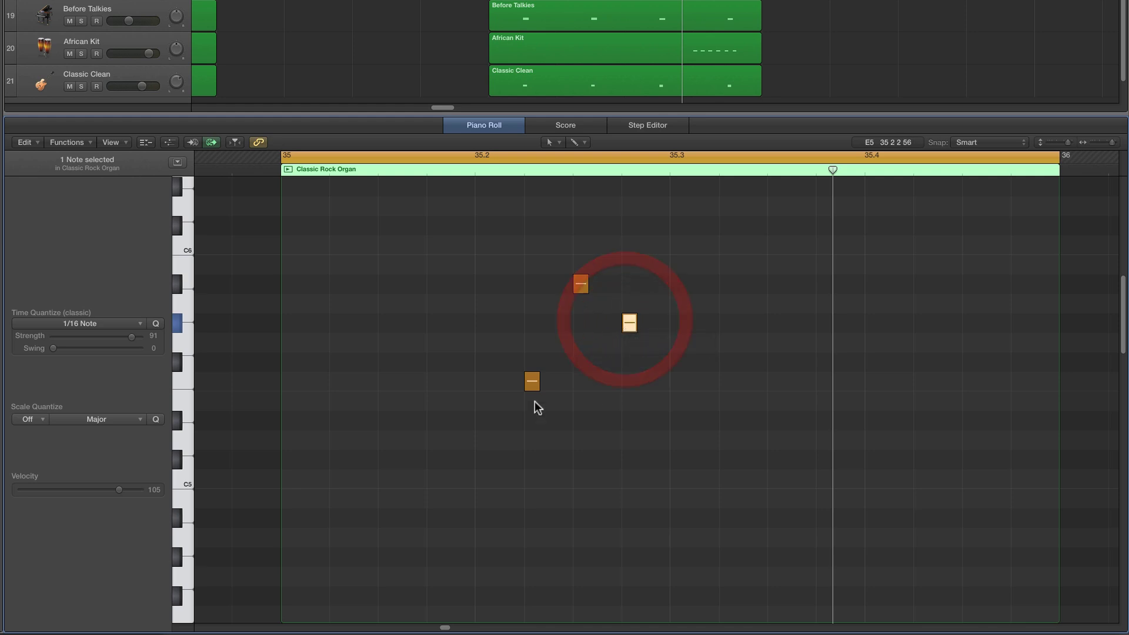
{"action": "left_click", "coordinate": [680, 419]}
{"action": "key", "text": "space"}
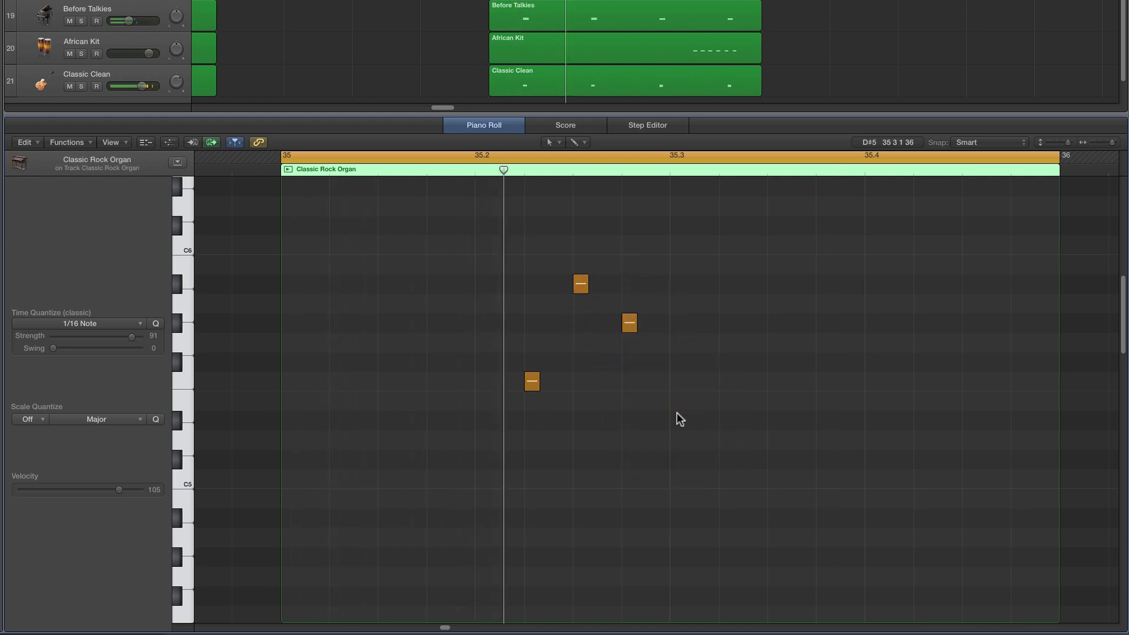
Shift all three organ notes together slightly later in time, keeping their pitches, and stop playback.
{"action": "left_click_drag", "start_coordinate": [515, 251], "coordinate": [697, 453]}
{"action": "left_click_drag", "start_coordinate": [532, 383], "coordinate": [538, 388]}
{"action": "left_click", "coordinate": [600, 396]}
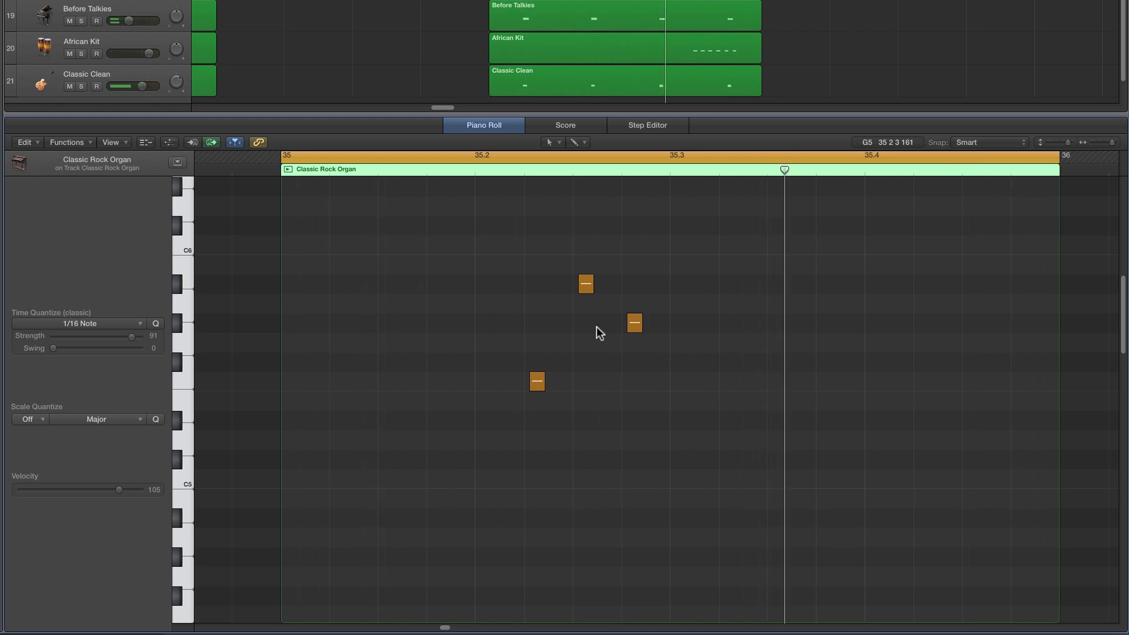
{"action": "key", "text": "space"}
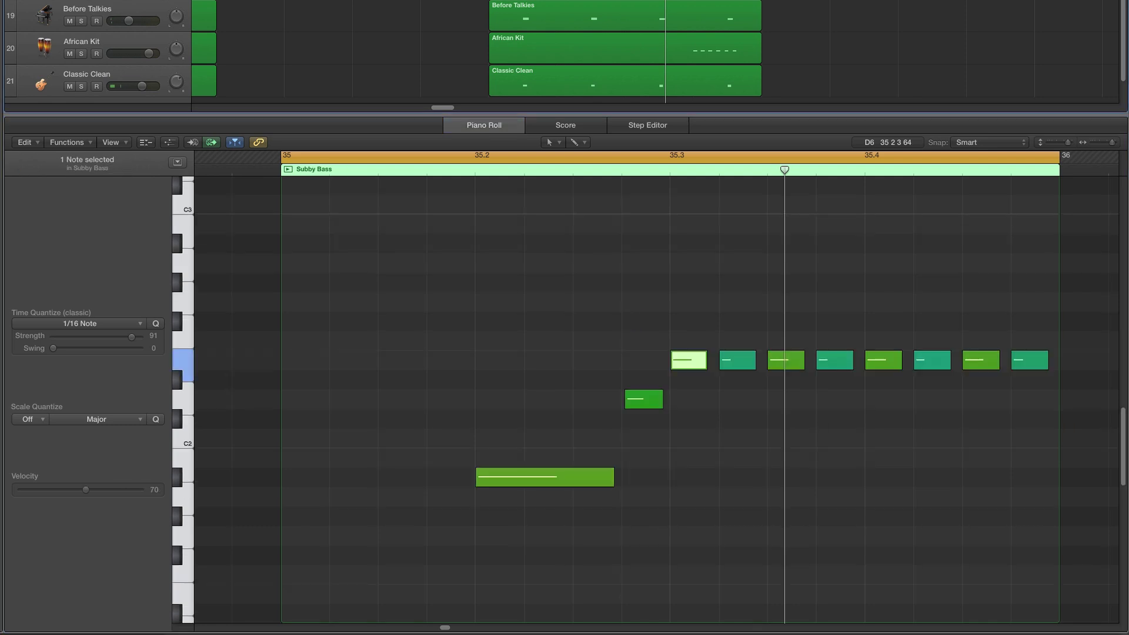
In the Subby Bass region, draw an A#1 note about 0.8 beat long from the start of bar 35 and play the loop.
{"action": "scroll", "coordinate": [602, 355], "scroll_direction": "down", "scroll_amount": 5}
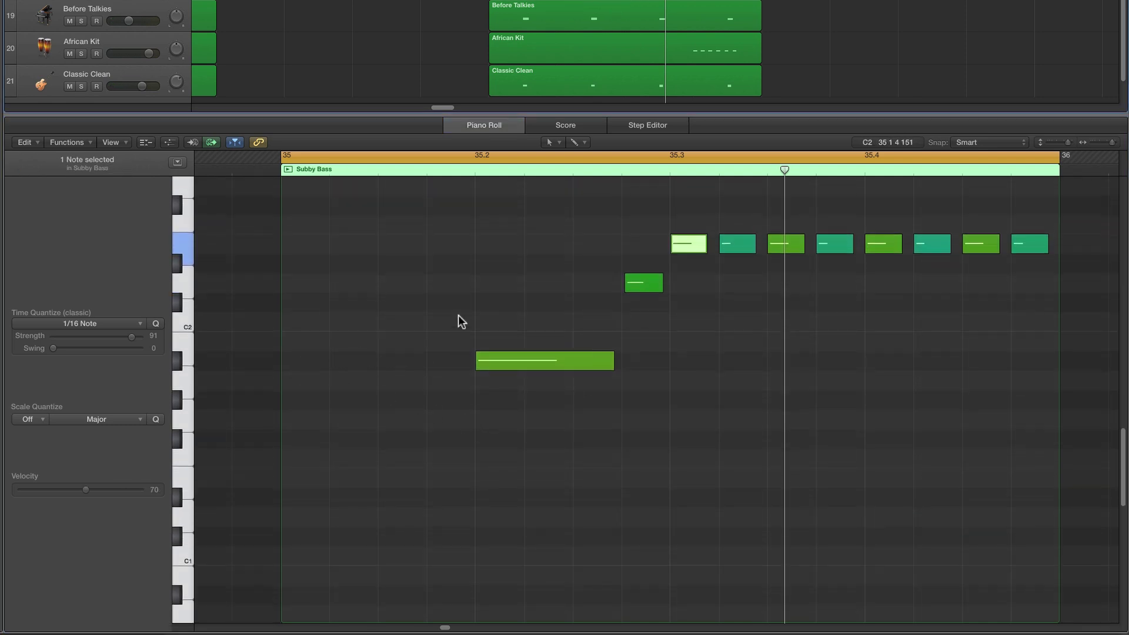
{"action": "left_click", "coordinate": [547, 153]}
{"action": "left_click", "coordinate": [589, 174]}
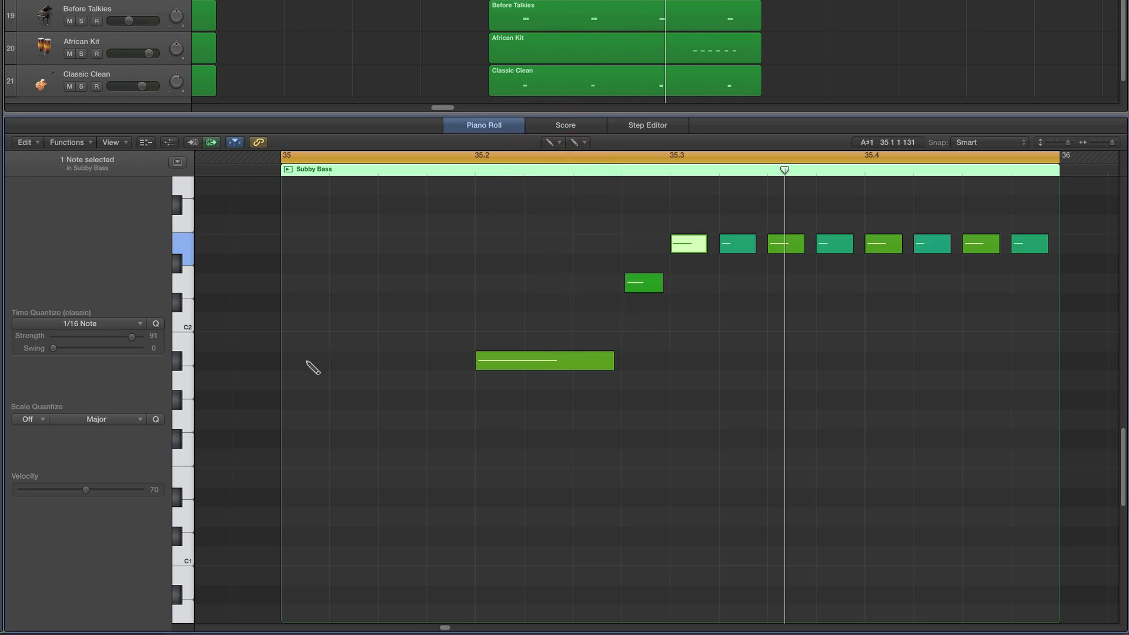
{"action": "left_click", "coordinate": [288, 361]}
{"action": "left_click_drag", "start_coordinate": [293, 366], "coordinate": [442, 369]}
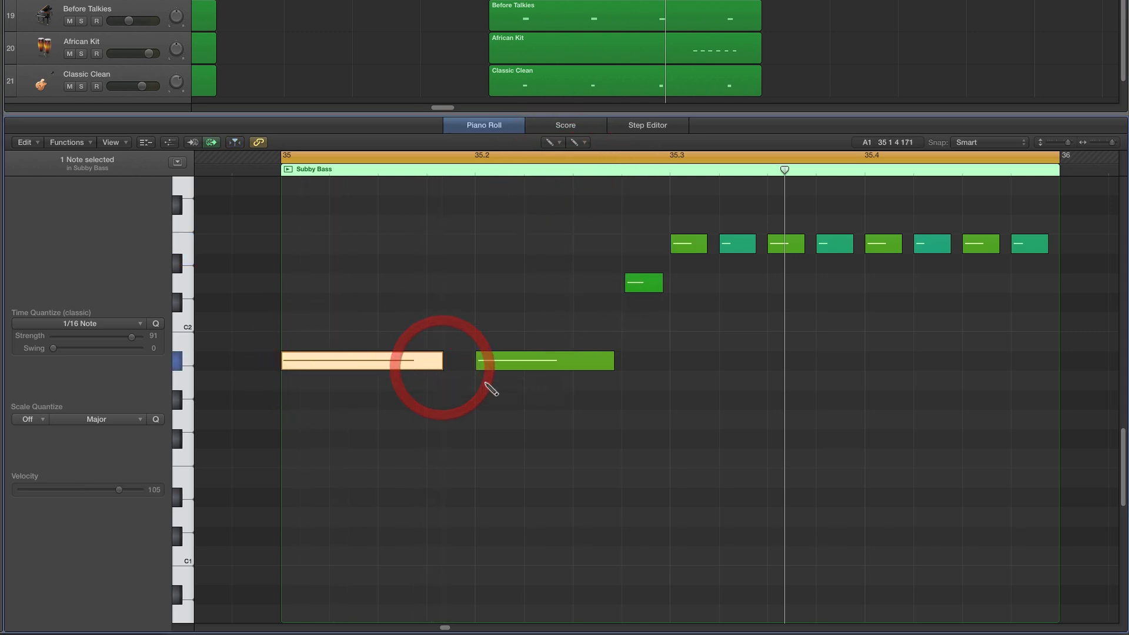
{"action": "key", "text": "space"}
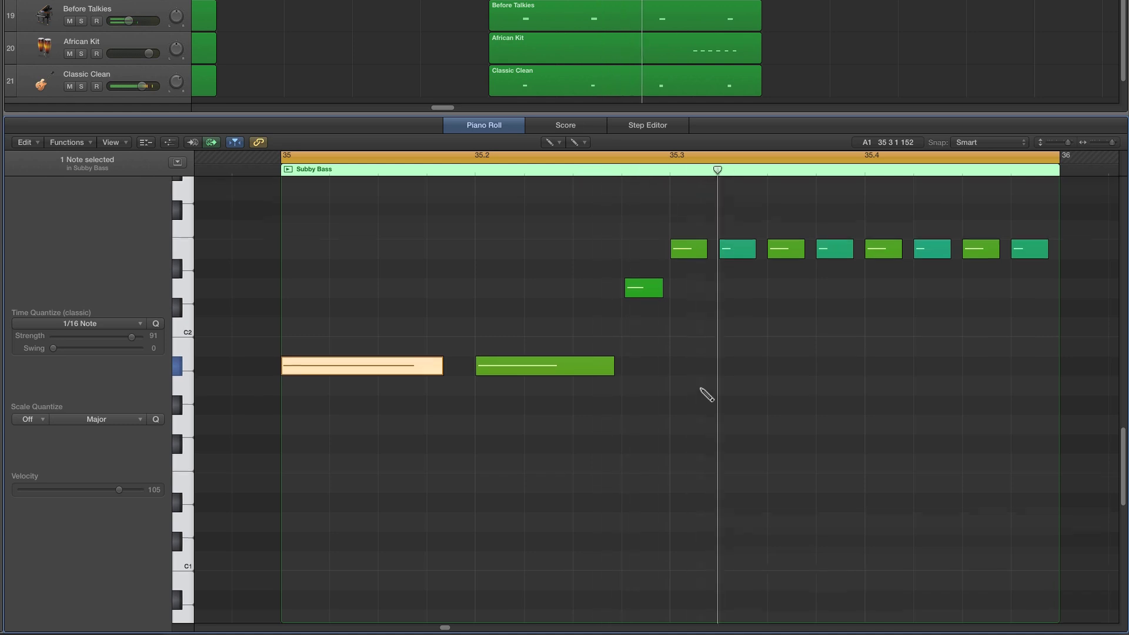
{"action": "scroll", "coordinate": [706, 395], "scroll_direction": "up", "scroll_amount": 2}
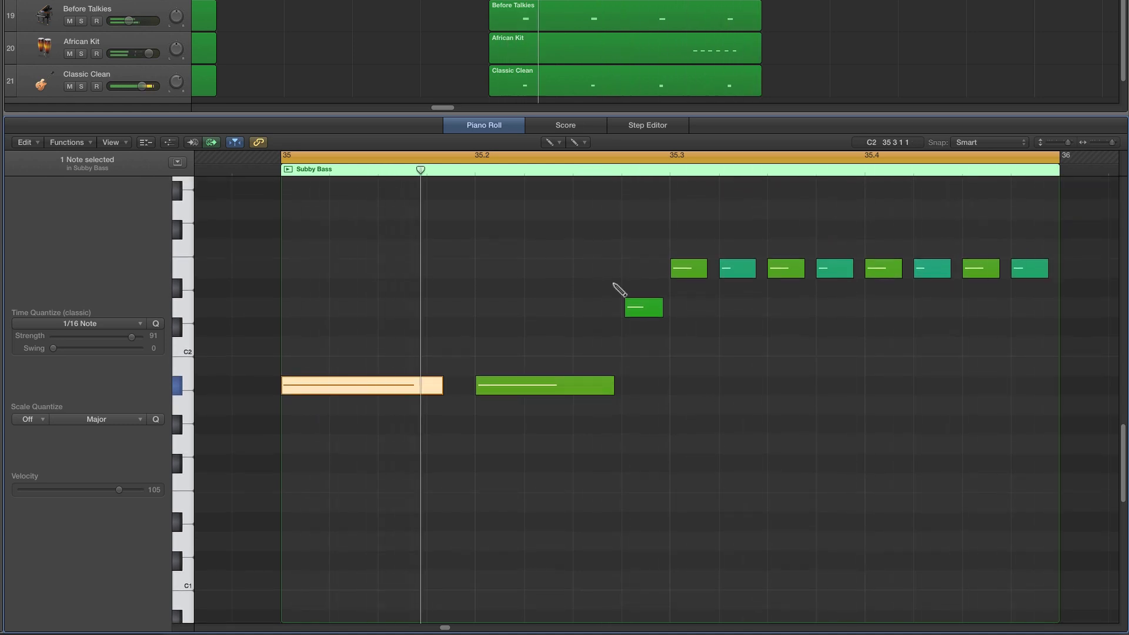
{"action": "left_click", "coordinate": [550, 142]}
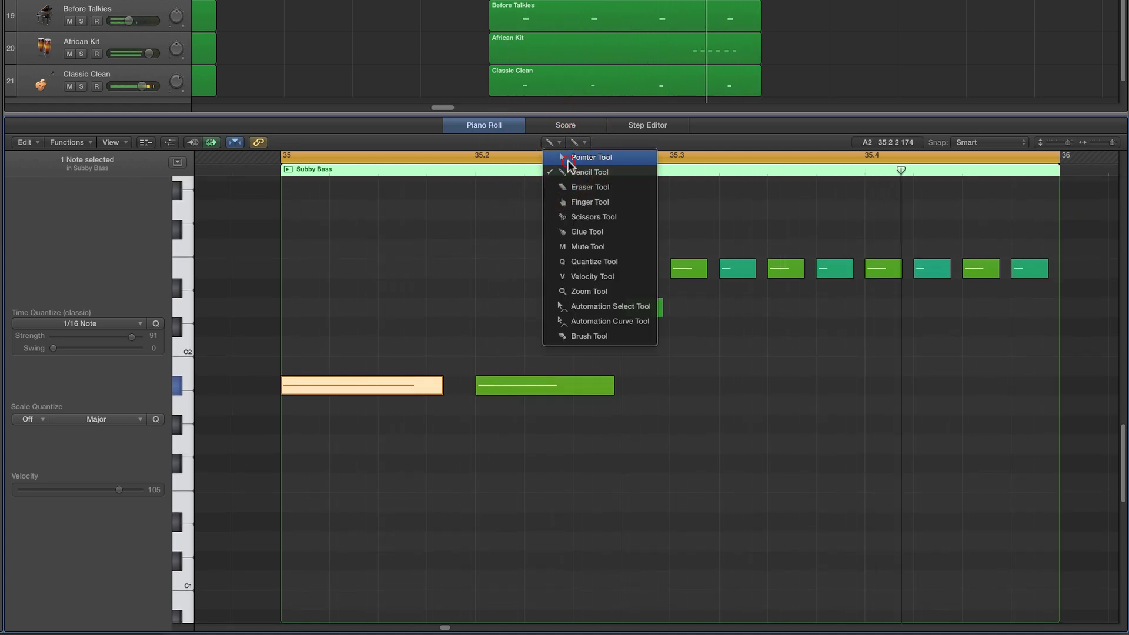
{"action": "left_click", "coordinate": [568, 158]}
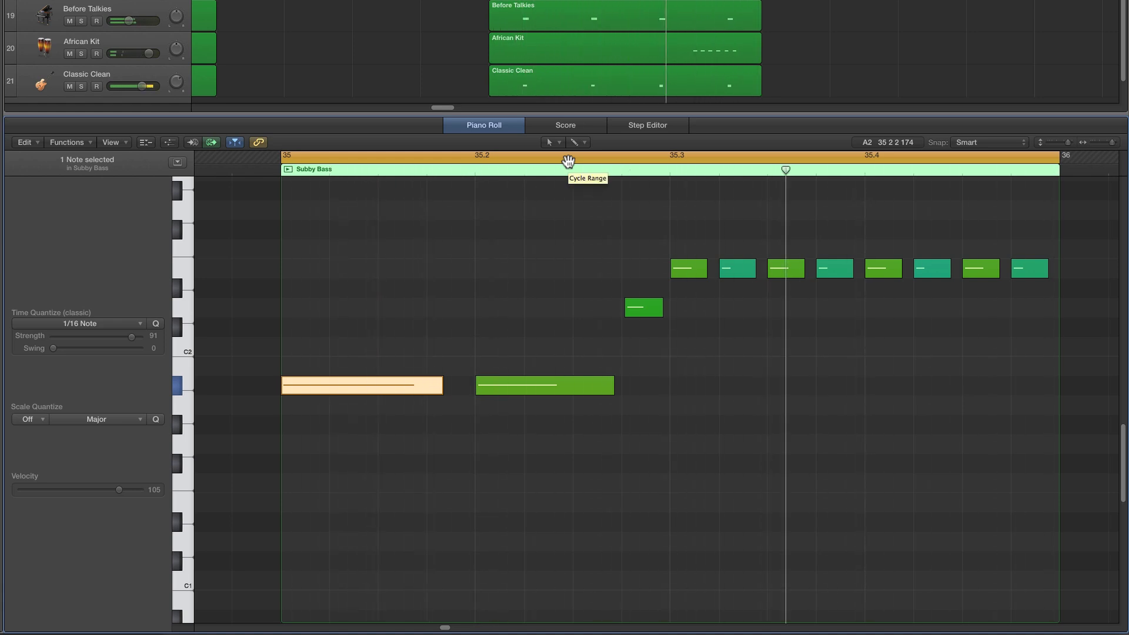
Select all eight E2 notes in the second half of the Subby Bass region and shorten them together slightly.
{"action": "left_click_drag", "start_coordinate": [677, 241], "coordinate": [1025, 303]}
{"action": "left_click_drag", "start_coordinate": [703, 273], "coordinate": [700, 273]}
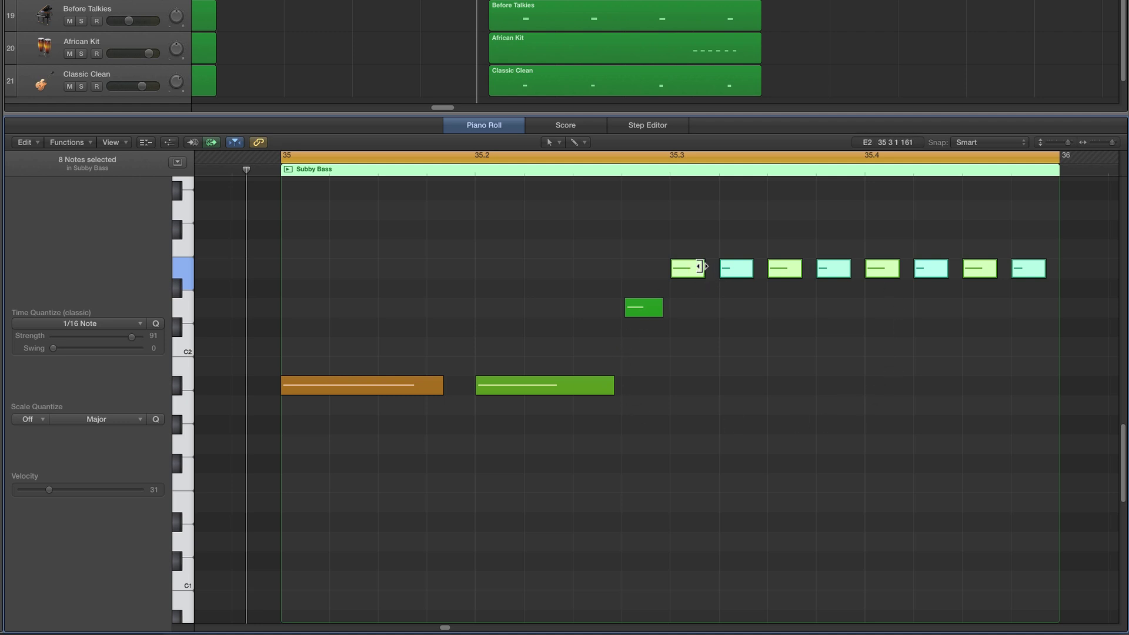
{"action": "mouse_move", "coordinate": [737, 275]}
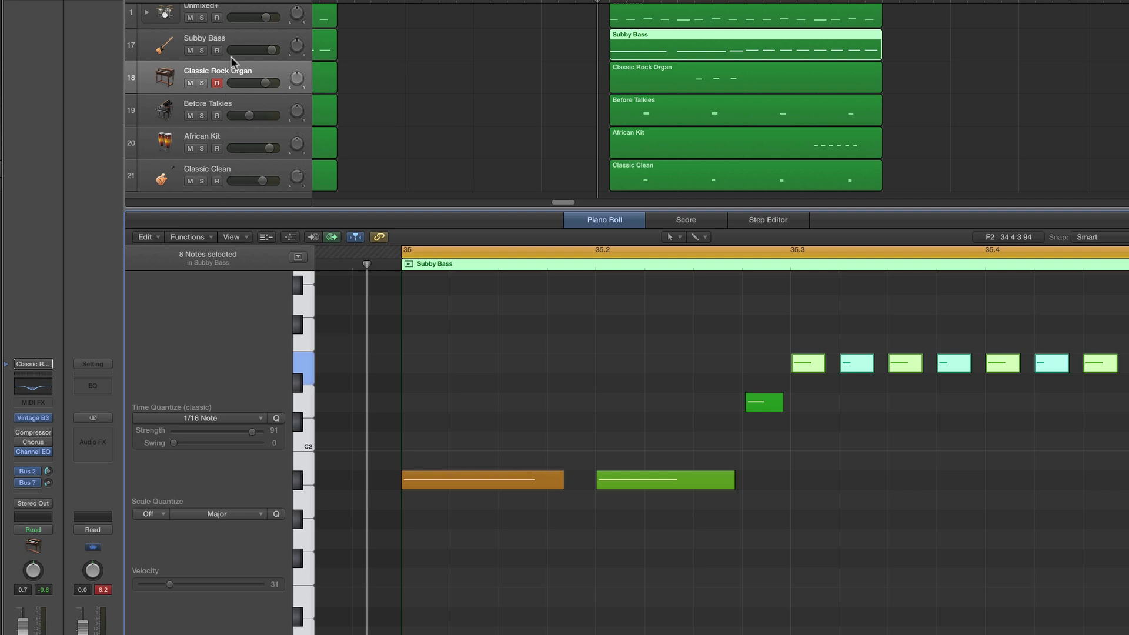
Set the high-cut frequency of the Subby Bass track's Channel EQ to 116 Hz.
{"action": "left_click", "coordinate": [231, 39]}
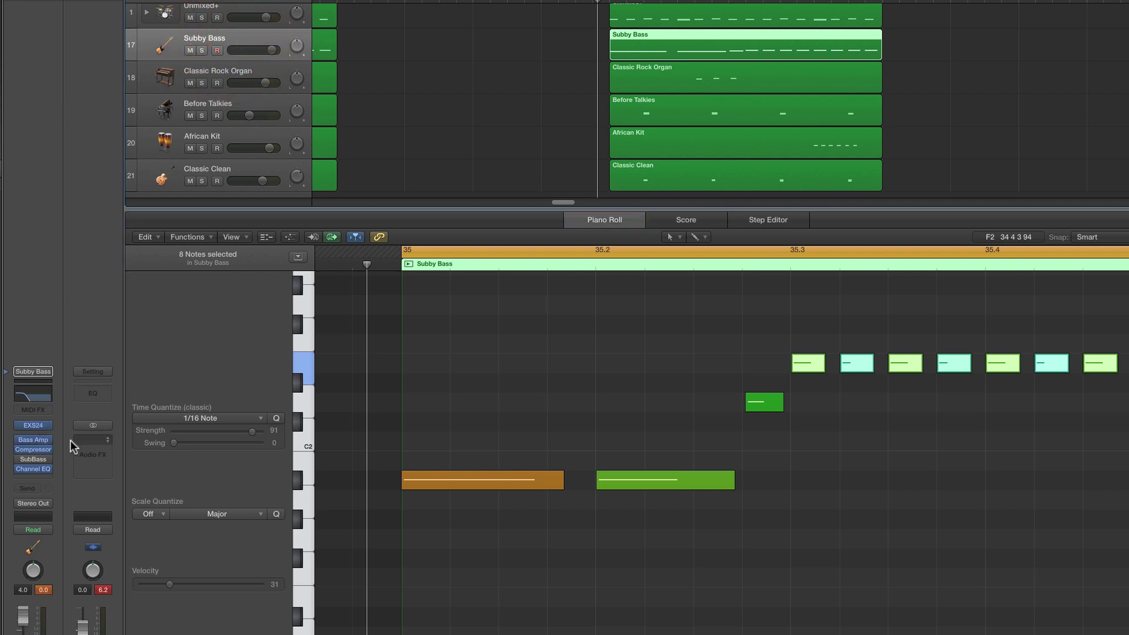
{"action": "left_click", "coordinate": [34, 393]}
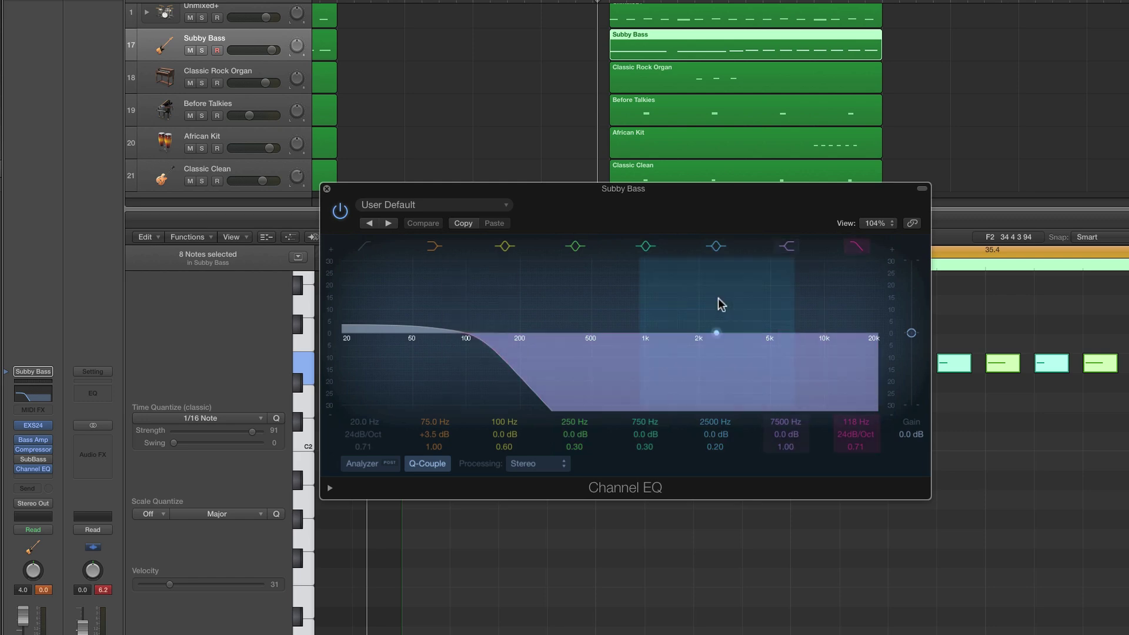
{"action": "left_click", "coordinate": [853, 423]}
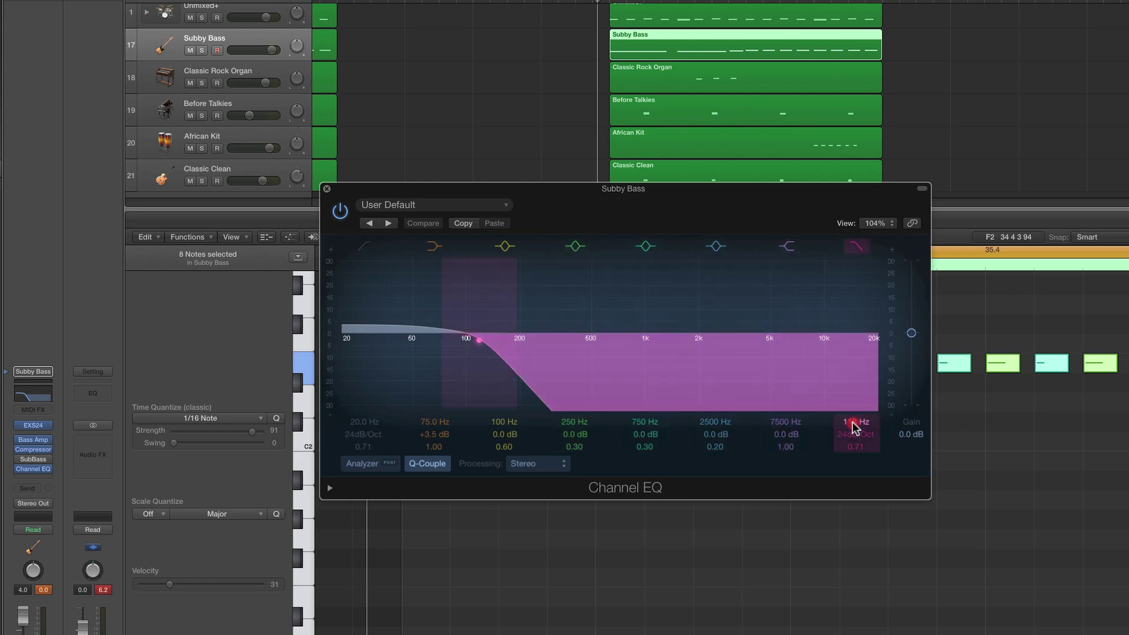
{"action": "left_click_drag", "start_coordinate": [854, 428], "coordinate": [853, 432]}
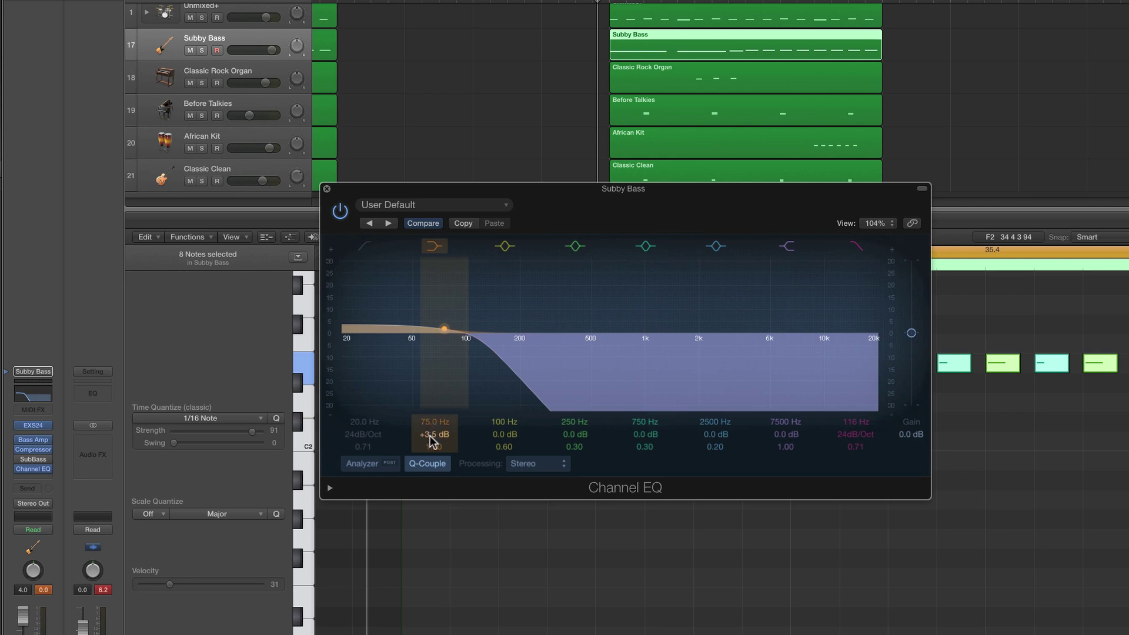
{"action": "left_click", "coordinate": [327, 189]}
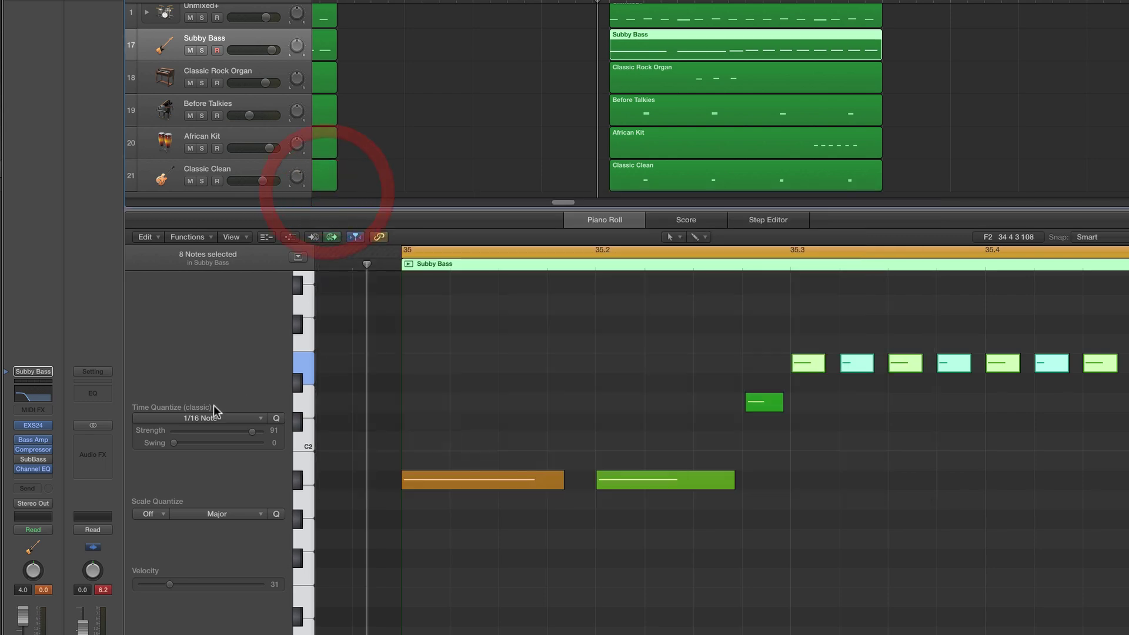
Examine the threshold, gain reduction and make-up gain in the Subby Bass Compressor while playing the loop.
{"action": "left_click", "coordinate": [34, 449]}
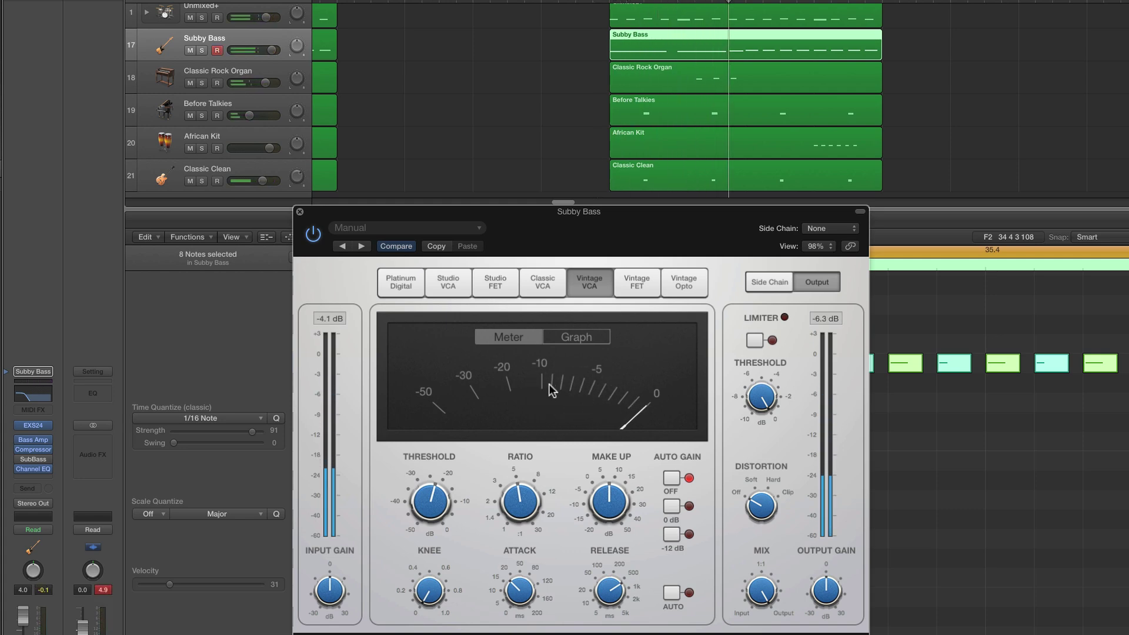
{"action": "left_click", "coordinate": [427, 500]}
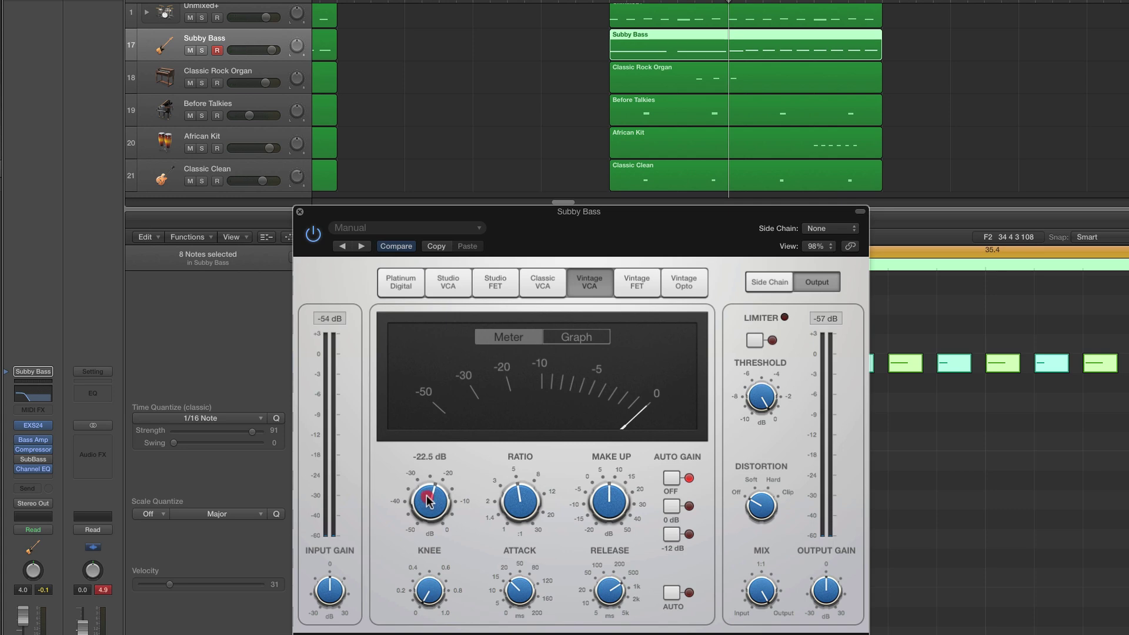
{"action": "left_click", "coordinate": [427, 501]}
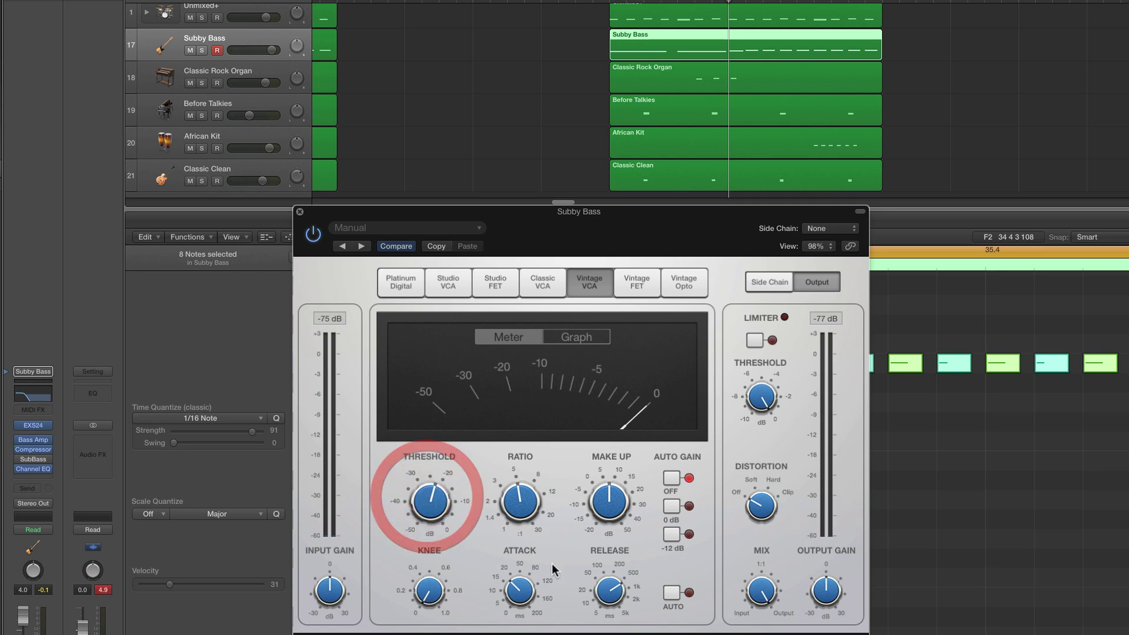
{"action": "mouse_move", "coordinate": [597, 590]}
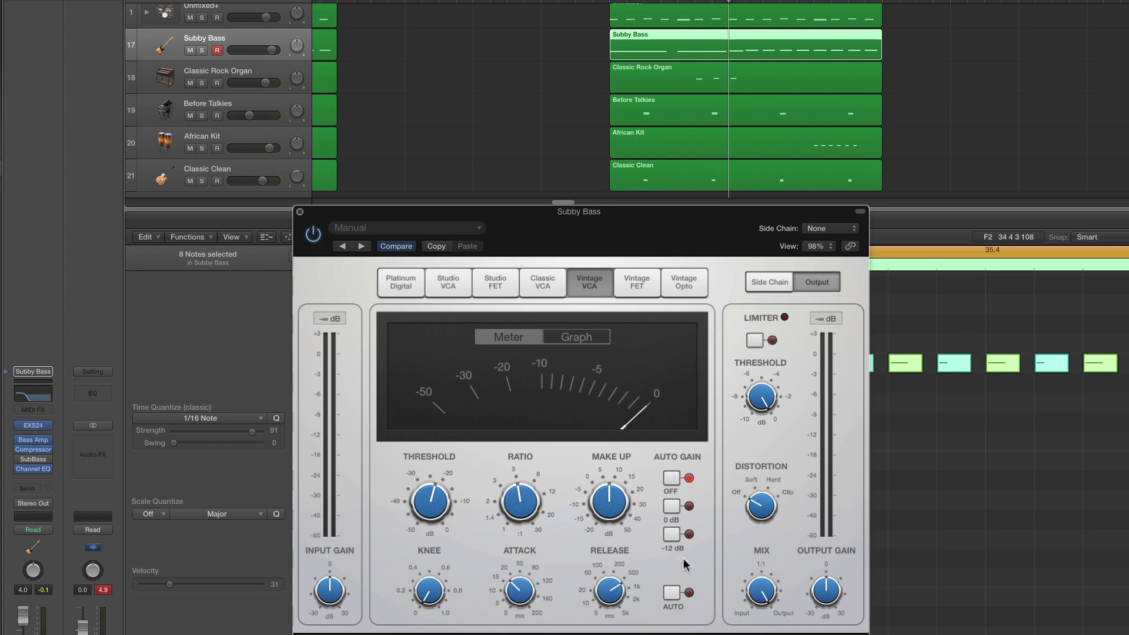
{"action": "key", "text": "space"}
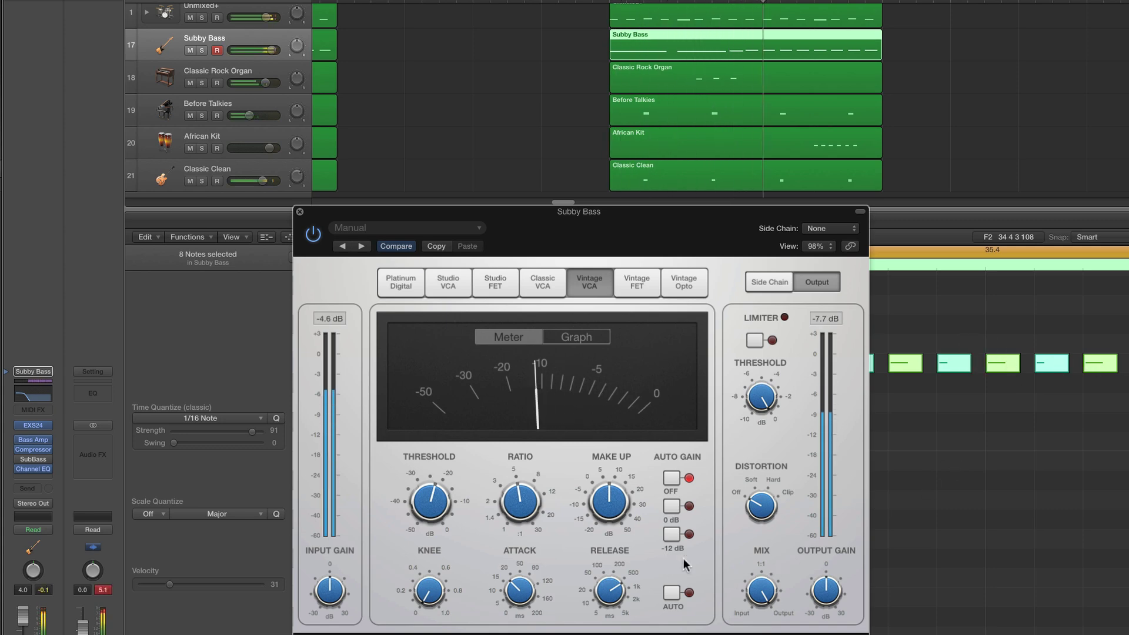
{"action": "left_click", "coordinate": [609, 494]}
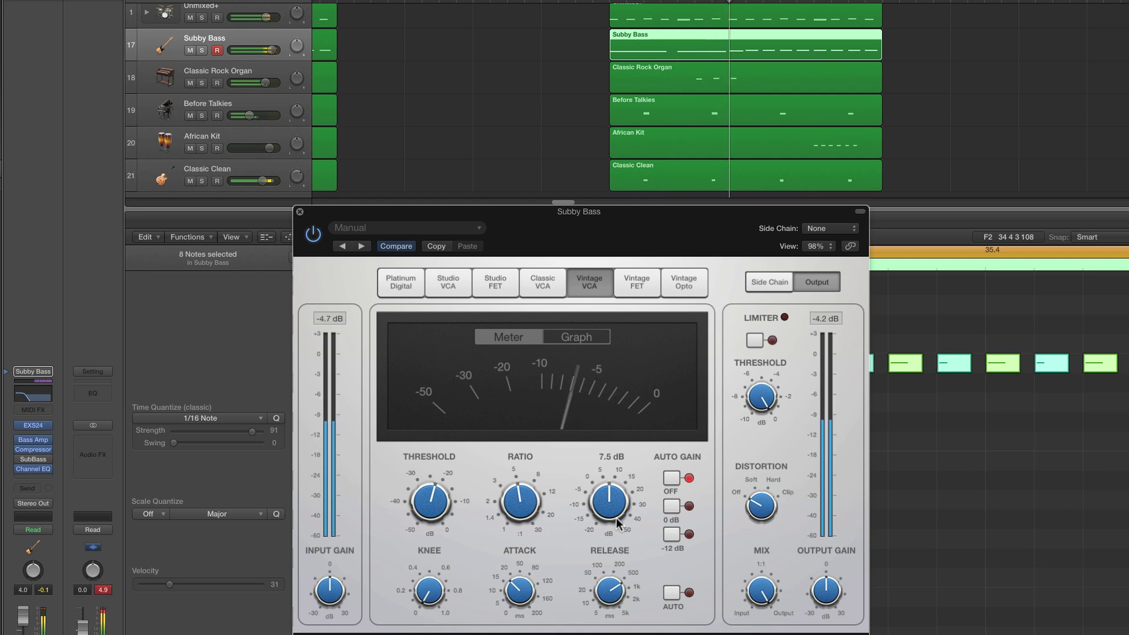
Close the Compressor and set the Subby Bass track volume to +3.4 dB.
{"action": "left_click", "coordinate": [299, 212]}
{"action": "left_click", "coordinate": [271, 50]}
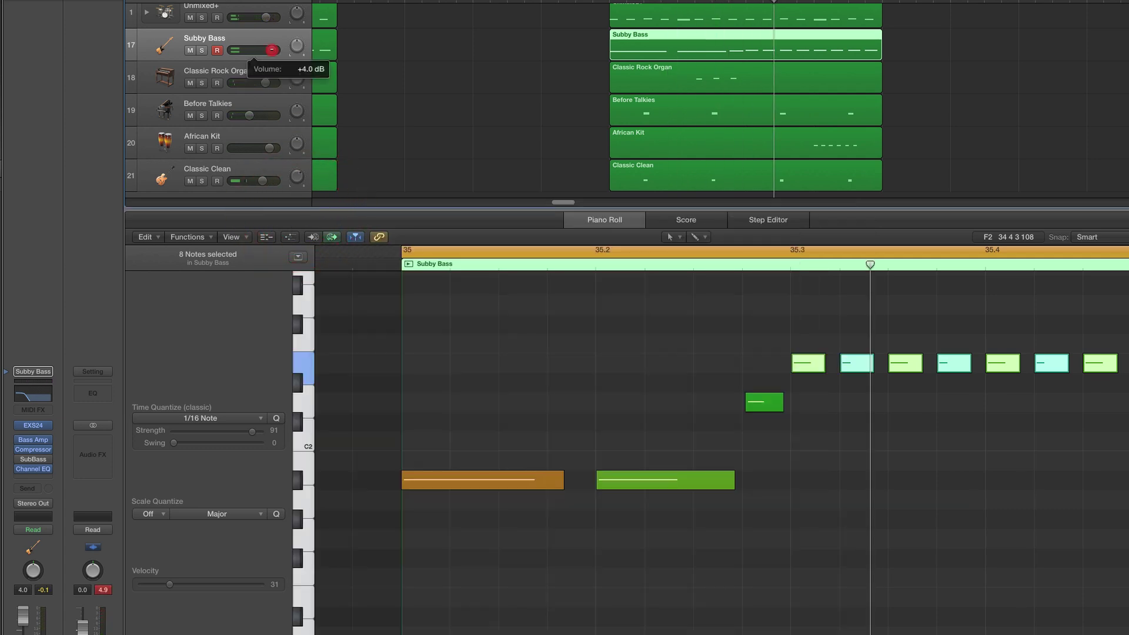
{"action": "left_click_drag", "start_coordinate": [268, 49], "coordinate": [270, 49]}
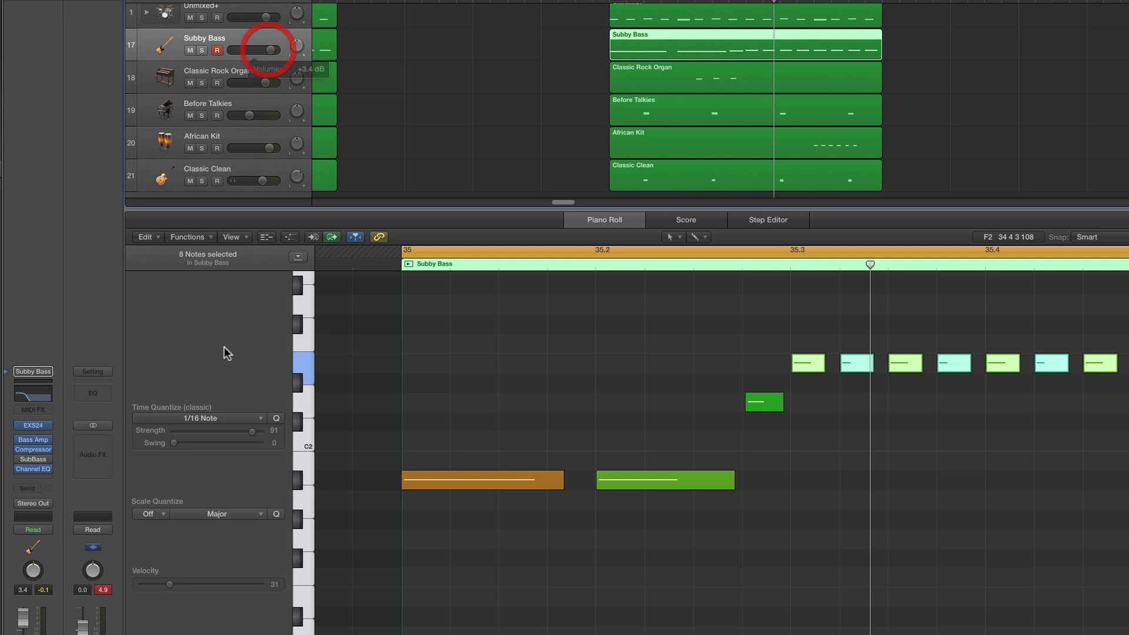
Examine the amp envelope's attack and release in the Subby Bass EXS24 sampler while playing the loop.
{"action": "left_click", "coordinate": [34, 426]}
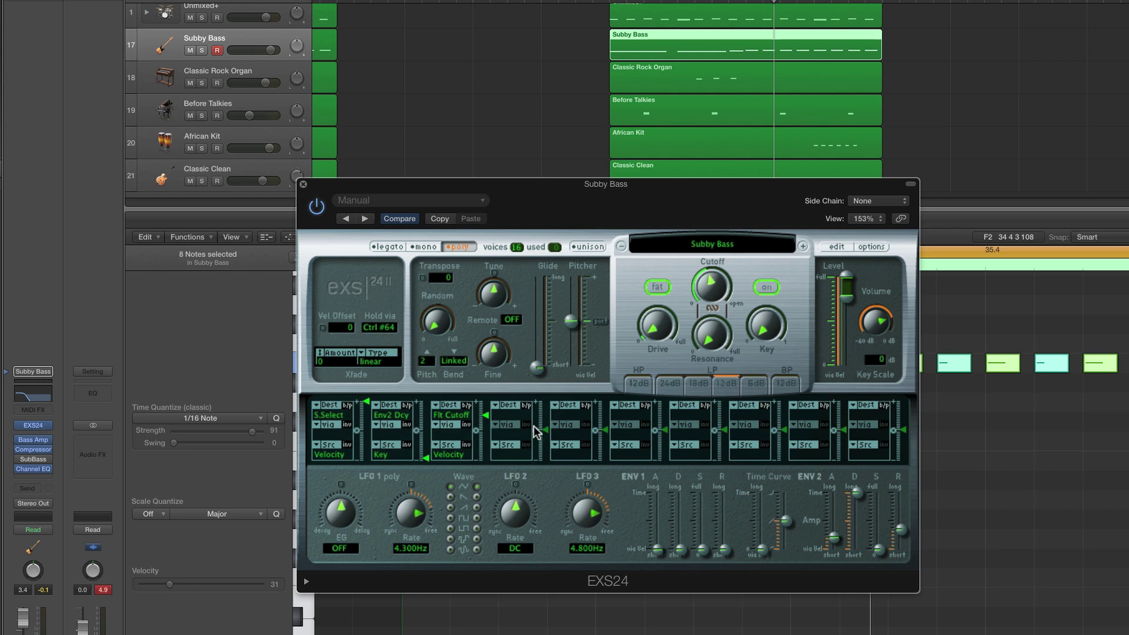
{"action": "left_click", "coordinate": [834, 538]}
{"action": "left_click", "coordinate": [836, 539]}
{"action": "left_click_drag", "start_coordinate": [900, 531], "coordinate": [903, 536]}
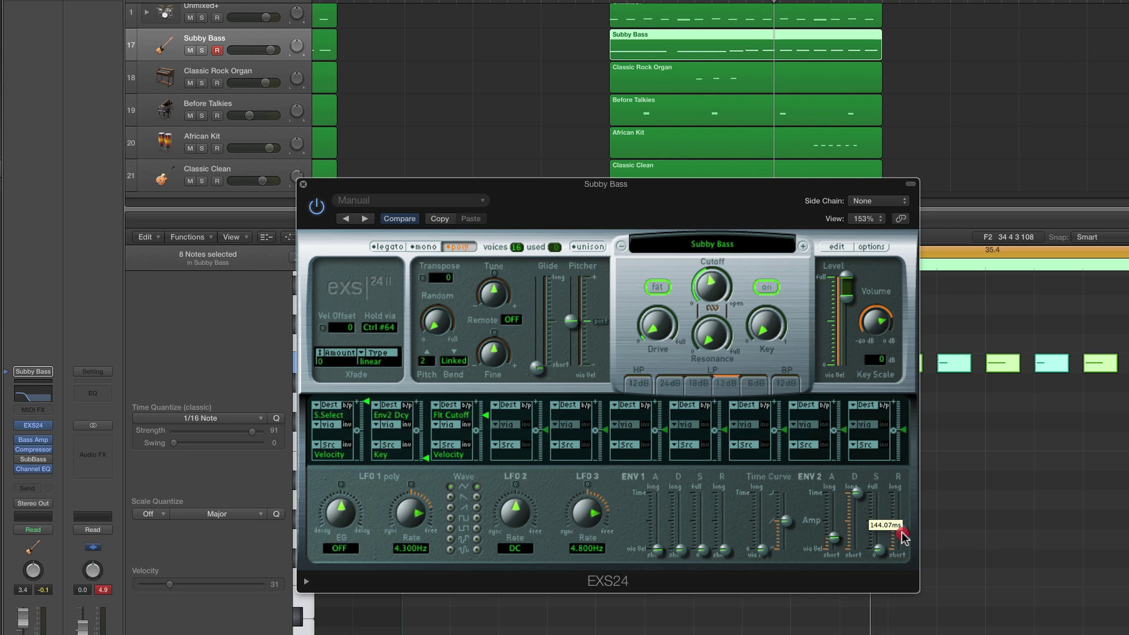
{"action": "left_click_drag", "start_coordinate": [903, 536], "coordinate": [902, 530]}
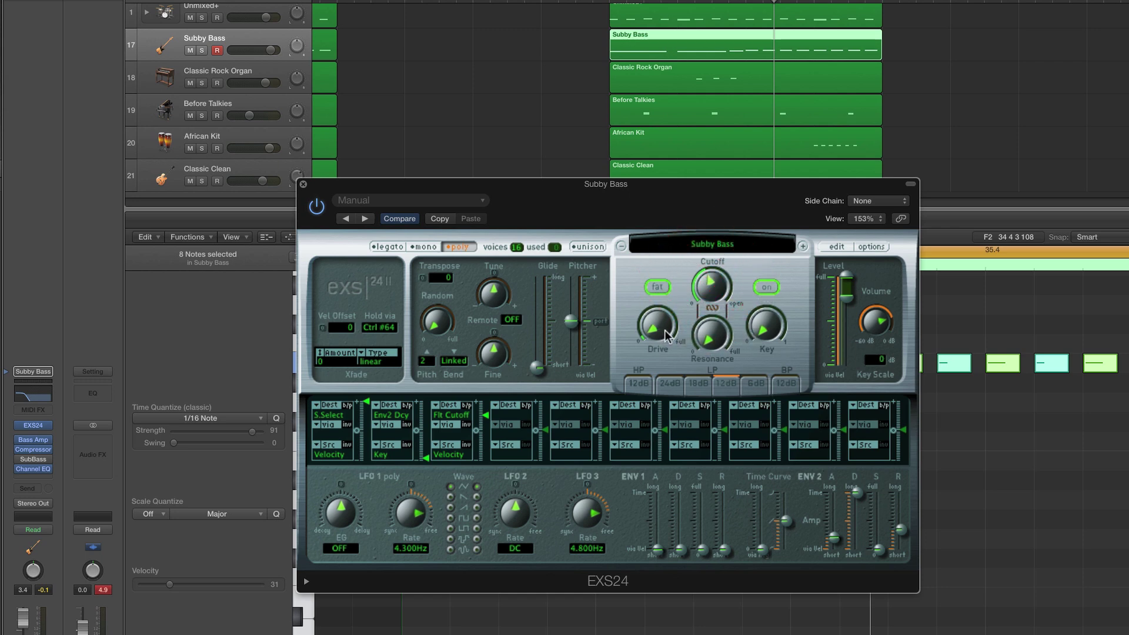
{"action": "key", "text": "space"}
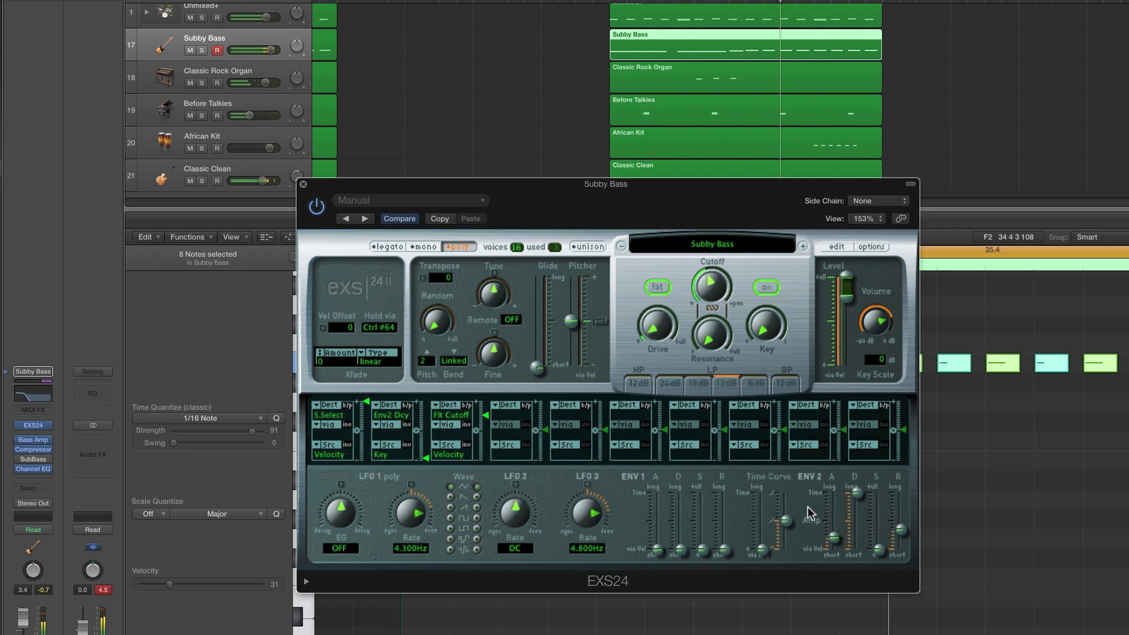
{"action": "left_click", "coordinate": [834, 539]}
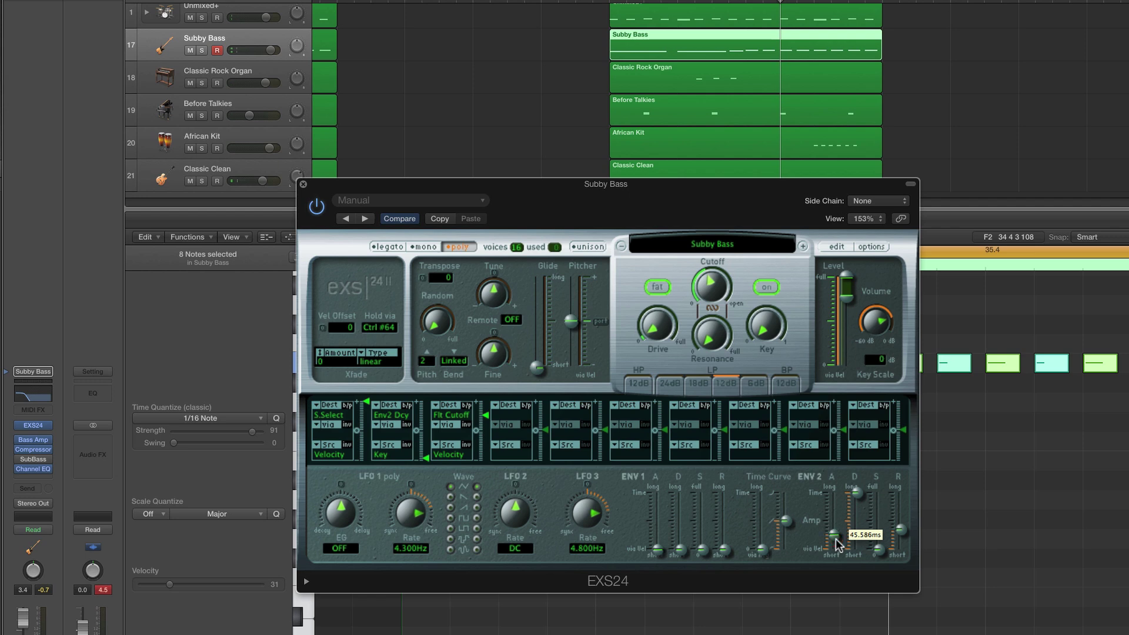
{"action": "left_click_drag", "start_coordinate": [838, 544], "coordinate": [835, 532]}
{"action": "key", "text": "space"}
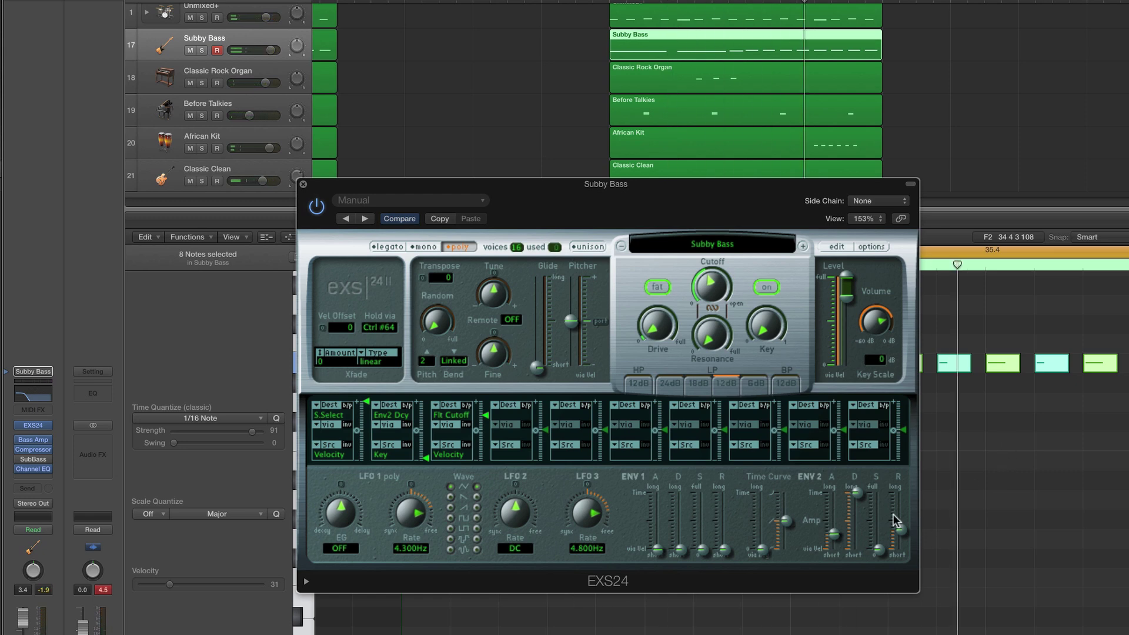
{"action": "left_click", "coordinate": [834, 535]}
{"action": "left_click", "coordinate": [304, 186]}
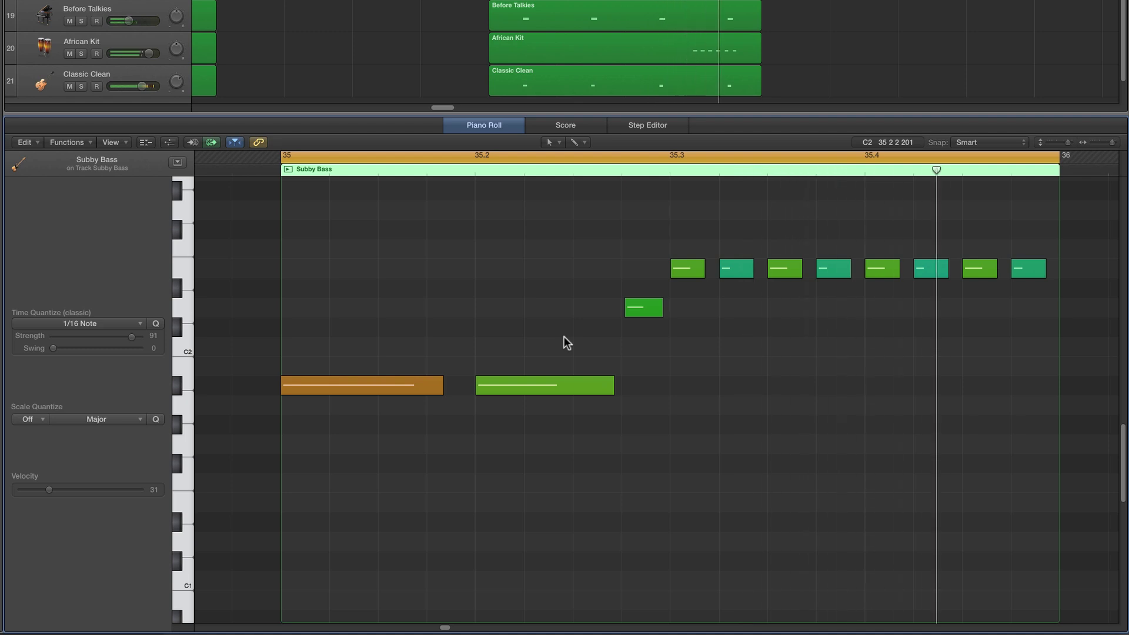
Try deleting the A#1 bass note at the start of bar 35, restore it and play the loop.
{"action": "left_click", "coordinate": [422, 387]}
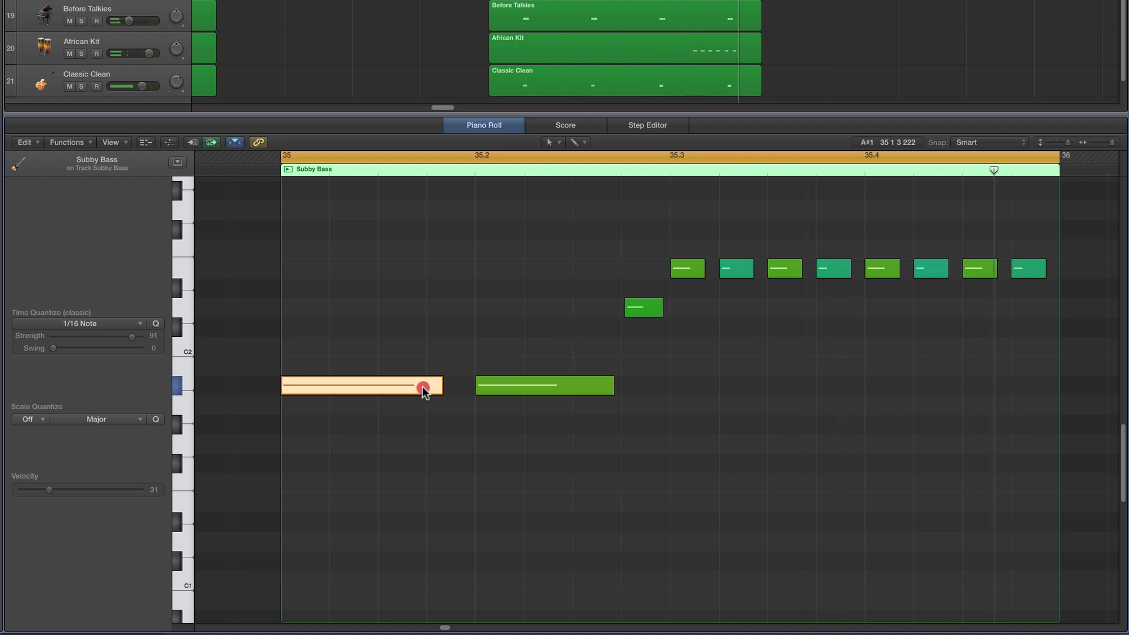
{"action": "key", "text": "Delete"}
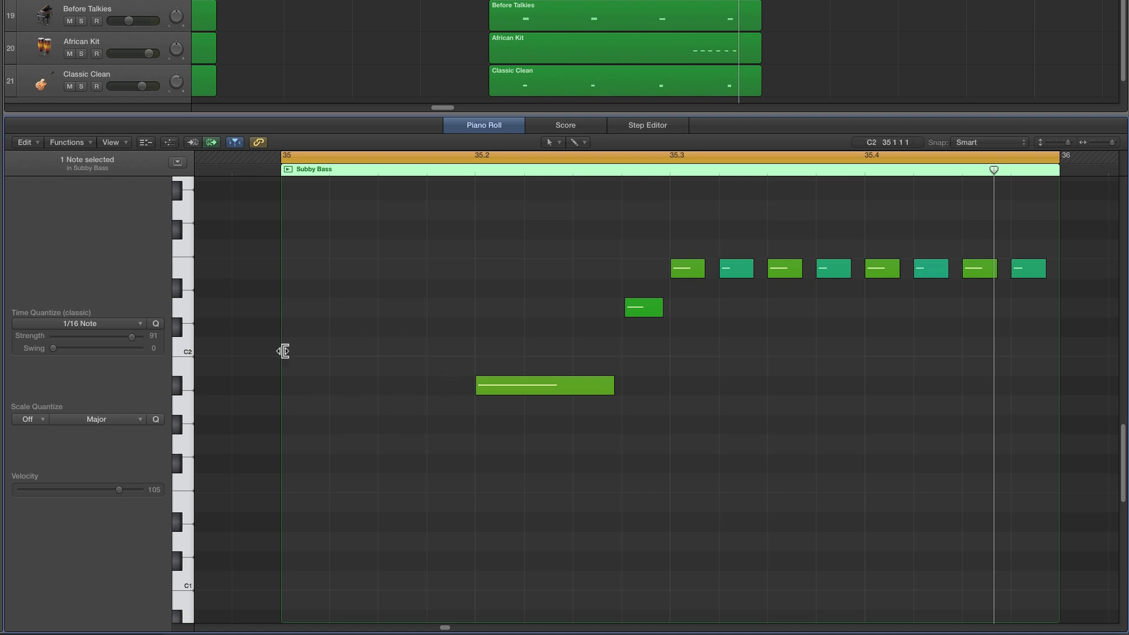
{"action": "key", "text": "space"}
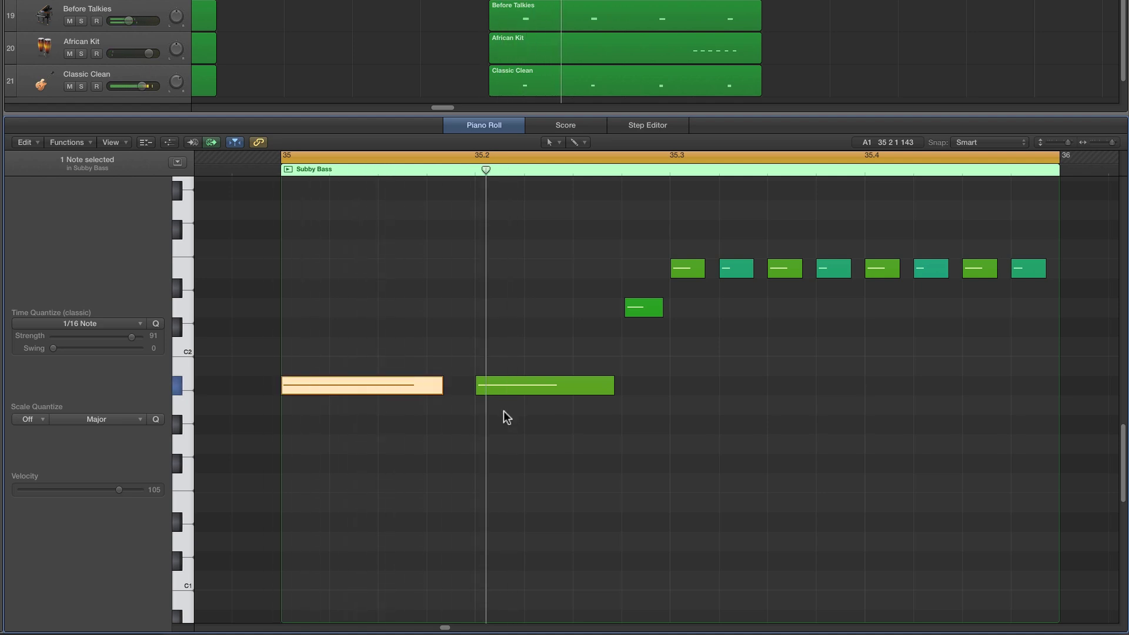
Try deleting the second E2 bass note, lengthening the first E2 to about 0.4 beat and playing the loop.
{"action": "left_click", "coordinate": [737, 268]}
{"action": "key", "text": "Delete"}
{"action": "left_click_drag", "start_coordinate": [705, 274], "coordinate": [749, 276]}
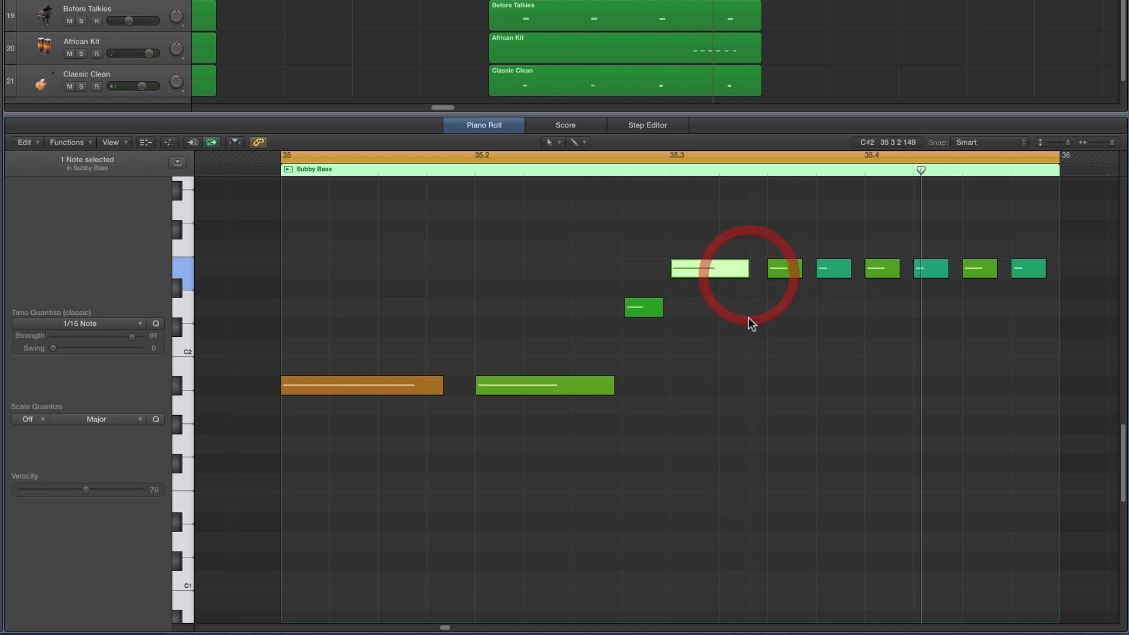
{"action": "left_click", "coordinate": [749, 319]}
{"action": "key", "text": "space"}
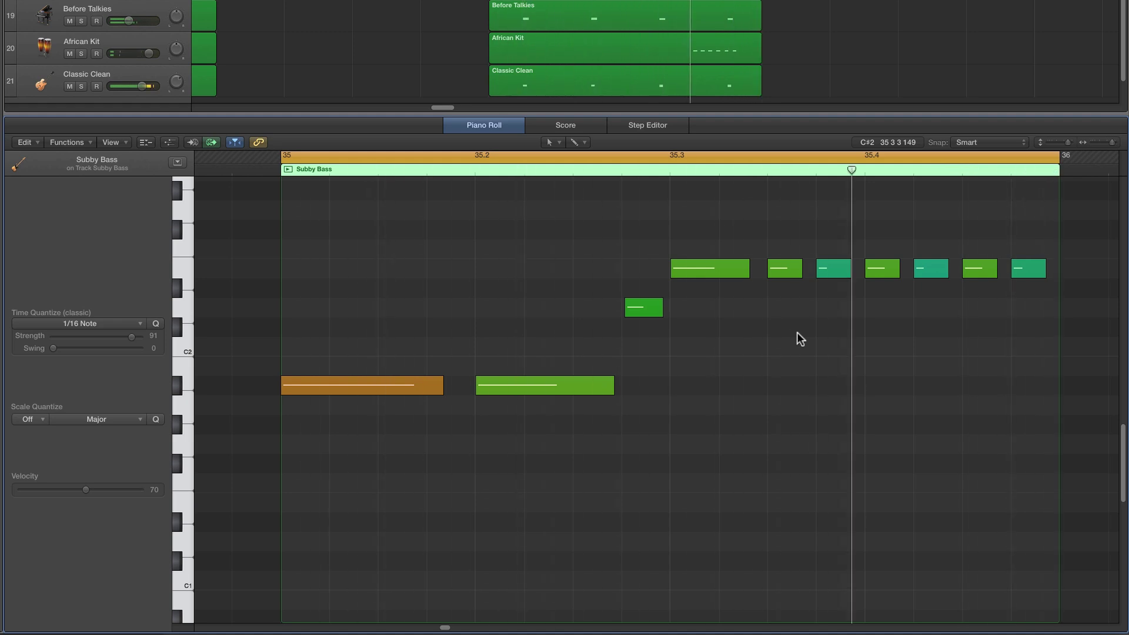
Undo the lengthening of the first E2 note and the deletion of the second, and replay the loop.
{"action": "key", "text": "super+z"}
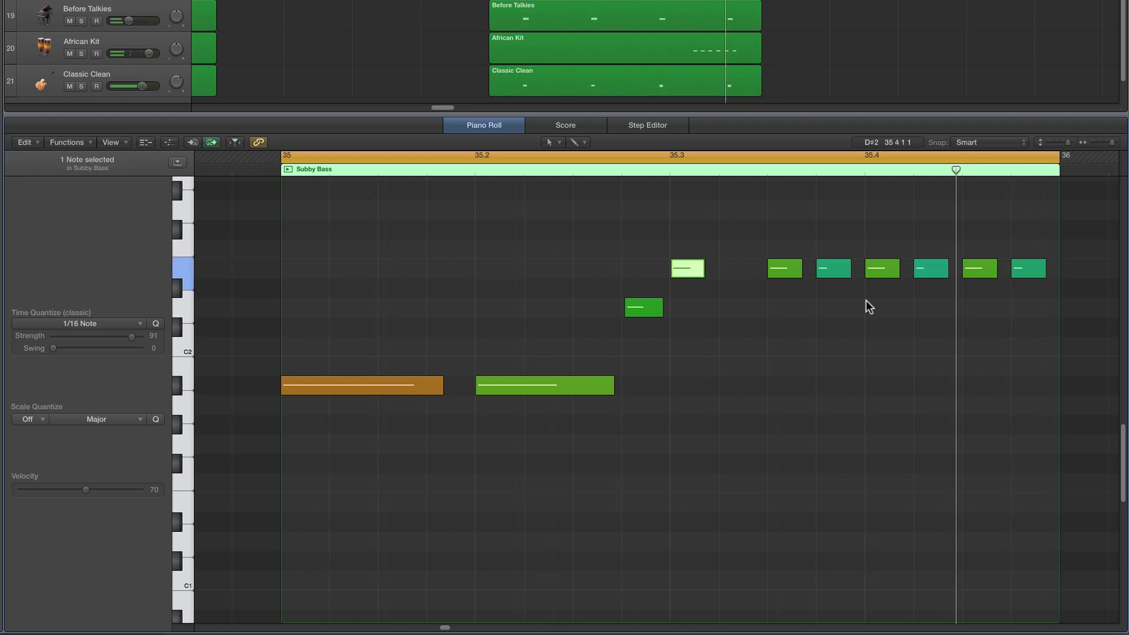
{"action": "key", "text": "super+z"}
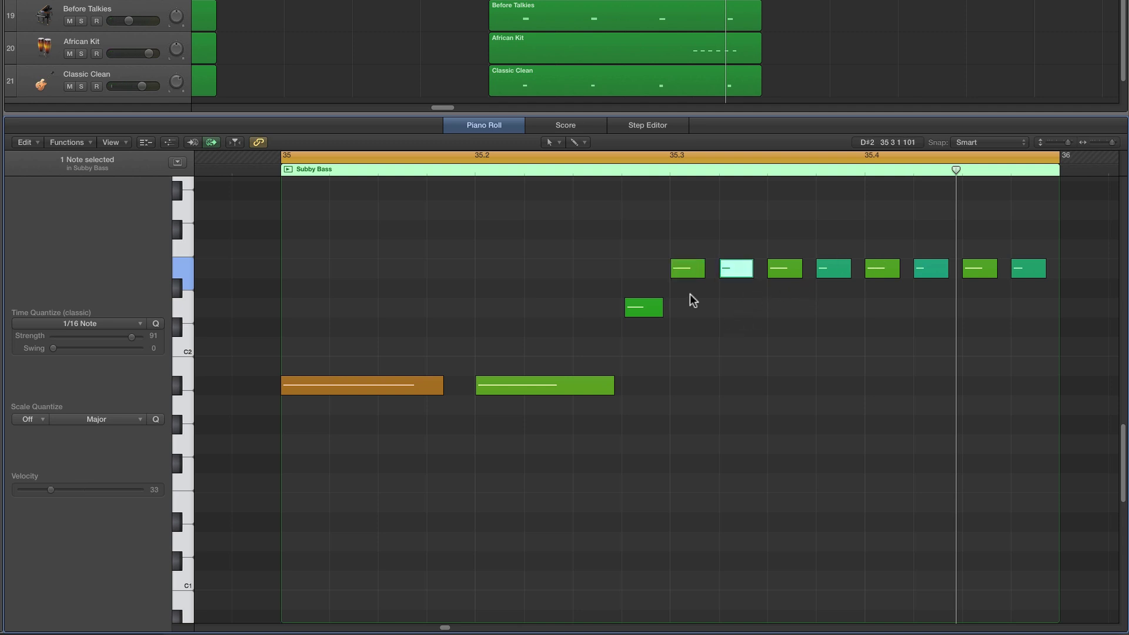
{"action": "scroll", "coordinate": [727, 298], "scroll_direction": "right", "scroll_amount": 1}
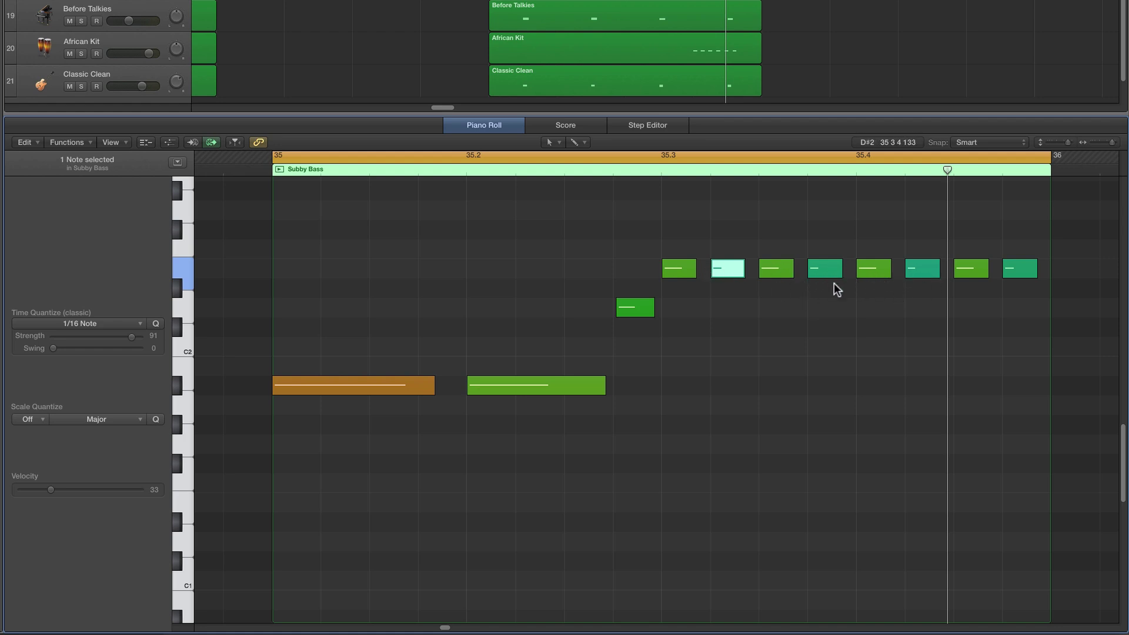
{"action": "key", "text": "space"}
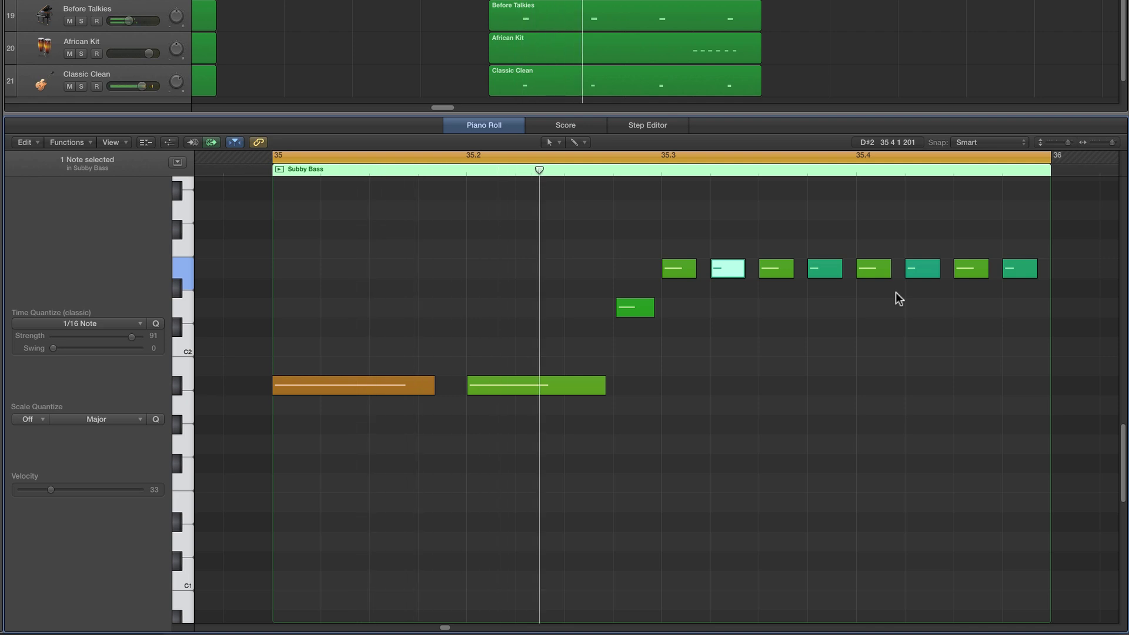
Delete the fourth E2 bass note, lengthen the third E2 to about 0.4 beat and audition the loop.
{"action": "left_click", "coordinate": [821, 270]}
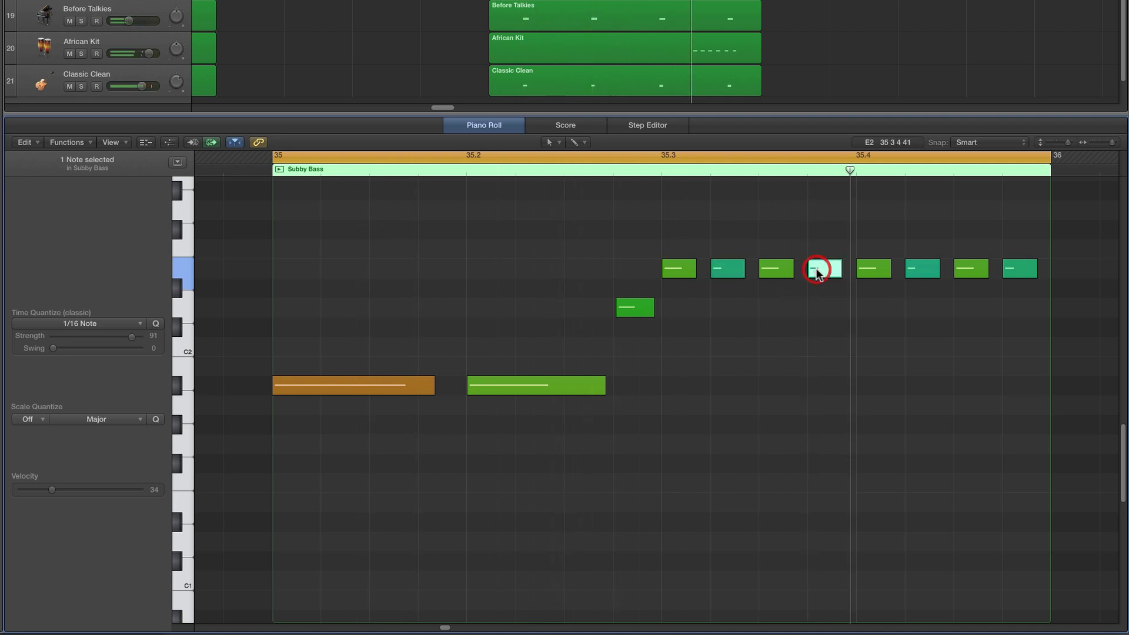
{"action": "key", "text": "Delete"}
{"action": "left_click_drag", "start_coordinate": [792, 270], "coordinate": [839, 273]}
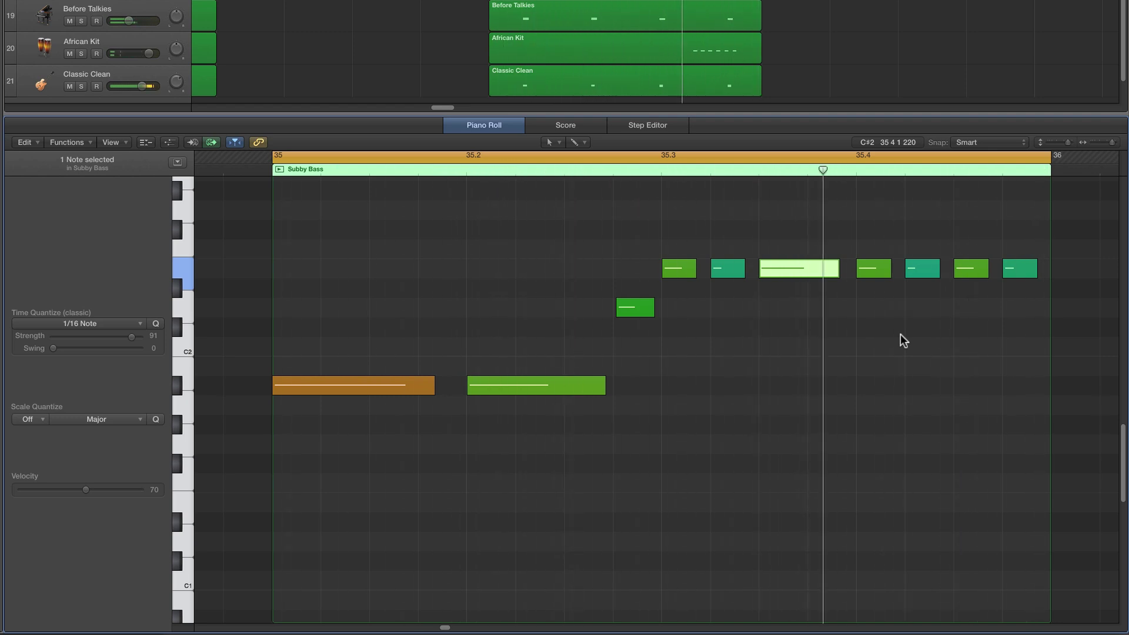
{"action": "key", "text": "space"}
Delete the last E2 bass note of the bar and lengthen the preceding E2 to about 0.4 beat.
{"action": "left_click", "coordinate": [1015, 269]}
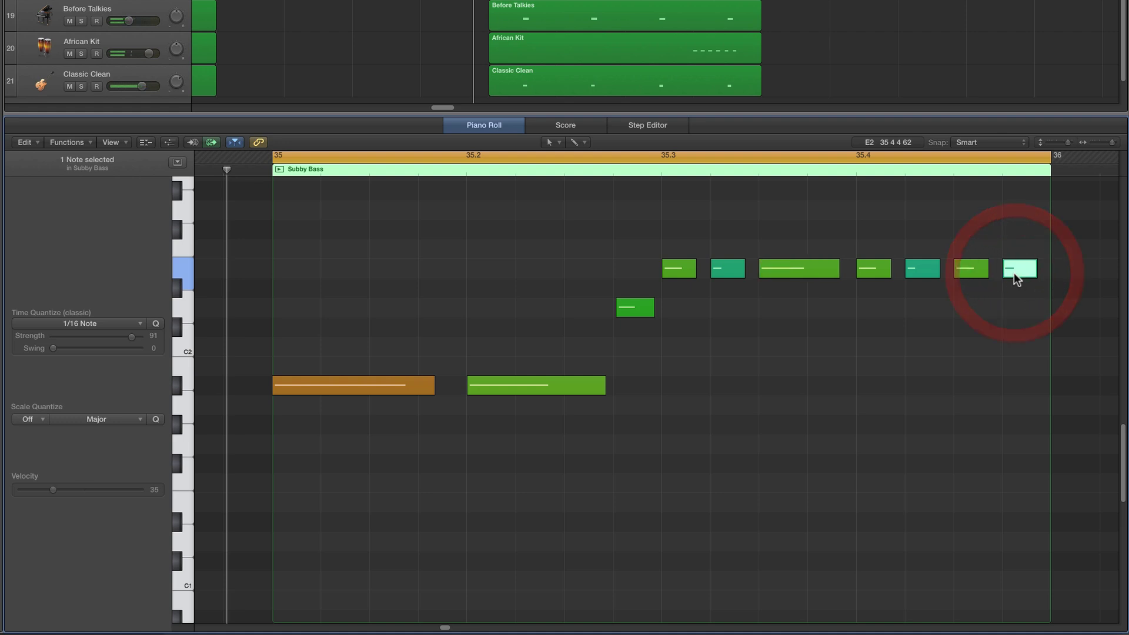
{"action": "key", "text": "Delete"}
{"action": "left_click_drag", "start_coordinate": [989, 272], "coordinate": [1031, 270]}
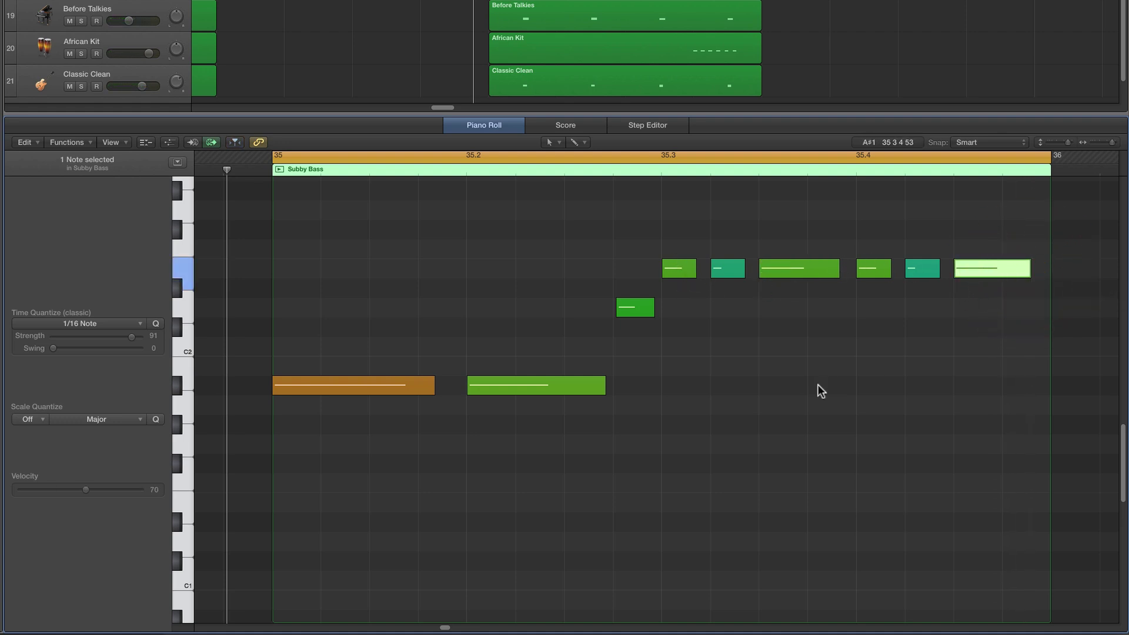
Play the loop, try shortening the bar's last E2 bass note, and undo the recent E2 length changes and deletions.
{"action": "key", "text": "space"}
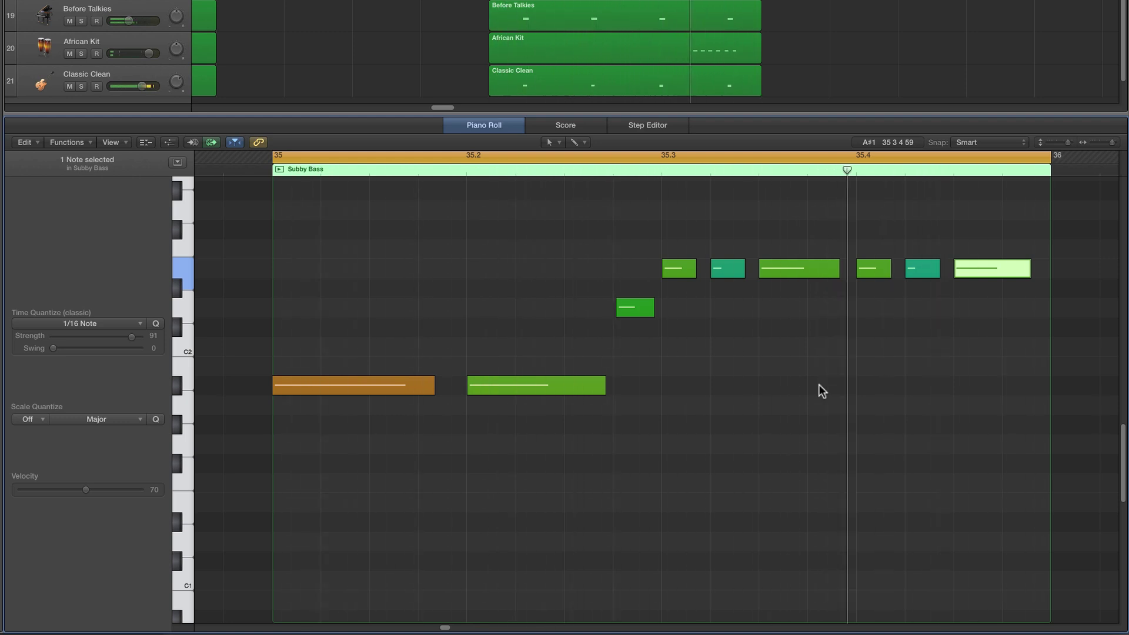
{"action": "key", "text": "alt+shift+Left"}
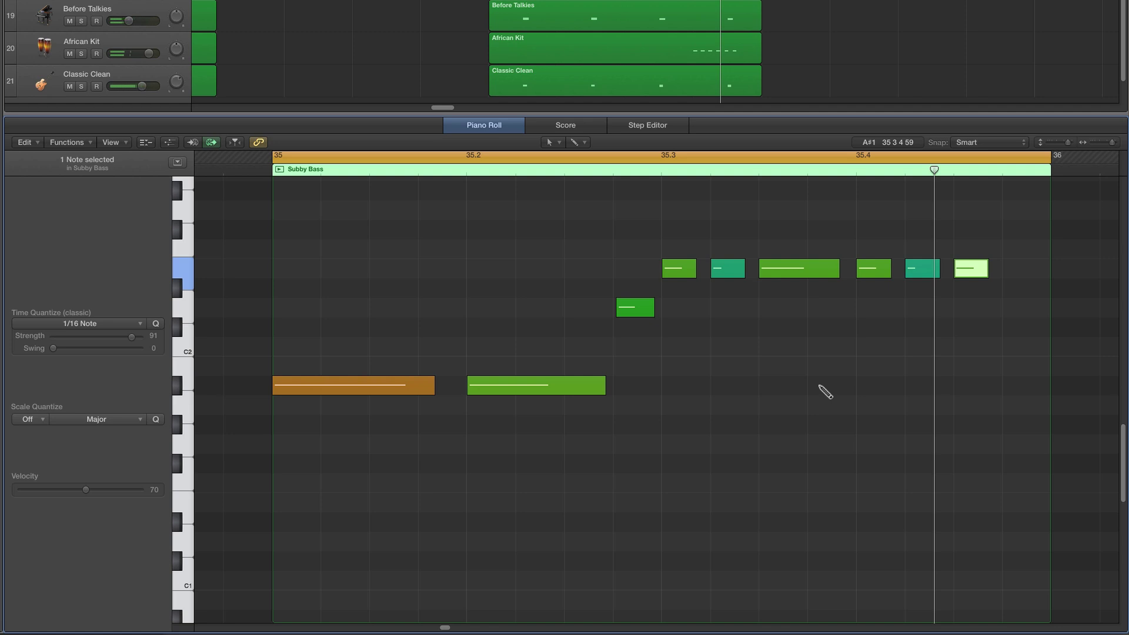
{"action": "key", "text": "super+z"}
{"action": "key", "text": "super+z"}
{"action": "key", "text": "super+z"}
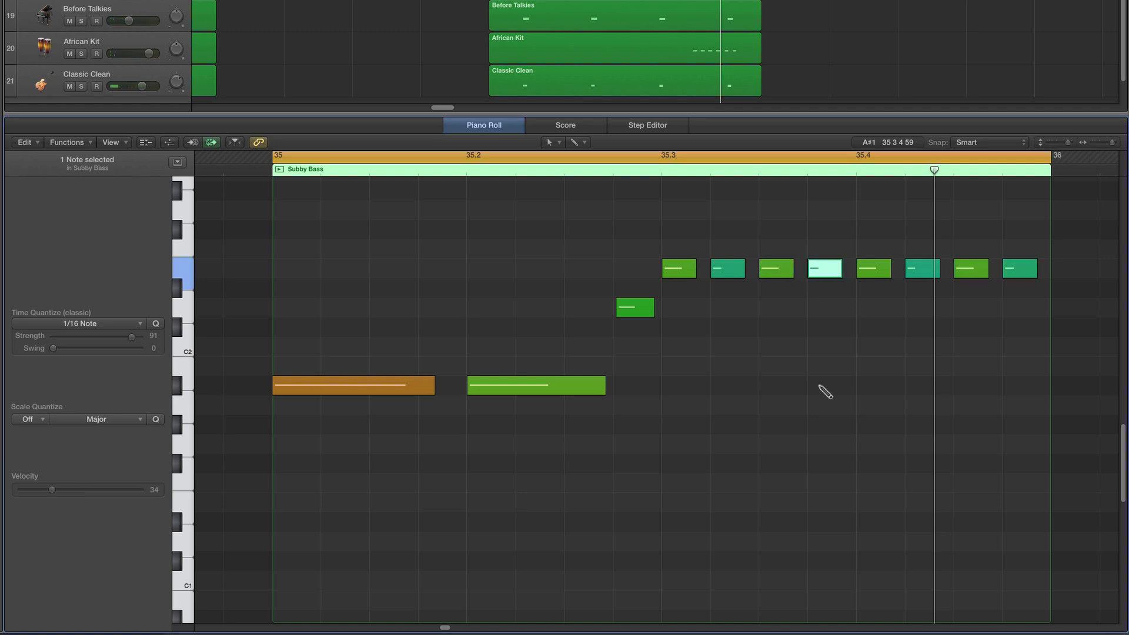
{"action": "left_click", "coordinate": [862, 358]}
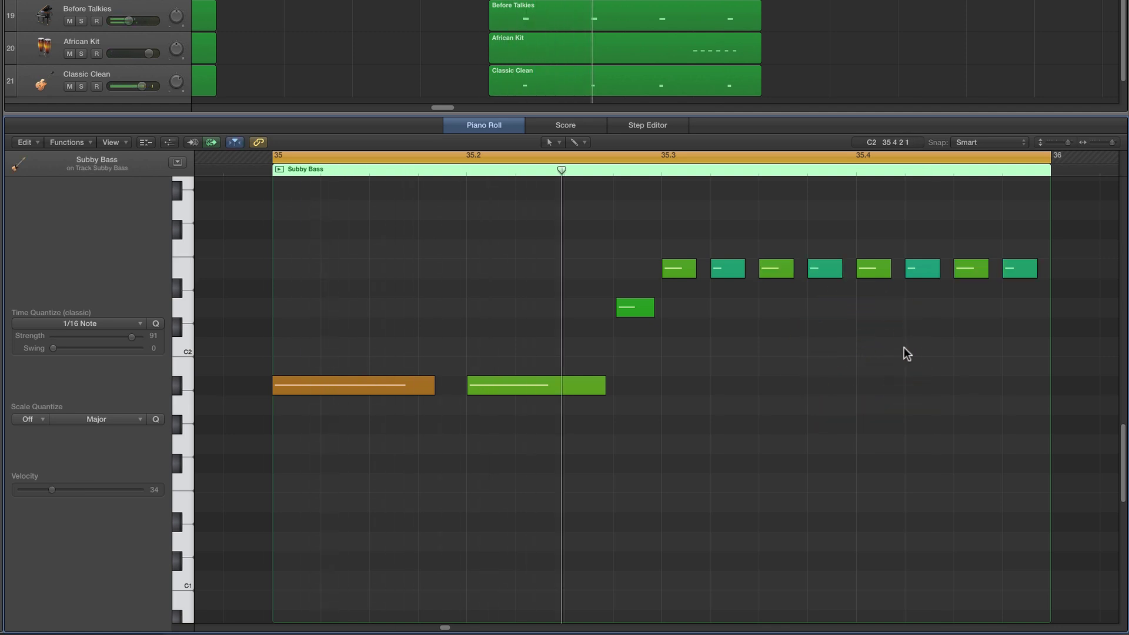
Try moving the E2 bass note on beat 4 down to D2 and deleting the bar's last two E2 notes.
{"action": "left_click_drag", "start_coordinate": [870, 270], "coordinate": [872, 306]}
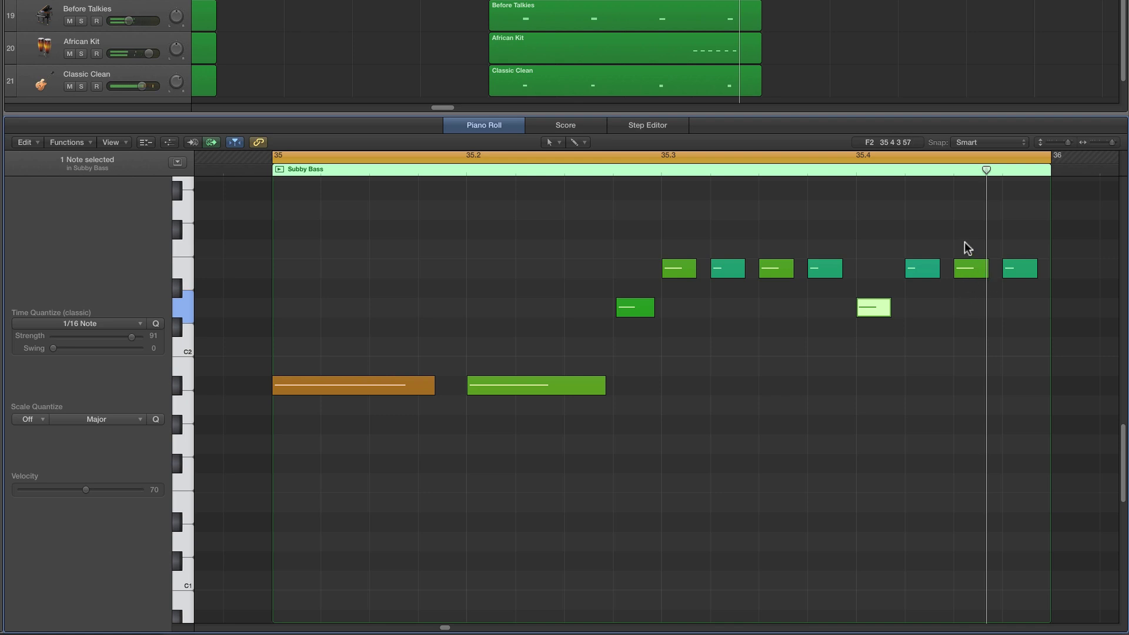
{"action": "left_click_drag", "start_coordinate": [967, 248], "coordinate": [1018, 277]}
{"action": "key", "text": "Delete"}
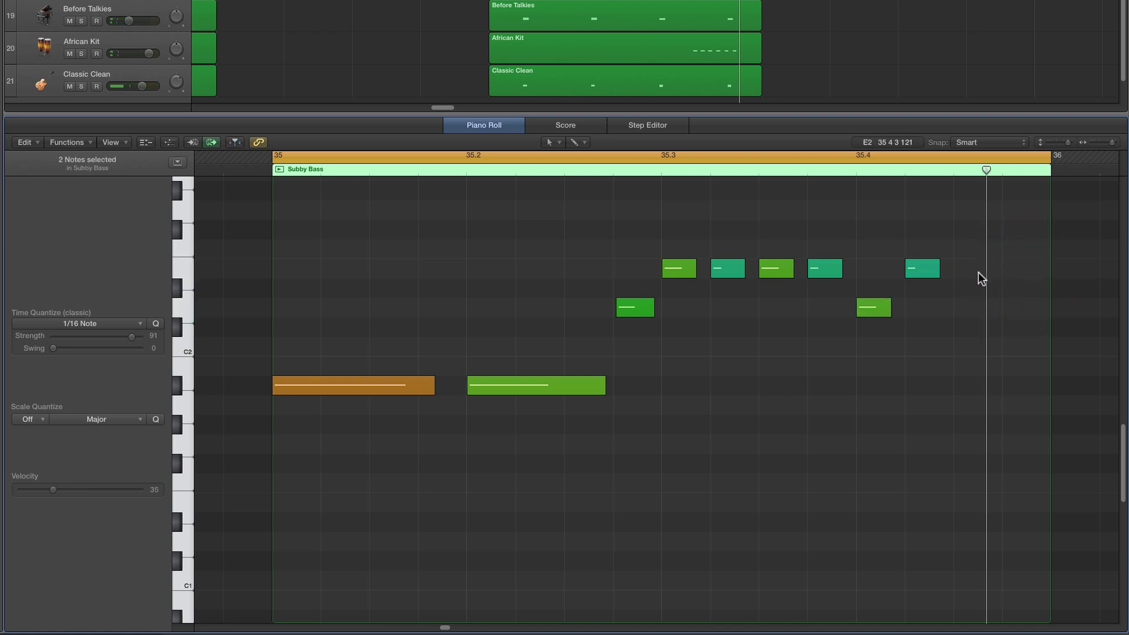
{"action": "key", "text": "super+z"}
Try deleting only the bar's last E2 note and setting the preceding E2's length to 0 0 1 120 while the loop plays.
{"action": "left_click", "coordinate": [1023, 270]}
{"action": "key", "text": "Delete"}
{"action": "left_click_drag", "start_coordinate": [987, 276], "coordinate": [1034, 270]}
{"action": "key", "text": "space"}
{"action": "left_click", "coordinate": [937, 345]}
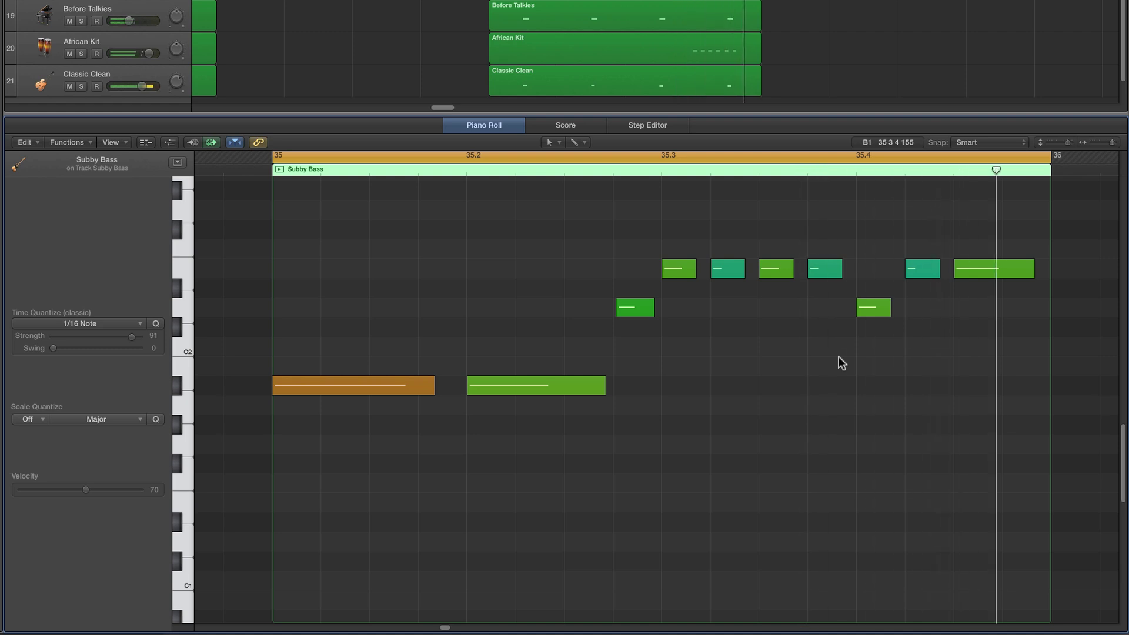
{"action": "left_click", "coordinate": [1030, 275]}
{"action": "left_click_drag", "start_coordinate": [1030, 275], "coordinate": [1026, 273]}
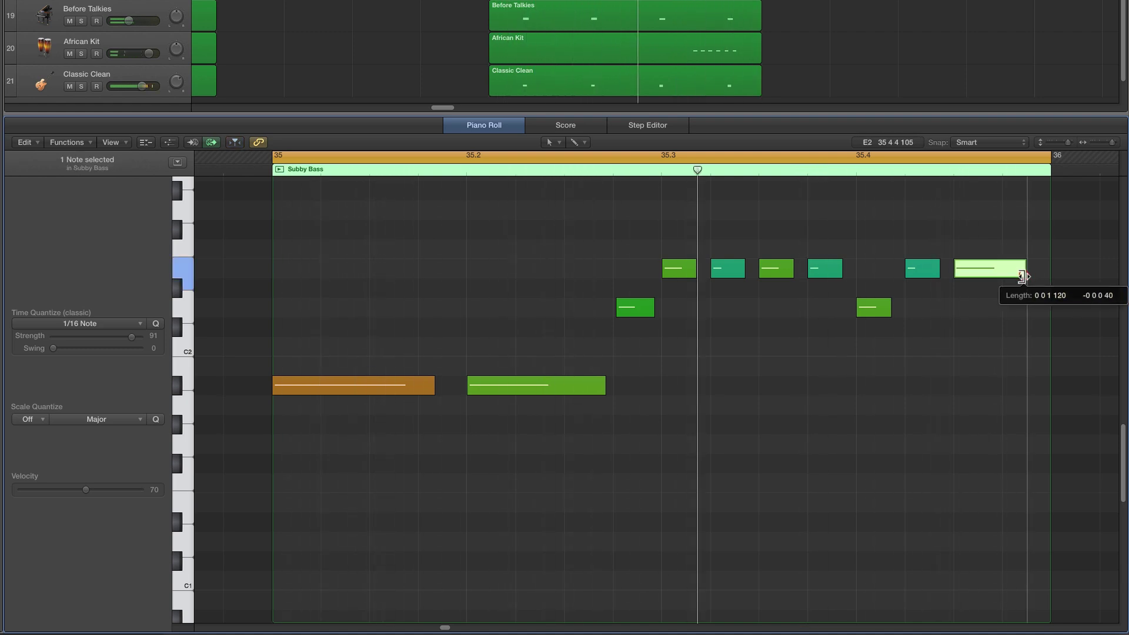
{"action": "left_click", "coordinate": [1016, 328]}
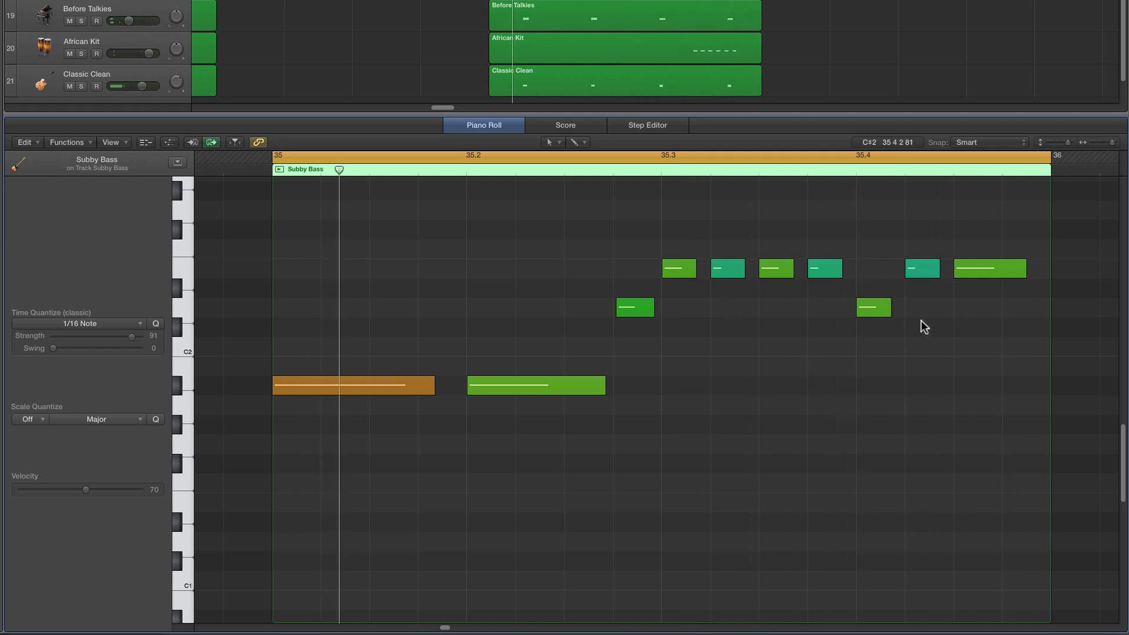
Undo the bass edits at the end of the bar, including the D2 move, the deletion and the length changes.
{"action": "scroll", "coordinate": [964, 295], "scroll_direction": "left", "scroll_amount": 3}
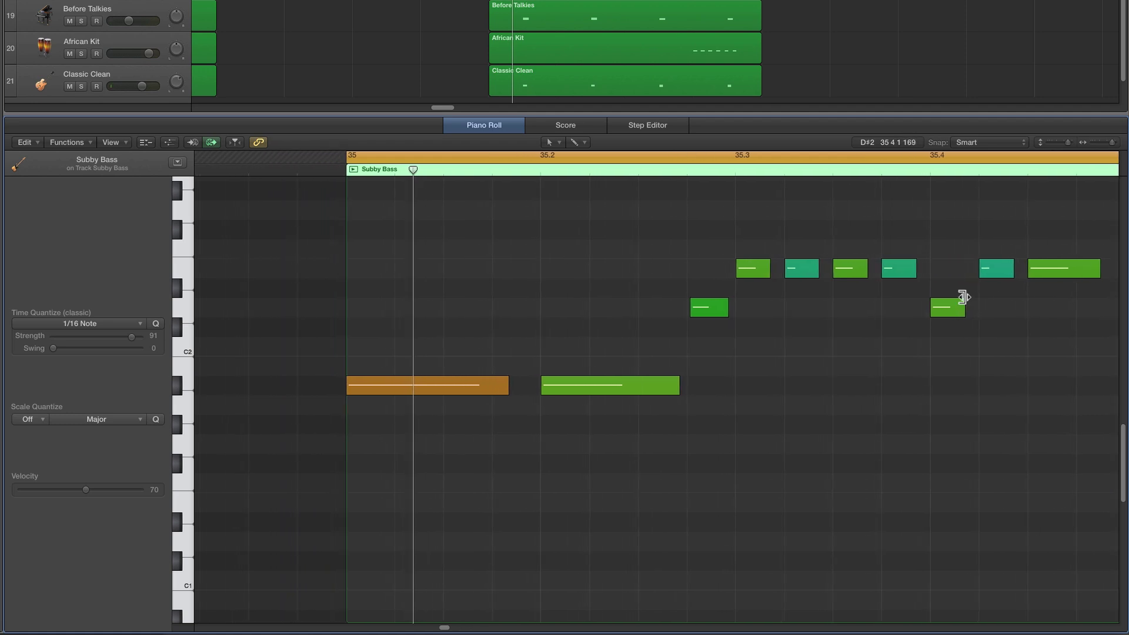
{"action": "scroll", "coordinate": [961, 297], "scroll_direction": "right", "scroll_amount": 3}
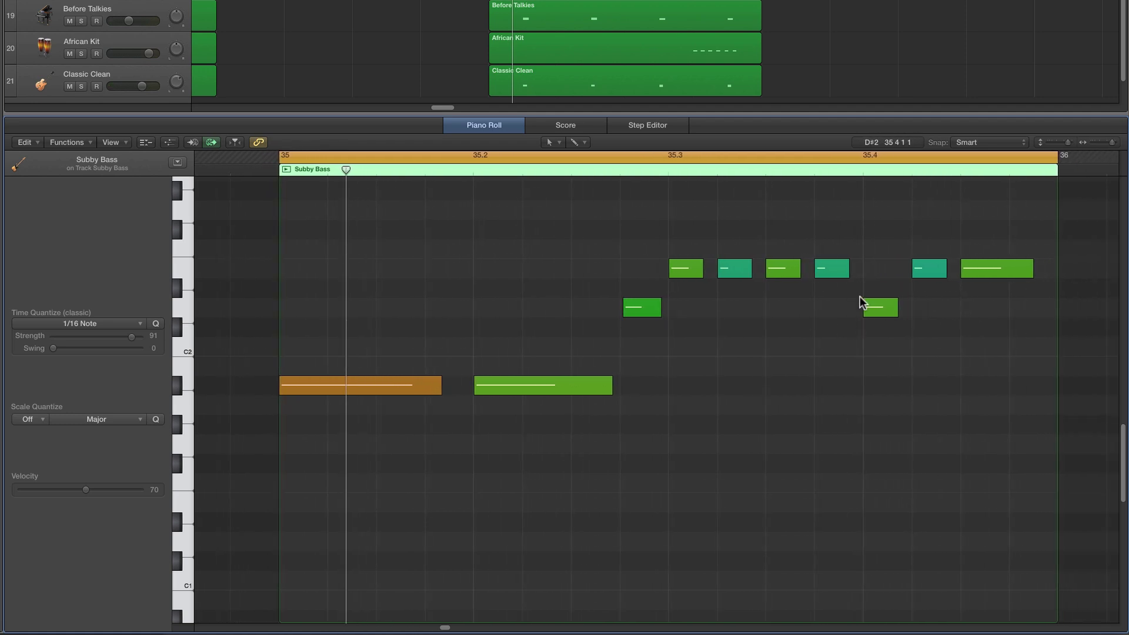
{"action": "key", "text": "super+z"}
{"action": "key", "text": "super+z"}
{"action": "key", "text": "super+z"}
{"action": "key", "text": "super+z"}
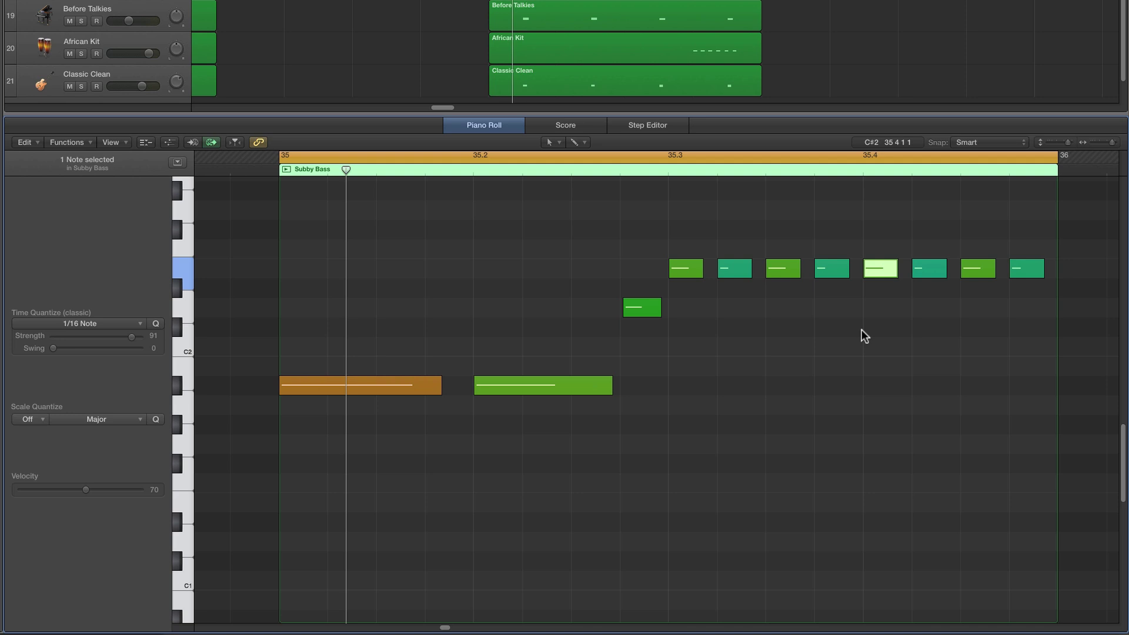
{"action": "left_click", "coordinate": [862, 329]}
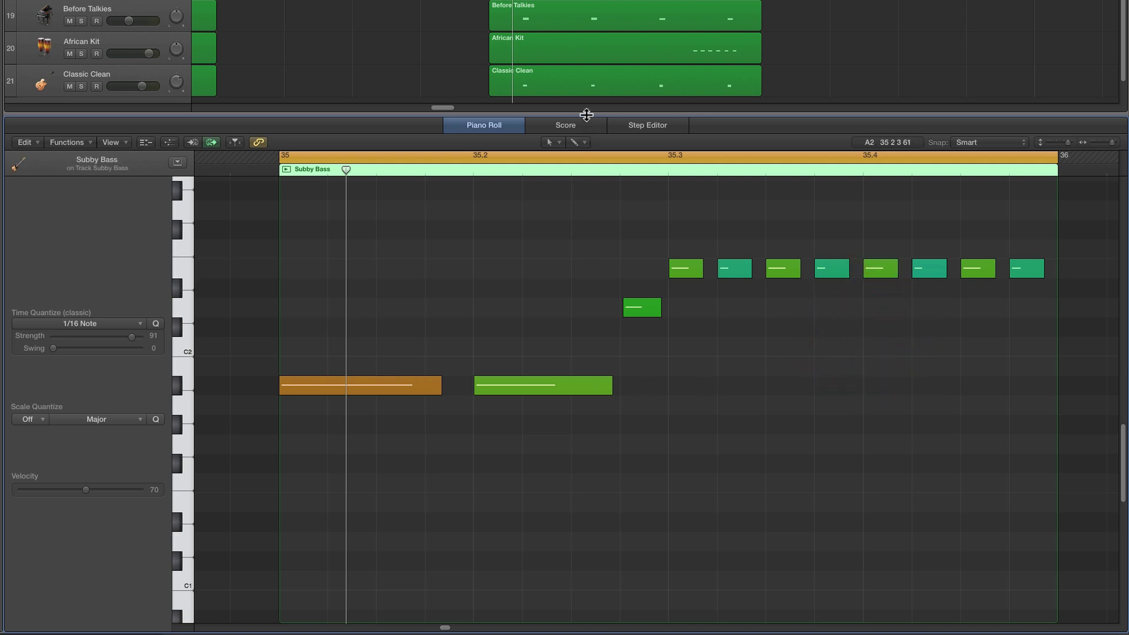
Move both Snare Center hits in the Unmixed+ drum region, on beats 2 and 4, to Snare Sidestick and play the loop.
{"action": "left_click_drag", "start_coordinate": [586, 120], "coordinate": [587, 172]}
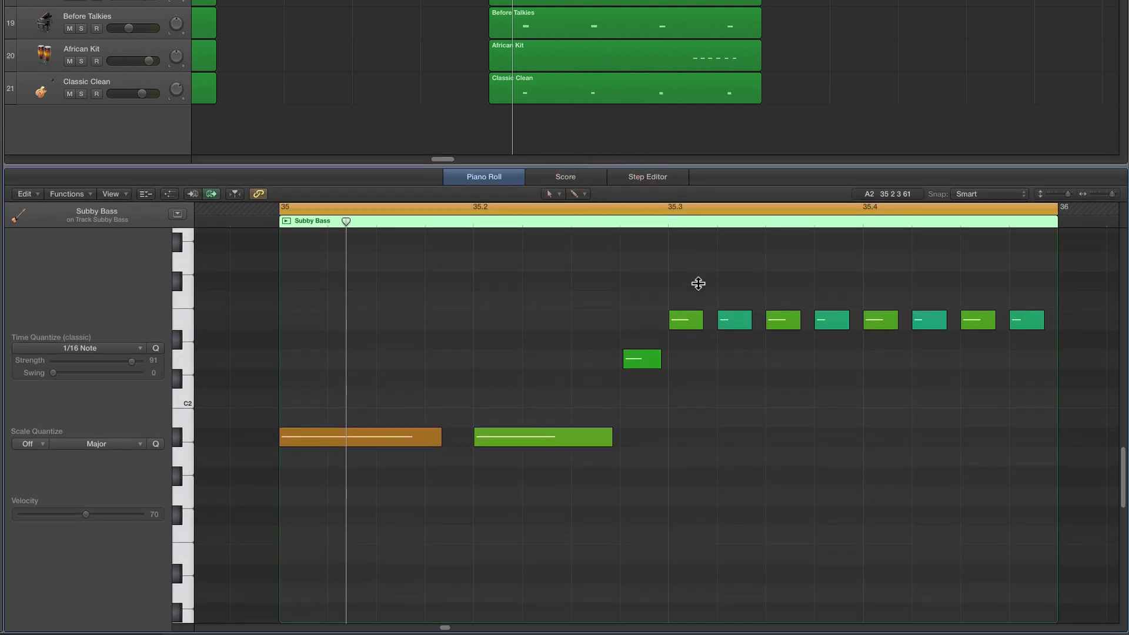
{"action": "key", "text": "space"}
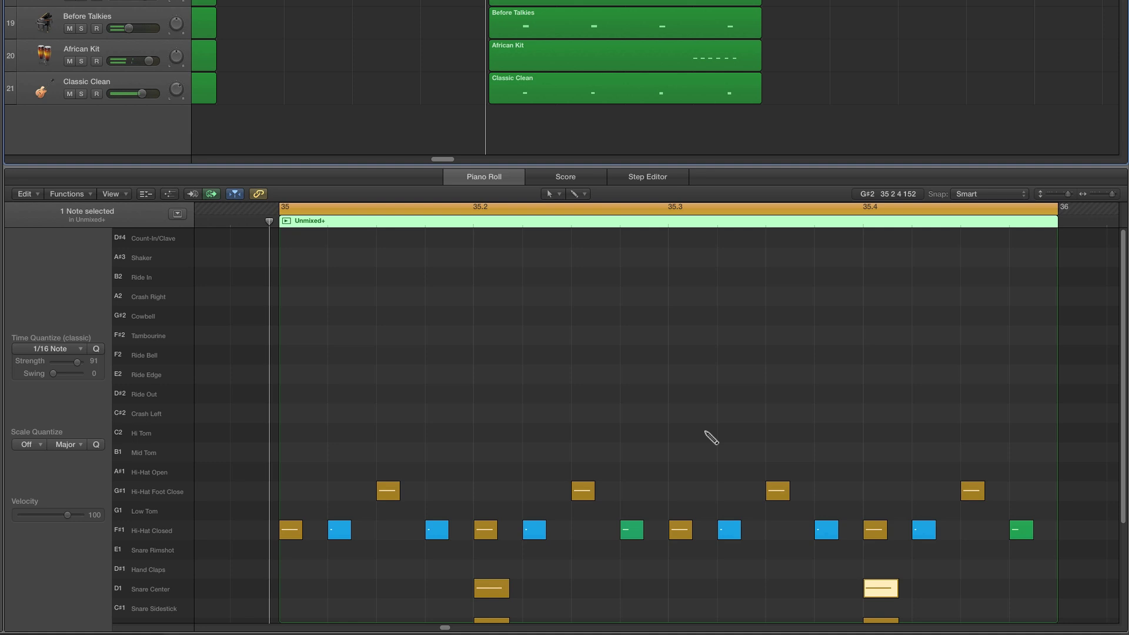
{"action": "scroll", "coordinate": [705, 430], "scroll_direction": "down", "scroll_amount": 4}
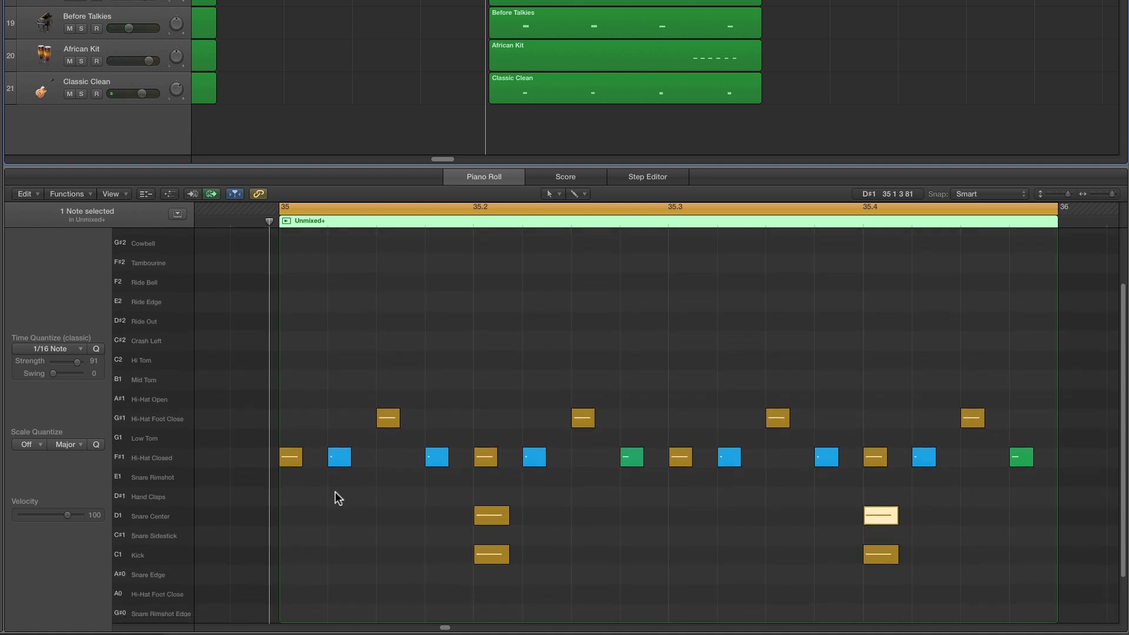
{"action": "left_click", "coordinate": [167, 514]}
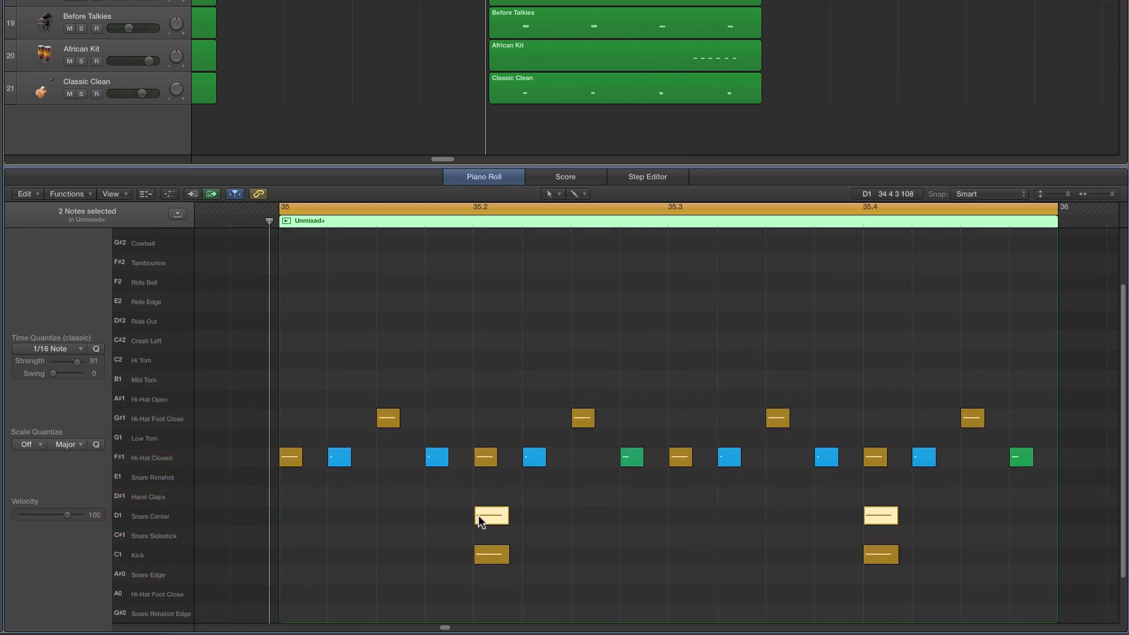
{"action": "left_click_drag", "start_coordinate": [483, 520], "coordinate": [483, 538]}
{"action": "key", "text": "space"}
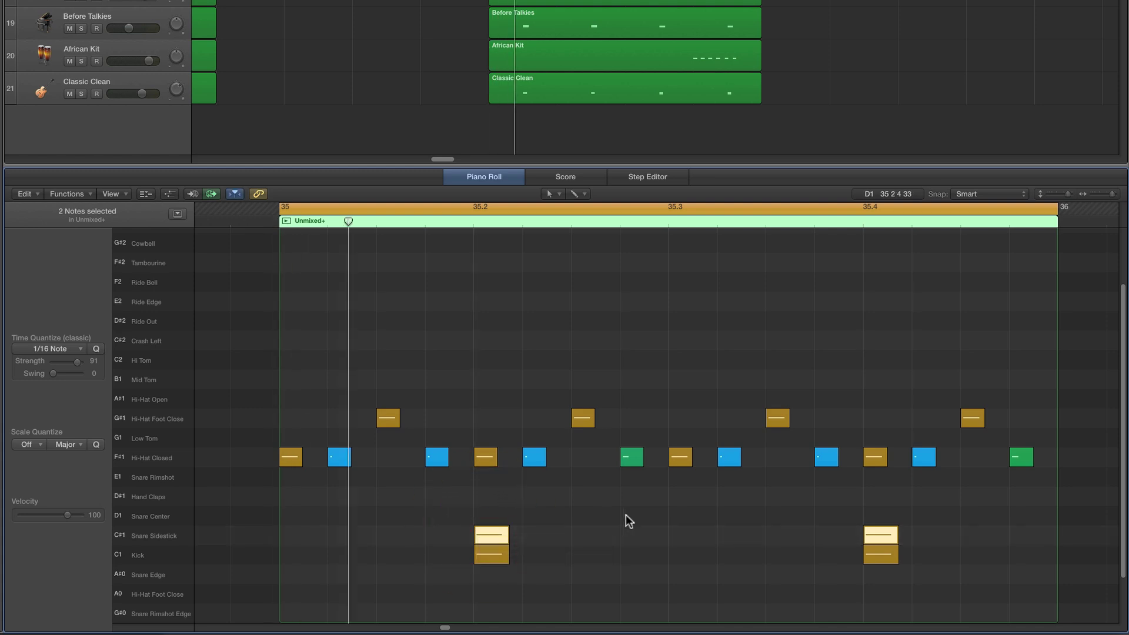
Draw additional Snare Sidestick hits with the Pencil tool at 35 2 3, 35 2 4 and 35 4 4 while auditioning the loop.
{"action": "scroll", "coordinate": [626, 521], "scroll_direction": "down", "scroll_amount": 2}
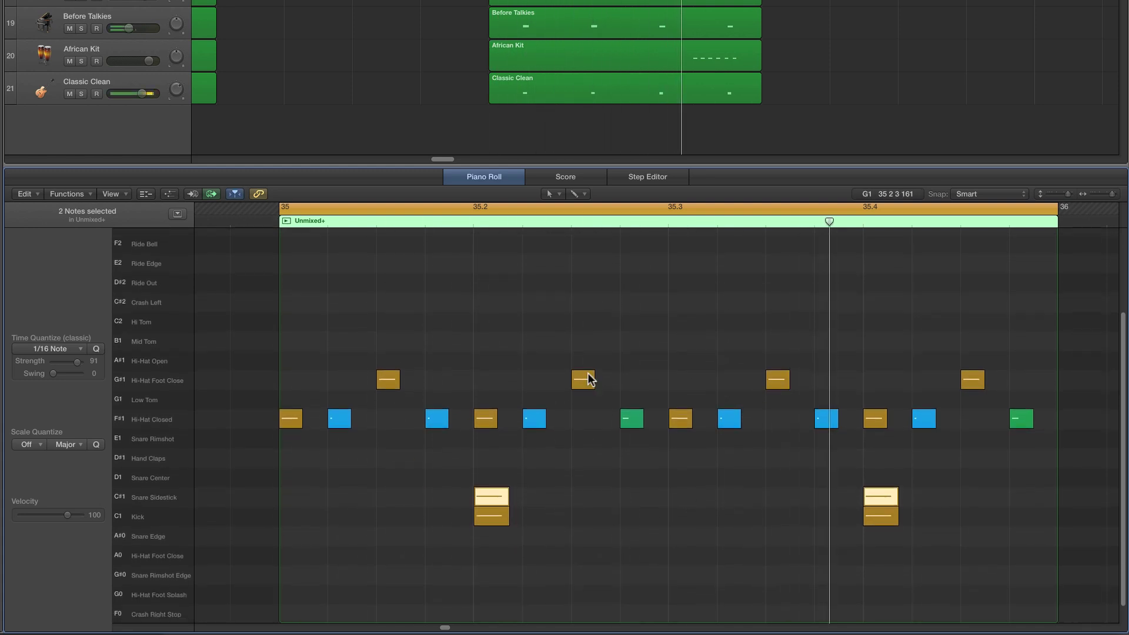
{"action": "left_click", "coordinate": [552, 194]}
{"action": "left_click", "coordinate": [586, 222]}
{"action": "key", "text": "space"}
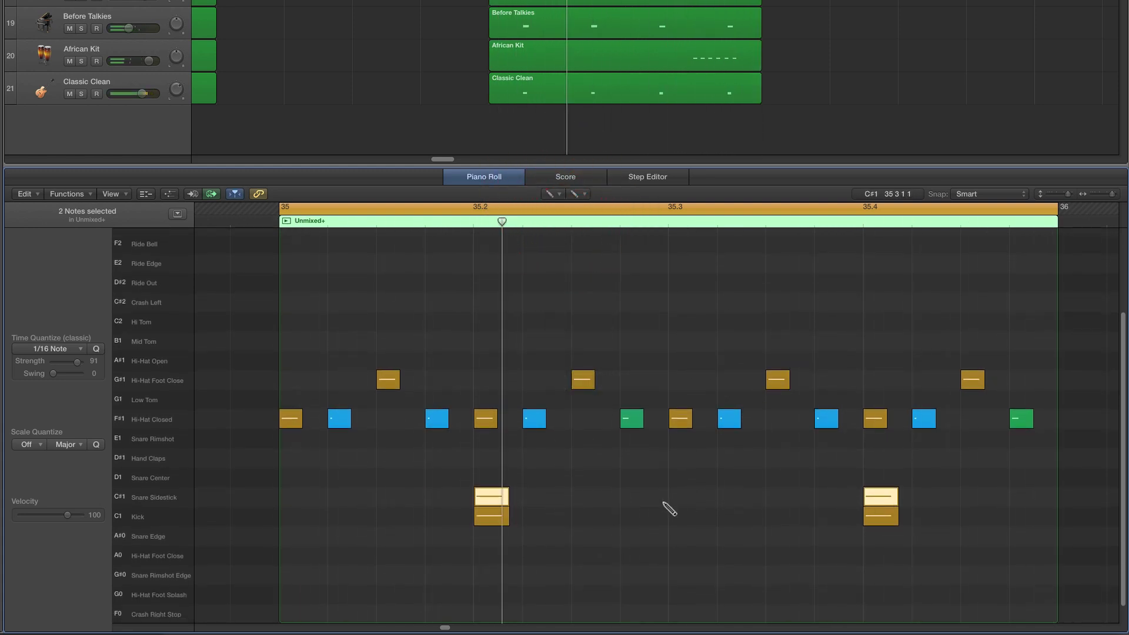
{"action": "left_click", "coordinate": [594, 497]}
{"action": "left_click", "coordinate": [635, 497]}
{"action": "key", "text": "space"}
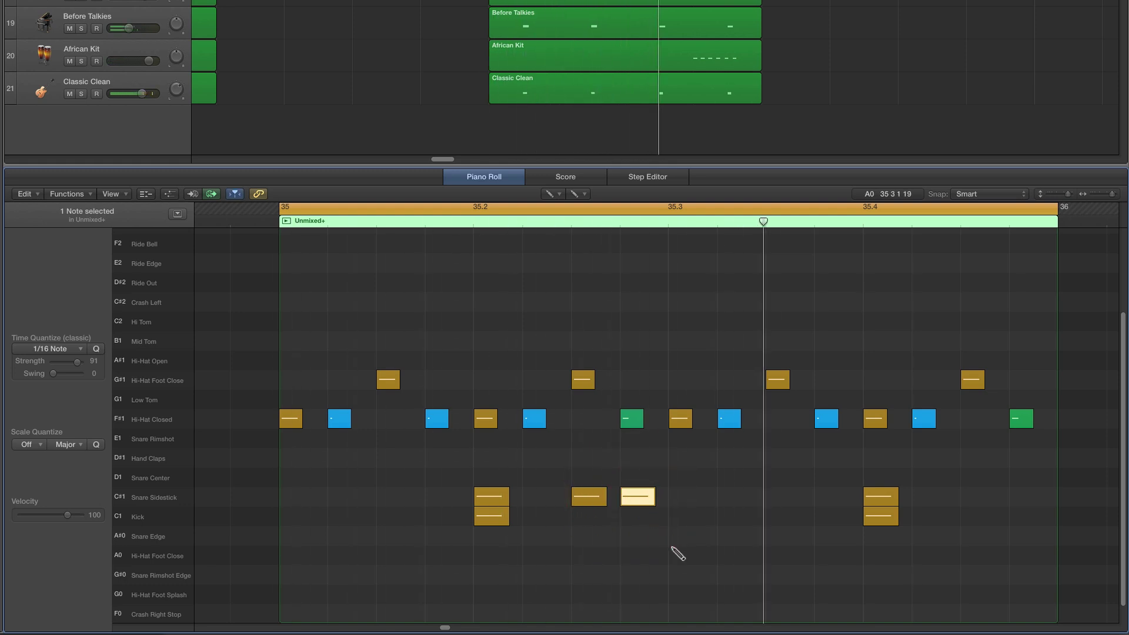
{"action": "left_click", "coordinate": [1024, 499]}
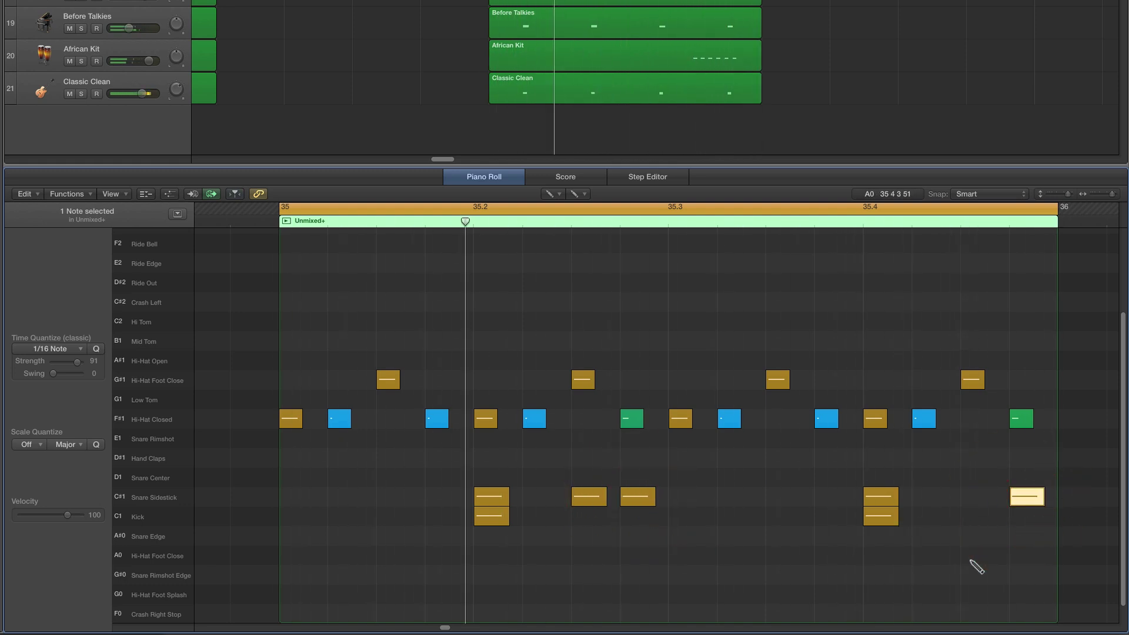
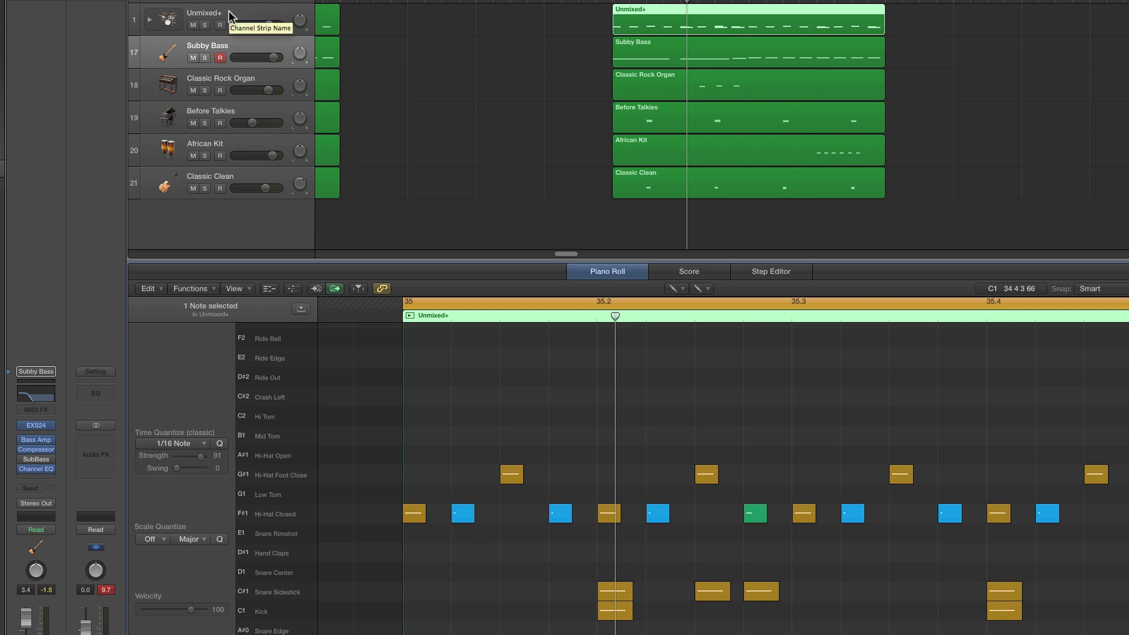
Expand the Unmixed+ track stack and inspect the snare's settings in the Overheads track's Drum Kit Designer.
{"action": "left_click", "coordinate": [151, 20]}
{"action": "left_click", "coordinate": [150, 20]}
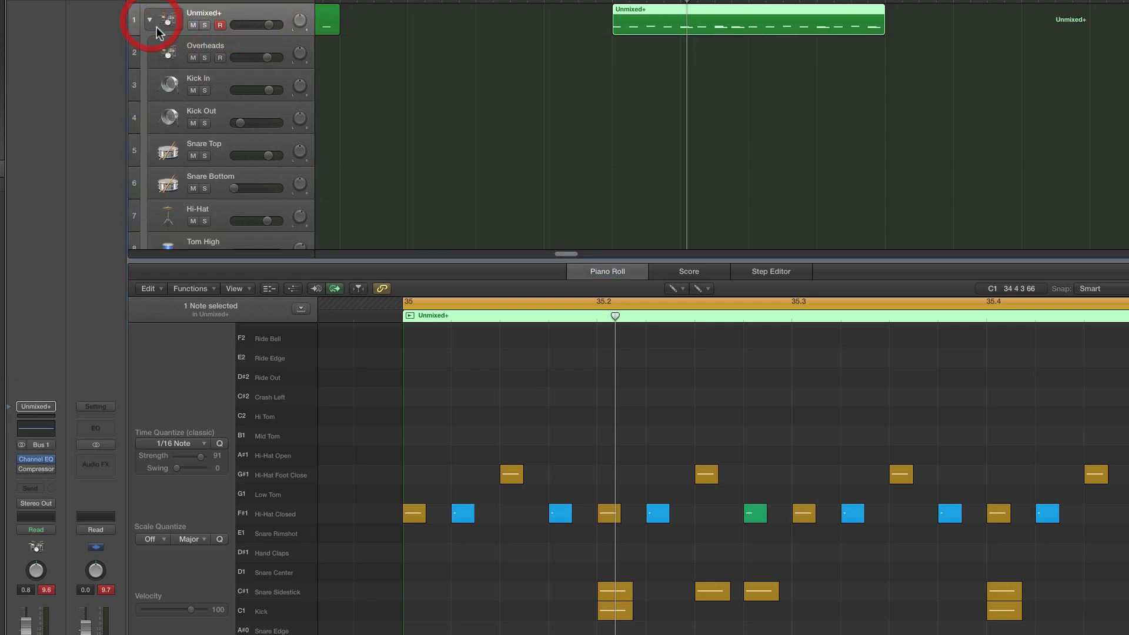
{"action": "left_click", "coordinate": [230, 54]}
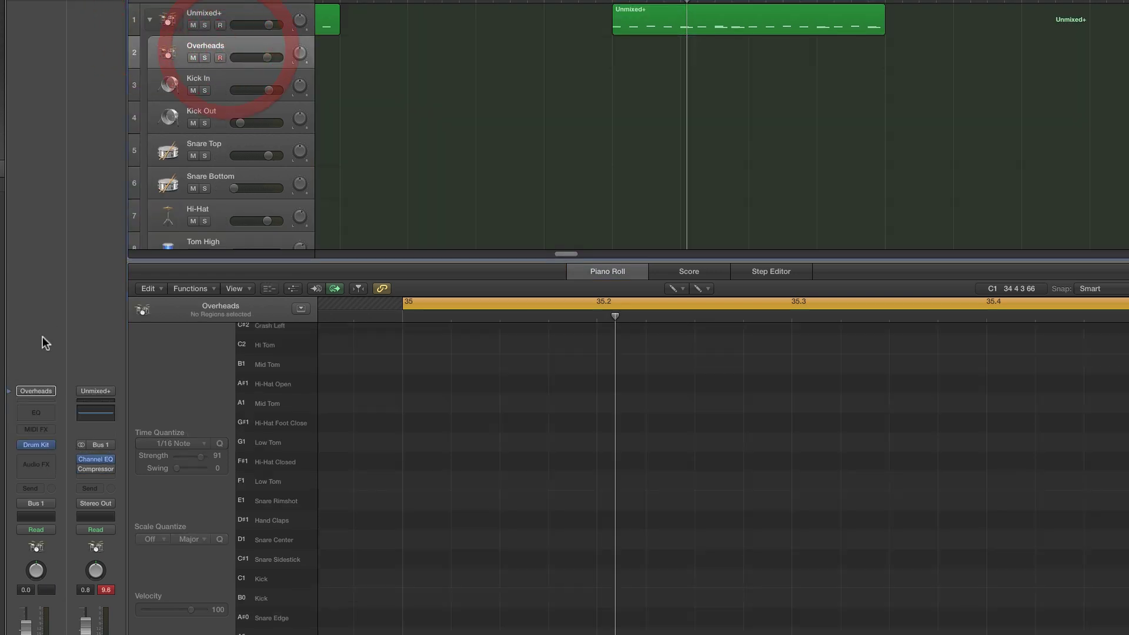
{"action": "left_click", "coordinate": [36, 445]}
{"action": "left_click", "coordinate": [471, 310]}
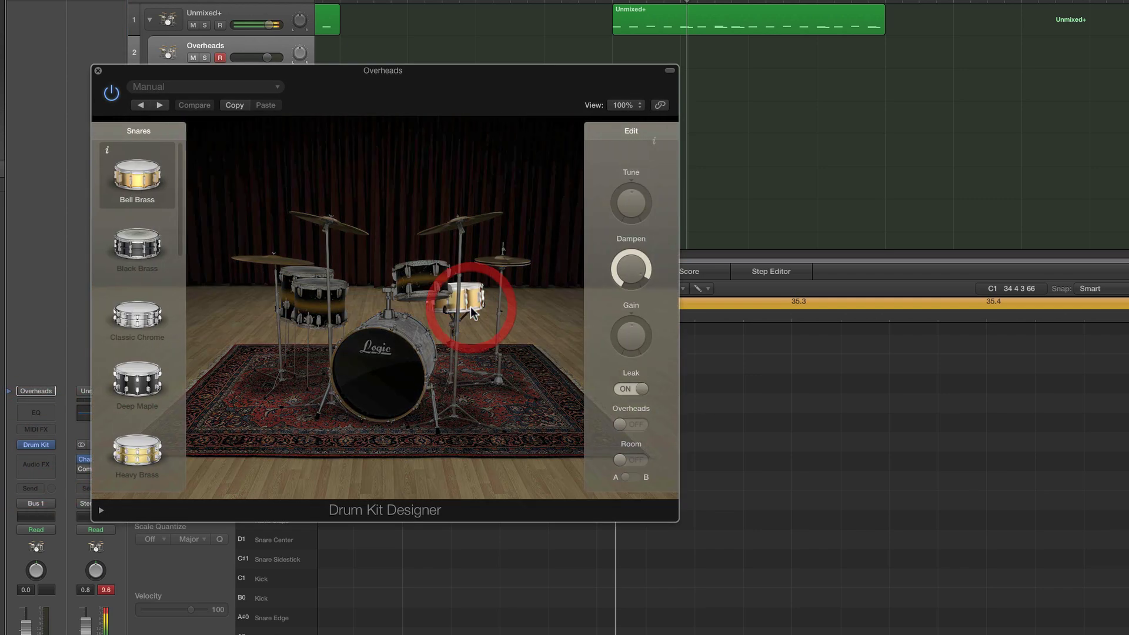
{"action": "mouse_move", "coordinate": [634, 275]}
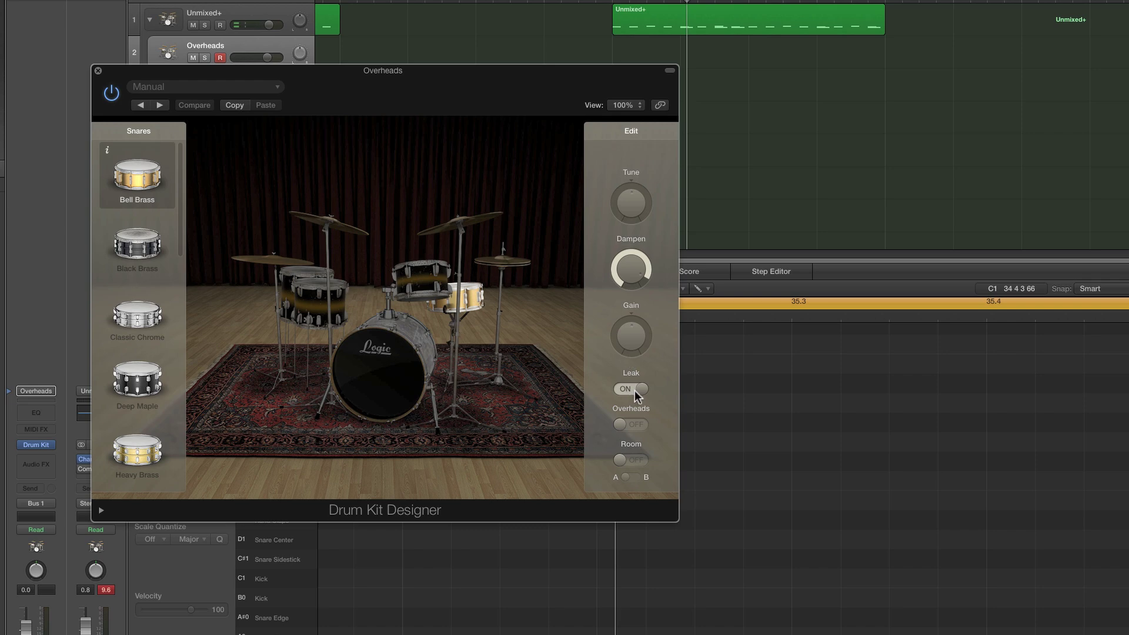
{"action": "left_click", "coordinate": [98, 72]}
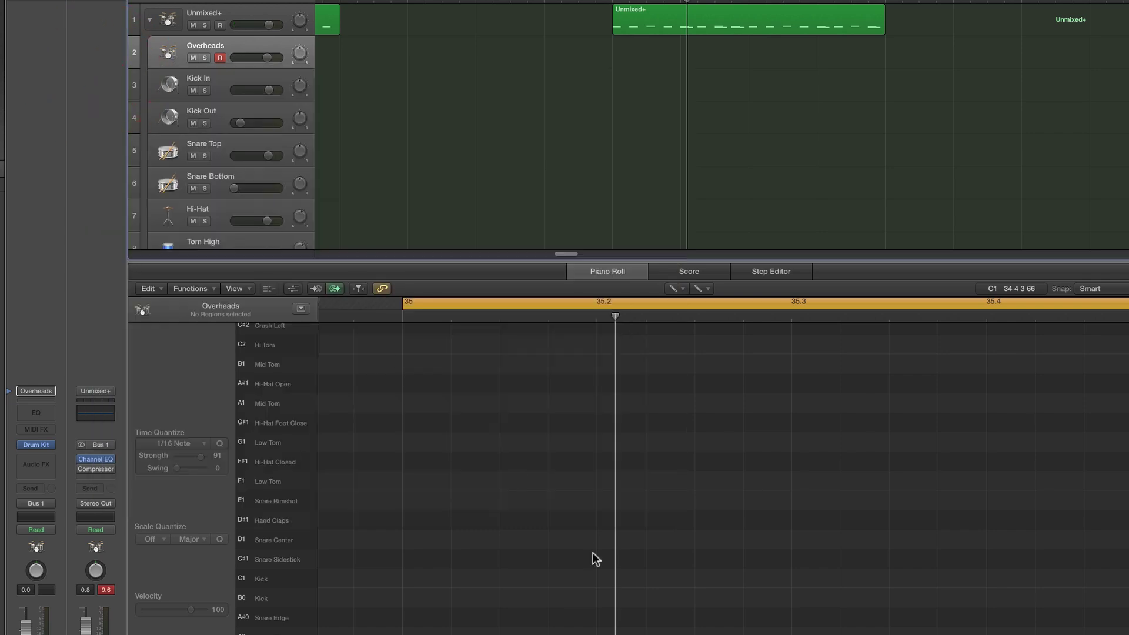
Show the mixer and examine the Channel EQ curve on the Snare Top channel.
{"action": "key", "text": "x"}
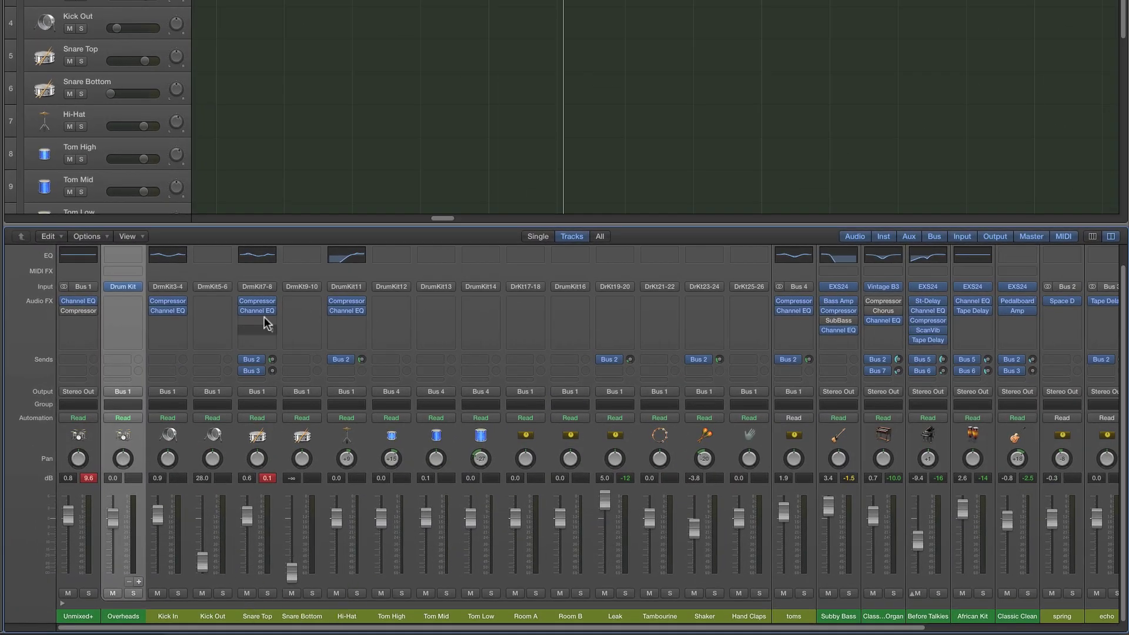
{"action": "left_click", "coordinate": [262, 260]}
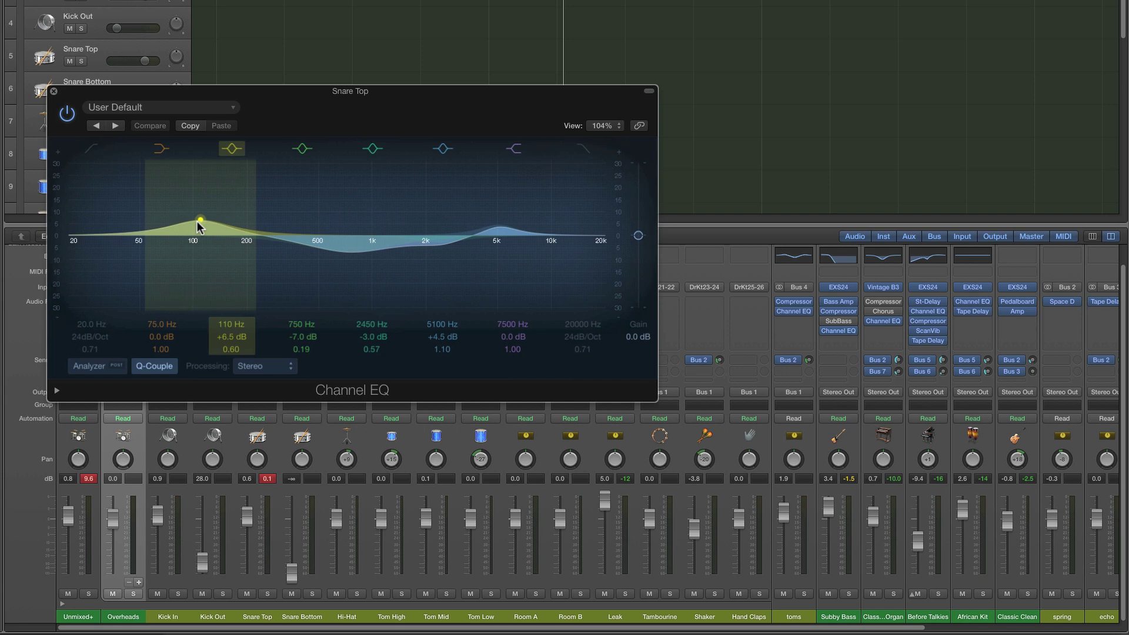
{"action": "left_click", "coordinate": [55, 93]}
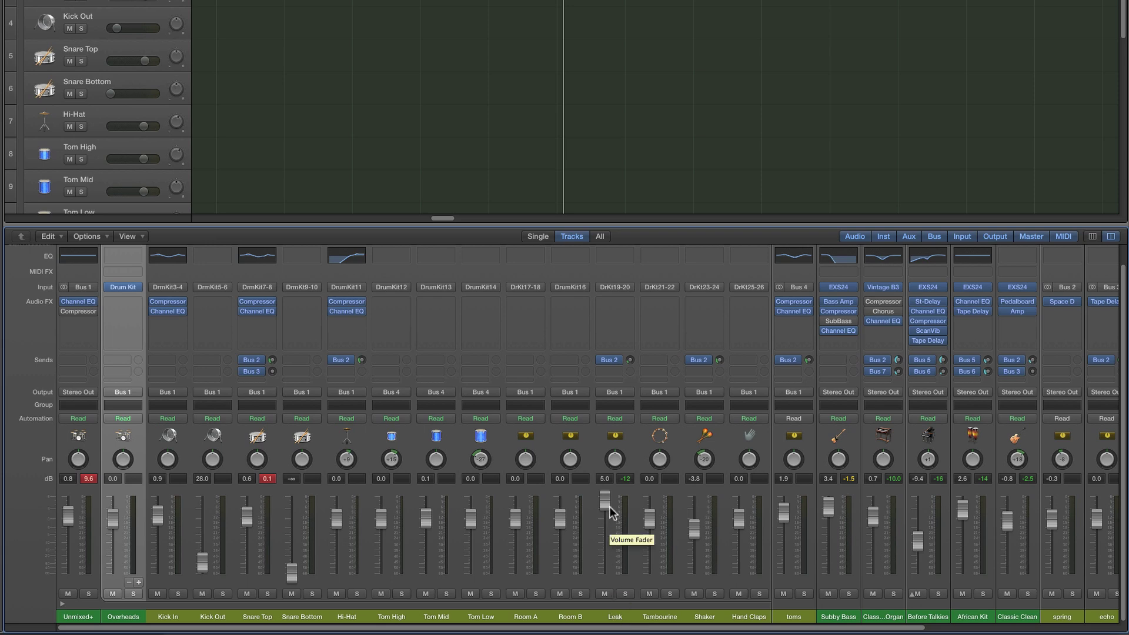
Solo the Leak channel, listen to it in the loop, then remove the solo and stop playback.
{"action": "left_click", "coordinate": [625, 594]}
{"action": "key", "text": "space"}
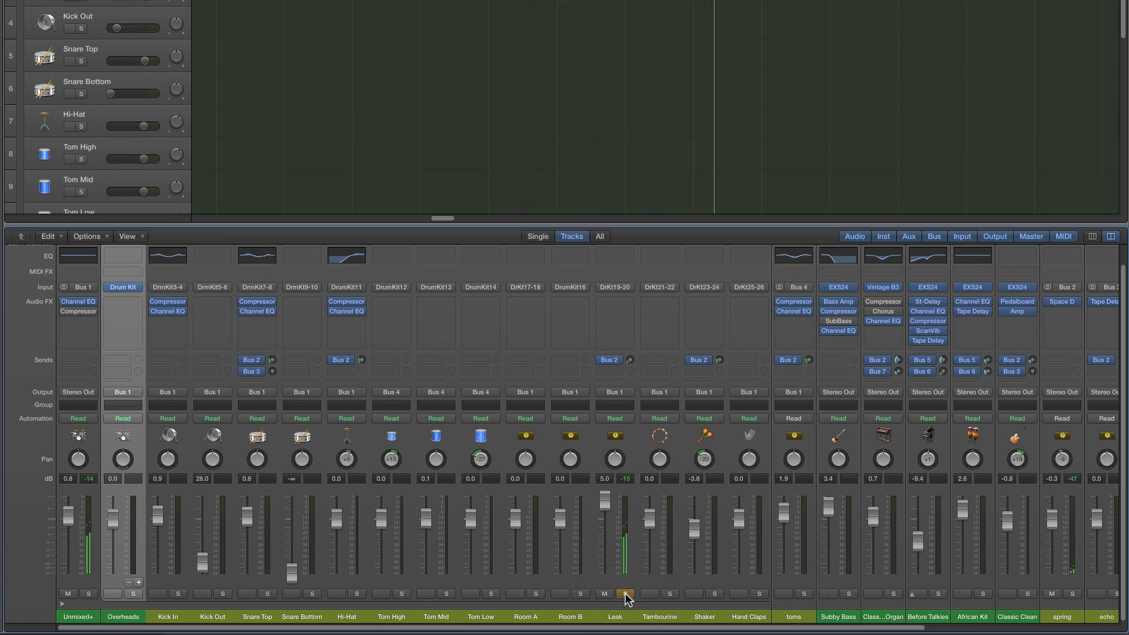
{"action": "left_click", "coordinate": [625, 594]}
{"action": "key", "text": "space"}
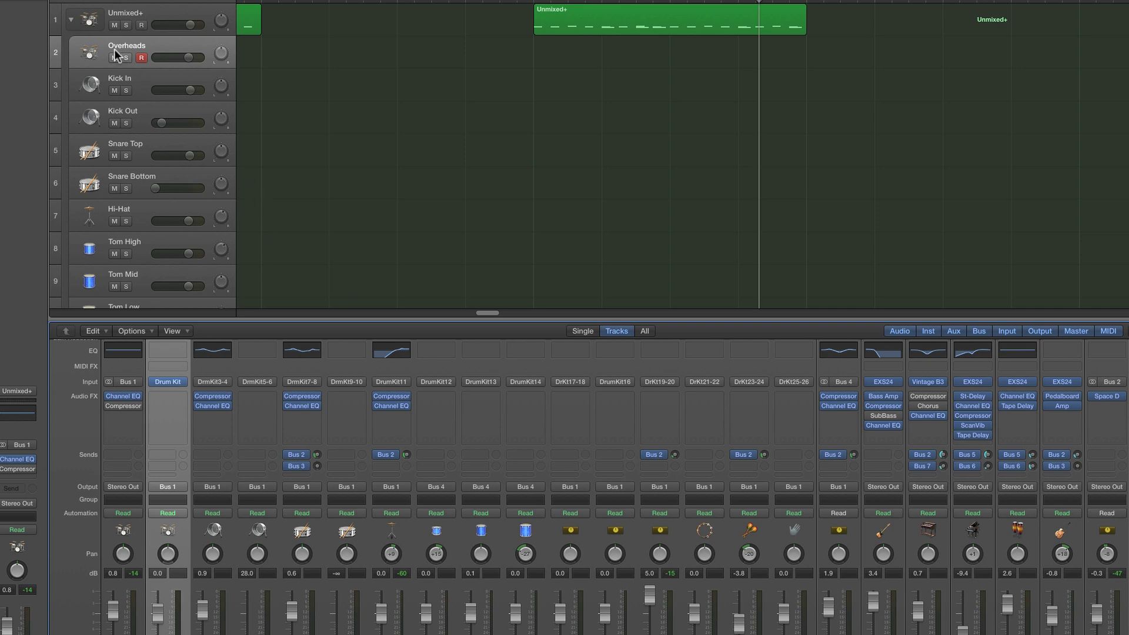
Collapse the Unmixed+ track stack and select its drum region at bar 35.
{"action": "left_click", "coordinate": [70, 20]}
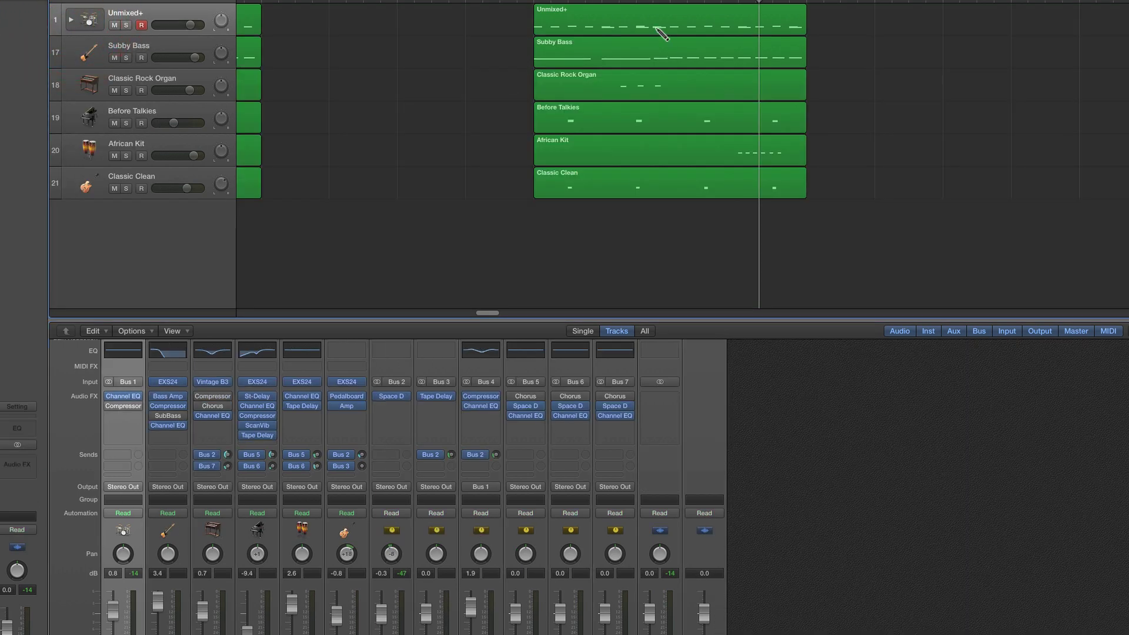
{"action": "left_click", "coordinate": [658, 29]}
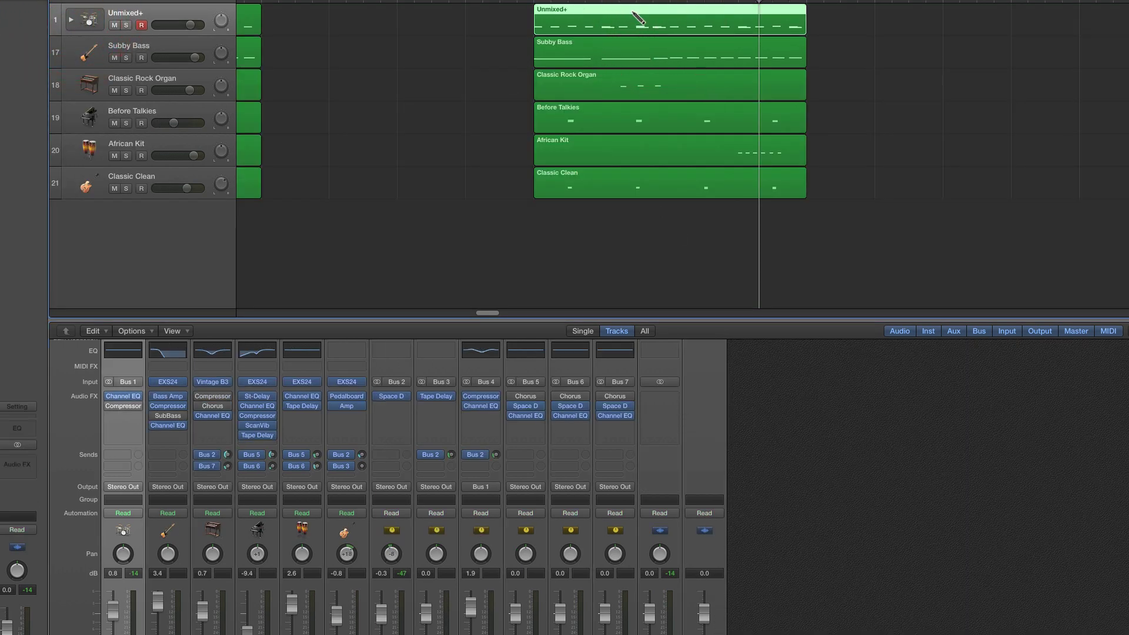
Set the velocity of all Snare Sidestick notes in the Unmixed+ region to 71 and play the loop.
{"action": "key", "text": "p"}
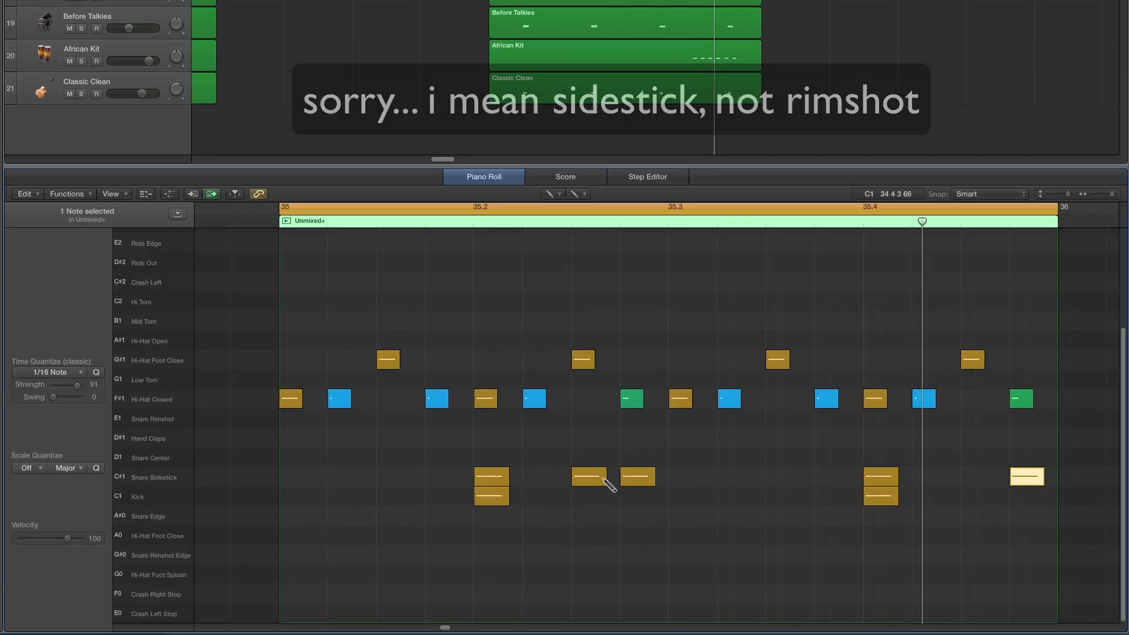
{"action": "left_click", "coordinate": [160, 479]}
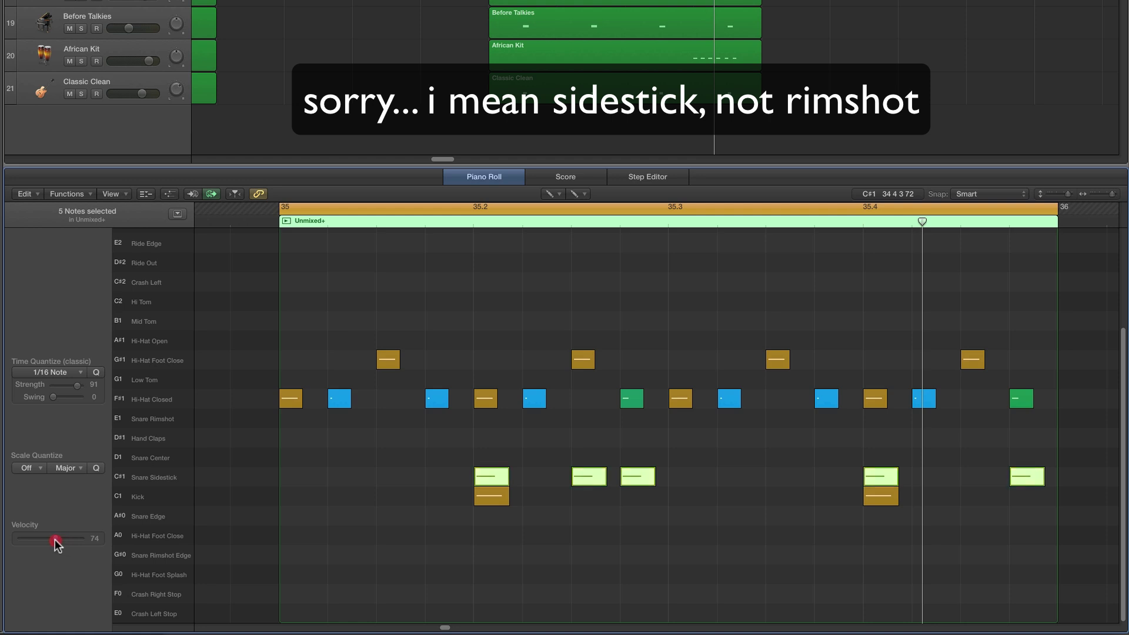
{"action": "key", "text": "space"}
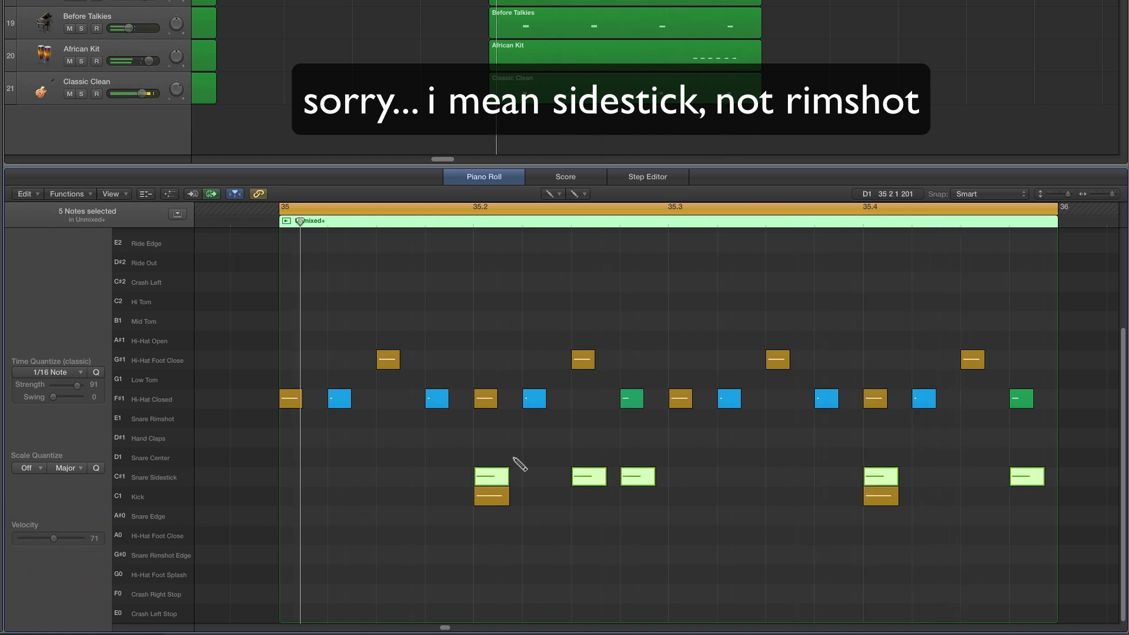
Delete the sidestick note at 35.2.3, move the three following ones to 35.3, 35.3.4 and 35.4.3, and play the loop.
{"action": "left_click", "coordinate": [550, 194]}
{"action": "left_click", "coordinate": [562, 211]}
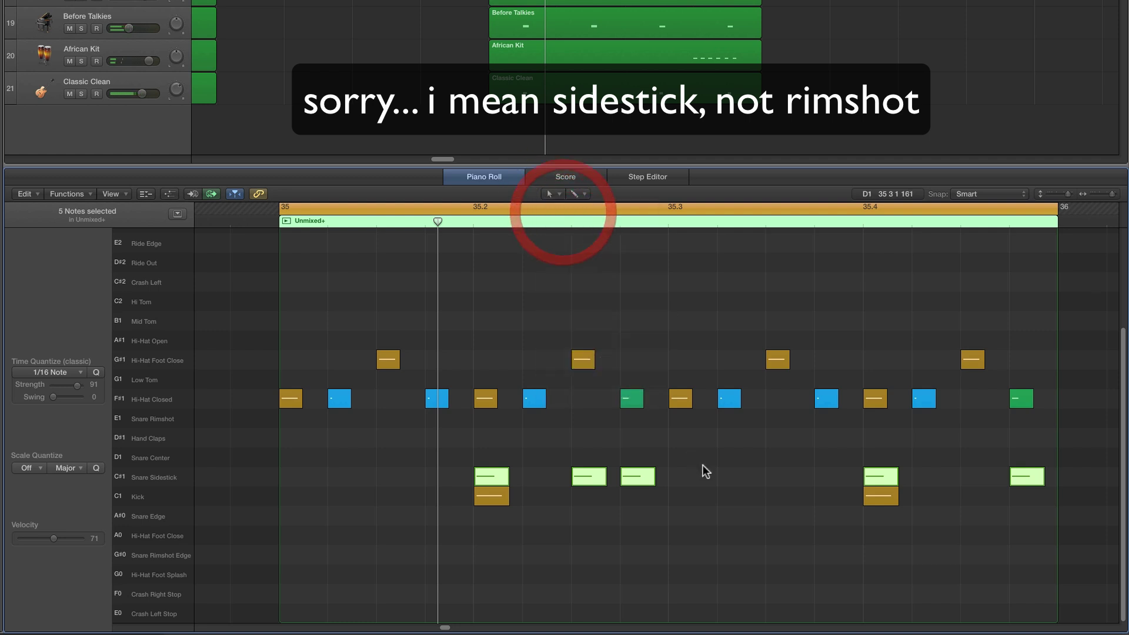
{"action": "left_click", "coordinate": [722, 479]}
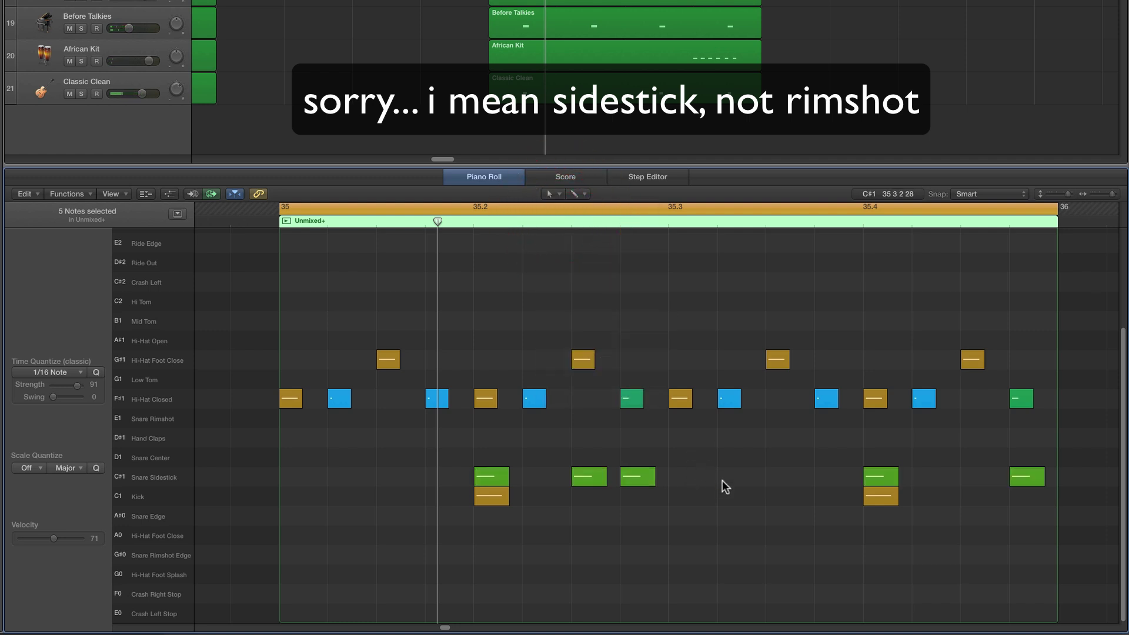
{"action": "left_click", "coordinate": [581, 477]}
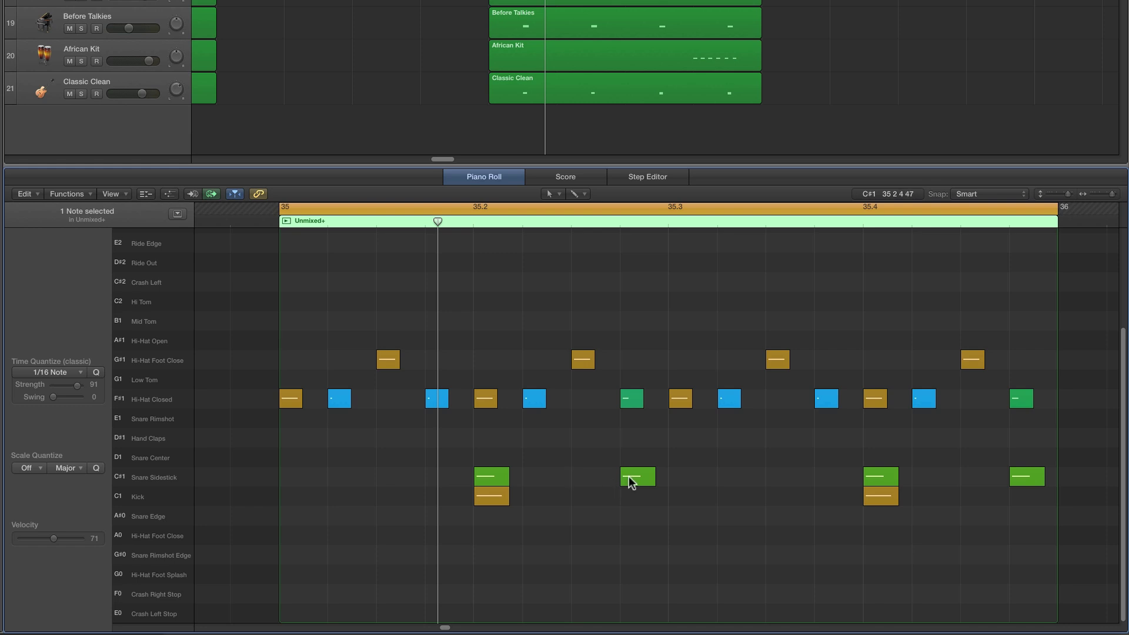
{"action": "left_click_drag", "start_coordinate": [629, 480], "coordinate": [682, 476]}
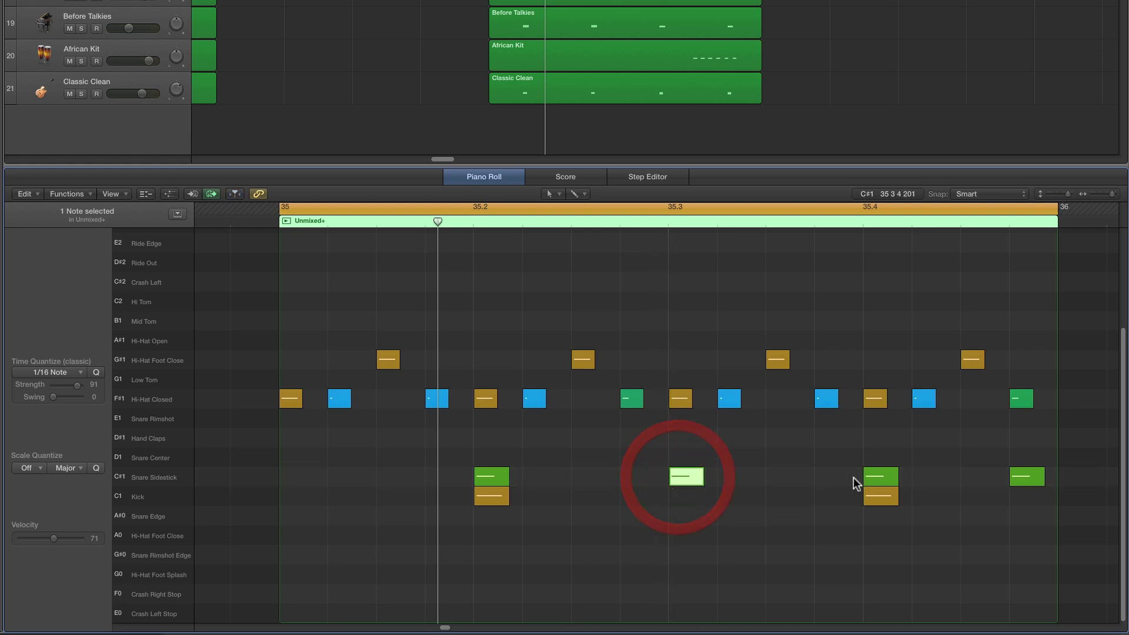
{"action": "left_click_drag", "start_coordinate": [877, 482], "coordinate": [827, 481]}
{"action": "left_click_drag", "start_coordinate": [1015, 478], "coordinate": [966, 474]}
{"action": "left_click", "coordinate": [946, 499]}
{"action": "key", "text": "space"}
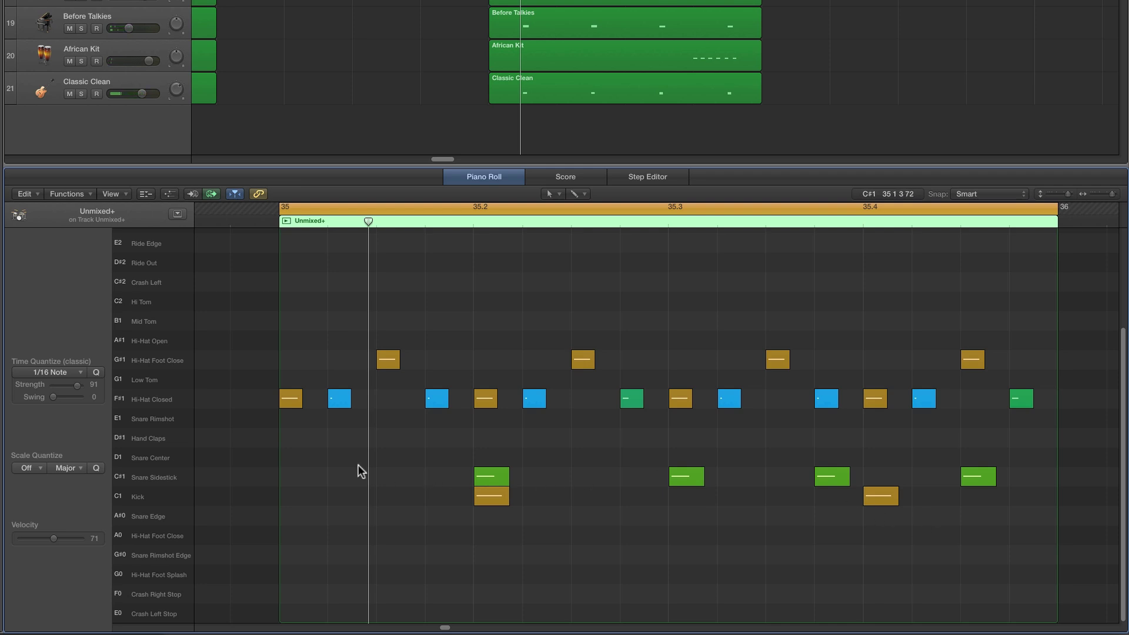
Move all four Snare Sidestick notes to Snare Center, set their velocity to 95 and play the loop.
{"action": "left_click", "coordinate": [167, 477]}
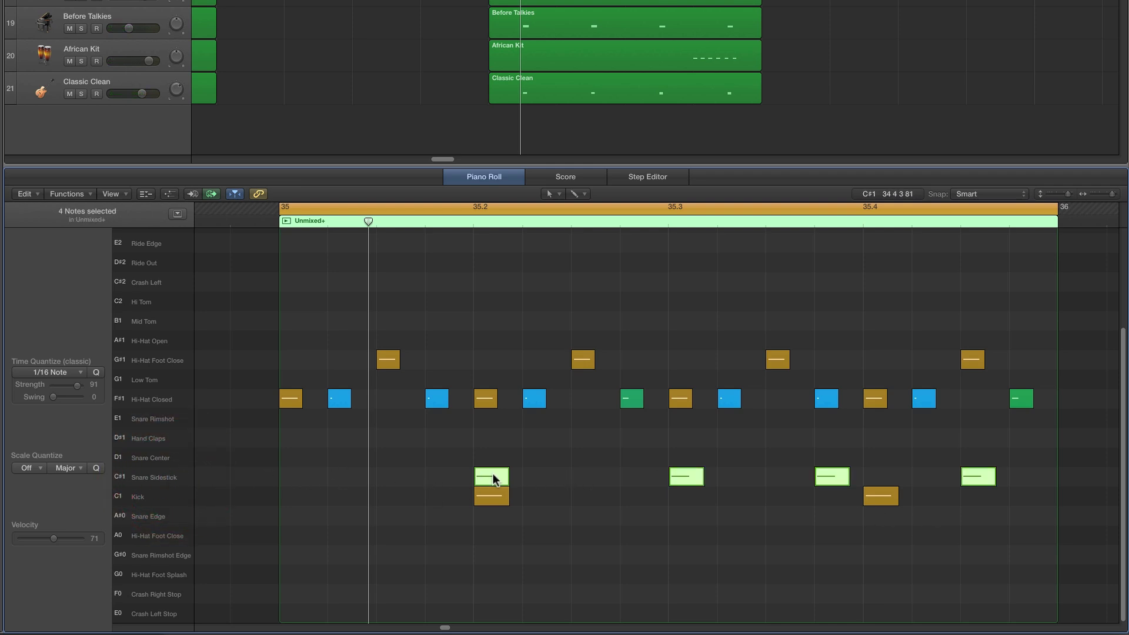
{"action": "left_click_drag", "start_coordinate": [493, 468], "coordinate": [493, 448]}
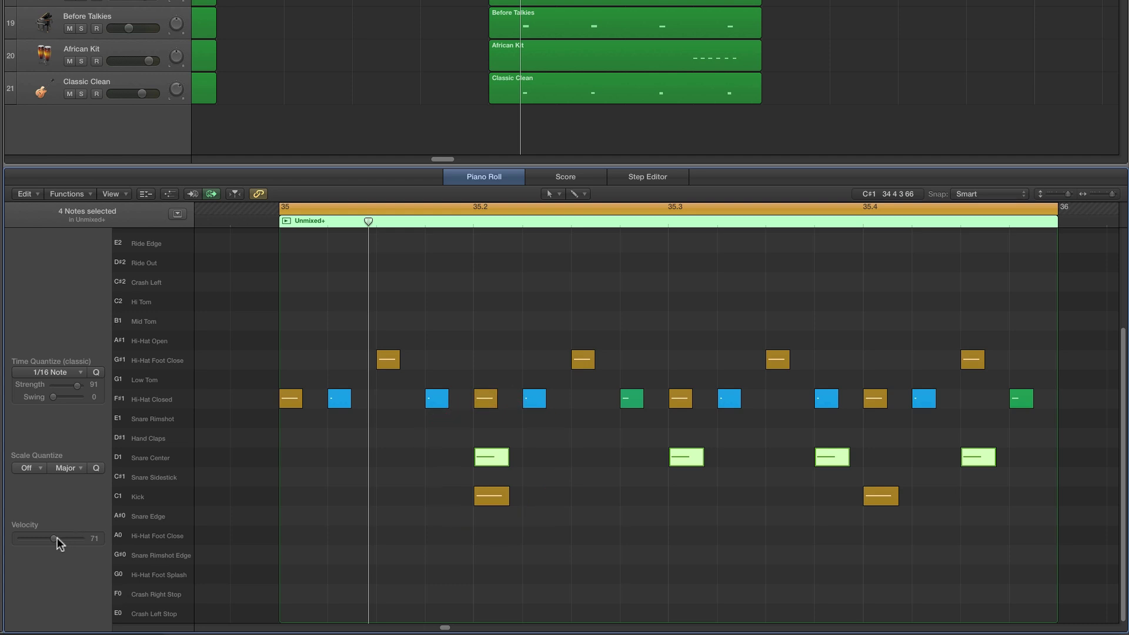
{"action": "left_click_drag", "start_coordinate": [57, 537], "coordinate": [69, 537]}
{"action": "key", "text": "space"}
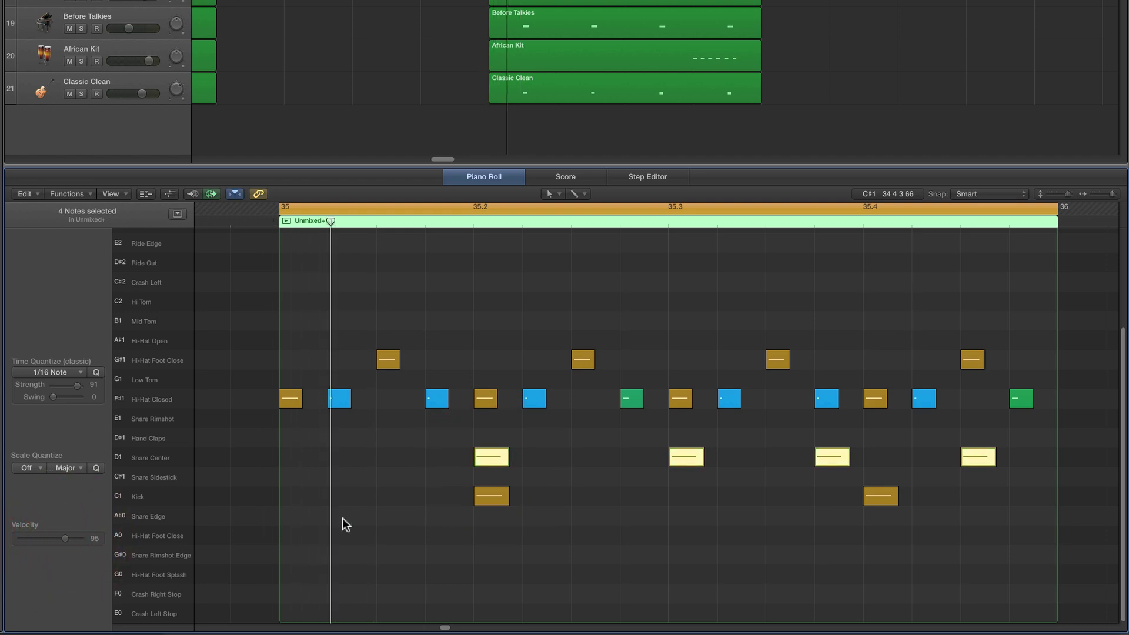
{"action": "left_click", "coordinate": [689, 544]}
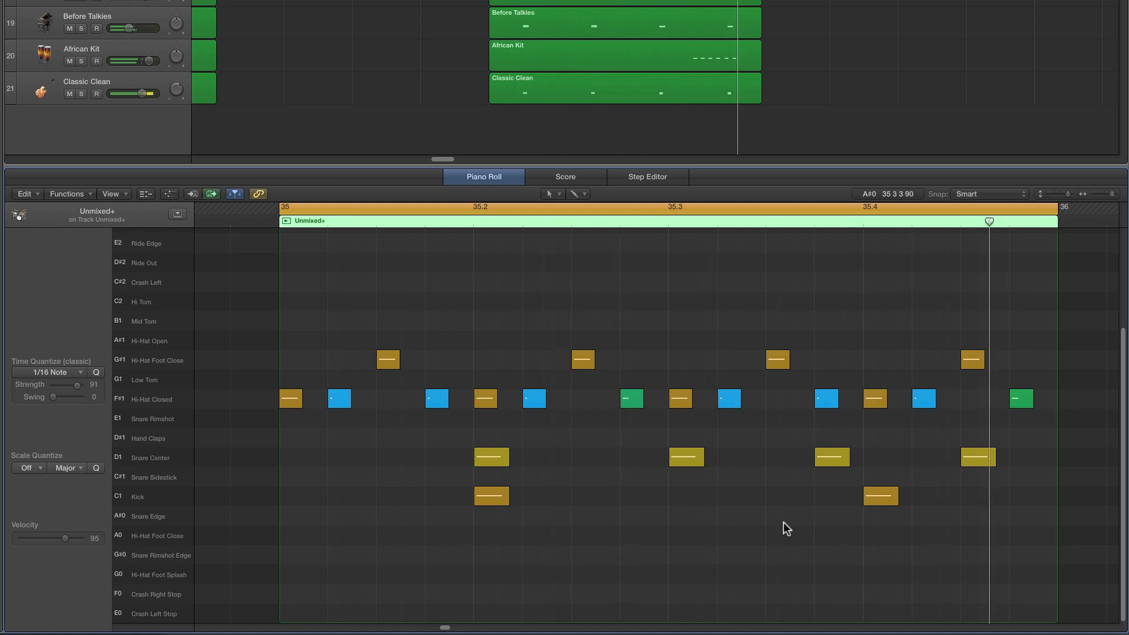
Set the velocity of both Kick notes to 112 and replay the loop.
{"action": "key", "text": "space"}
{"action": "left_click", "coordinate": [137, 499]}
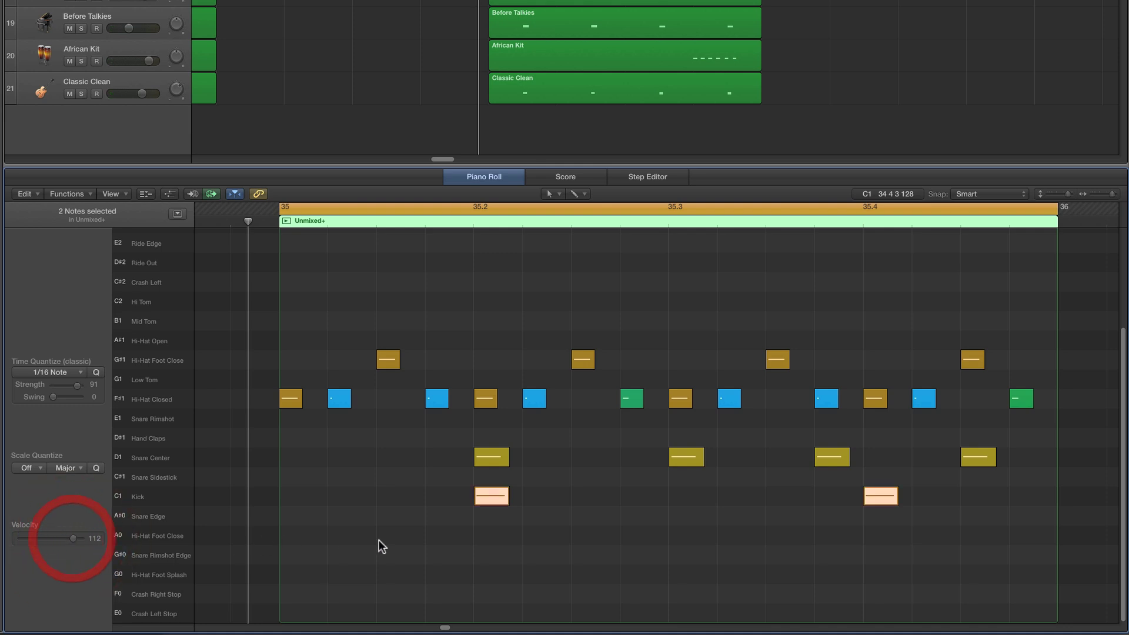
{"action": "key", "text": "space"}
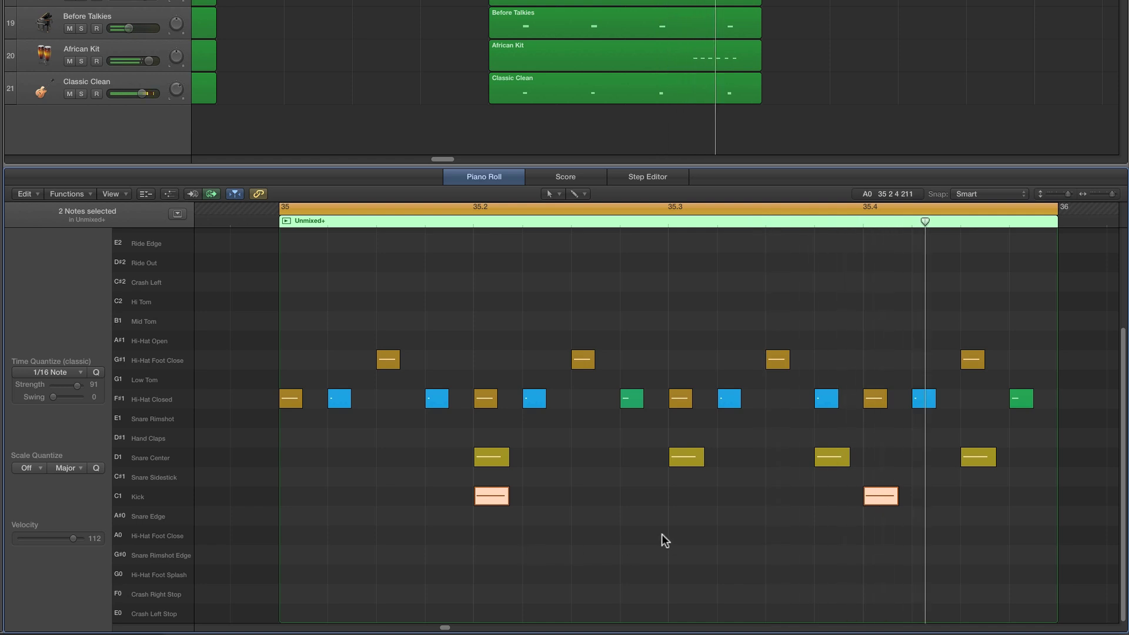
Delete the Snare Center notes at 35.3 and 35.4.3, move the one at 35.3.4 to 35.4, and play the loop.
{"action": "left_click", "coordinate": [686, 460]}
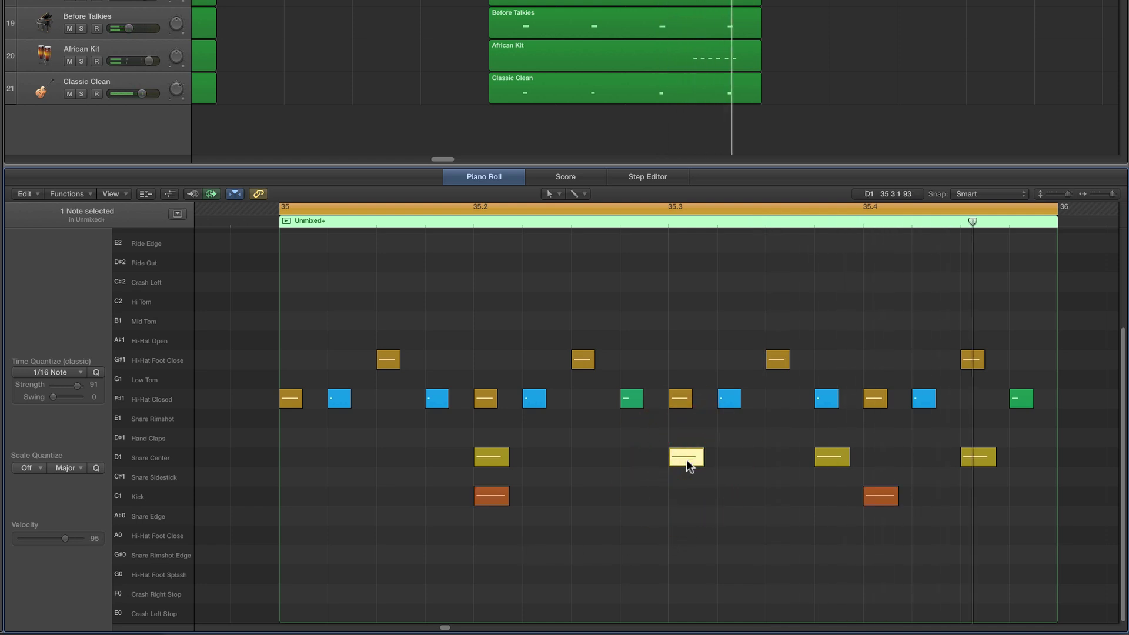
{"action": "key", "text": "Delete"}
{"action": "left_click", "coordinate": [824, 458]}
{"action": "left_click_drag", "start_coordinate": [823, 458], "coordinate": [871, 460]}
{"action": "left_click", "coordinate": [969, 462]}
{"action": "key", "text": "Delete"}
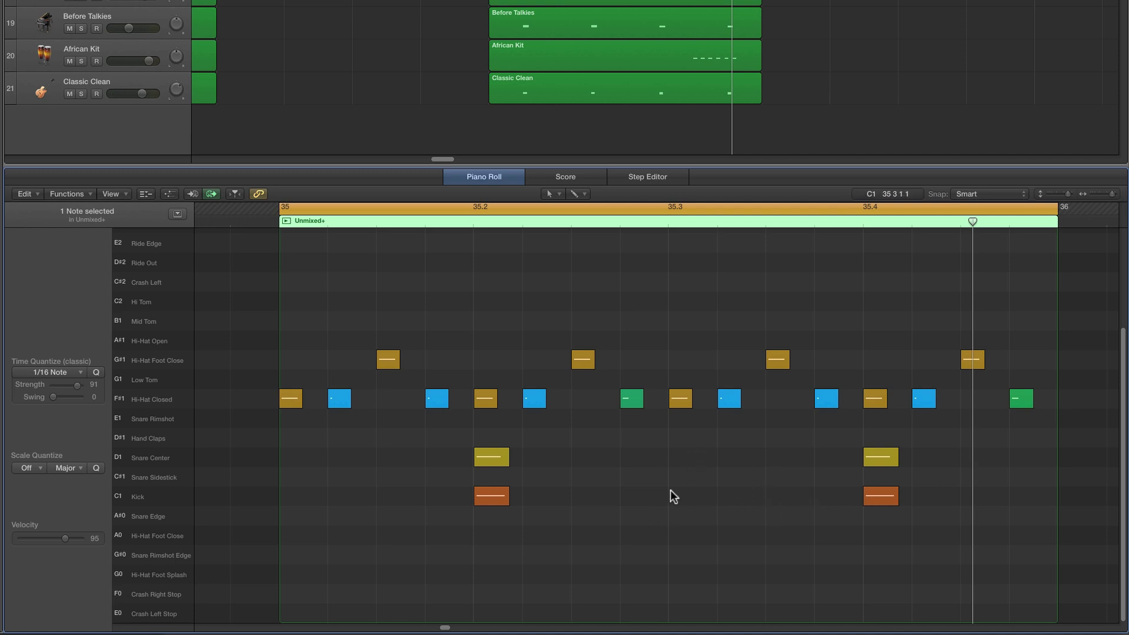
{"action": "key", "text": "space"}
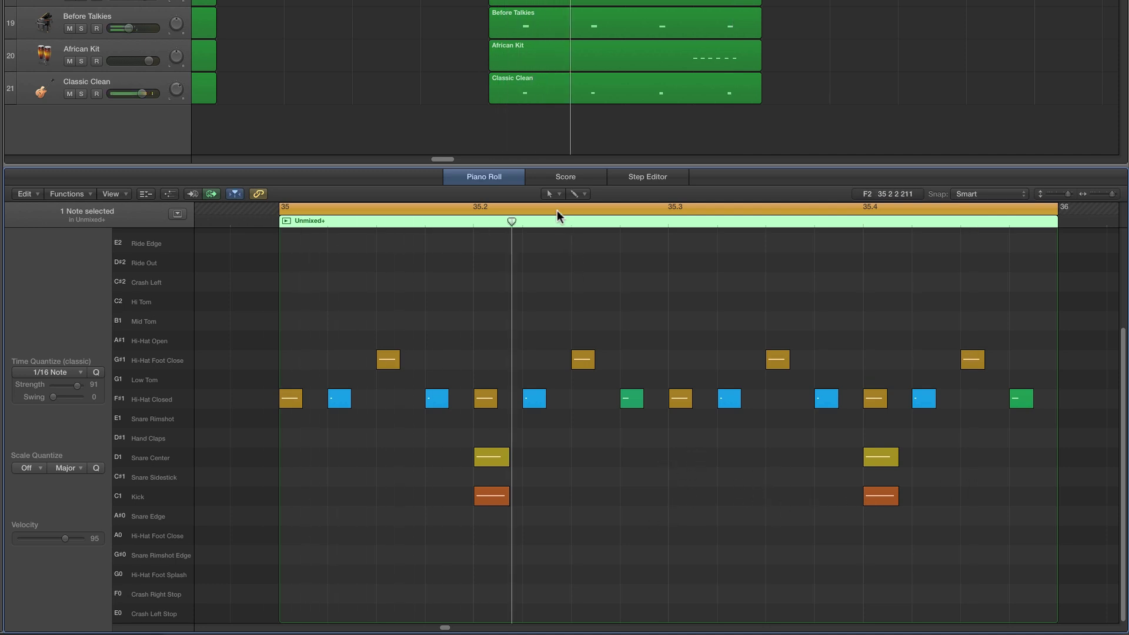
Draw Snare Sidestick notes at 35.2.3 and 35.2.4 with velocity 56 and play the loop.
{"action": "left_click", "coordinate": [549, 194]}
{"action": "left_click", "coordinate": [564, 222]}
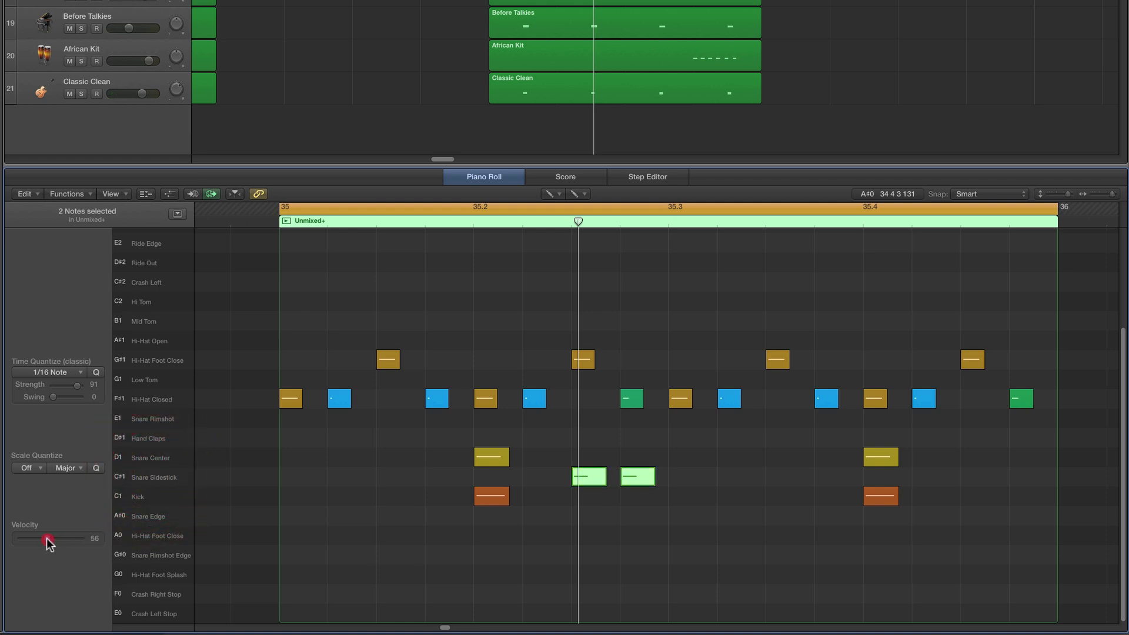
{"action": "key", "text": "space"}
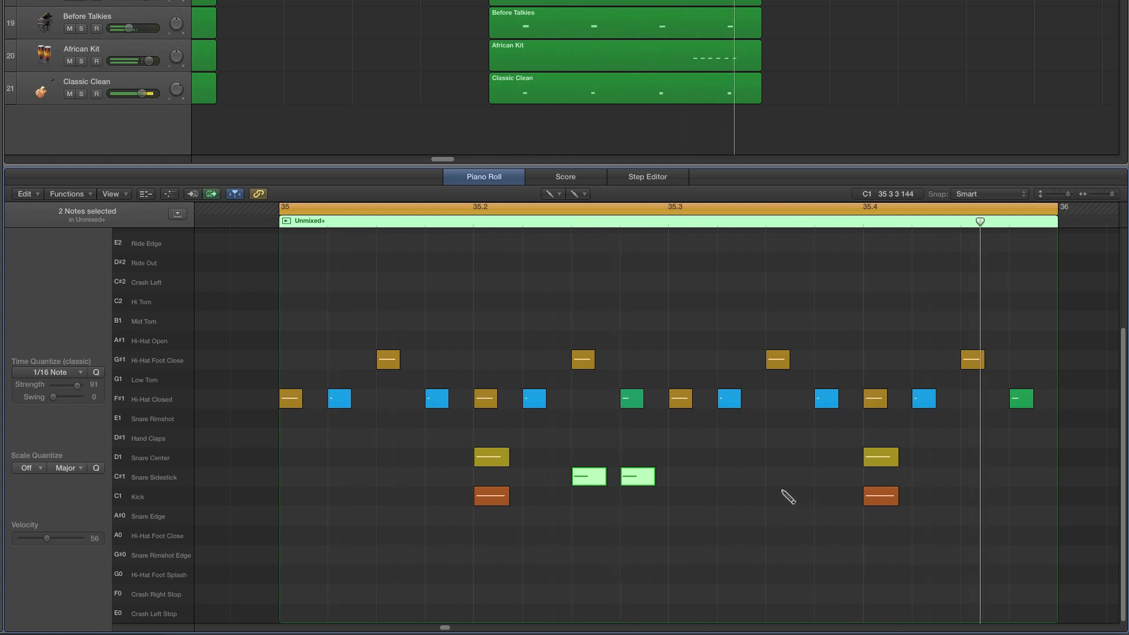
Try an extra Snare Sidestick note at 35.3.2, 35.3.4 and 35.4.3, keeping only one at 35.4.4.
{"action": "left_click", "coordinate": [731, 477]}
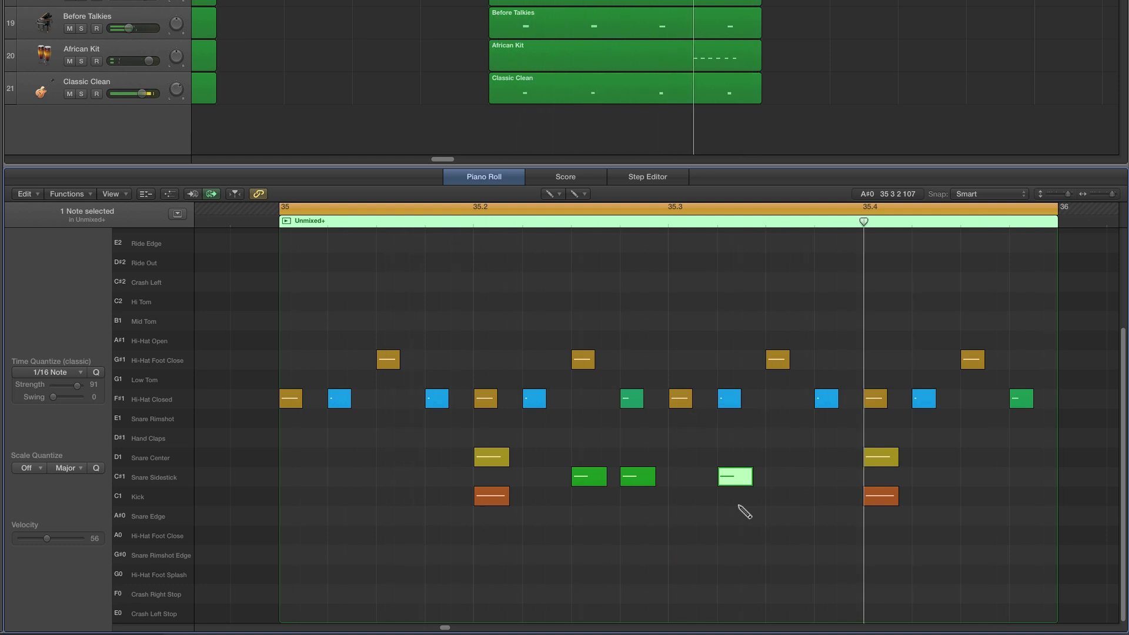
{"action": "left_click_drag", "start_coordinate": [733, 477], "coordinate": [831, 478]}
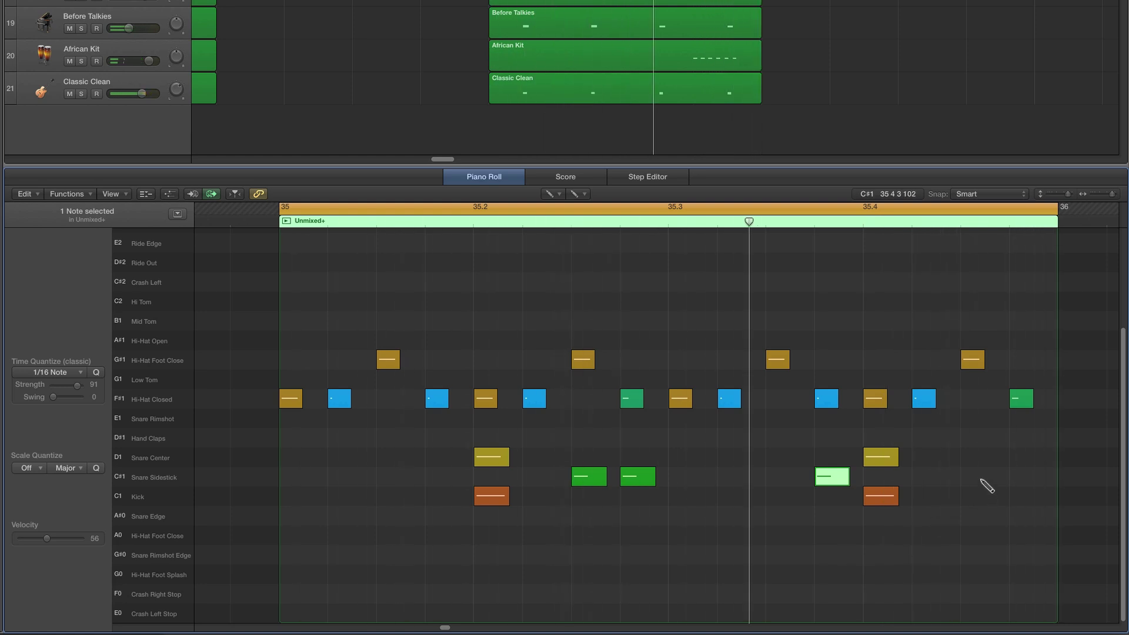
{"action": "left_click_drag", "start_coordinate": [830, 476], "coordinate": [986, 481]}
{"action": "left_click", "coordinate": [1021, 476]}
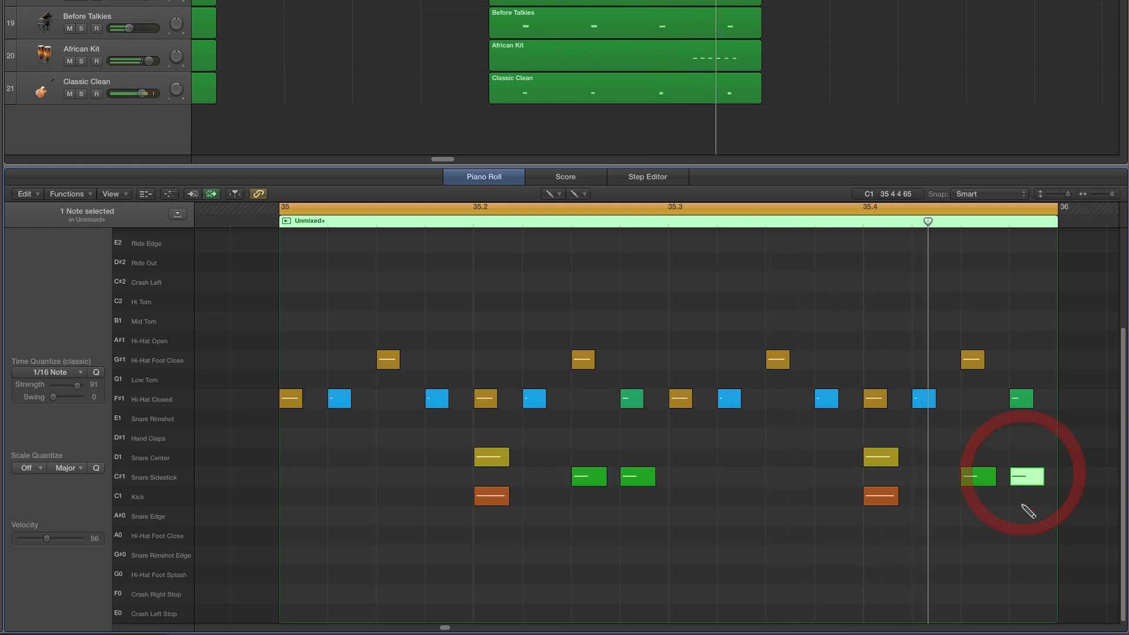
{"action": "left_click", "coordinate": [978, 476]}
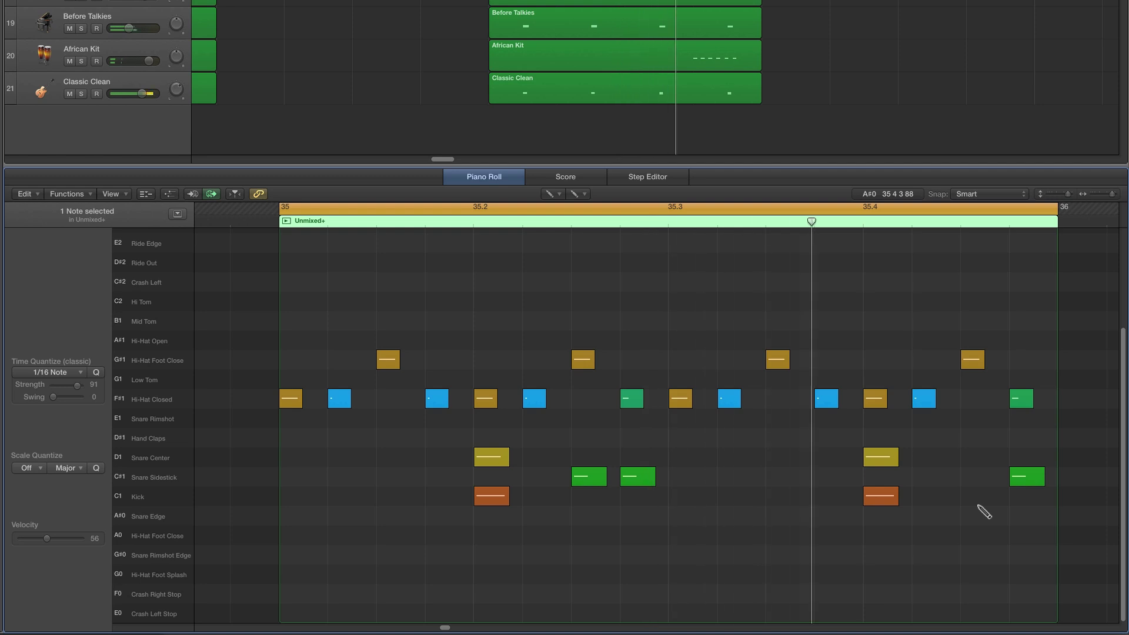
Move the sidestick note at 35.4.4 to Low Tom with velocity 120, play the loop, and shift the note up to Mid Tom.
{"action": "left_click_drag", "start_coordinate": [1025, 477], "coordinate": [991, 391]}
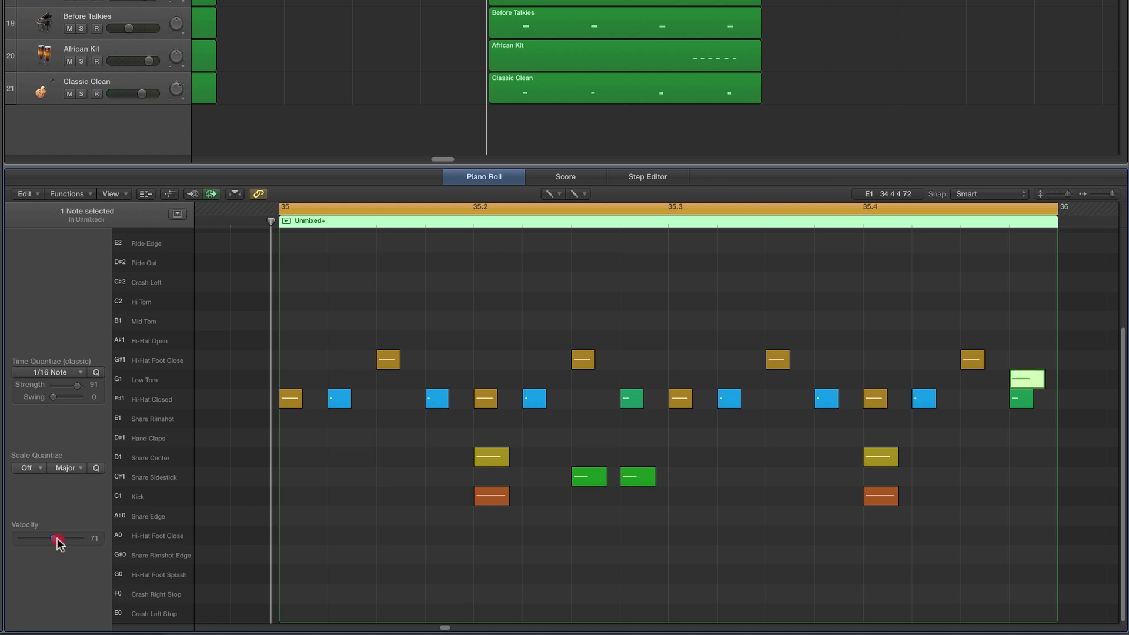
{"action": "left_click_drag", "start_coordinate": [82, 538], "coordinate": [77, 538]}
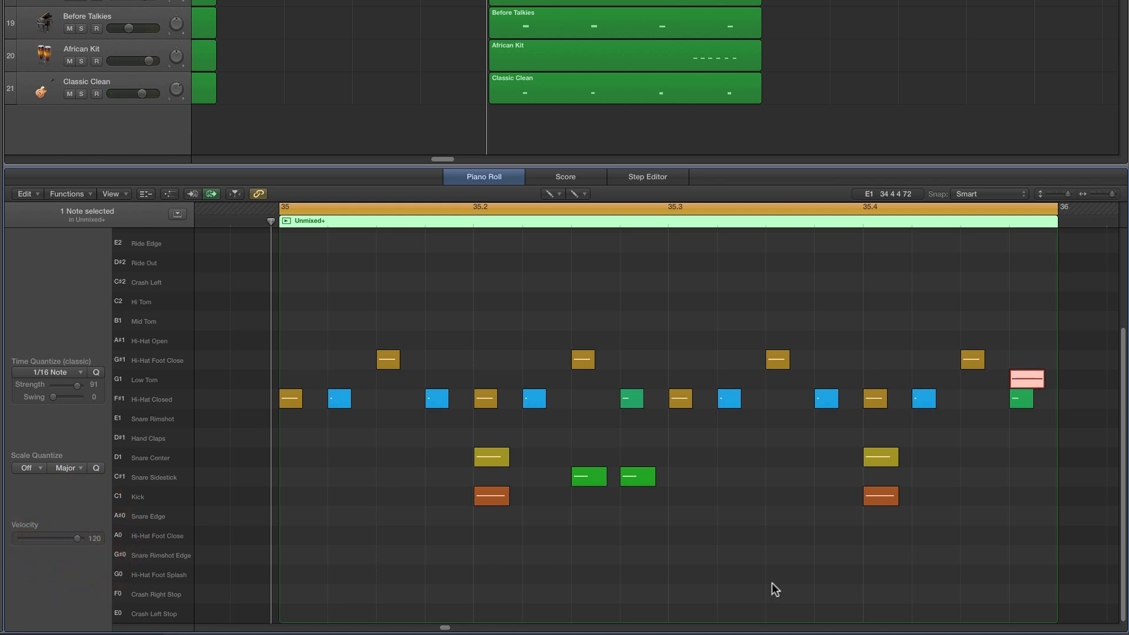
{"action": "key", "text": "space"}
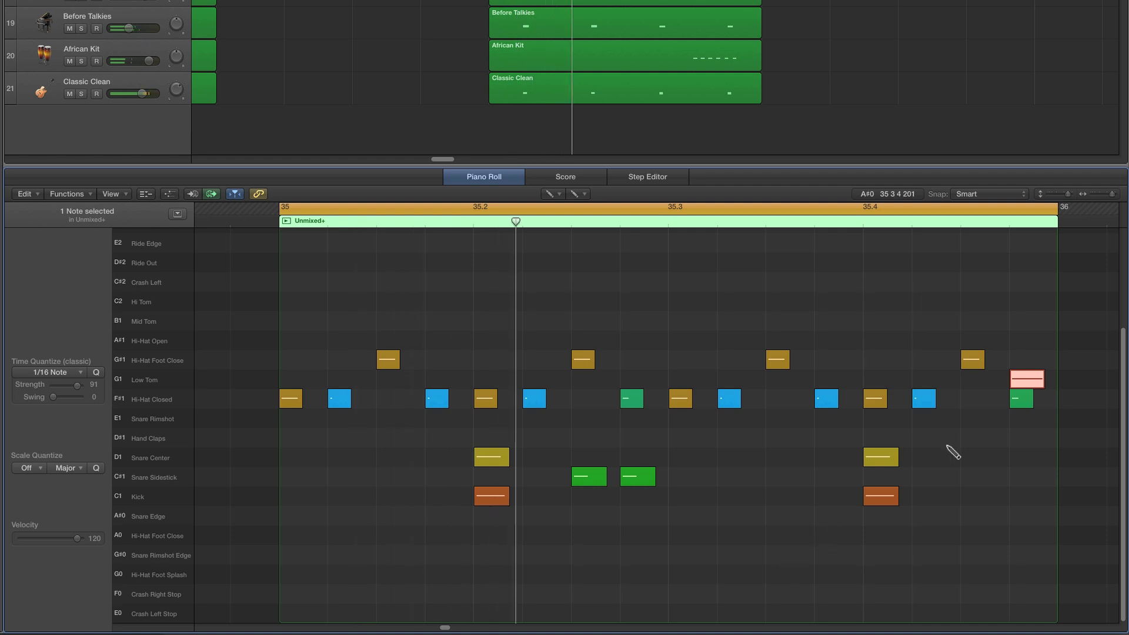
{"action": "left_click_drag", "start_coordinate": [1024, 380], "coordinate": [1022, 328]}
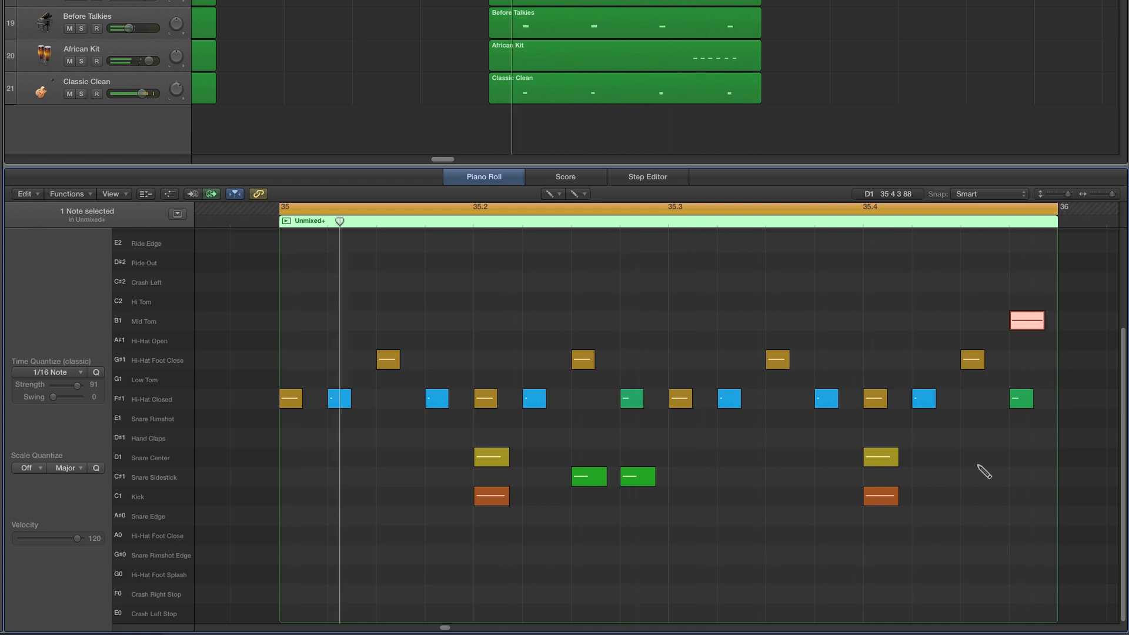
{"action": "mouse_move", "coordinate": [1034, 327]}
{"action": "left_mouse_down"}
{"action": "mouse_move", "coordinate": [549, 323]}
{"action": "mouse_move", "coordinate": [1029, 327]}
{"action": "left_mouse_up"}
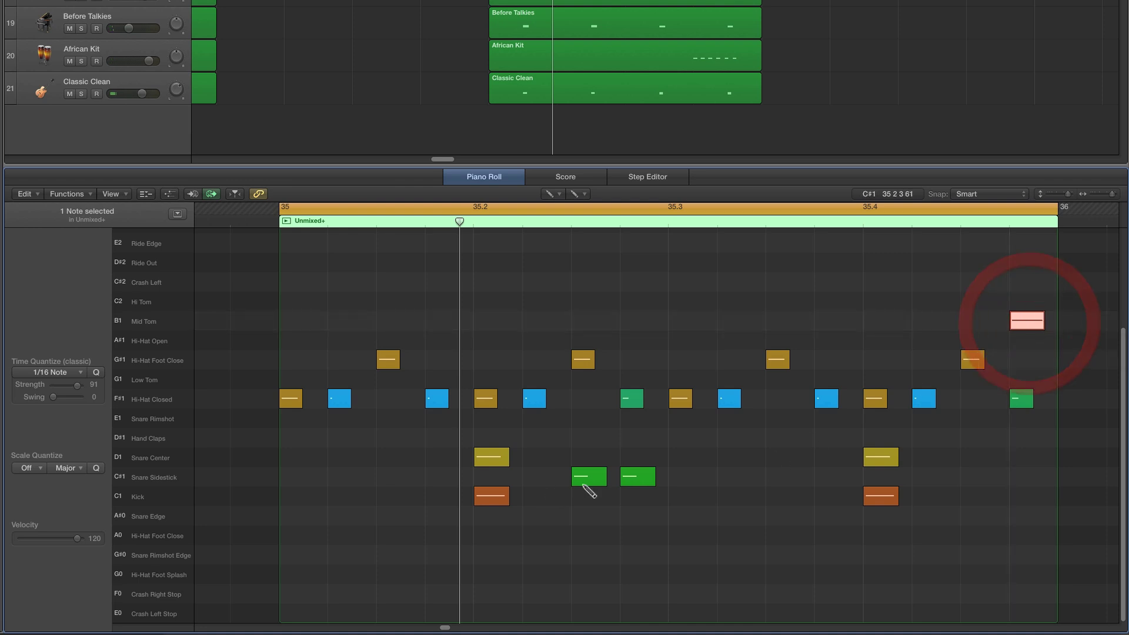
Move the two sidestick notes at 35.2.3 and 35.2.4 to Mid Tom and set their velocity to 113 during playback.
{"action": "left_click", "coordinate": [638, 475], "text": "shift"}
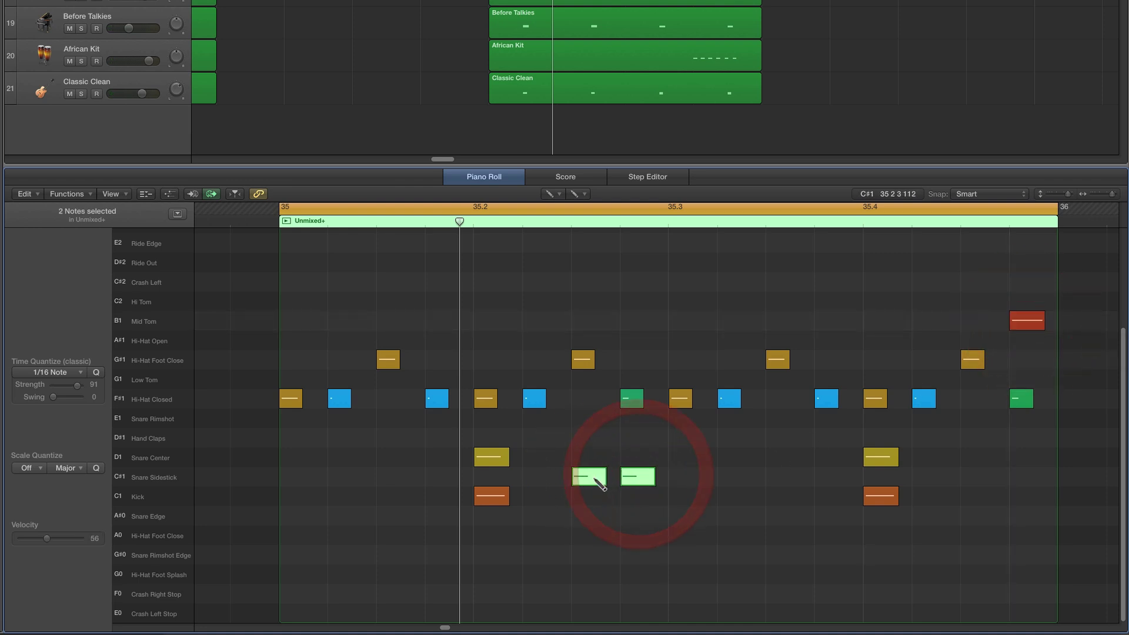
{"action": "left_click", "coordinate": [552, 195]}
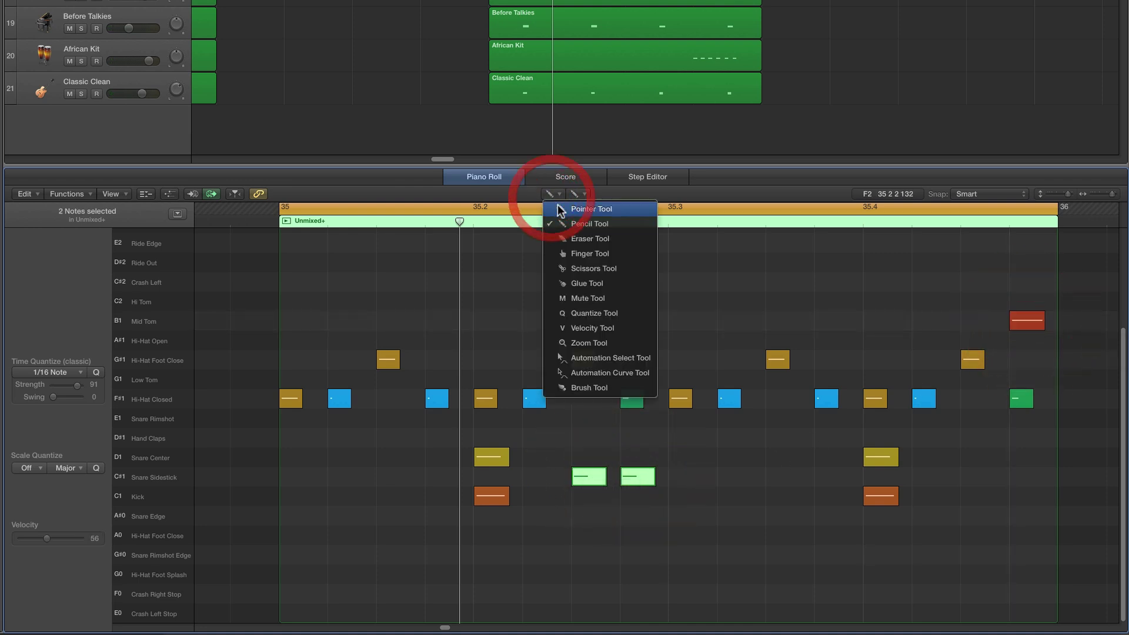
{"action": "left_click", "coordinate": [588, 218]}
{"action": "left_click_drag", "start_coordinate": [585, 474], "coordinate": [585, 321]}
{"action": "key", "text": "space"}
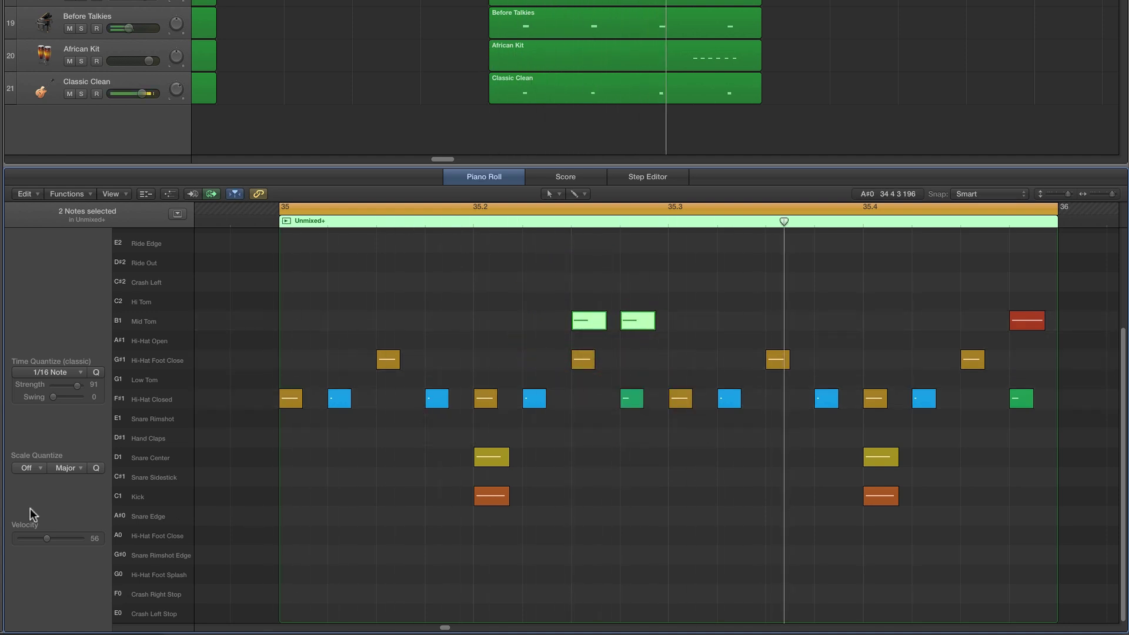
{"action": "left_click_drag", "start_coordinate": [46, 538], "coordinate": [74, 540]}
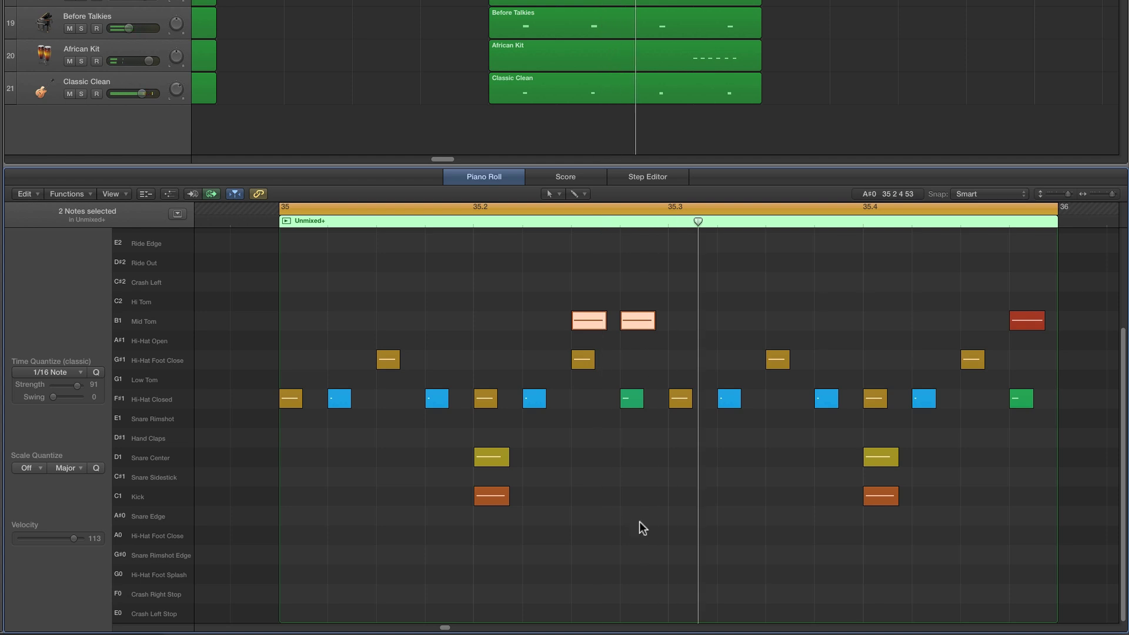
Delete all Mid Tom notes and move the last Hi-Hat Closed note at 35.4.4 up to Hi-Hat Open.
{"action": "double_click", "coordinate": [1022, 320]}
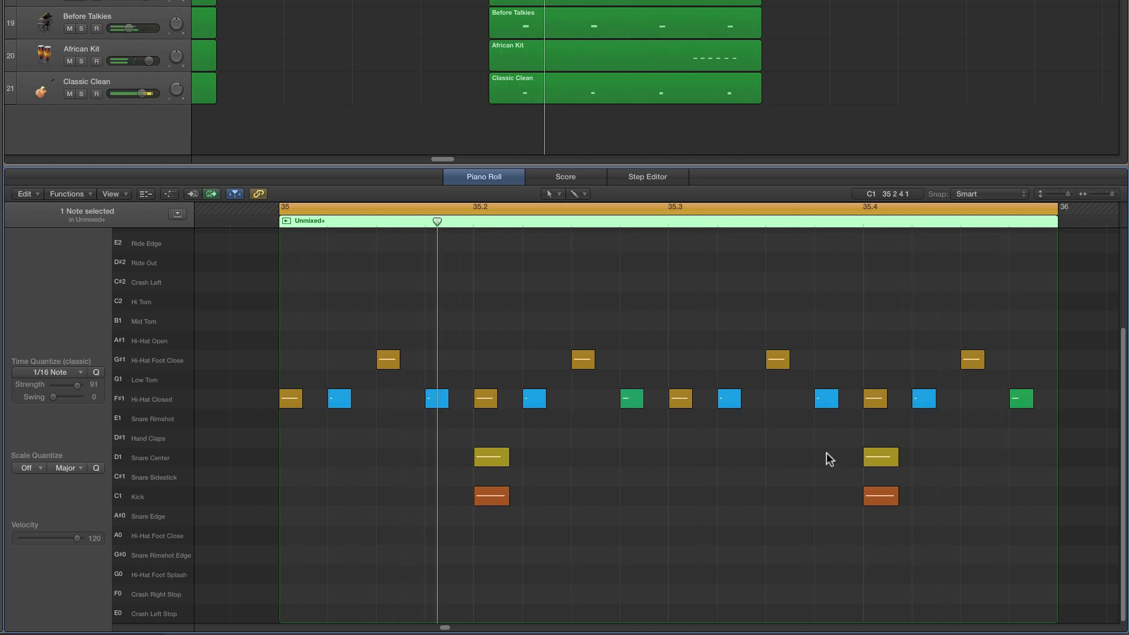
{"action": "left_click_drag", "start_coordinate": [1016, 401], "coordinate": [1016, 341]}
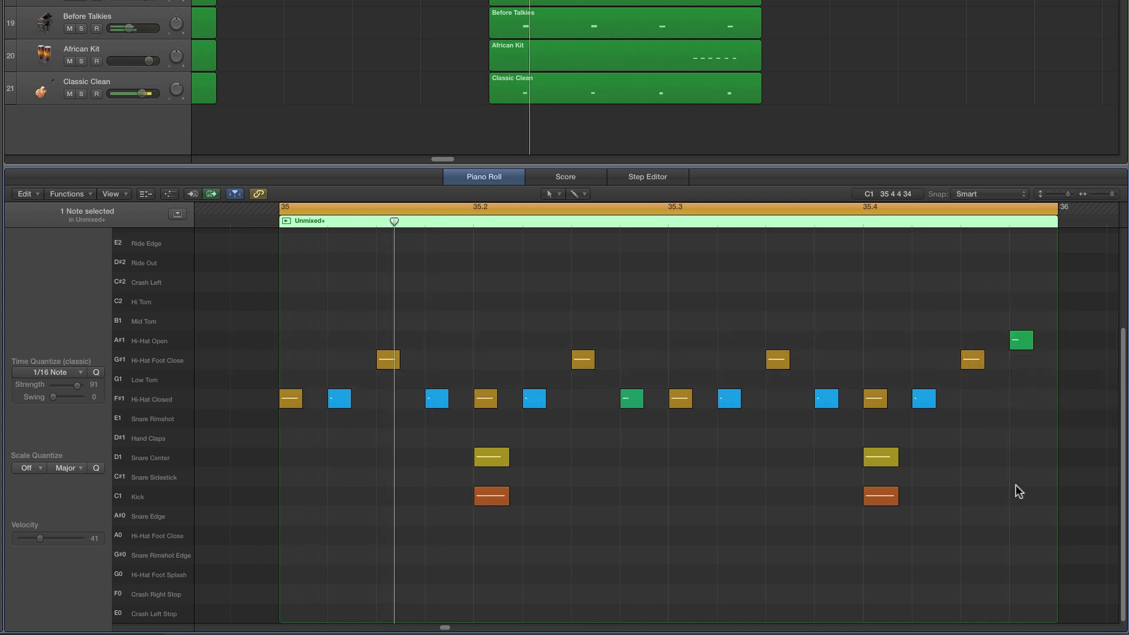
{"action": "left_click", "coordinate": [1020, 492]}
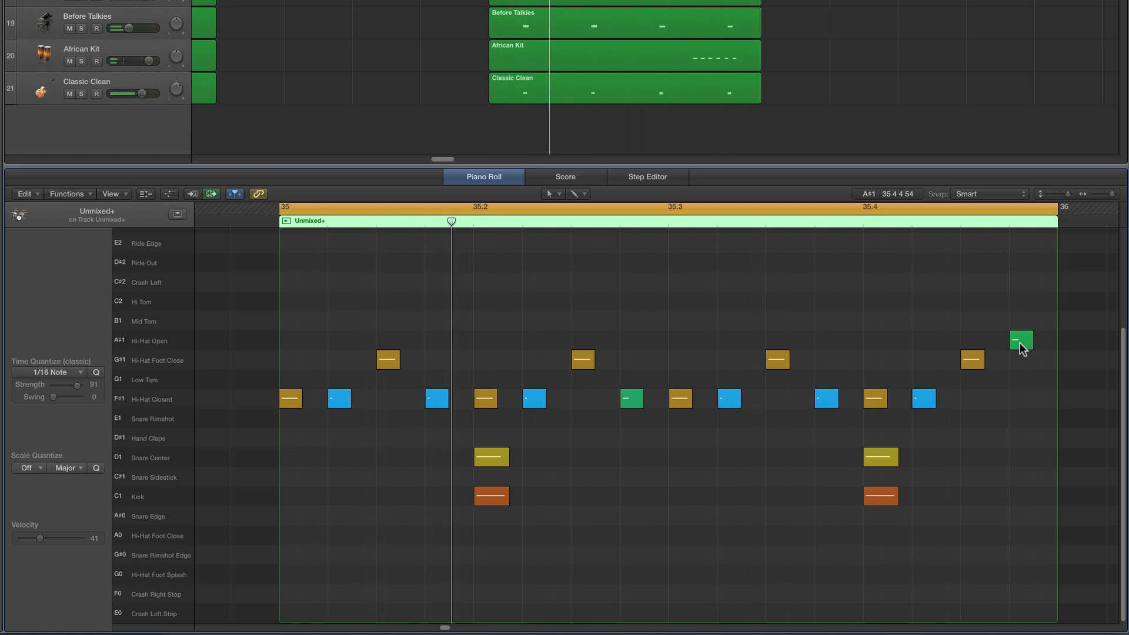
Move the last Hi-Hat Open note at 35.4.4 back down to the Hi-Hat Closed row and deselect it.
{"action": "left_click_drag", "start_coordinate": [1020, 347], "coordinate": [1015, 419]}
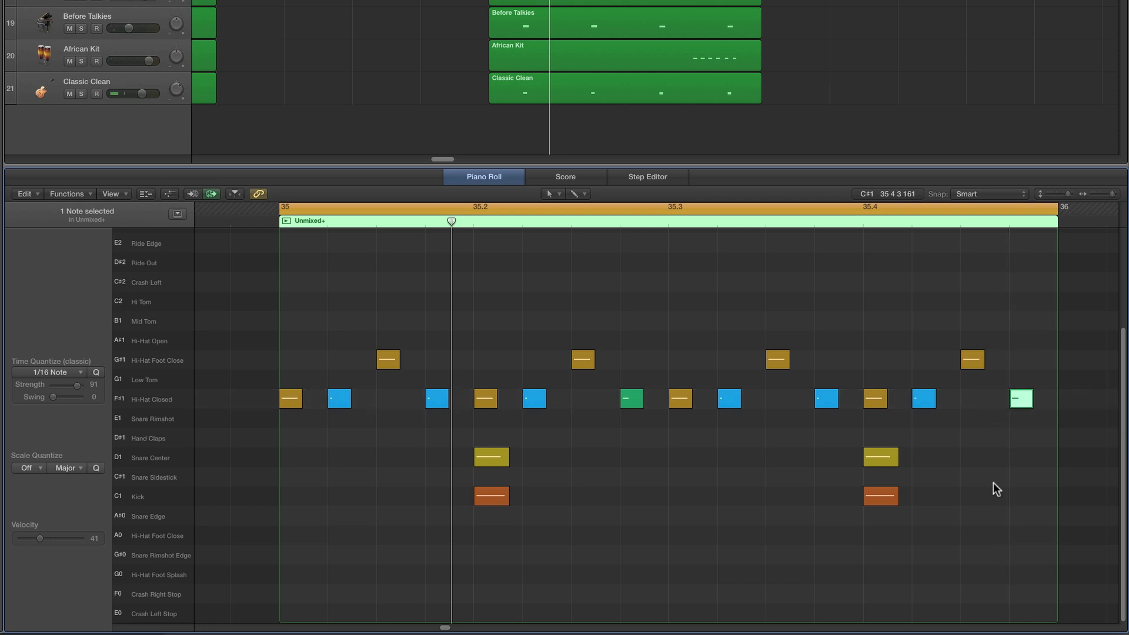
{"action": "left_click", "coordinate": [905, 296]}
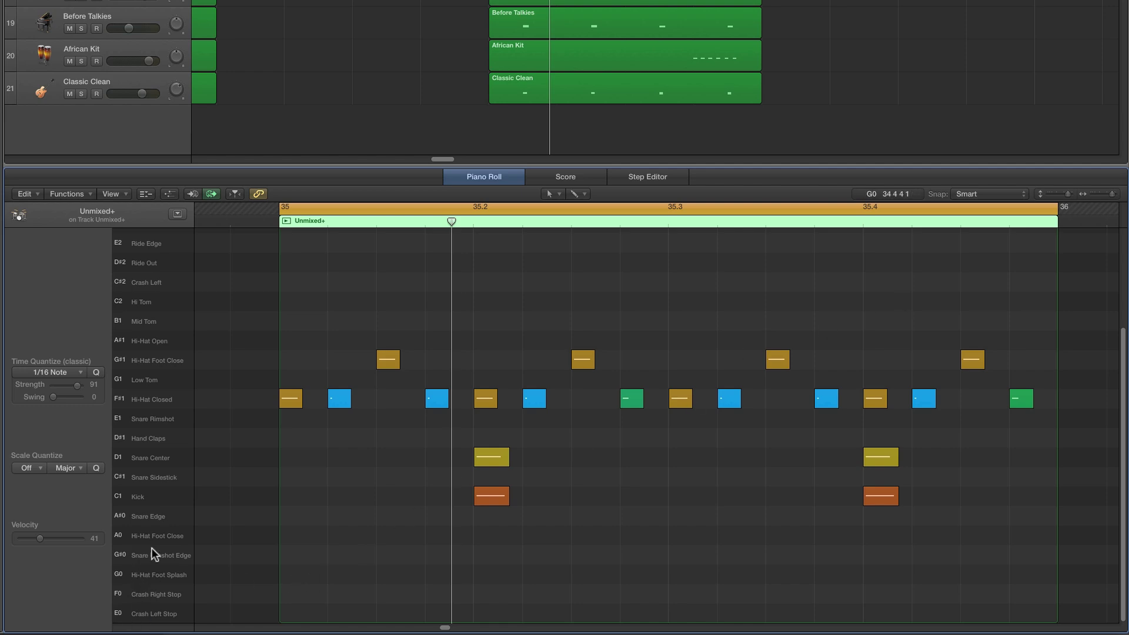
Switch to the YouTube page in Safari and play the Real Rock Riddim Compilation Pt.1/3 video around 9:21, then pause it.
{"action": "key", "text": "super+Tab"}
{"action": "key", "text": "super+Tab"}
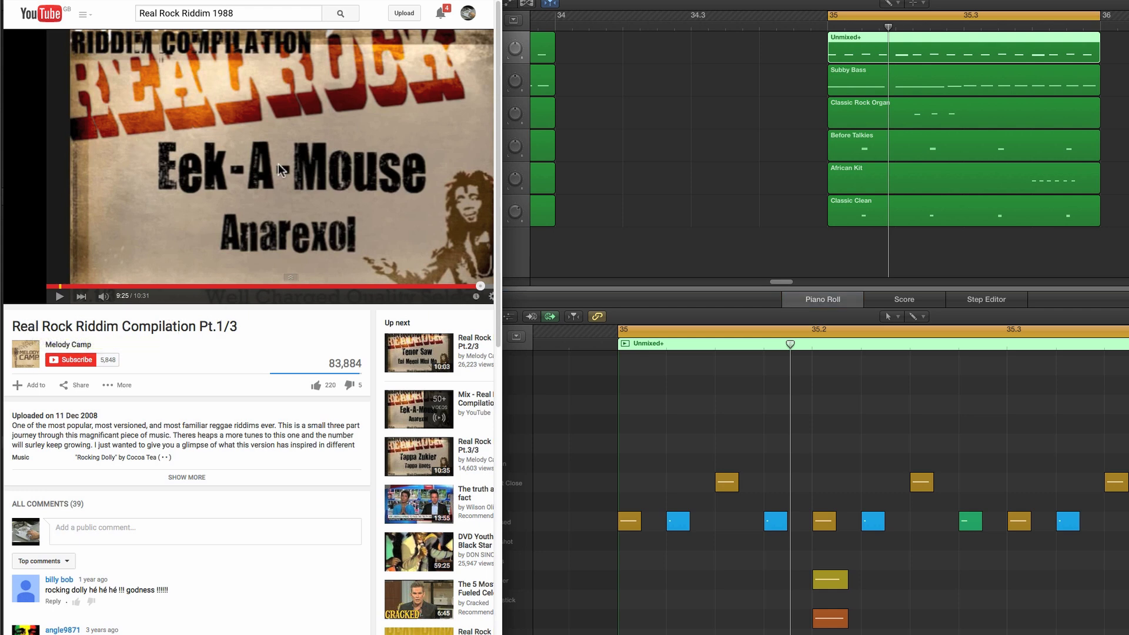
{"action": "left_click", "coordinate": [466, 287]}
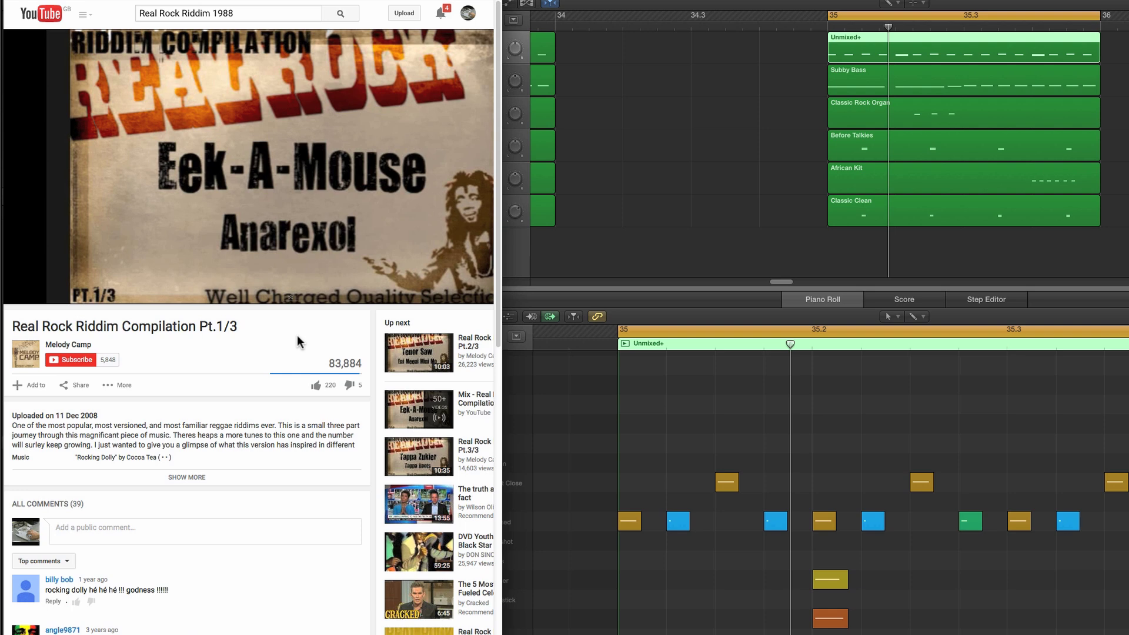
{"action": "mouse_move", "coordinate": [60, 303]}
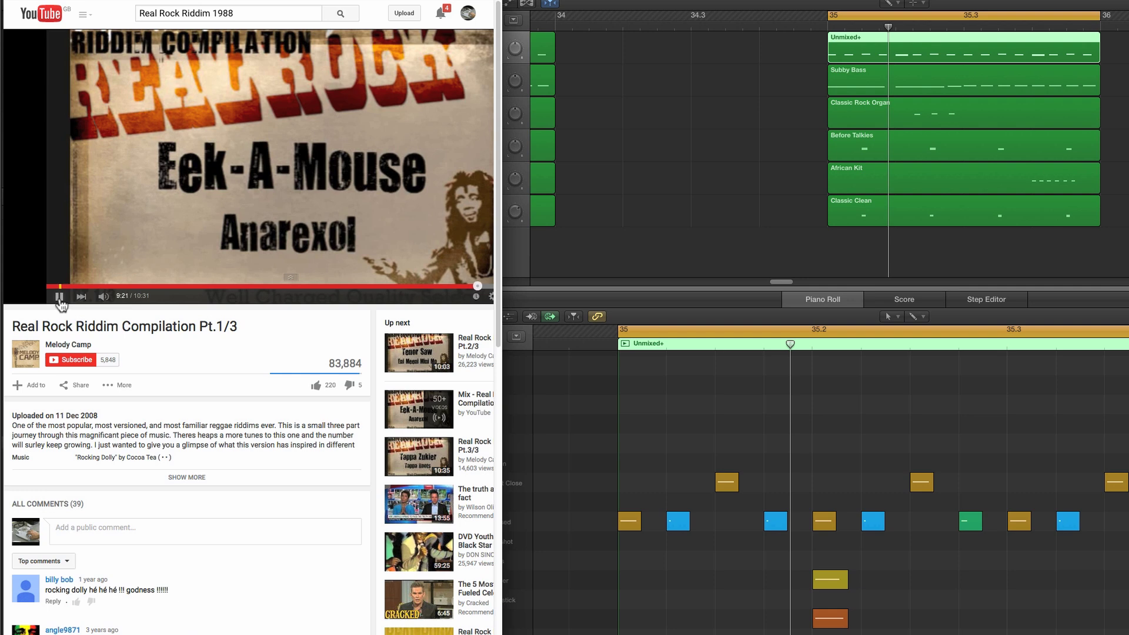
{"action": "left_click", "coordinate": [59, 297]}
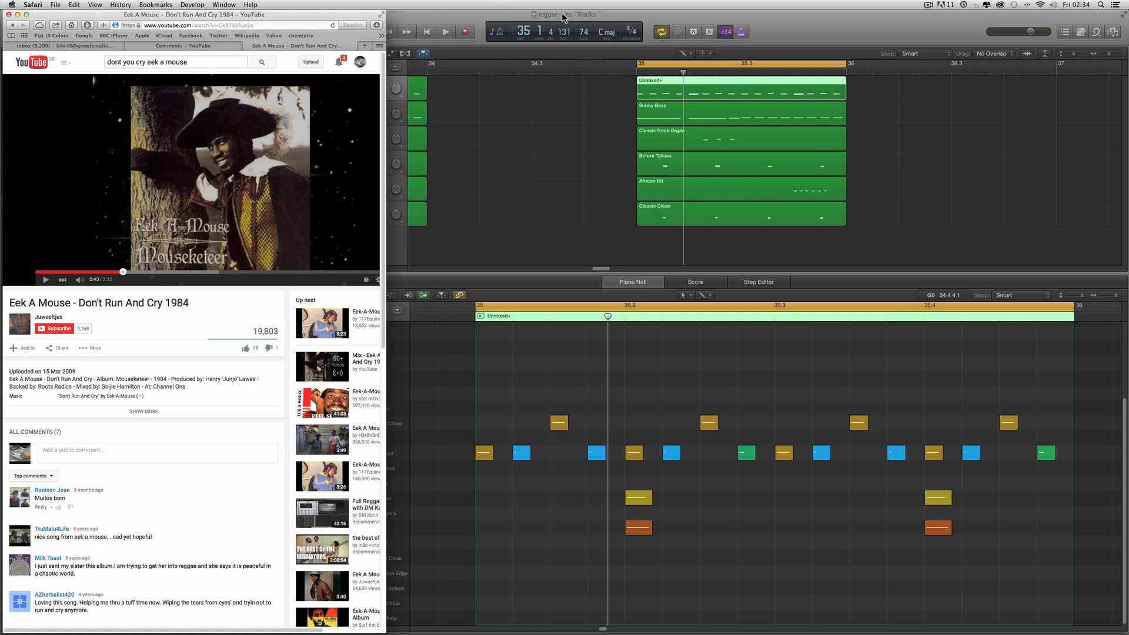
Switch back to the reggae-tuts project in Logic Pro X, play the bar 35 loop with all tracks, and stop playback.
{"action": "left_click", "coordinate": [487, 18]}
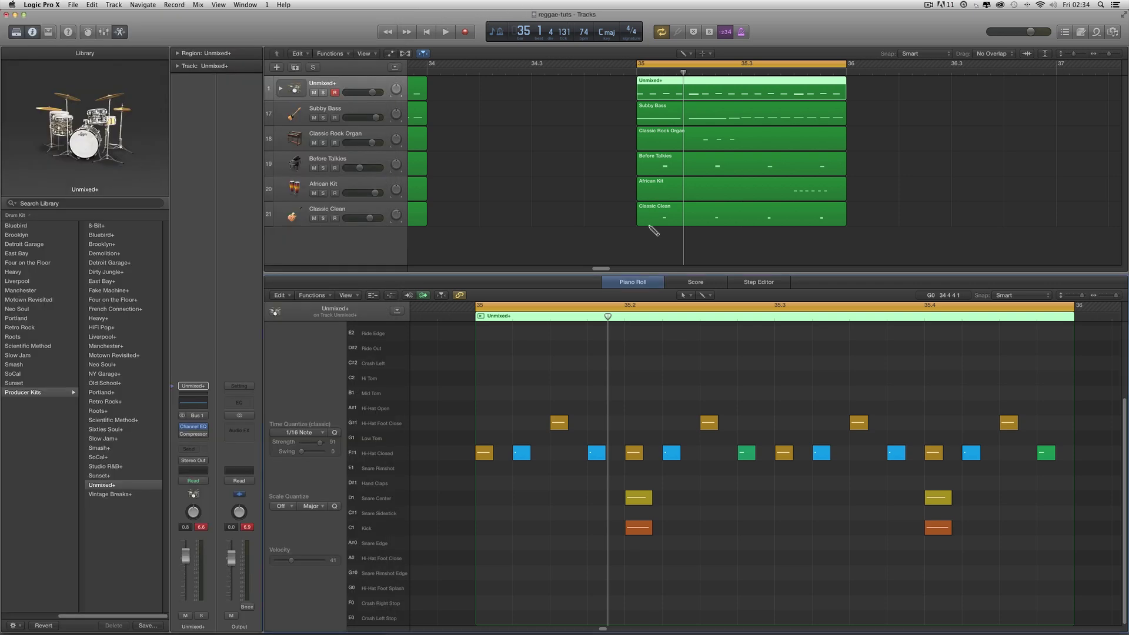
{"action": "left_click", "coordinate": [786, 38]}
{"action": "key", "text": "space"}
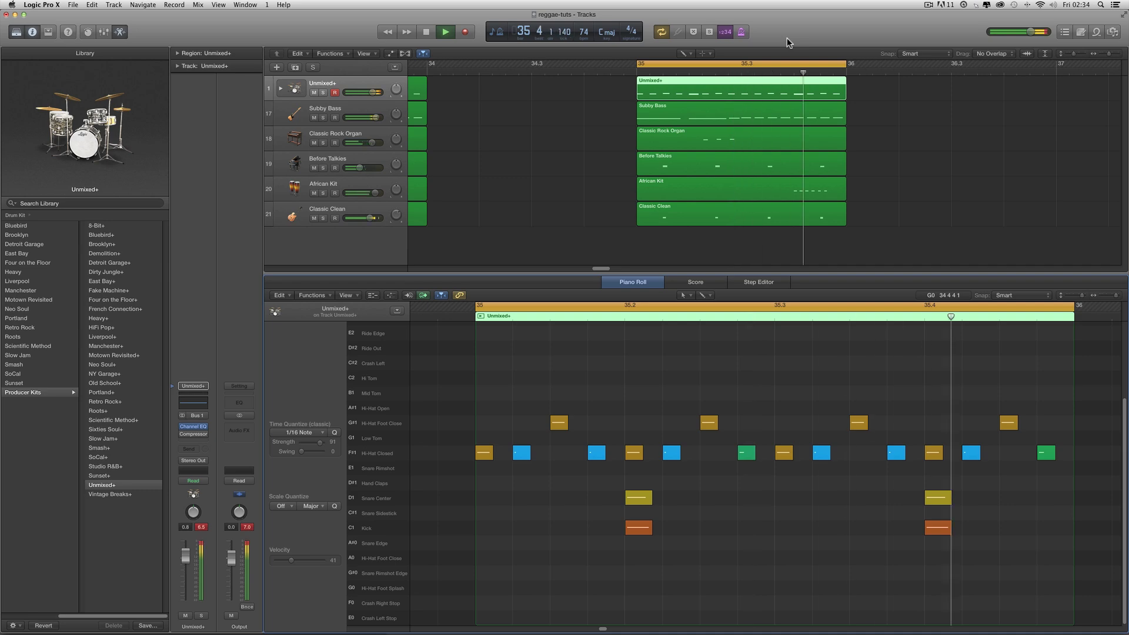
{"action": "key", "text": "space"}
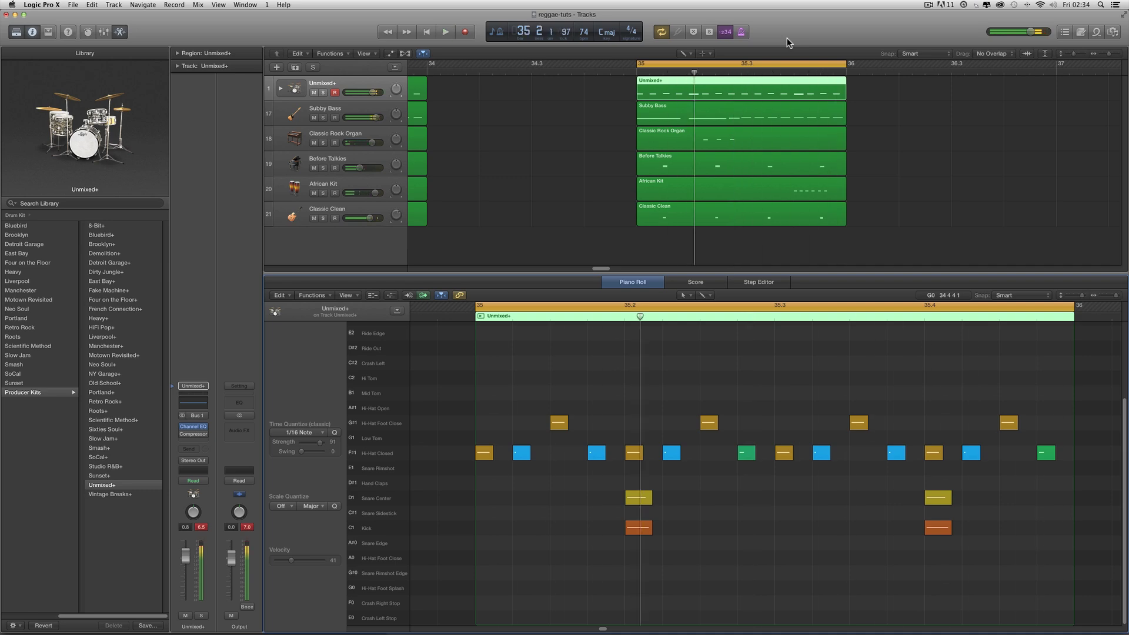